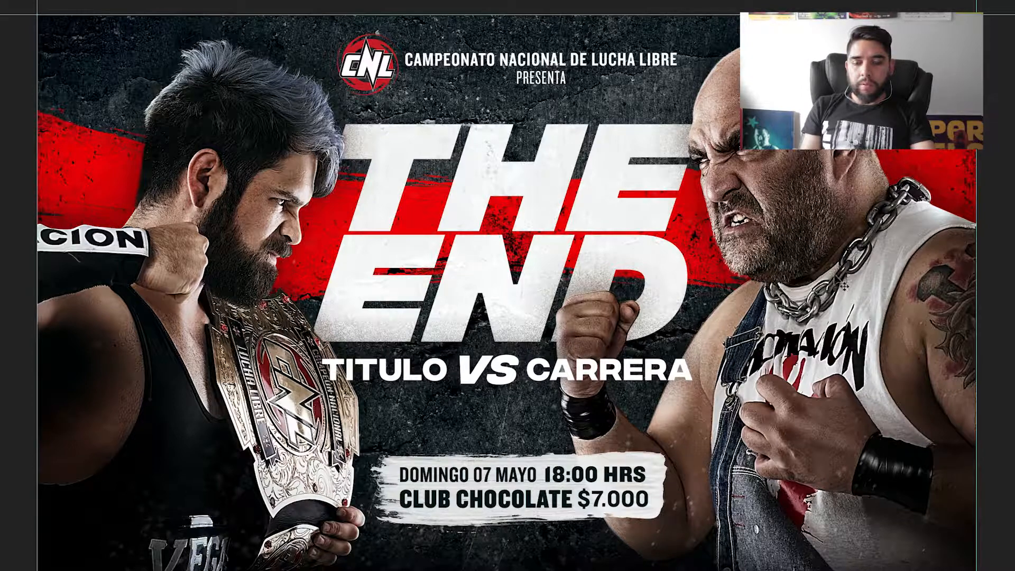
Show the panels and hide the layers from TEXTO ARRIBA down to texto abajo.
{"action": "key", "text": "Tab"}
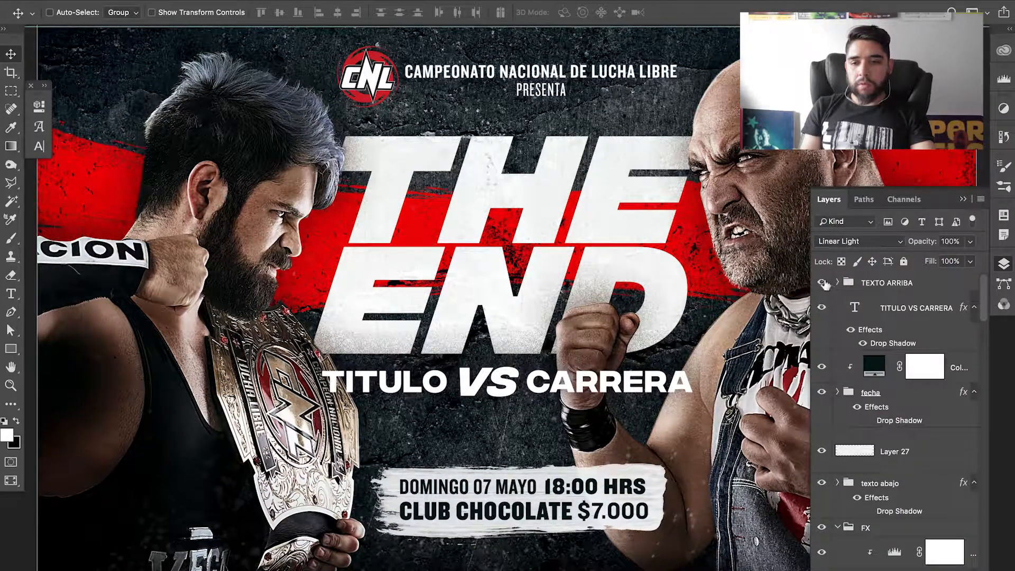
{"action": "left_click_drag", "start_coordinate": [822, 282], "coordinate": [830, 337]}
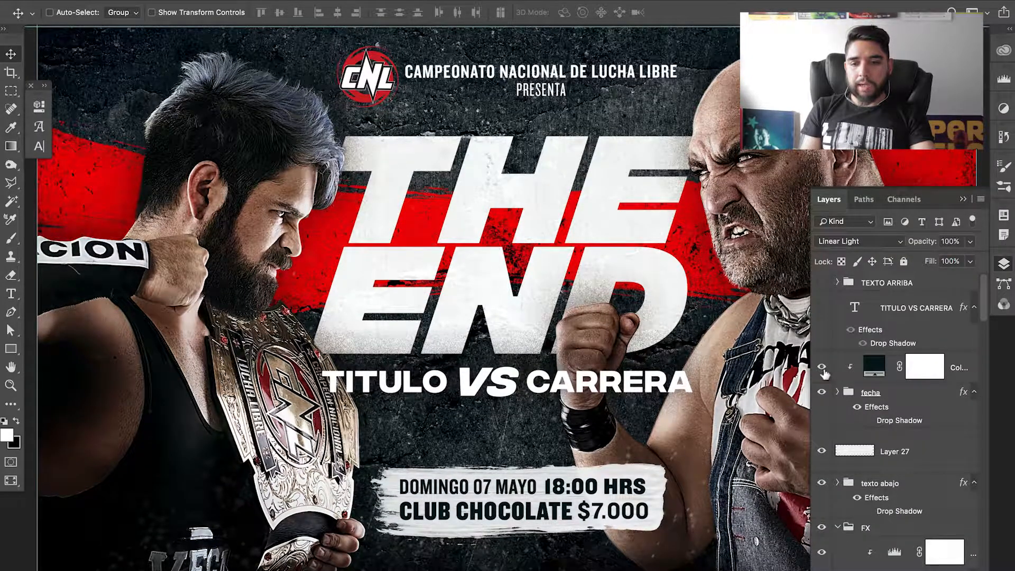
{"action": "left_click_drag", "start_coordinate": [823, 373], "coordinate": [825, 403]}
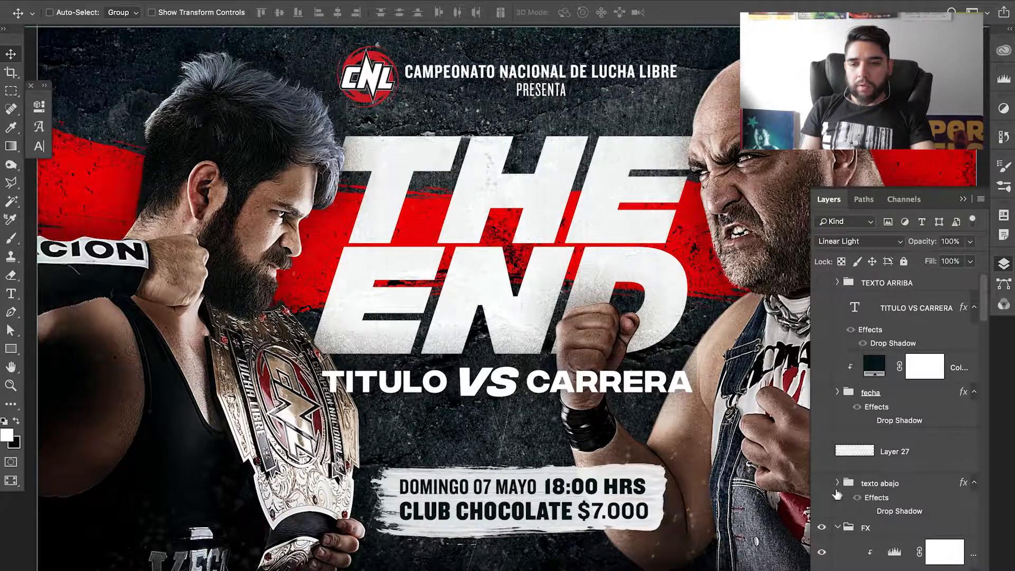
Hide the FX group's contents, from the Levels adjustment and shutterstock overlay through Layer 29, the adjustments and Layer 16.
{"action": "left_click_drag", "start_coordinate": [985, 312], "coordinate": [985, 331]}
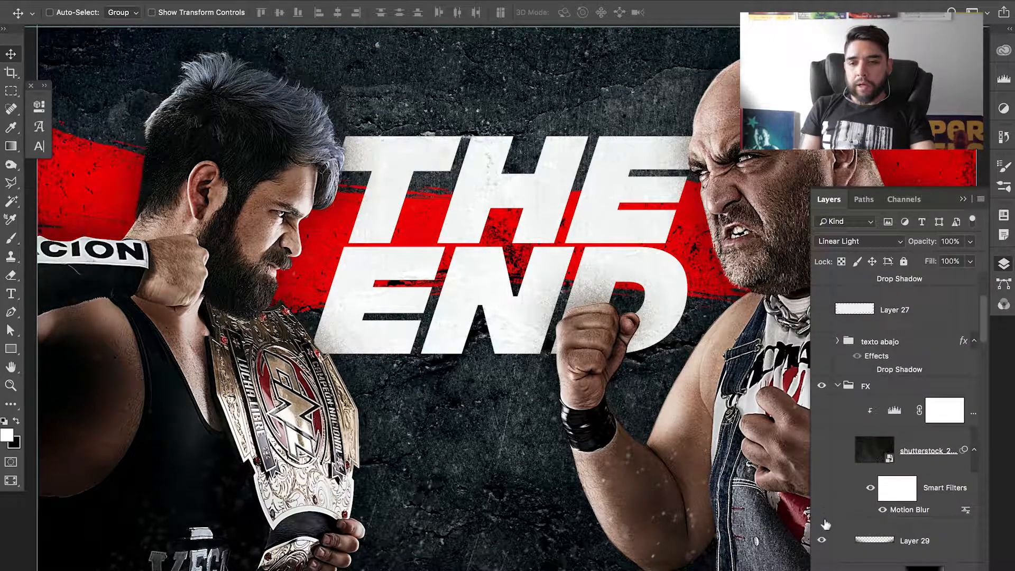
{"action": "left_click_drag", "start_coordinate": [983, 330], "coordinate": [983, 360]}
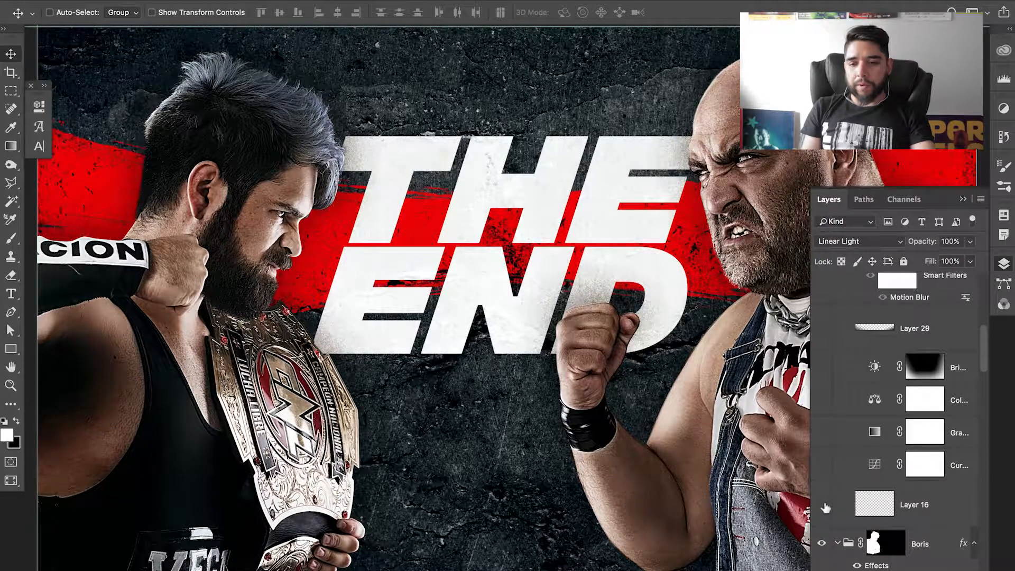
{"action": "left_click_drag", "start_coordinate": [986, 361], "coordinate": [984, 390]}
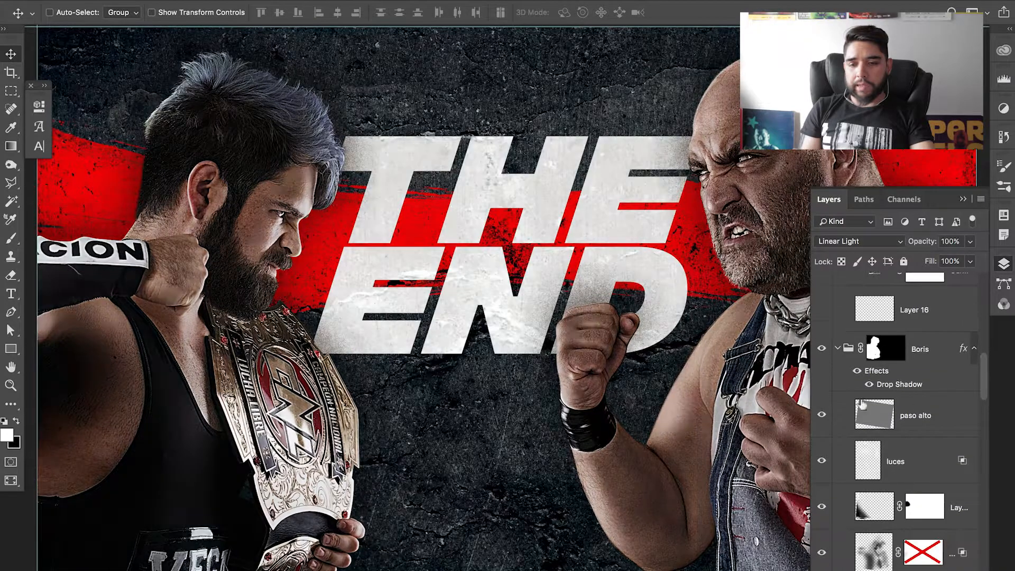
Hide the belt-holding wrestler's paso alto, luces and shading layers, the cinturon group, the ajustes copy adjustments and the _MG_6451 photo.
{"action": "left_click_drag", "start_coordinate": [827, 426], "coordinate": [826, 548]}
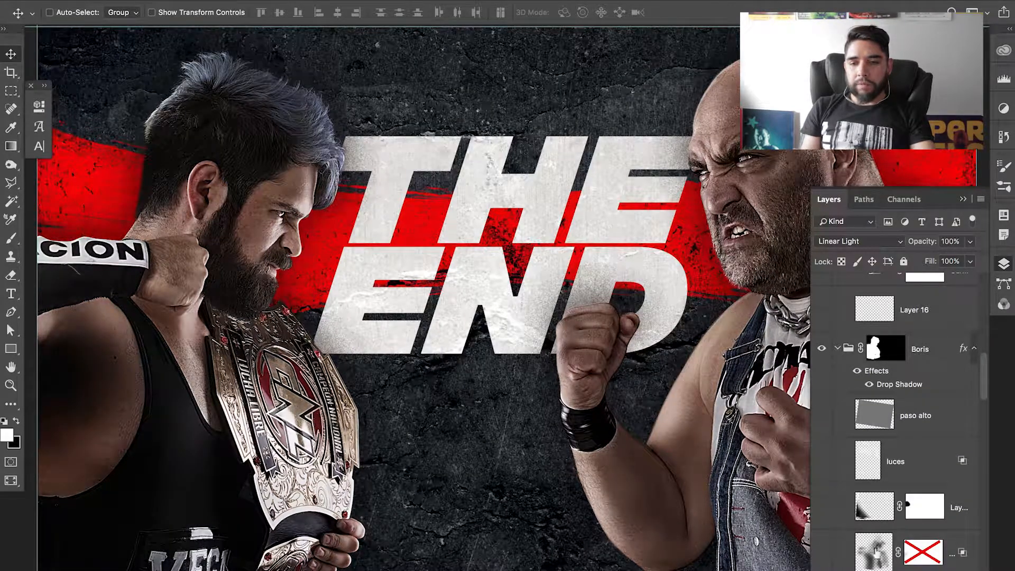
{"action": "scroll", "coordinate": [984, 379], "scroll_direction": "down", "scroll_amount": 5}
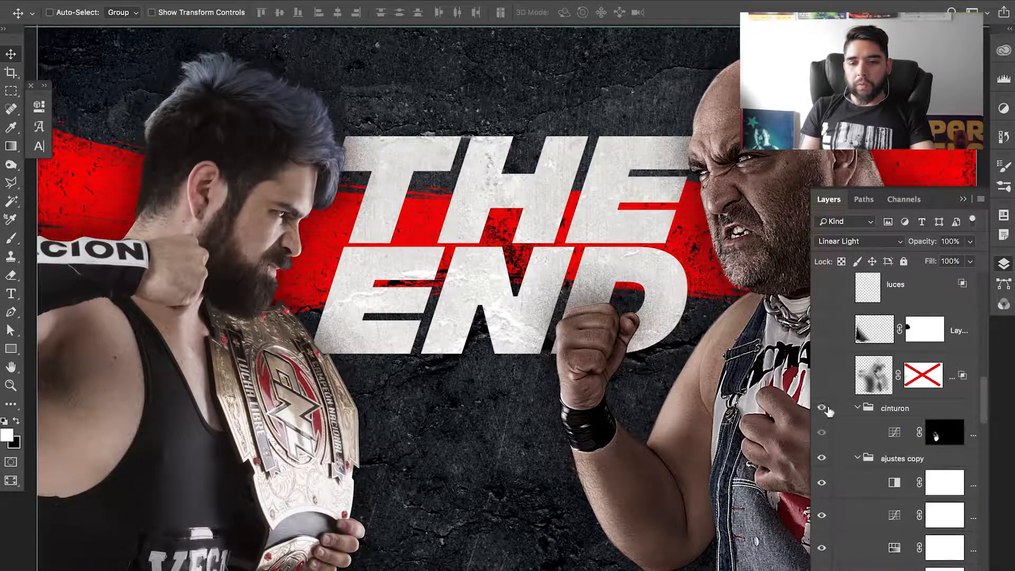
{"action": "left_click", "coordinate": [822, 407]}
{"action": "left_click_drag", "start_coordinate": [827, 484], "coordinate": [822, 568]}
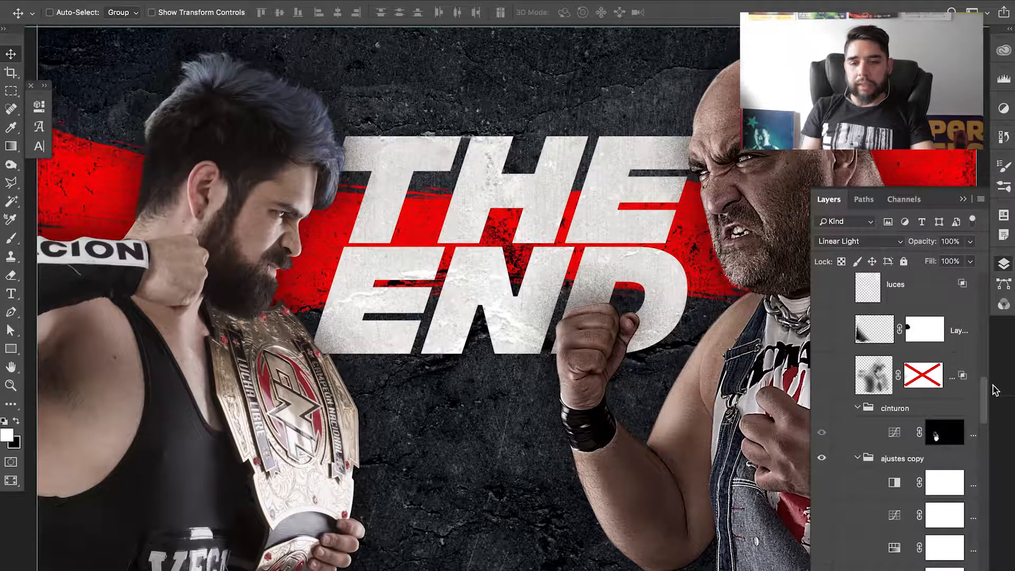
{"action": "scroll", "coordinate": [986, 396], "scroll_direction": "down", "scroll_amount": 10}
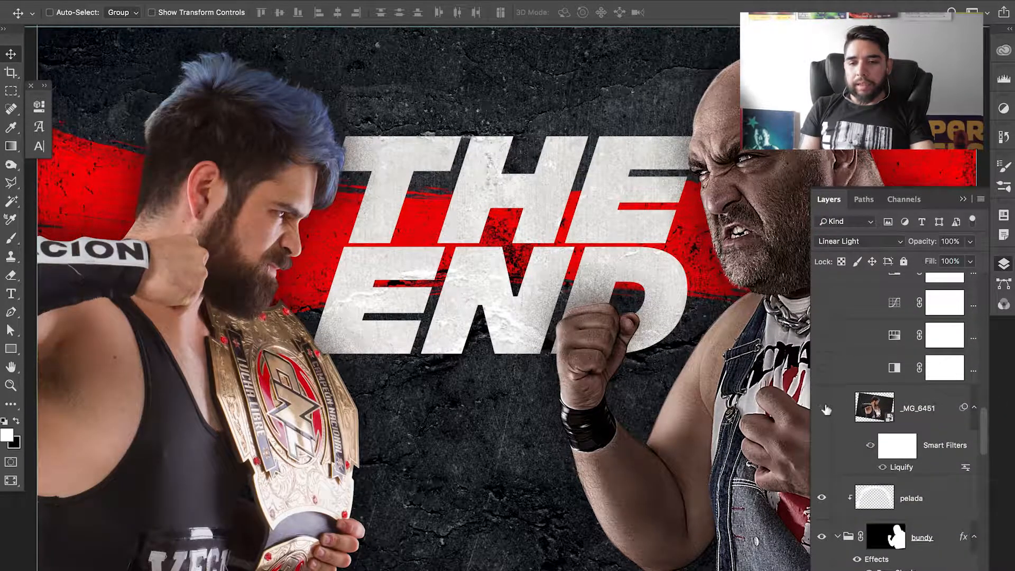
Hide the bald wrestler's paso alto, Layer 13 and Layer 12, plus the adjustment layers inside the ajustes group.
{"action": "left_click_drag", "start_coordinate": [980, 428], "coordinate": [982, 460]}
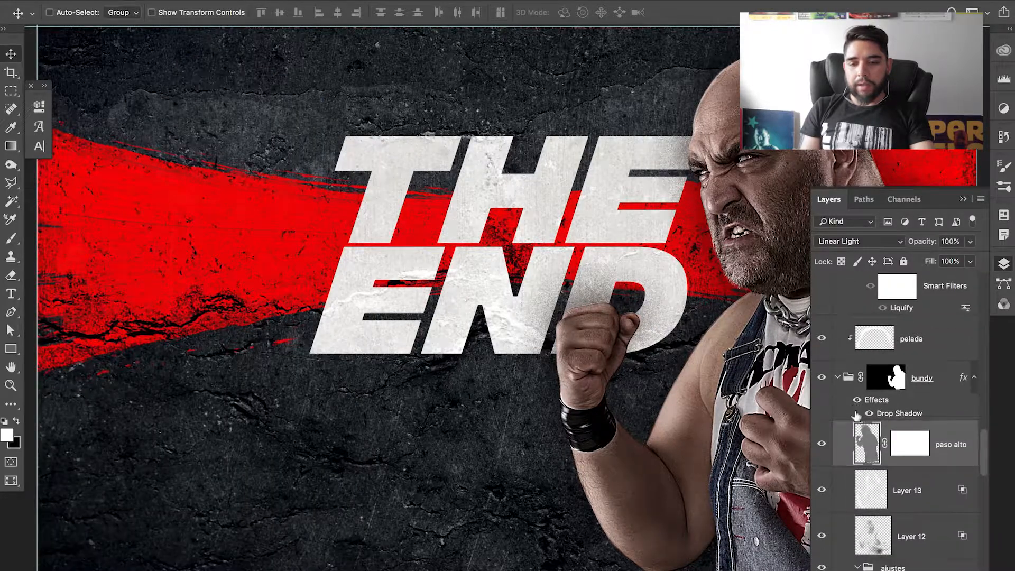
{"action": "left_click_drag", "start_coordinate": [822, 538], "coordinate": [822, 538]}
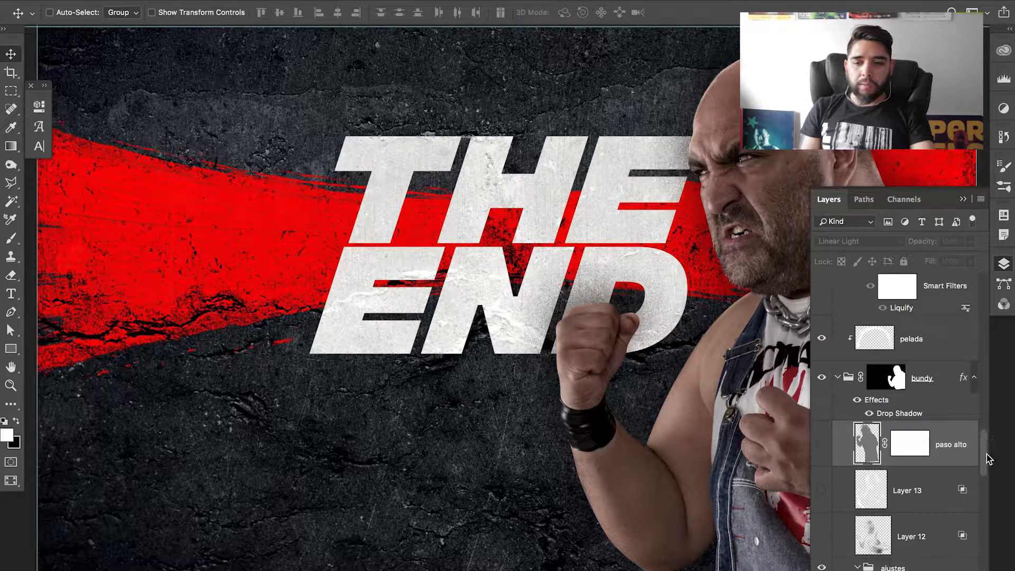
{"action": "scroll", "coordinate": [988, 455], "scroll_direction": "down", "scroll_amount": 5}
{"action": "left_click_drag", "start_coordinate": [823, 398], "coordinate": [829, 428]}
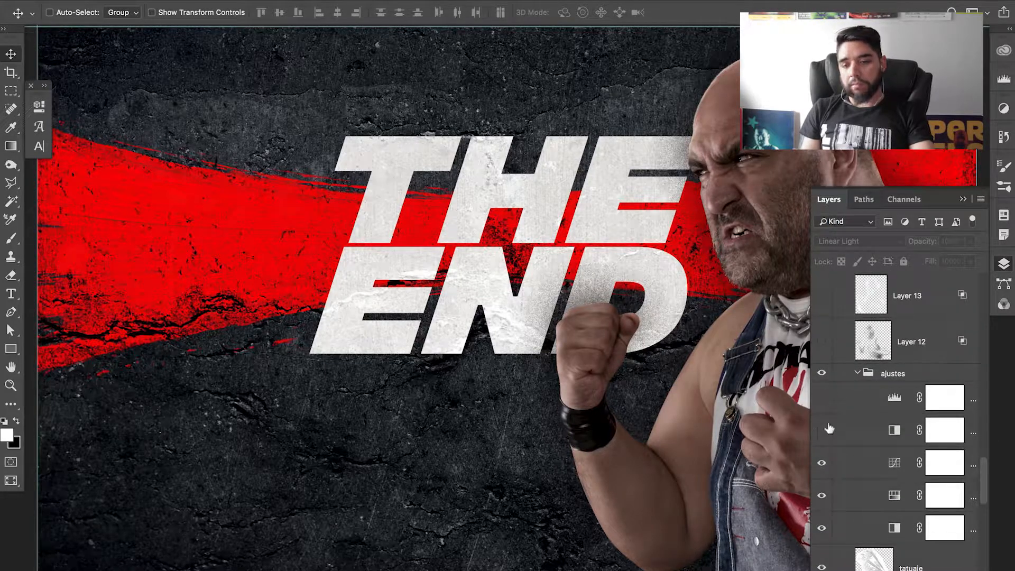
{"action": "left_click", "coordinate": [844, 527]}
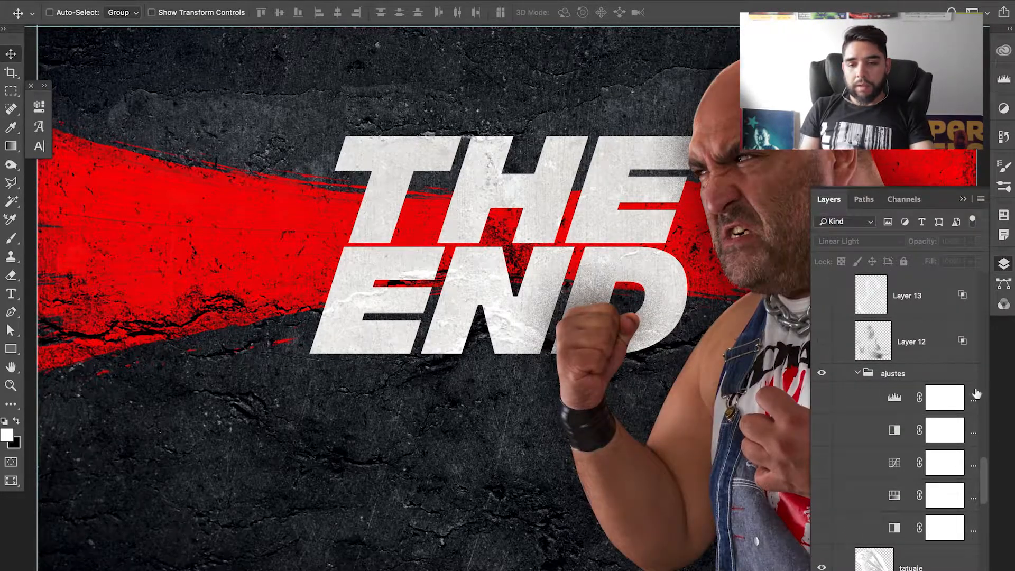
Hide the tatuaje layer, the retouching layers through Layer 26, and the bald wrestler's photo.
{"action": "scroll", "coordinate": [980, 480], "scroll_direction": "down", "scroll_amount": 3}
{"action": "left_click_drag", "start_coordinate": [820, 469], "coordinate": [826, 567]}
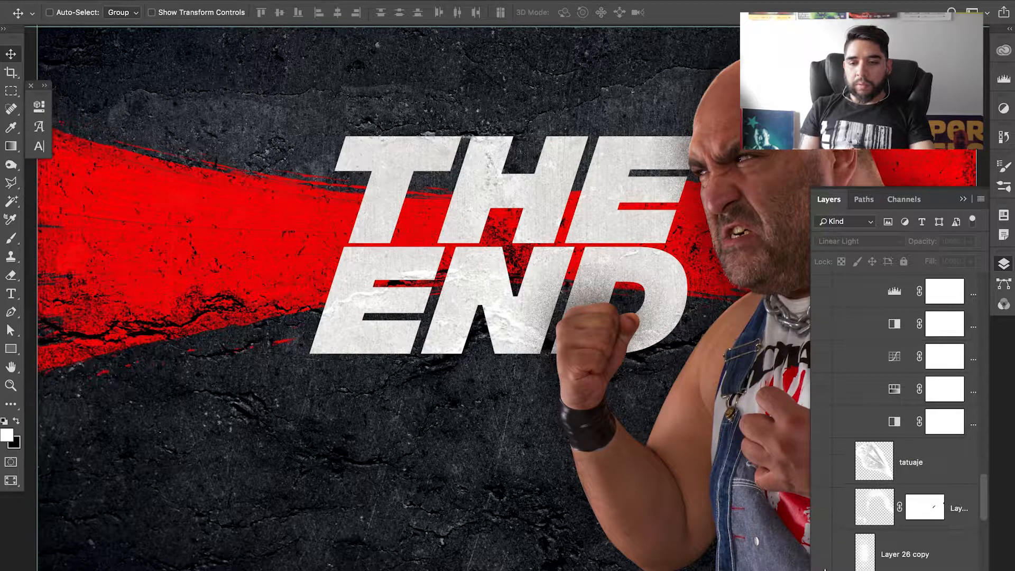
{"action": "scroll", "coordinate": [950, 522], "scroll_direction": "down", "scroll_amount": 8}
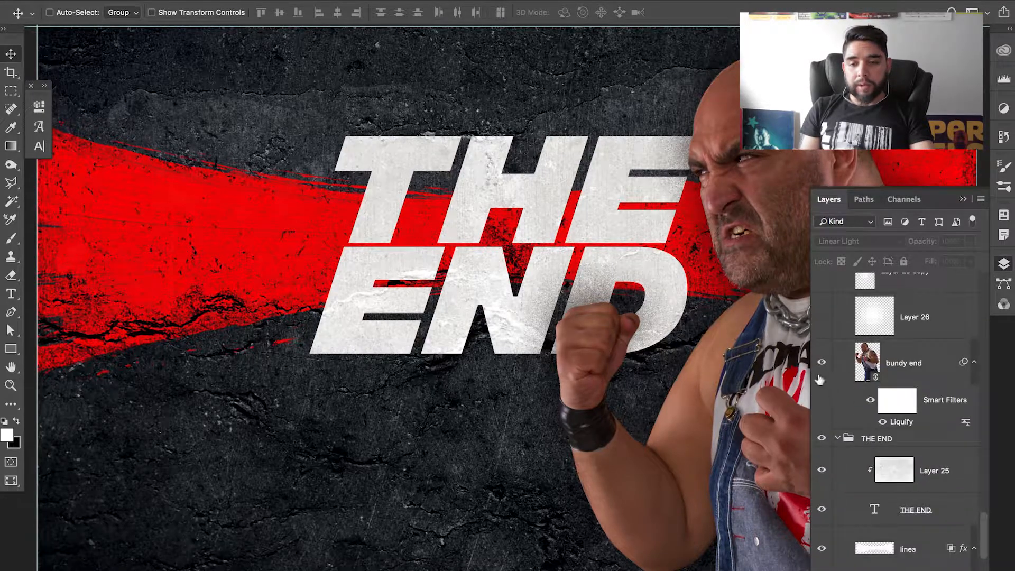
{"action": "left_click", "coordinate": [825, 372]}
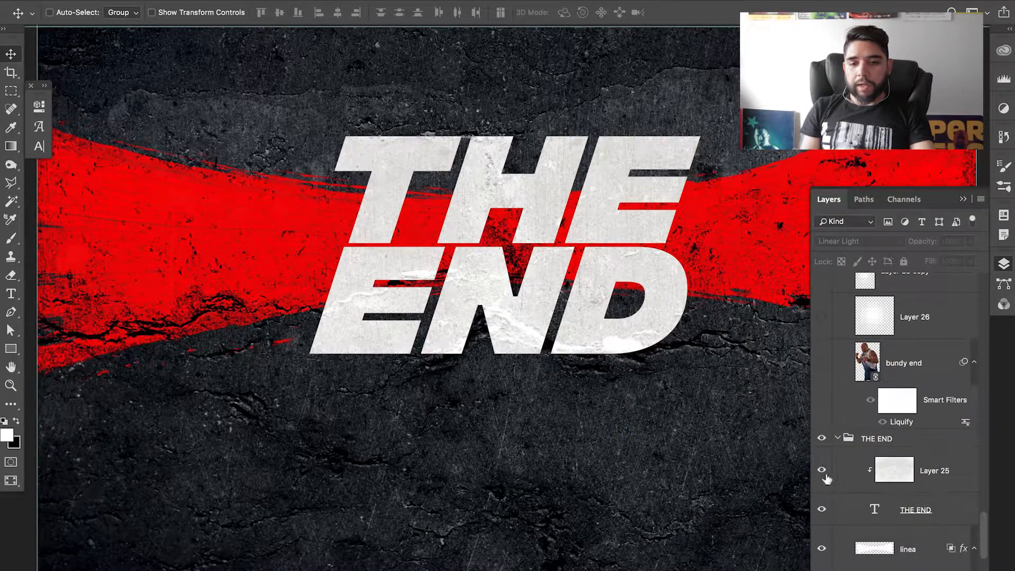
Hide the THE END text with Layer 25, the linea stripe, the LUZ ESQUINAS layers and the fondo group's texture and adjustments.
{"action": "left_click_drag", "start_coordinate": [823, 557], "coordinate": [822, 509]}
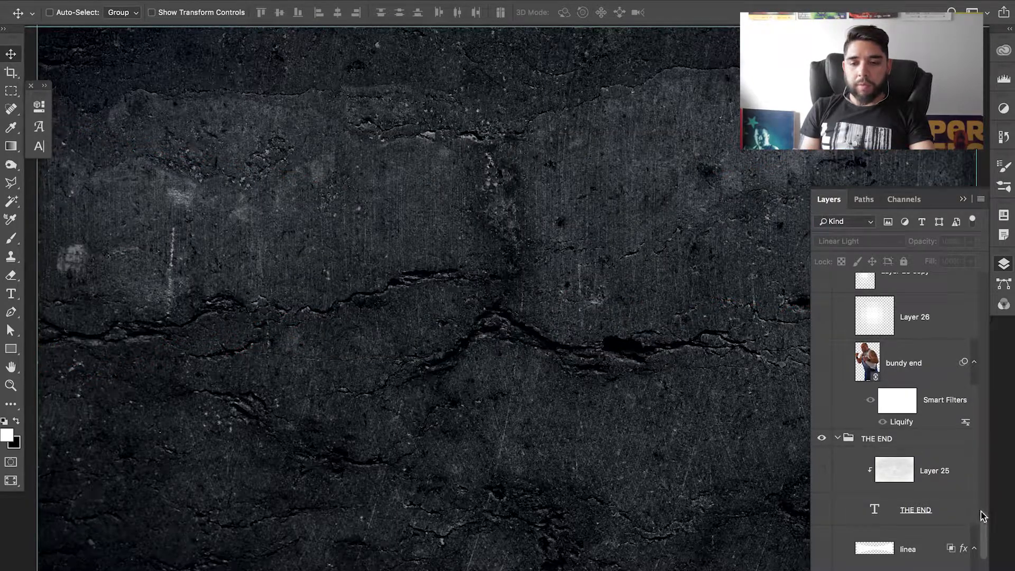
{"action": "scroll", "coordinate": [983, 515], "scroll_direction": "down", "scroll_amount": 8}
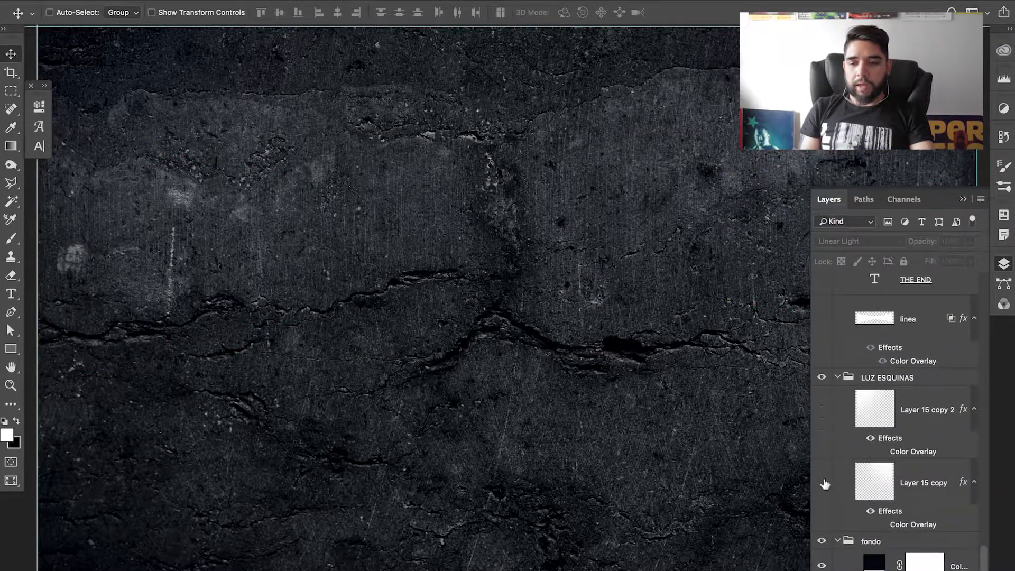
{"action": "left_click", "coordinate": [826, 479]}
{"action": "scroll", "coordinate": [982, 560], "scroll_direction": "down", "scroll_amount": 5}
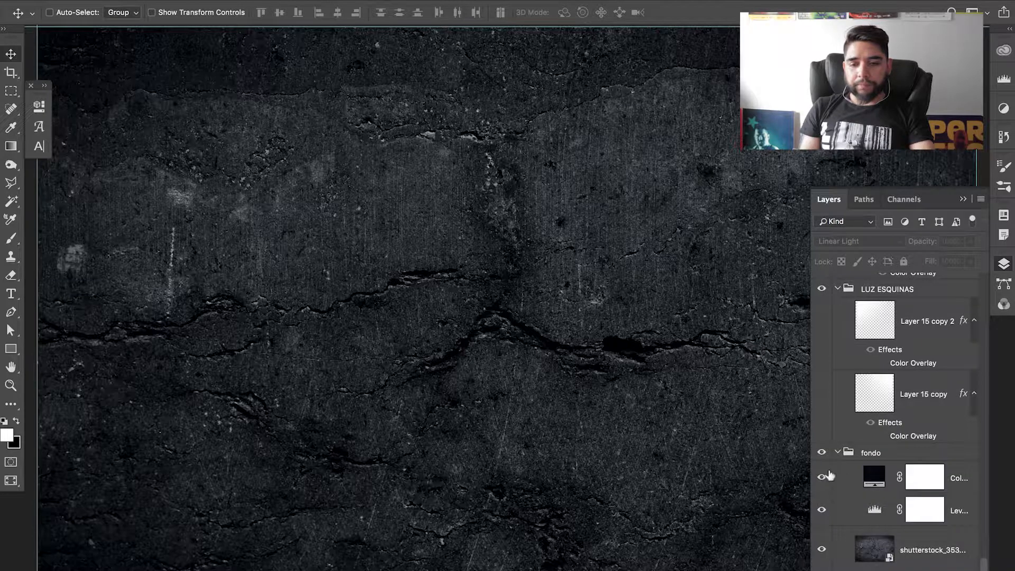
{"action": "left_click", "coordinate": [824, 547]}
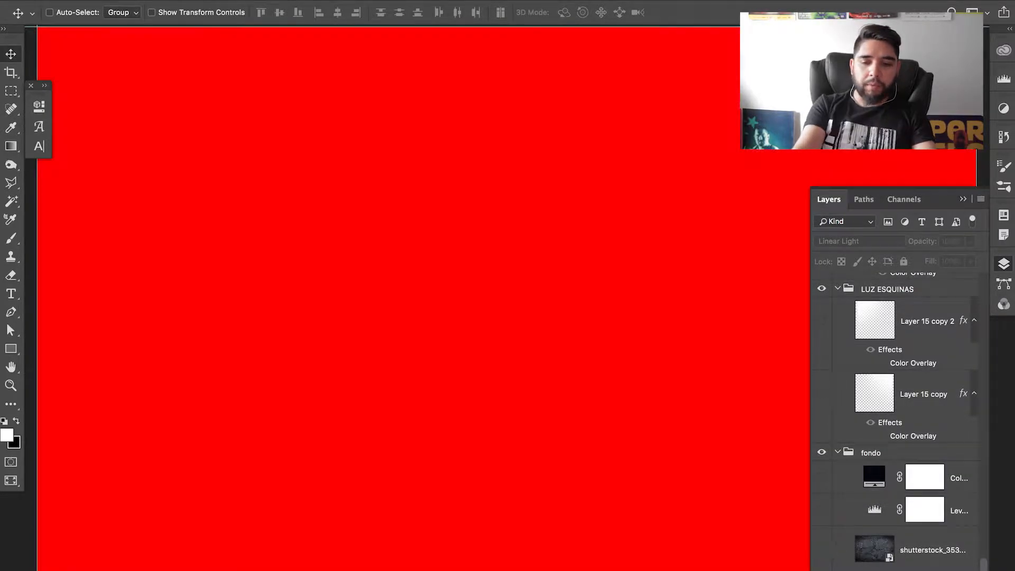
Show the shutterstock concrete texture over a black base, along with the fondo group's Levels and color fill layers.
{"action": "scroll", "coordinate": [847, 452], "scroll_direction": "down", "scroll_amount": 1}
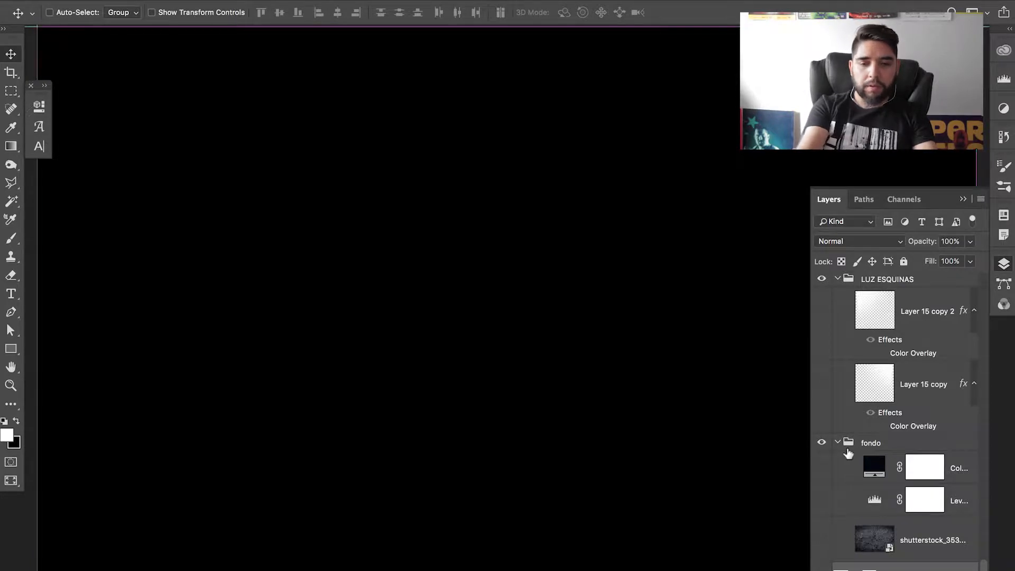
{"action": "key", "text": "super+minus"}
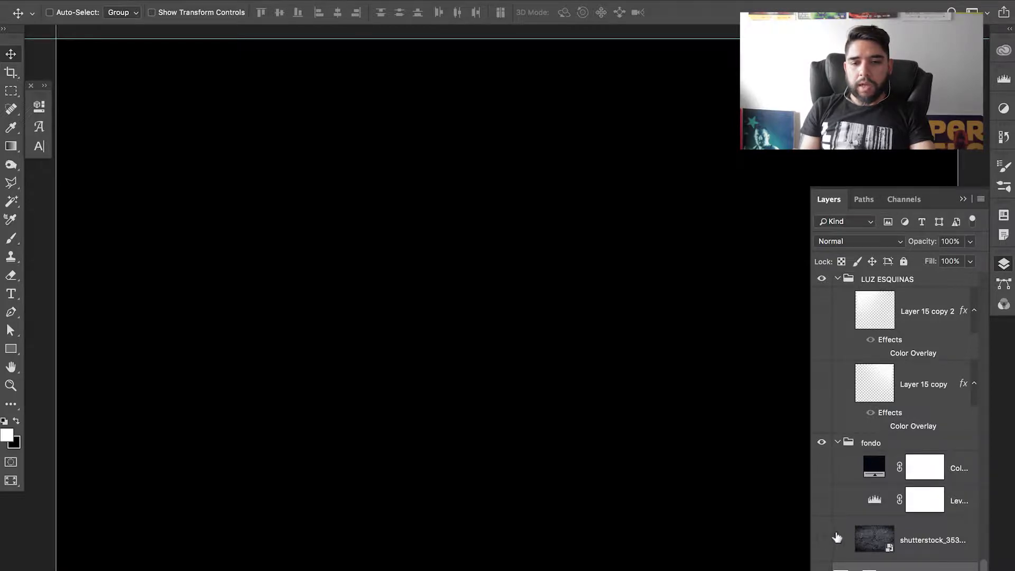
{"action": "left_click", "coordinate": [822, 541]}
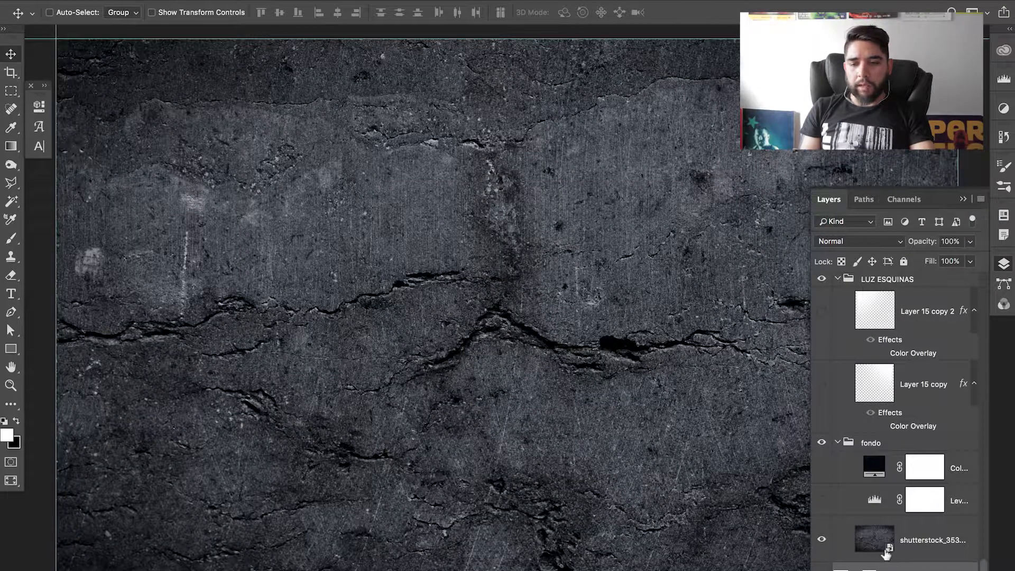
{"action": "left_click", "coordinate": [928, 544]}
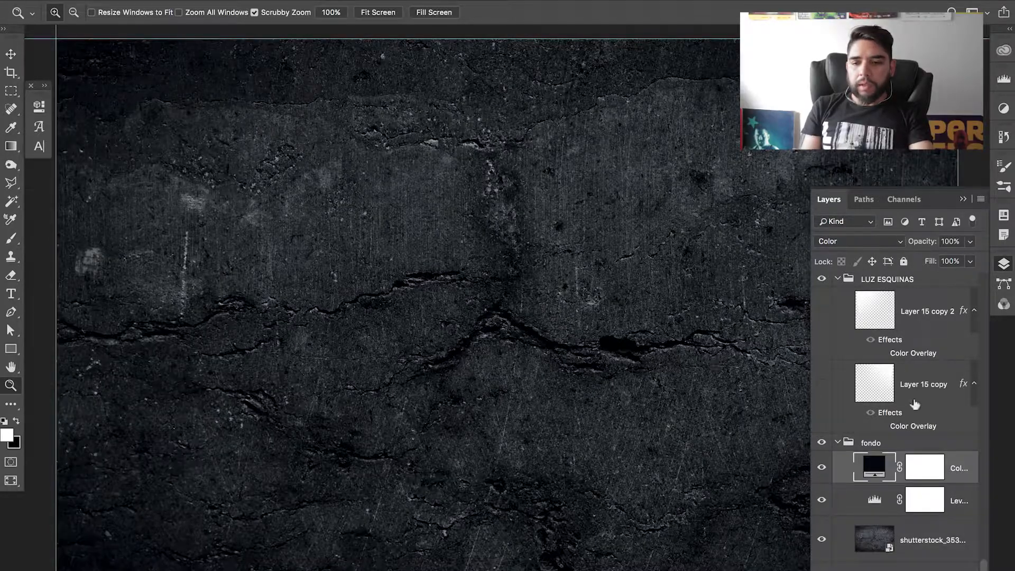
Show Layer 15 copy and Layer 15 copy 2 in the LUZ ESQUINAS group and select Layer 15 copy 2.
{"action": "scroll", "coordinate": [988, 555], "scroll_direction": "up", "scroll_amount": 5}
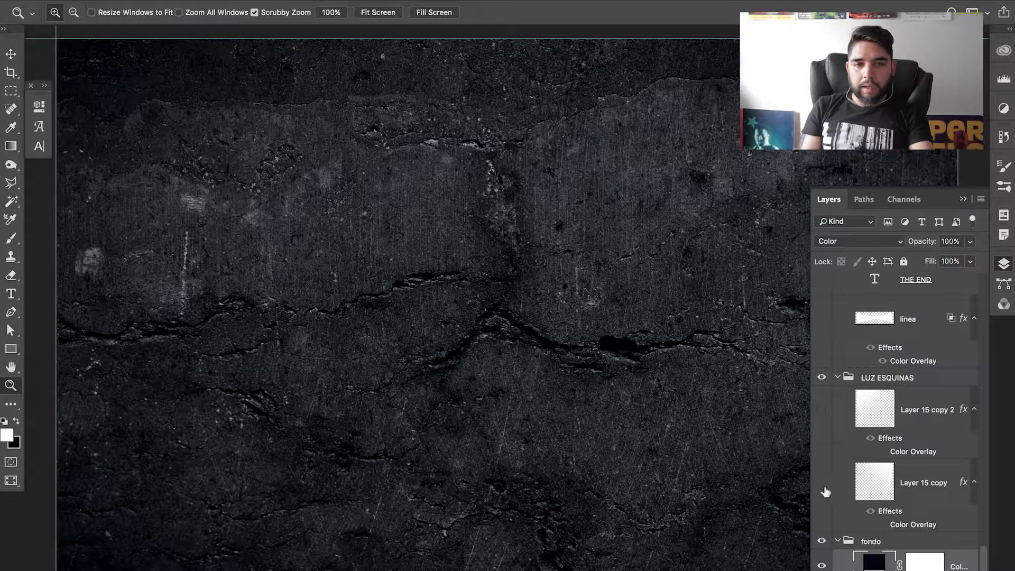
{"action": "left_click", "coordinate": [824, 488]}
{"action": "left_click", "coordinate": [822, 410]}
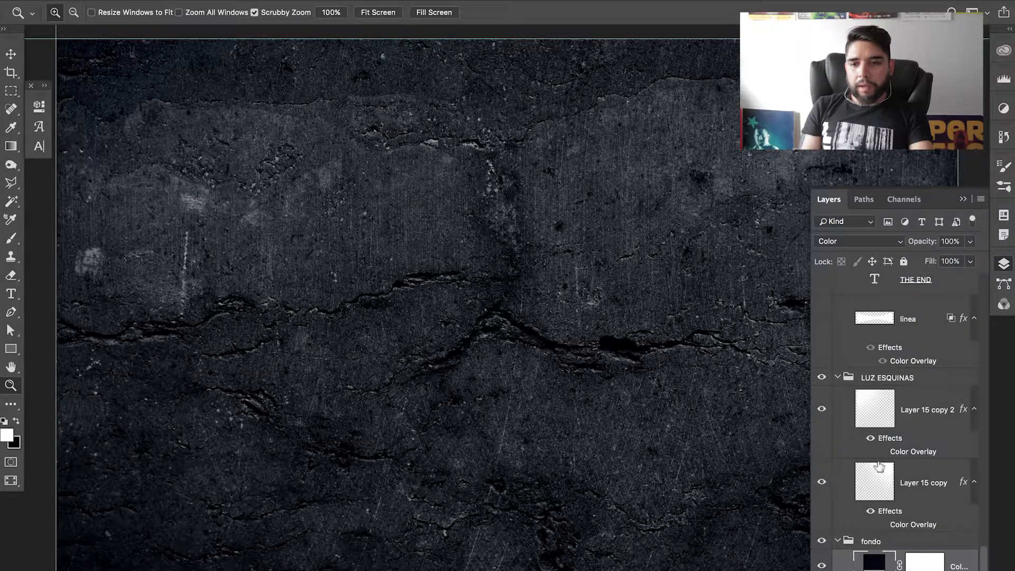
{"action": "left_click", "coordinate": [881, 488]}
{"action": "left_click", "coordinate": [887, 431]}
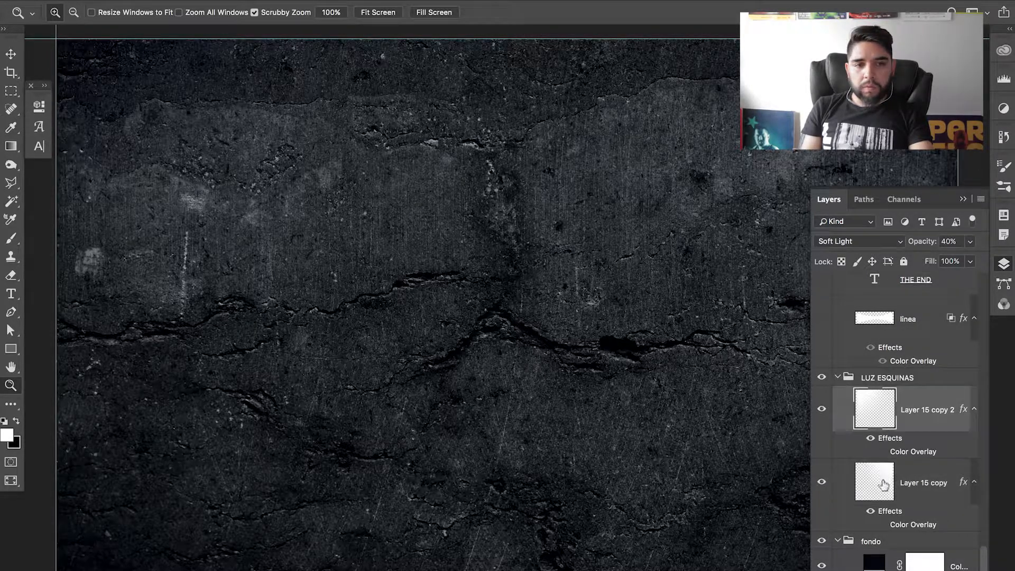
Isolate Layer 15 copy 2 against the black base and set its blend mode to Normal.
{"action": "left_click", "coordinate": [822, 410], "text": "alt"}
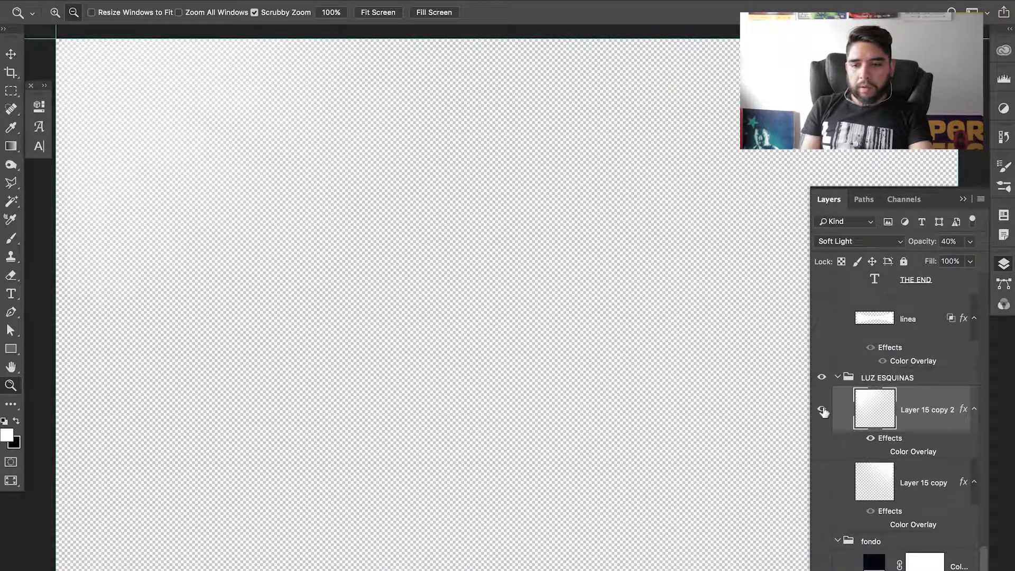
{"action": "scroll", "coordinate": [948, 511], "scroll_direction": "down", "scroll_amount": 3}
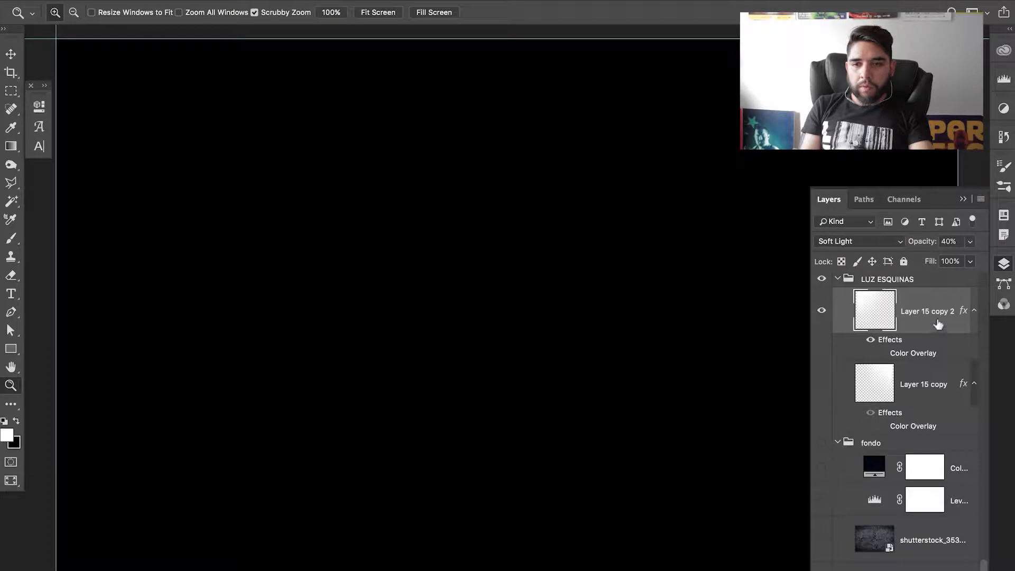
{"action": "left_click", "coordinate": [878, 242]}
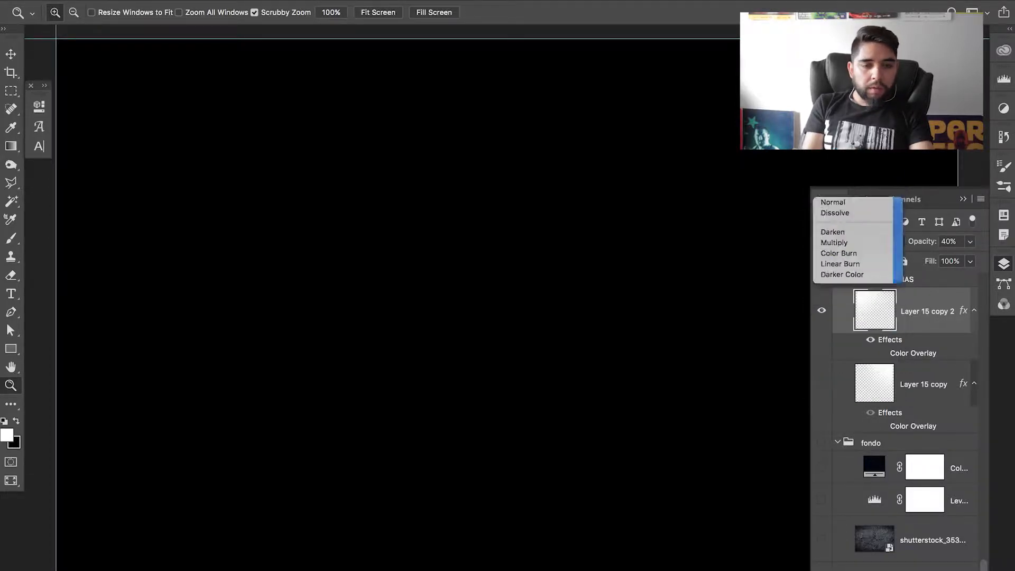
{"action": "left_click", "coordinate": [831, 201]}
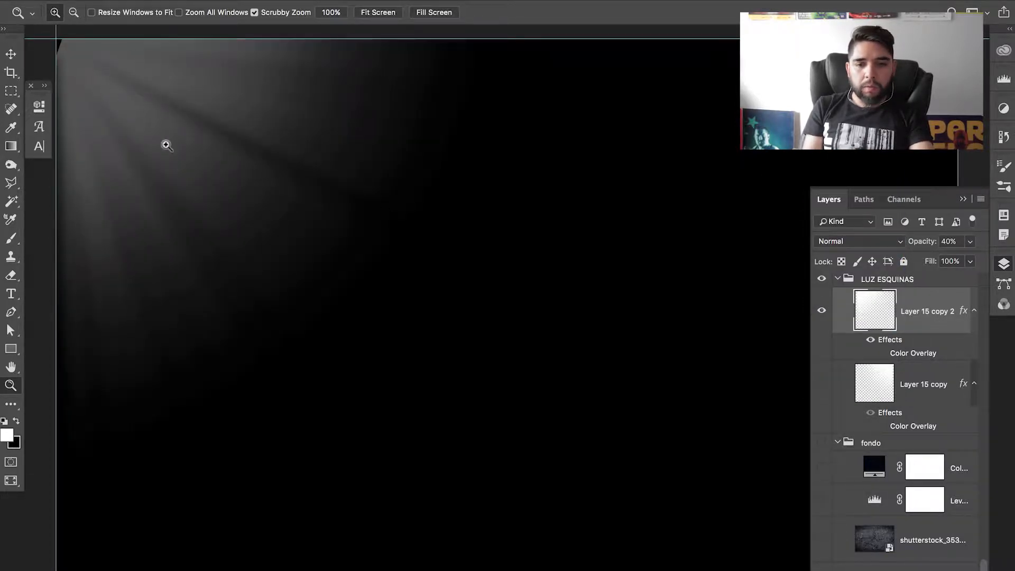
Activate the Brush tool, try the 2500 px Corner light preset, and select the Side Light wide preset.
{"action": "key", "text": "b"}
{"action": "right_click", "coordinate": [501, 262]}
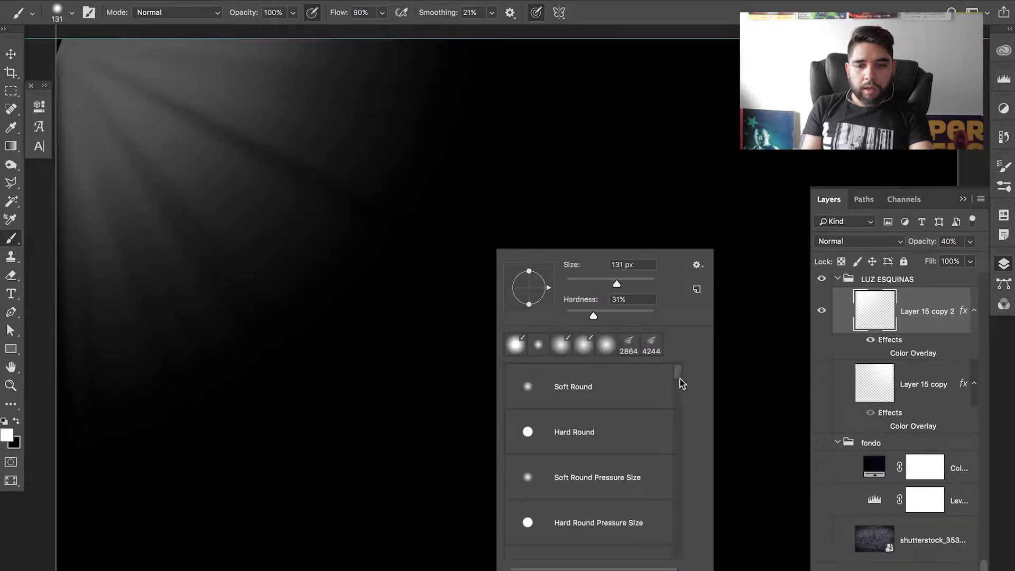
{"action": "scroll", "coordinate": [680, 386], "scroll_direction": "down", "scroll_amount": 15}
{"action": "left_click_drag", "start_coordinate": [682, 396], "coordinate": [684, 474]}
{"action": "left_click", "coordinate": [623, 524]}
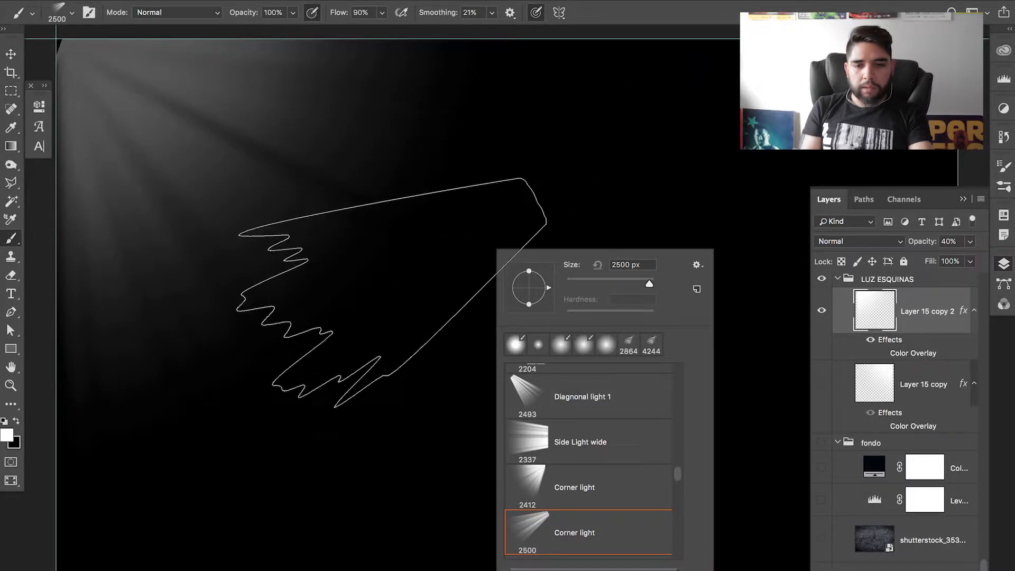
{"action": "left_click", "coordinate": [592, 461]}
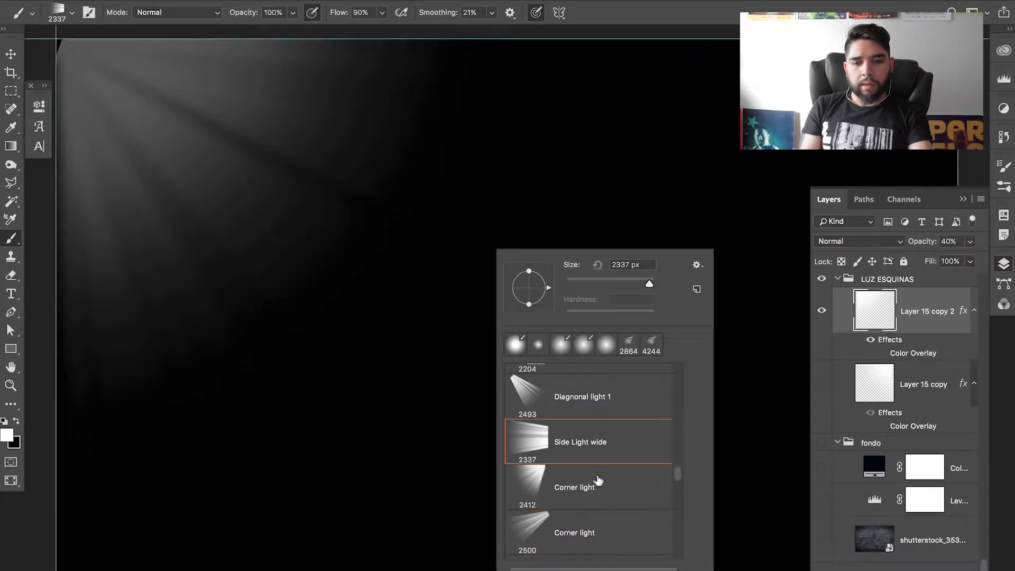
Try the 2412 px Corner light preset, stamp the Diagnonal light 1 brush over the black background, and undo the stamp.
{"action": "left_click", "coordinate": [619, 494]}
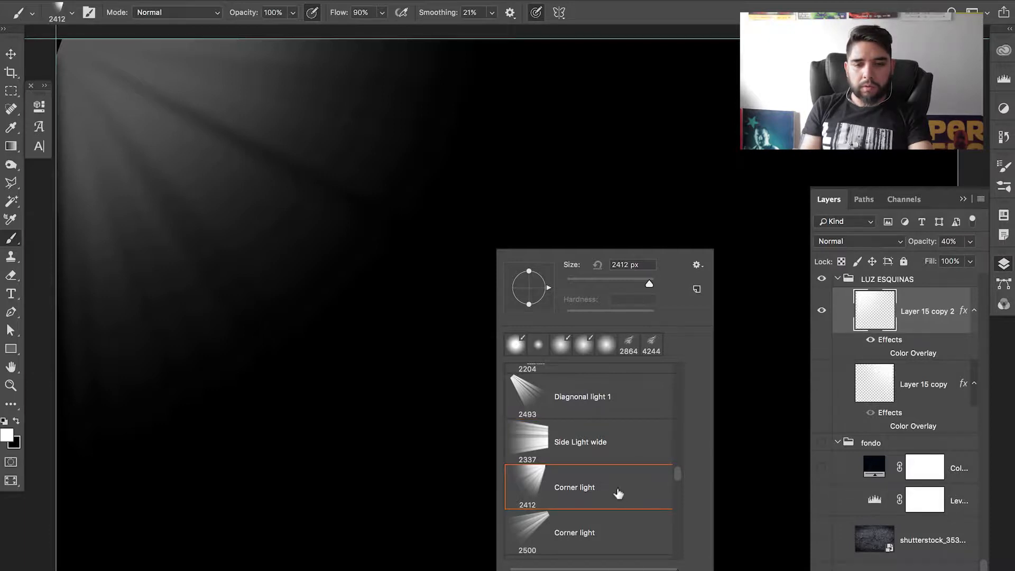
{"action": "left_click", "coordinate": [617, 397]}
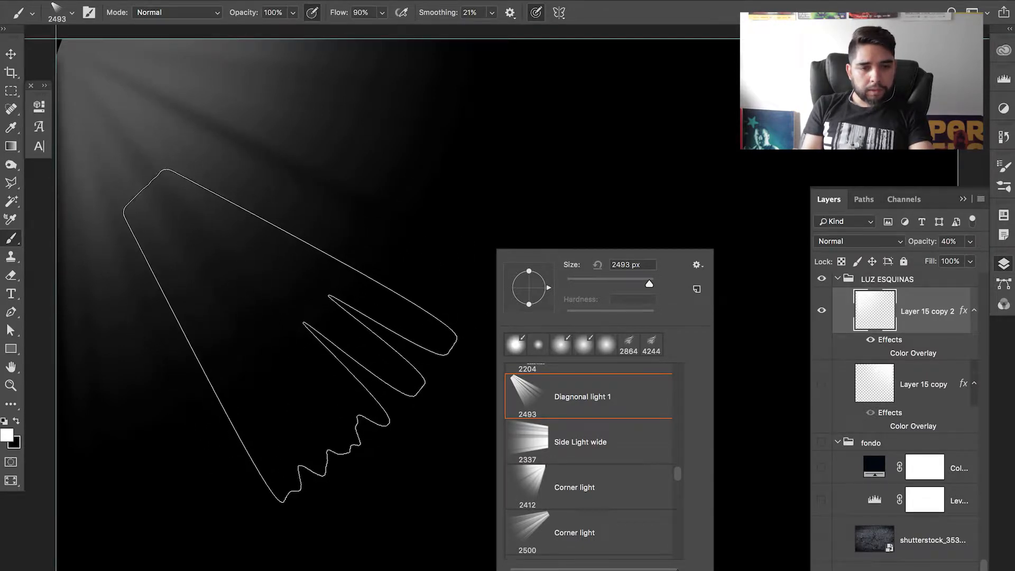
{"action": "left_click", "coordinate": [294, 321]}
{"action": "left_click", "coordinate": [294, 321]}
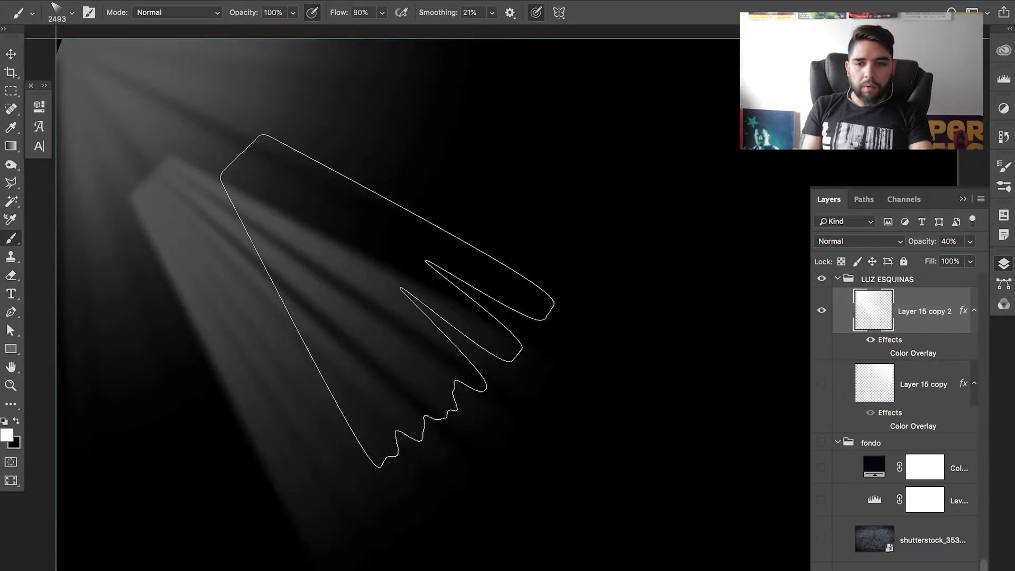
{"action": "key", "text": "ctrl+z"}
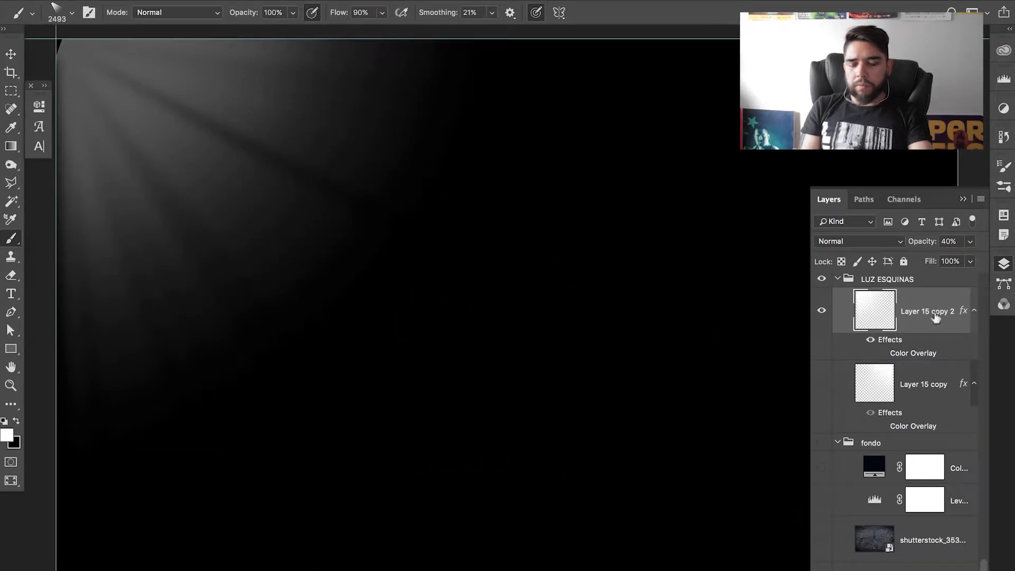
Set Layer 15 copy 2 to Soft Light, hide the black base, and show the fondo group's texture, Levels and color fill layers.
{"action": "left_click", "coordinate": [877, 248]}
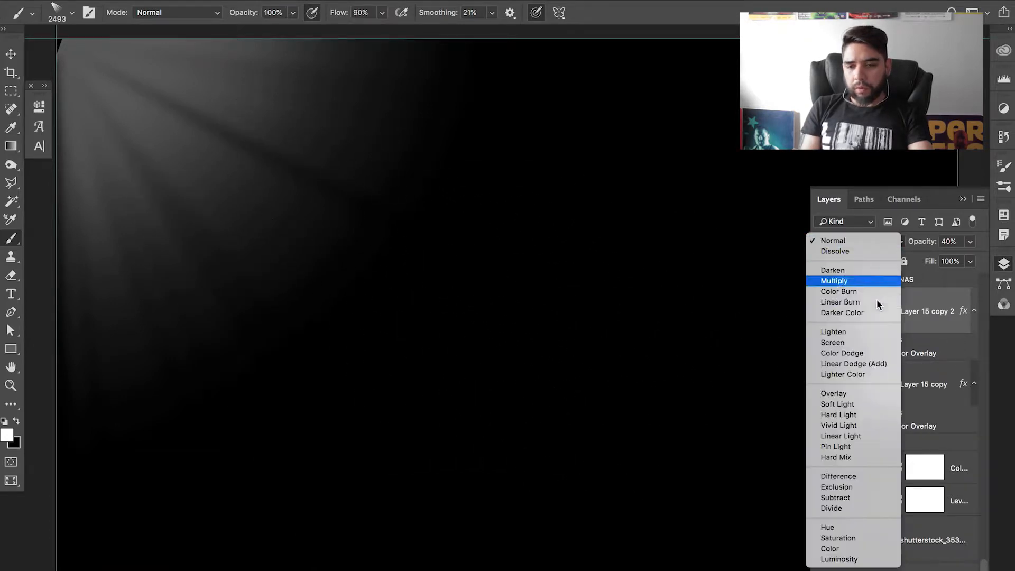
{"action": "left_click", "coordinate": [881, 404]}
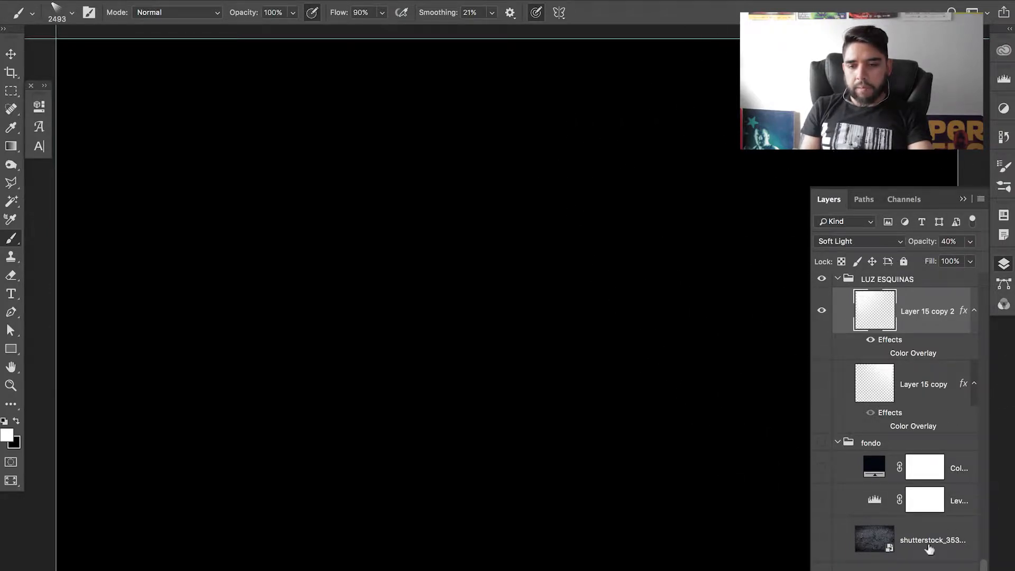
{"action": "left_click", "coordinate": [824, 553]}
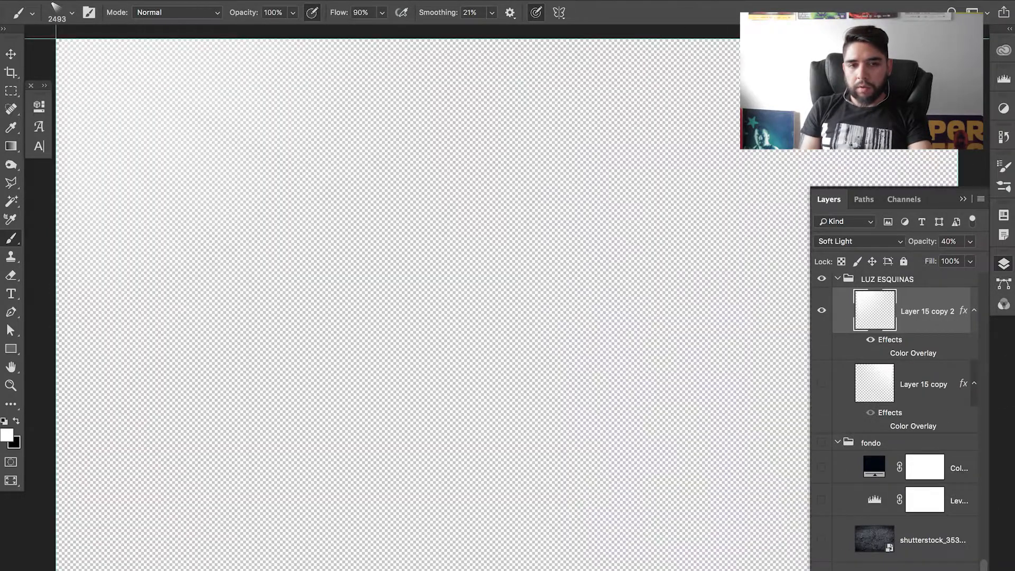
{"action": "left_click", "coordinate": [822, 541]}
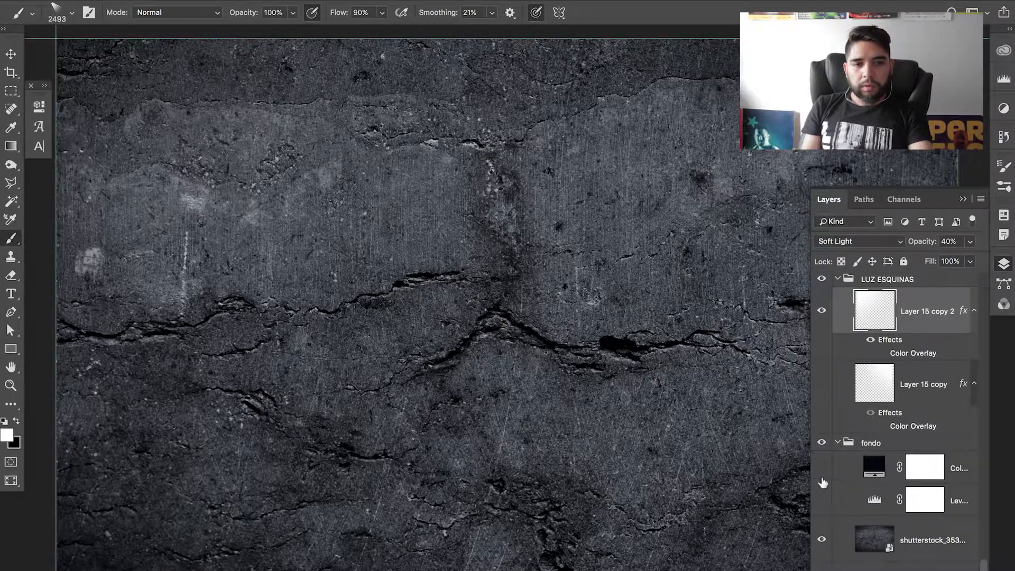
{"action": "left_click_drag", "start_coordinate": [822, 467], "coordinate": [823, 500]}
Toggle Layer 15 copy 2's visibility repeatedly to compare the concrete wall with and without its corner light.
{"action": "left_click", "coordinate": [822, 310]}
{"action": "left_click", "coordinate": [823, 313]}
{"action": "left_click", "coordinate": [824, 319]}
{"action": "left_click", "coordinate": [823, 317]}
{"action": "left_click", "coordinate": [822, 320]}
{"action": "left_click", "coordinate": [826, 326]}
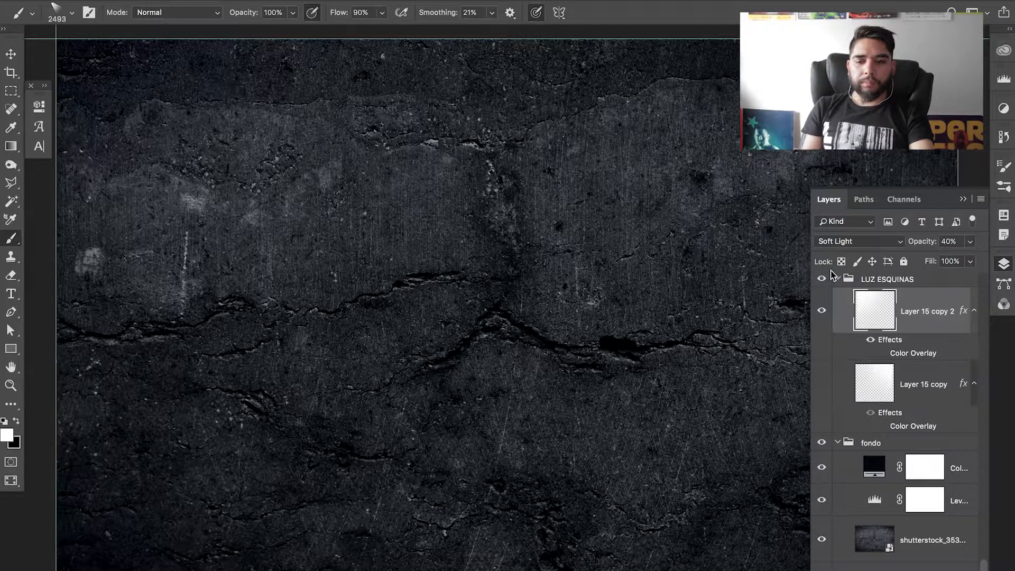
Show Layer 15 copy and switch to the soft round brush with 31% hardness, resized to 691 px.
{"action": "left_click", "coordinate": [821, 384]}
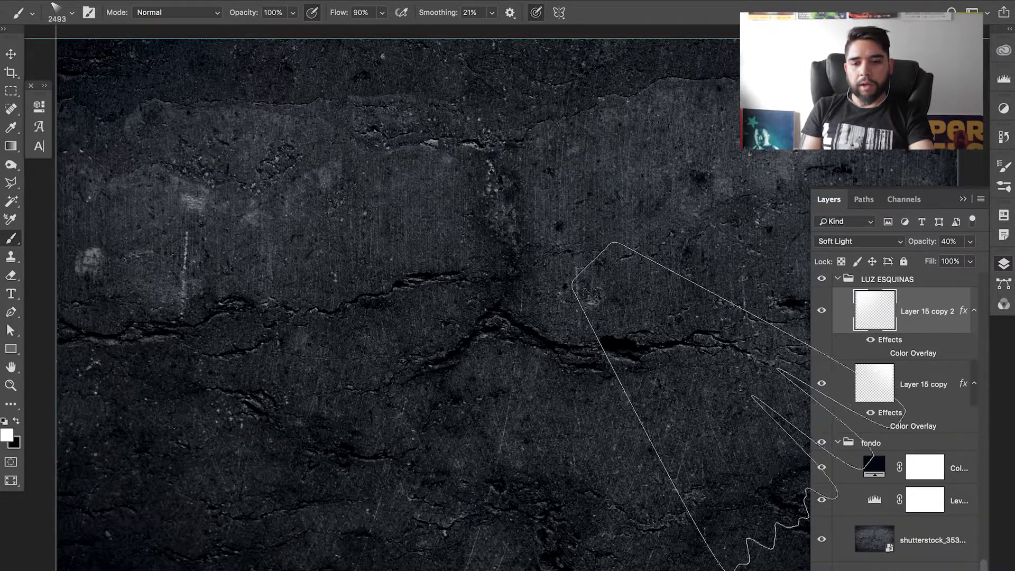
{"action": "right_click", "coordinate": [749, 302]}
{"action": "left_click", "coordinate": [787, 394]}
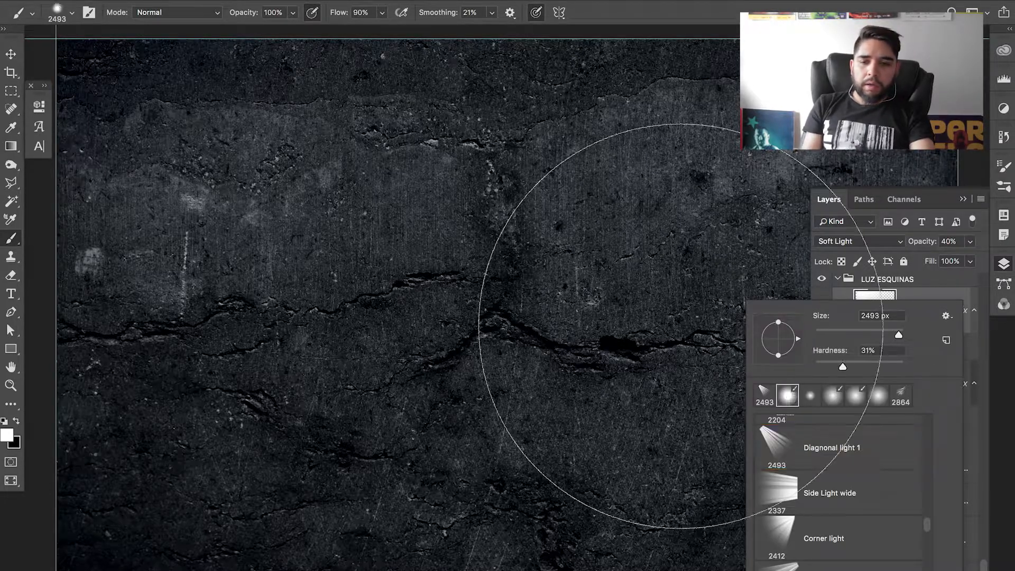
{"action": "key", "text": "Return"}
{"action": "left_click_drag", "start_coordinate": [657, 317], "coordinate": [418, 340]}
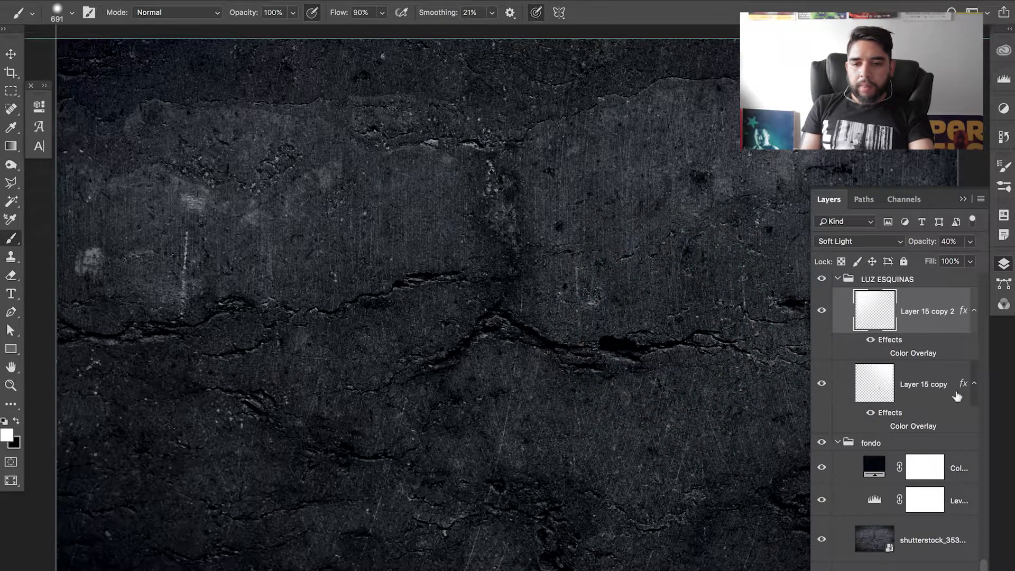
Collapse the LUZ ESQUINAS group, then show and select the linea layer with the red band.
{"action": "scroll", "coordinate": [848, 361], "scroll_direction": "up", "scroll_amount": 4}
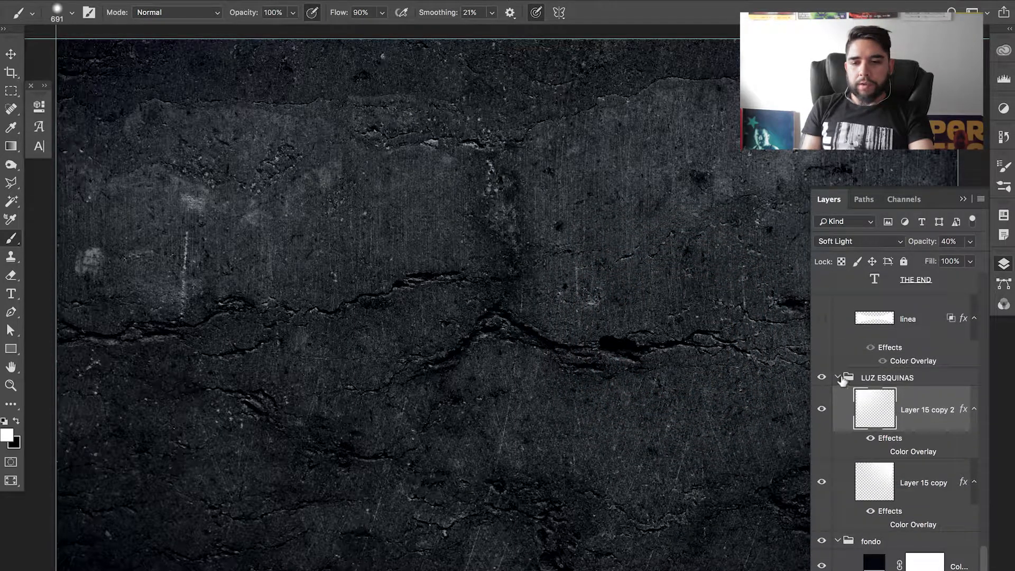
{"action": "left_click", "coordinate": [838, 378]}
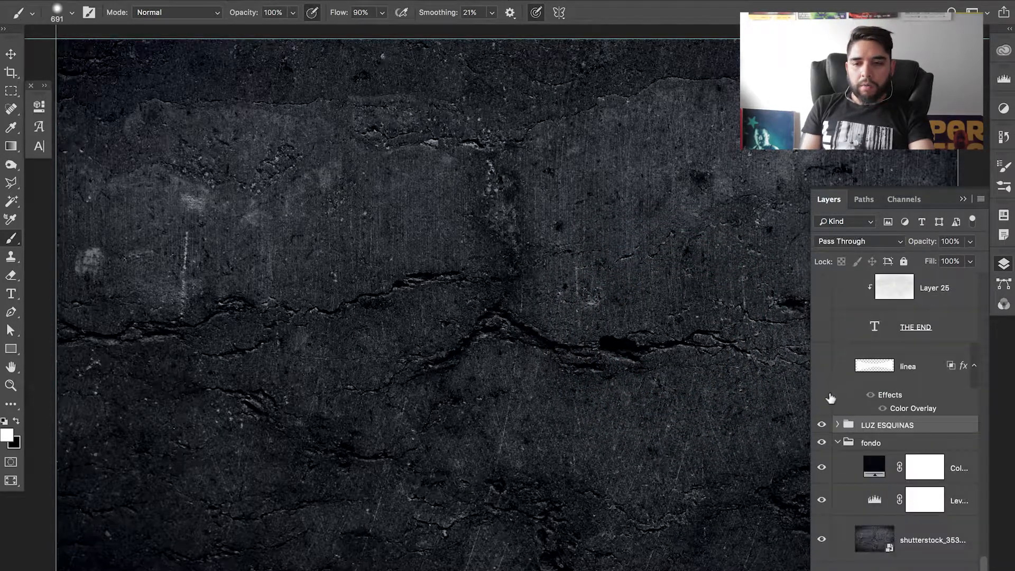
{"action": "left_click", "coordinate": [822, 365]}
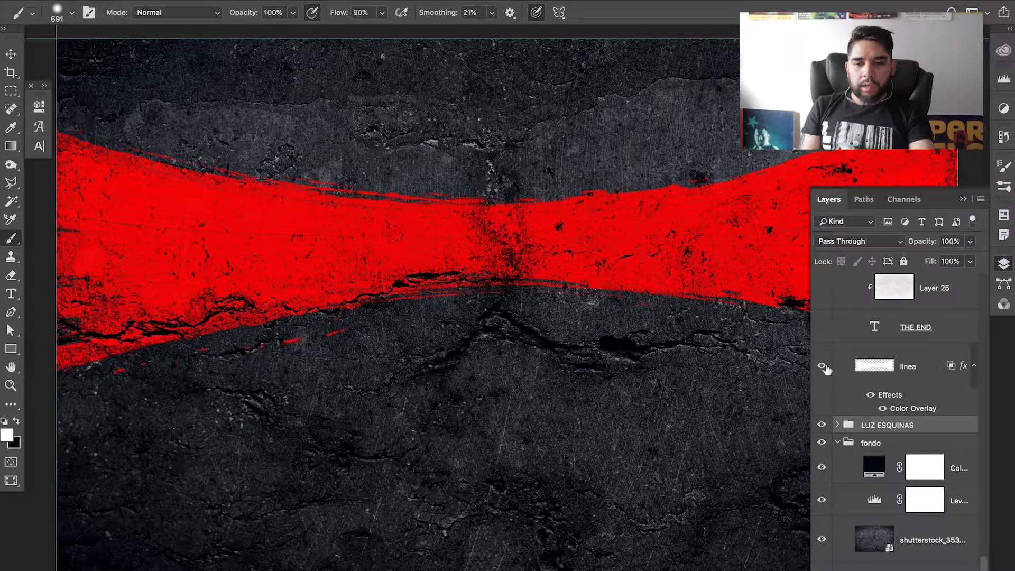
{"action": "left_click_drag", "start_coordinate": [610, 372], "coordinate": [608, 372]}
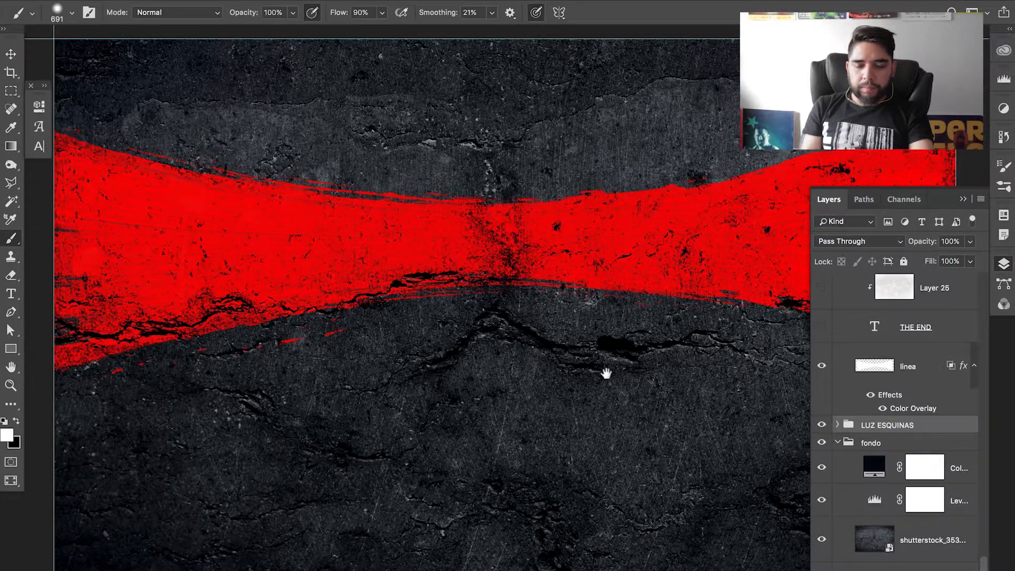
{"action": "scroll", "coordinate": [608, 372], "scroll_direction": "right", "scroll_amount": 3}
{"action": "left_click", "coordinate": [933, 367]}
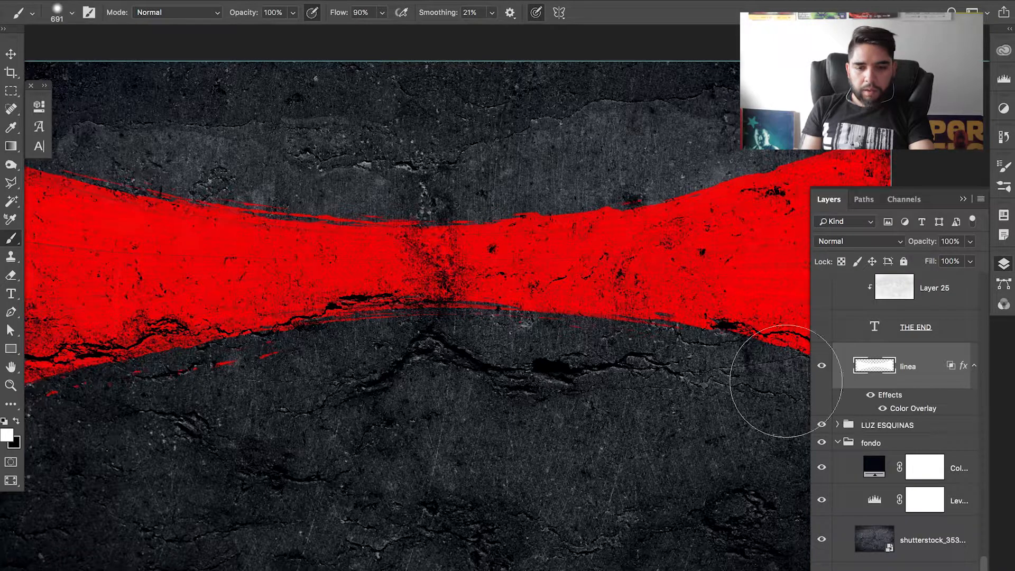
Choose the trzown - Dry Brush Filler - 05 brush, enlarge it to 1406 px, and undo a test stamp on linea.
{"action": "right_click", "coordinate": [490, 371]}
{"action": "scroll", "coordinate": [683, 527], "scroll_direction": "up", "scroll_amount": 2}
{"action": "scroll", "coordinate": [682, 526], "scroll_direction": "up", "scroll_amount": 5}
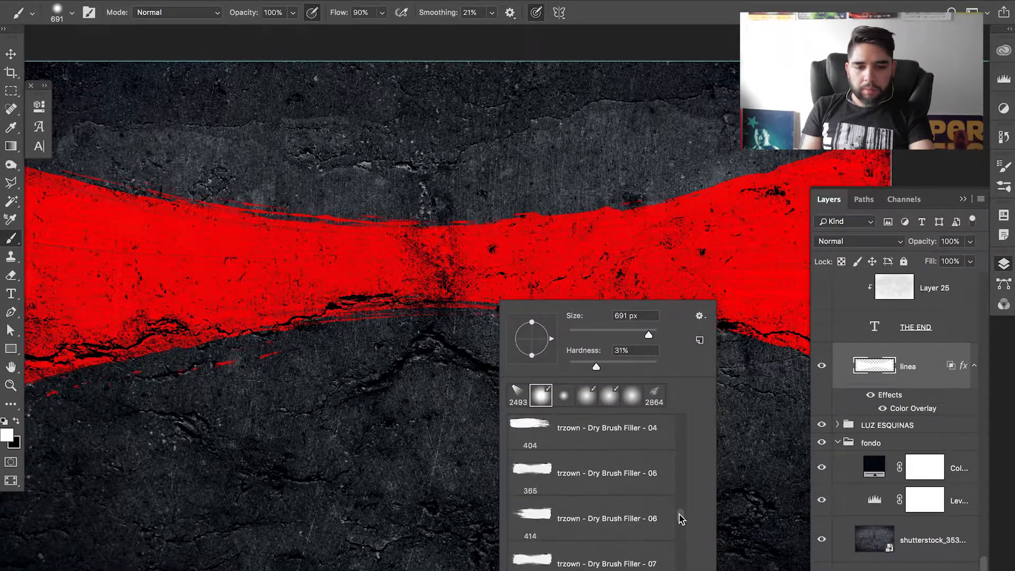
{"action": "left_click", "coordinate": [617, 473]}
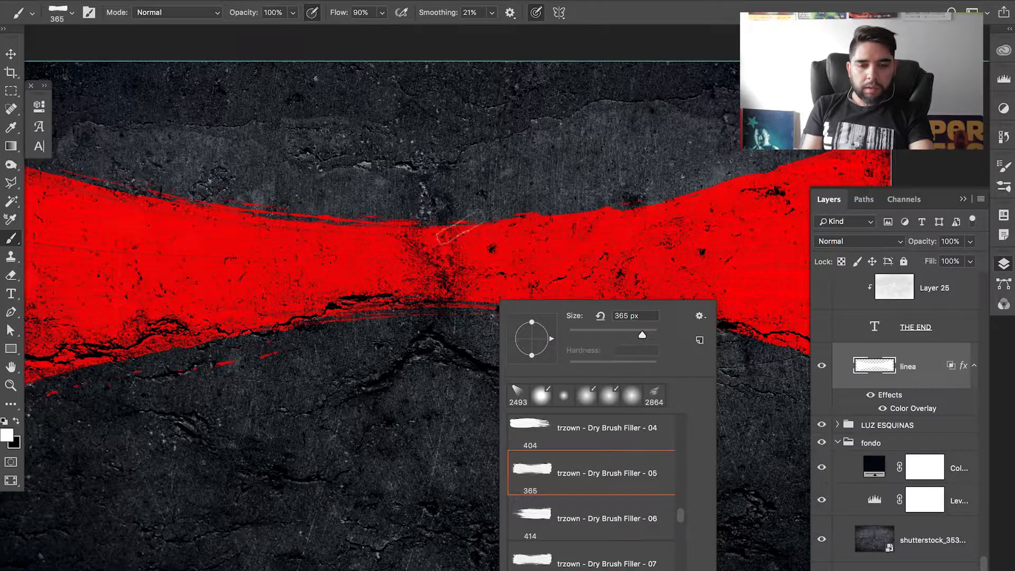
{"action": "mouse_move", "coordinate": [422, 210]}
{"action": "left_mouse_down"}
{"action": "mouse_move", "coordinate": [515, 224]}
{"action": "mouse_move", "coordinate": [590, 278]}
{"action": "left_mouse_up"}
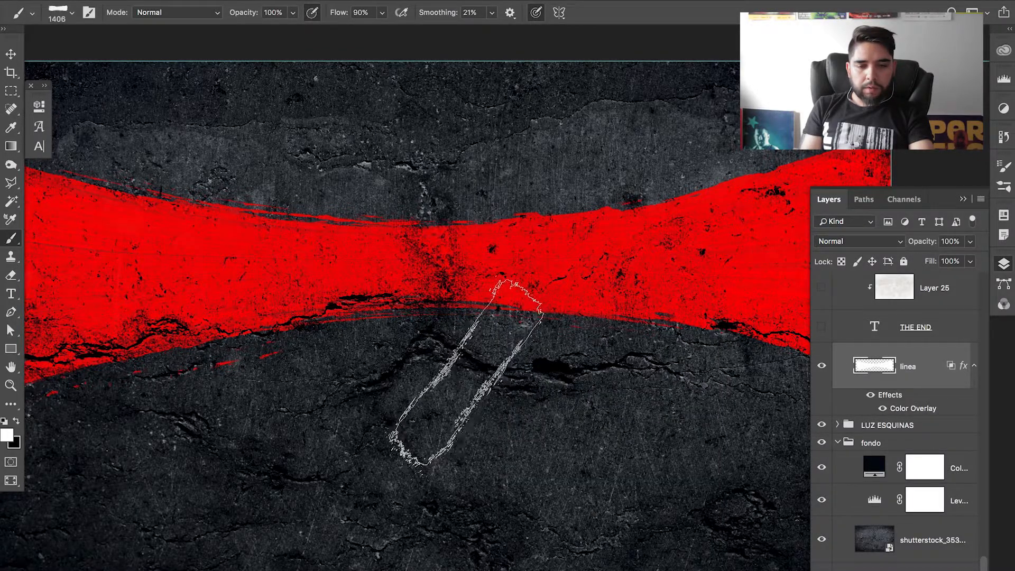
{"action": "left_click", "coordinate": [427, 402]}
{"action": "key", "text": "super+z"}
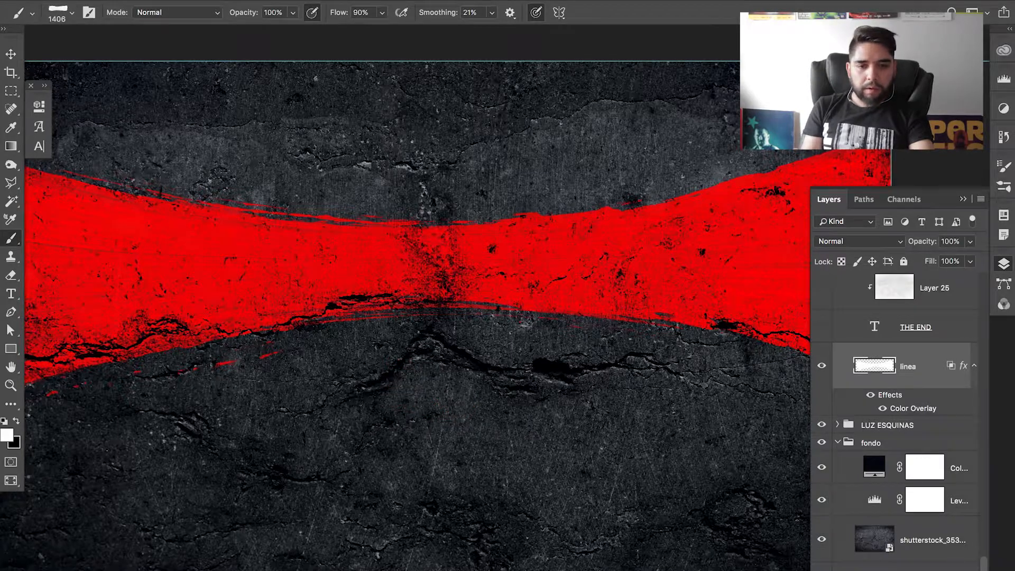
Paint sample white dry-brush strokes below the red band on a new layer under linea, and delete that layer.
{"action": "key", "text": "super+shift+alt+n"}
{"action": "left_click", "coordinate": [479, 418]}
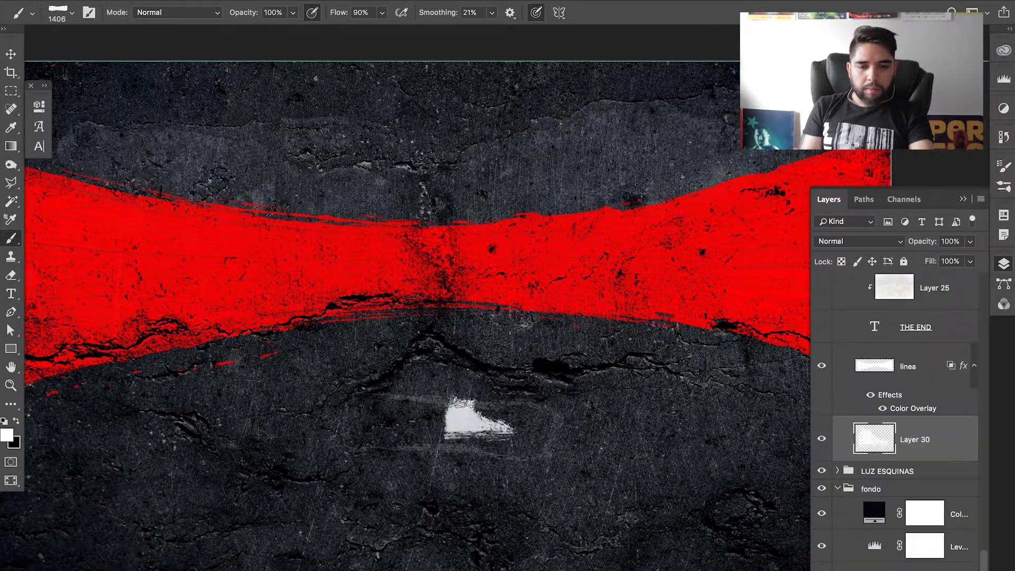
{"action": "left_click", "coordinate": [450, 428]}
{"action": "left_click", "coordinate": [457, 441]}
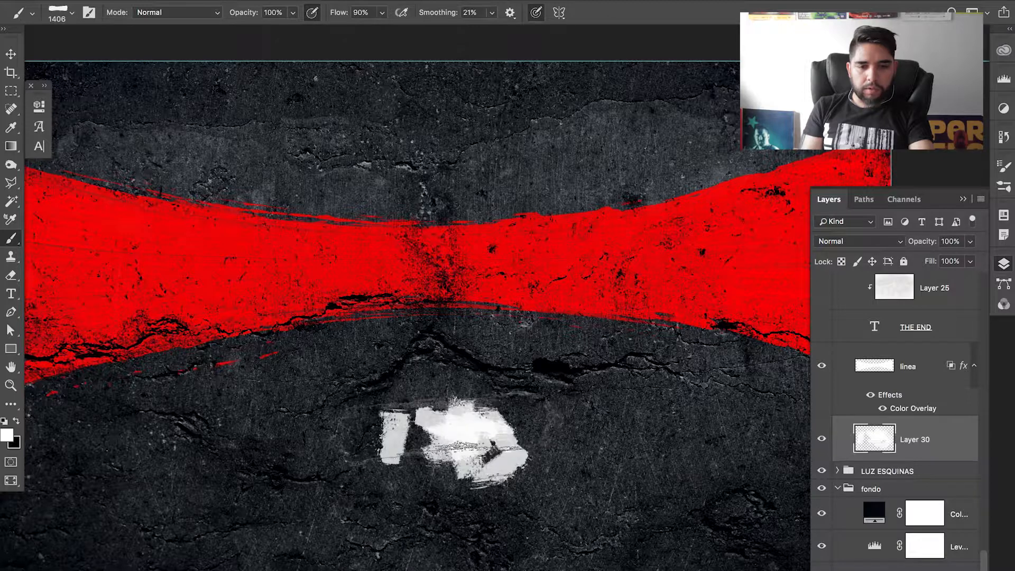
{"action": "left_click", "coordinate": [444, 417]}
{"action": "left_click", "coordinate": [460, 423]}
{"action": "left_click", "coordinate": [402, 433]}
{"action": "left_click", "coordinate": [439, 422]}
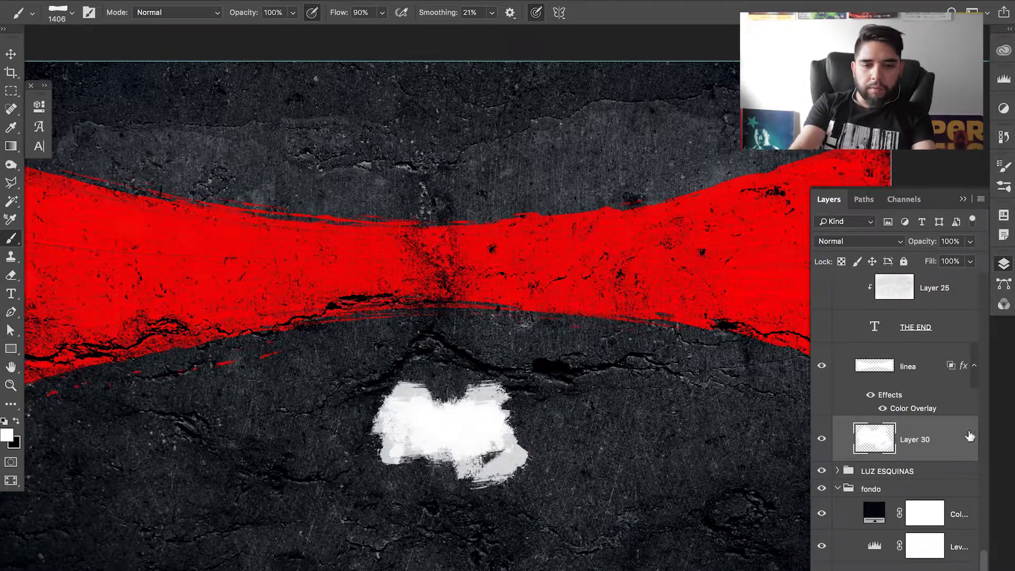
{"action": "key", "text": "BackSpace"}
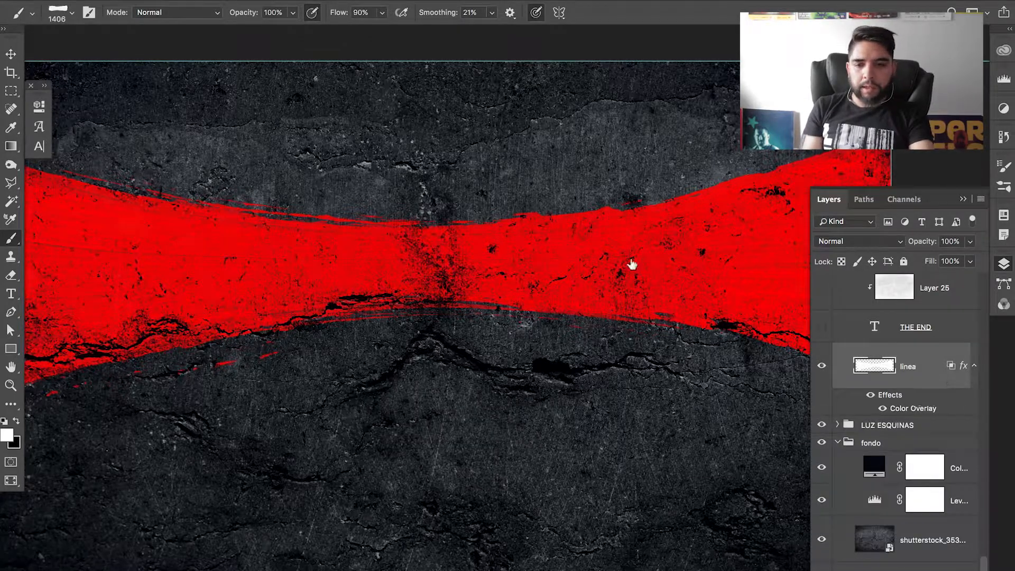
Switch back to the soft round brush, size it to 449 px, and add a new empty layer below linea.
{"action": "right_click", "coordinate": [699, 302]}
{"action": "left_click", "coordinate": [762, 395]}
{"action": "left_click", "coordinate": [300, 199], "text": "ctrl+alt"}
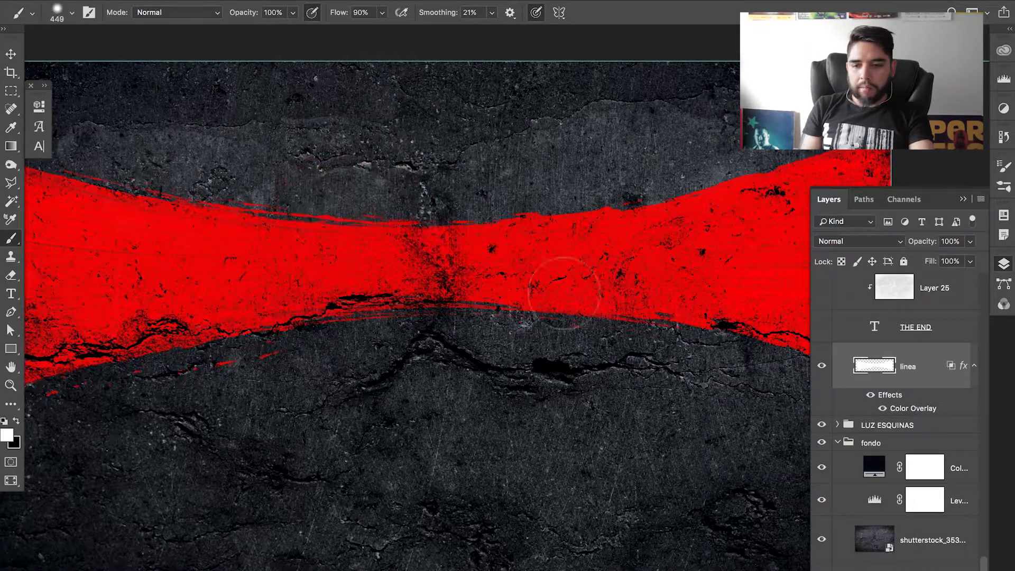
{"action": "key", "text": "ctrl+alt+shift+n"}
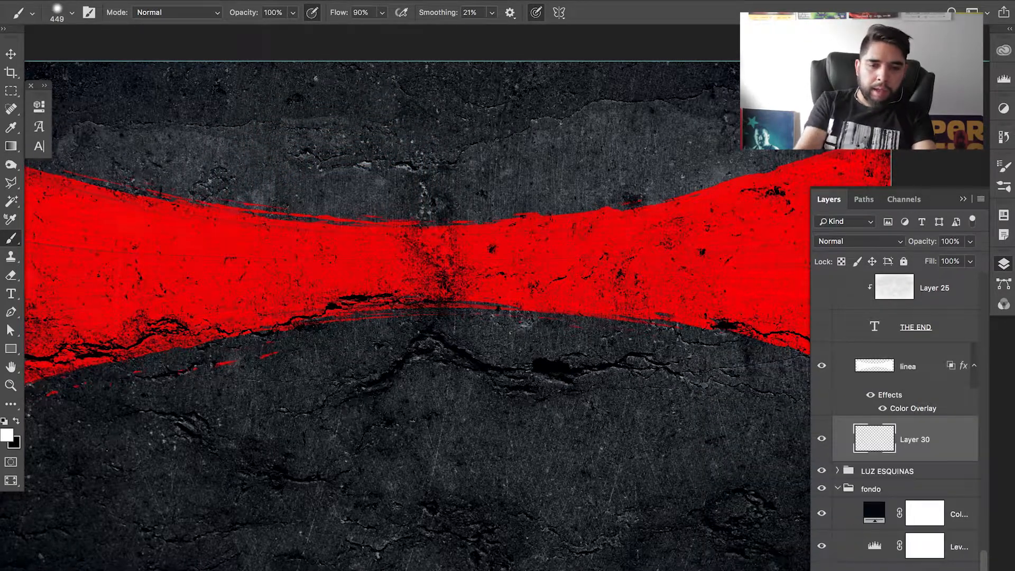
Reduce the brush to 157 px and set the foreground color to ffffff.
{"action": "left_click_drag", "start_coordinate": [491, 299], "coordinate": [468, 280]}
{"action": "scroll", "coordinate": [468, 280], "scroll_direction": "down", "scroll_amount": 1}
{"action": "scroll", "coordinate": [468, 280], "scroll_direction": "down", "scroll_amount": 3}
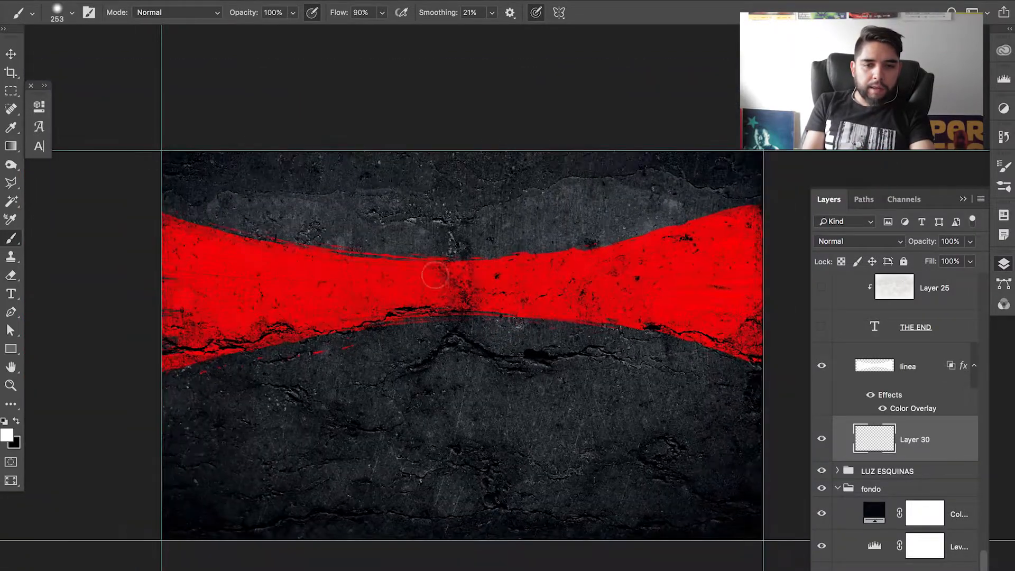
{"action": "key", "text": "x"}
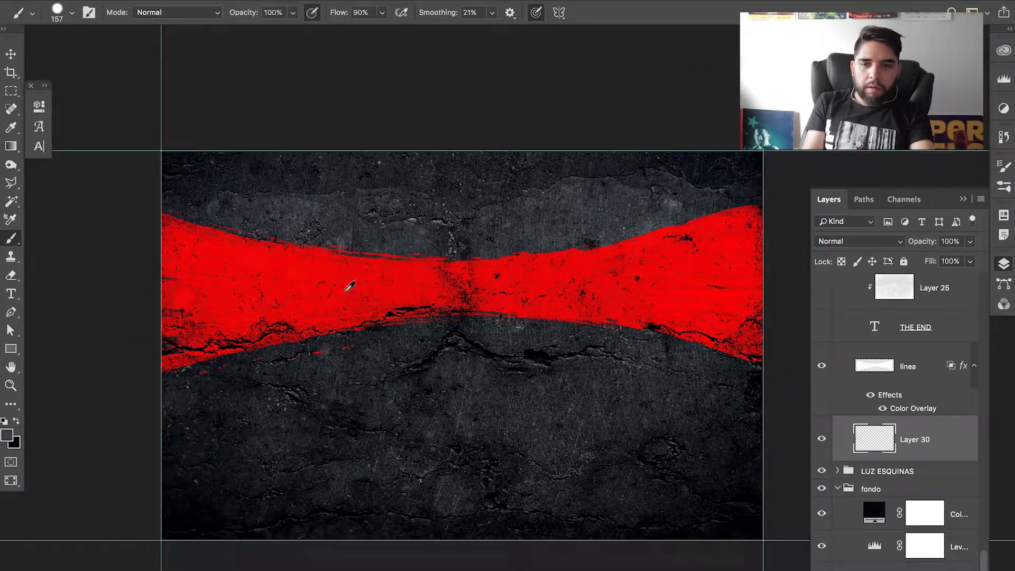
{"action": "left_click", "coordinate": [7, 435]}
{"action": "type", "text": "ffffff"}
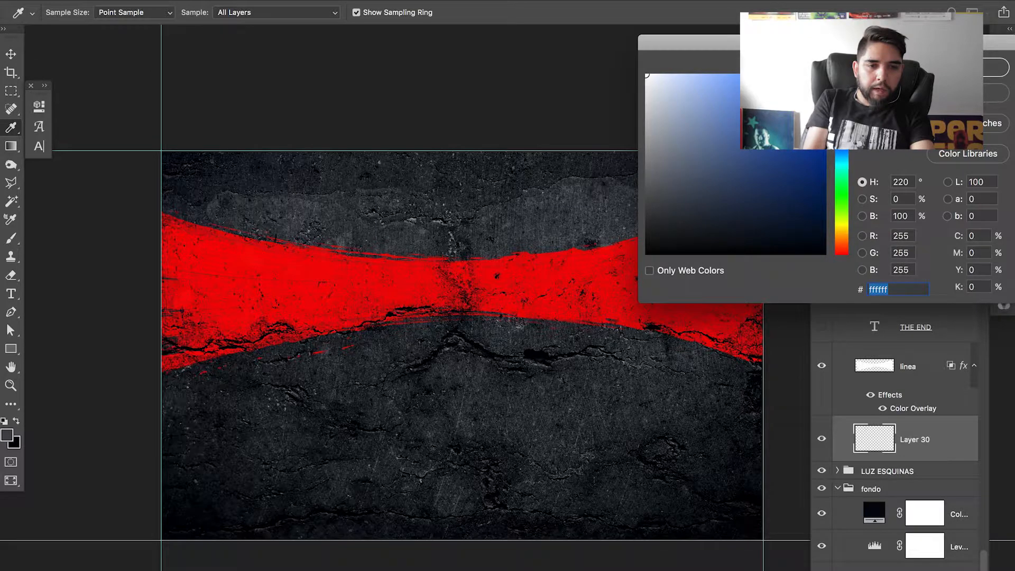
{"action": "key", "text": "Return"}
Paint sample white strokes along the edges of the band on the new layer and undo them.
{"action": "left_click_drag", "start_coordinate": [248, 223], "coordinate": [224, 232]}
{"action": "mouse_move", "coordinate": [171, 198]}
{"action": "left_mouse_down"}
{"action": "mouse_move", "coordinate": [443, 227]}
{"action": "mouse_move", "coordinate": [656, 188]}
{"action": "left_mouse_up"}
{"action": "mouse_move", "coordinate": [222, 377]}
{"action": "left_mouse_down"}
{"action": "mouse_move", "coordinate": [579, 339]}
{"action": "mouse_move", "coordinate": [764, 365]}
{"action": "mouse_move", "coordinate": [349, 399]}
{"action": "left_mouse_up"}
{"action": "key", "text": "ctrl+z"}
{"action": "key", "text": "ctrl+z"}
{"action": "key", "text": "ctrl+z"}
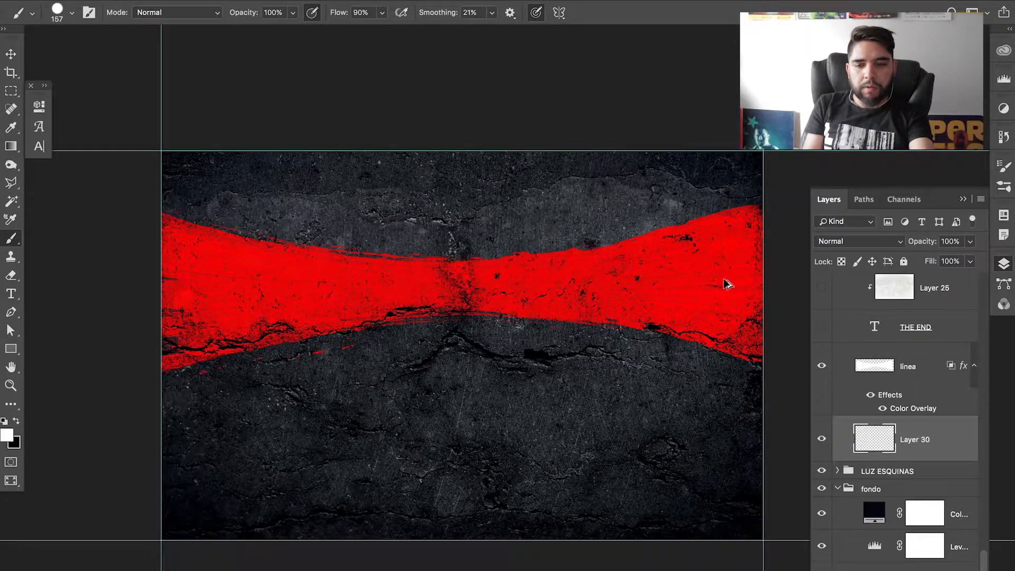
Try warping the linea layer so the middle of the band is pinched from above and below.
{"action": "key", "text": "ctrl+t"}
{"action": "key", "text": "Return"}
{"action": "left_click", "coordinate": [912, 375]}
{"action": "key", "text": "ctrl+t"}
{"action": "right_click", "coordinate": [530, 249]}
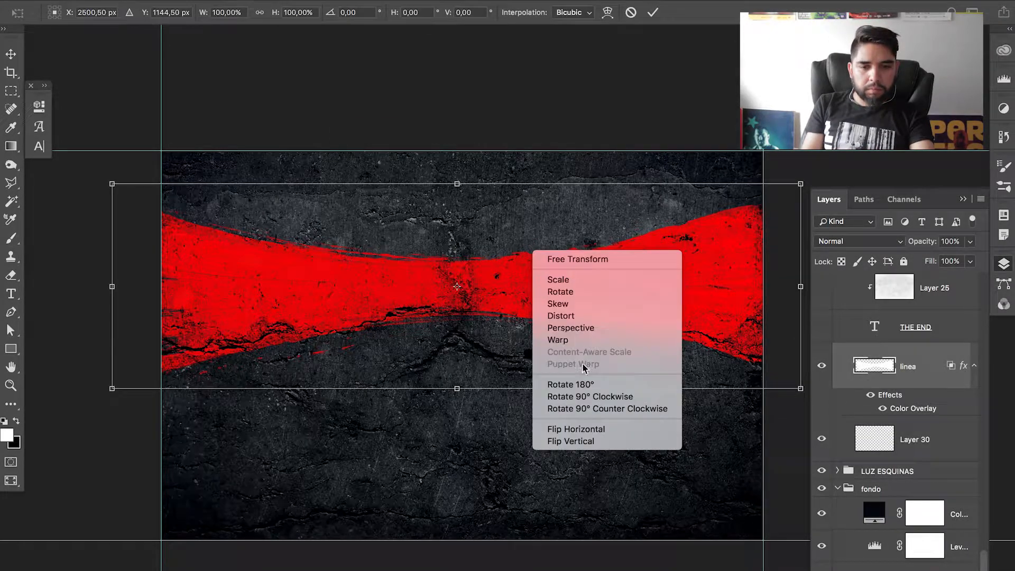
{"action": "left_click", "coordinate": [582, 342]}
{"action": "left_click_drag", "start_coordinate": [461, 376], "coordinate": [464, 351]}
{"action": "left_click_drag", "start_coordinate": [467, 209], "coordinate": [469, 246]}
{"action": "left_click_drag", "start_coordinate": [472, 357], "coordinate": [470, 337]}
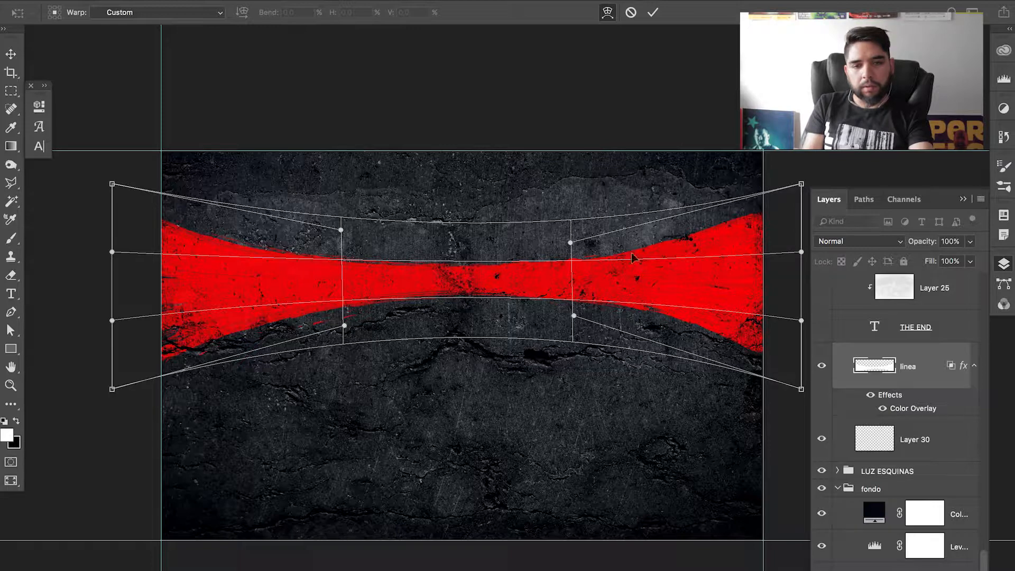
{"action": "key", "text": "Return"}
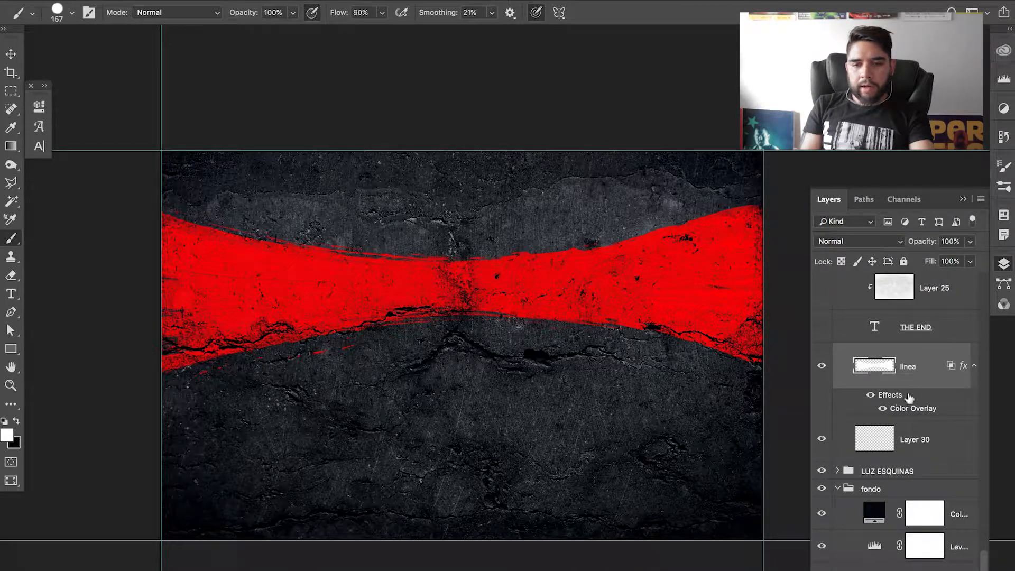
Hide the linea layer's effects, including the Color Overlay, to expose the original brushed band.
{"action": "left_click", "coordinate": [871, 395]}
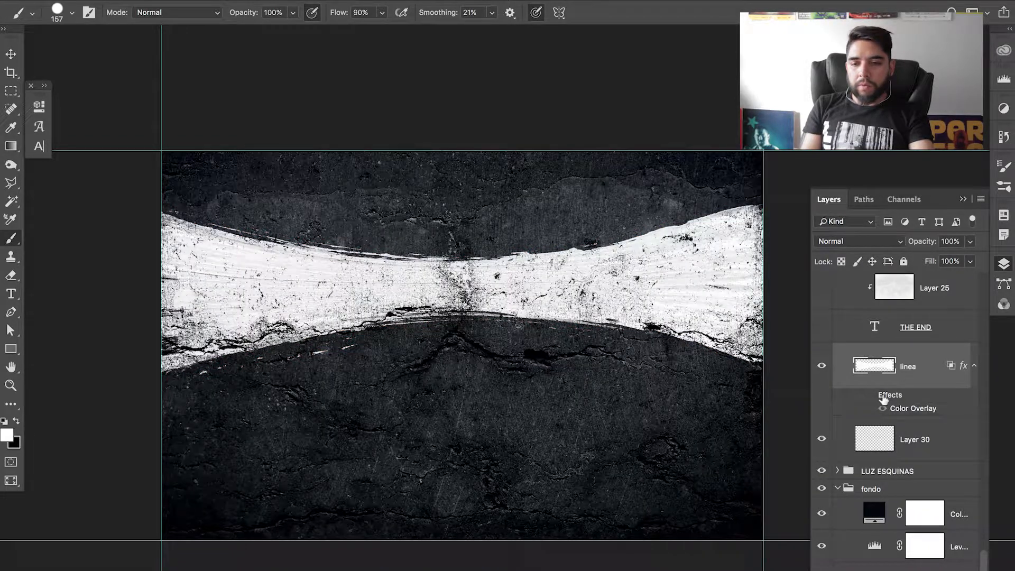
Open the linea layer's Color Overlay settings and inspect the color used for the overlay.
{"action": "double_click", "coordinate": [928, 382]}
{"action": "left_click_drag", "start_coordinate": [508, 297], "coordinate": [701, 126]}
{"action": "left_click", "coordinate": [534, 306]}
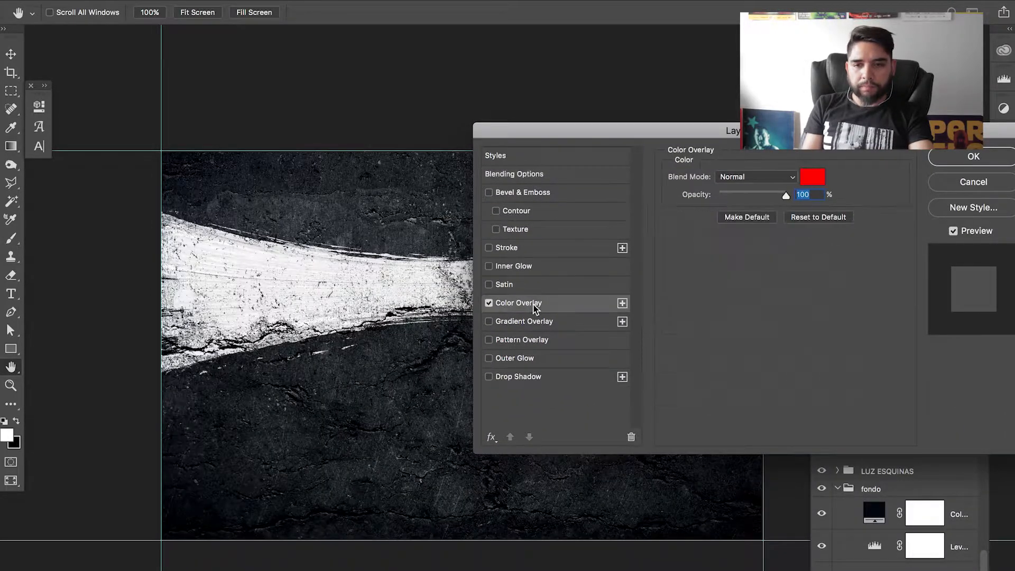
{"action": "left_click", "coordinate": [813, 176]}
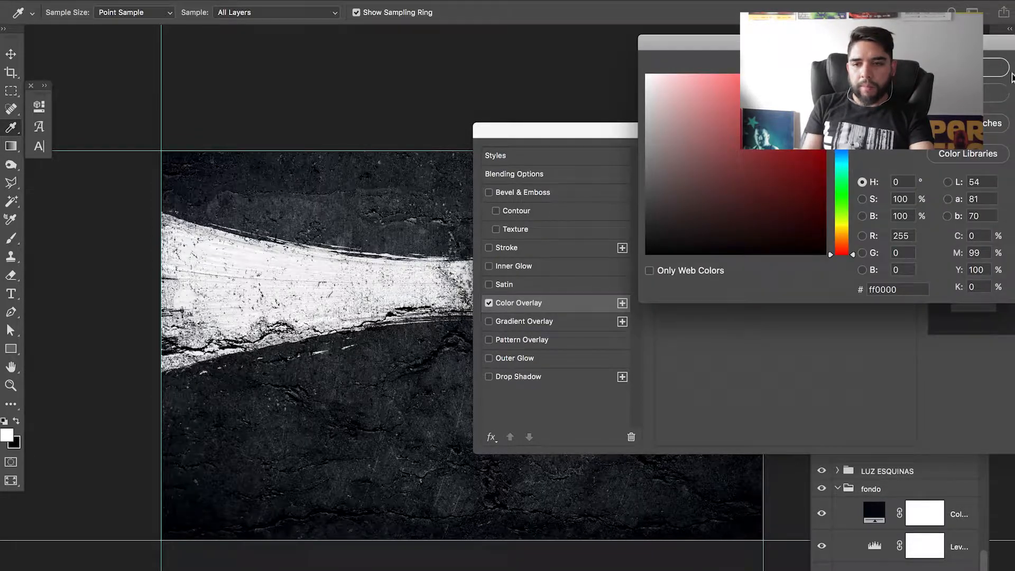
{"action": "key", "text": "Return"}
{"action": "left_click", "coordinate": [972, 155]}
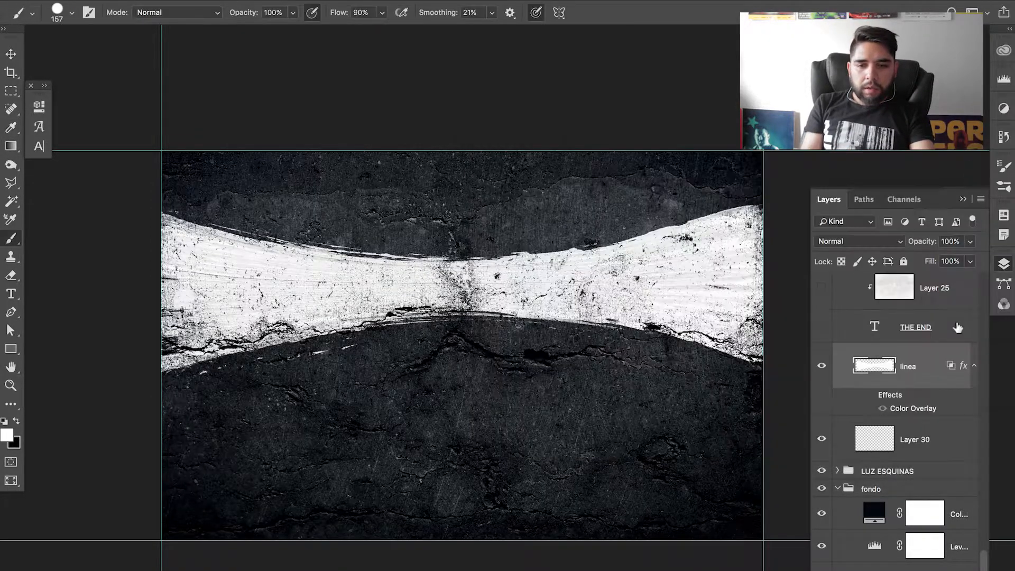
Show the linea layer's effects again so the Color Overlay recolors the brushed band.
{"action": "left_click", "coordinate": [871, 394]}
{"action": "key", "text": "z"}
{"action": "left_click_drag", "start_coordinate": [573, 303], "coordinate": [512, 349]}
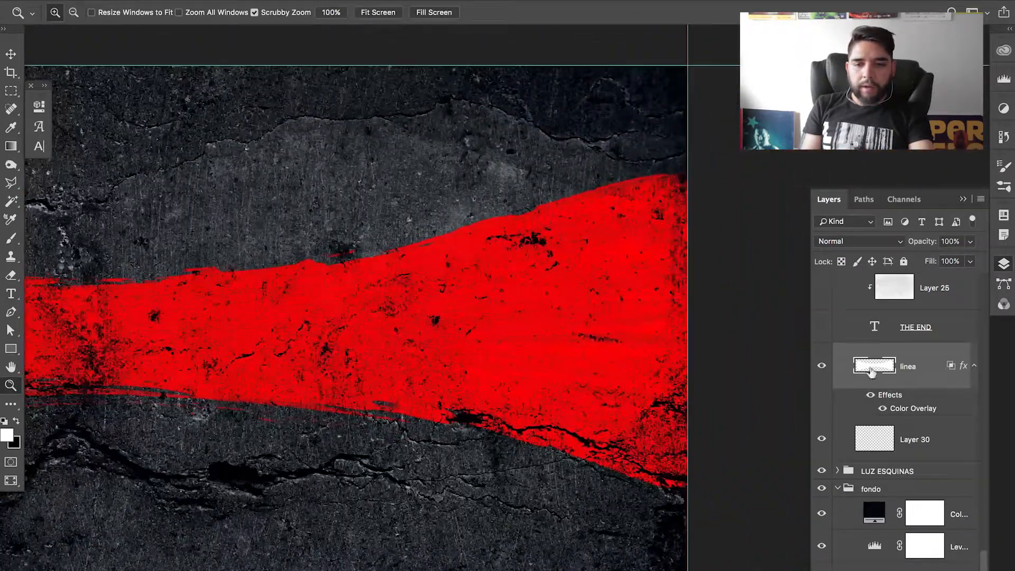
Reset the black end of the Underlying Layer Blend If range to 0 in the linea layer's blending options.
{"action": "double_click", "coordinate": [933, 388]}
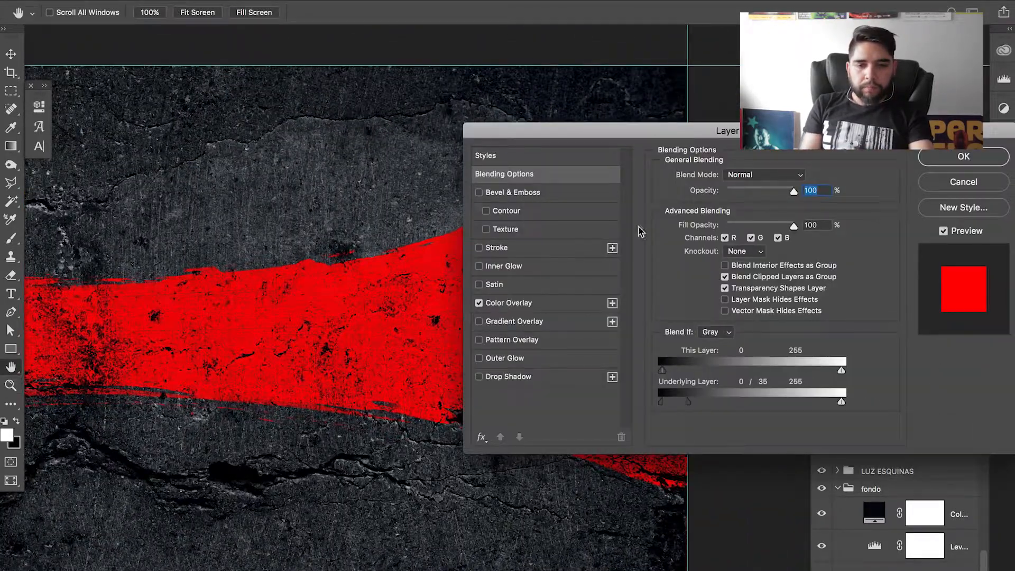
{"action": "left_click_drag", "start_coordinate": [689, 403], "coordinate": [551, 434]}
{"action": "left_click_drag", "start_coordinate": [706, 149], "coordinate": [847, 328]}
{"action": "left_click", "coordinate": [409, 328], "text": "alt"}
{"action": "left_click_drag", "start_coordinate": [409, 328], "coordinate": [487, 293]}
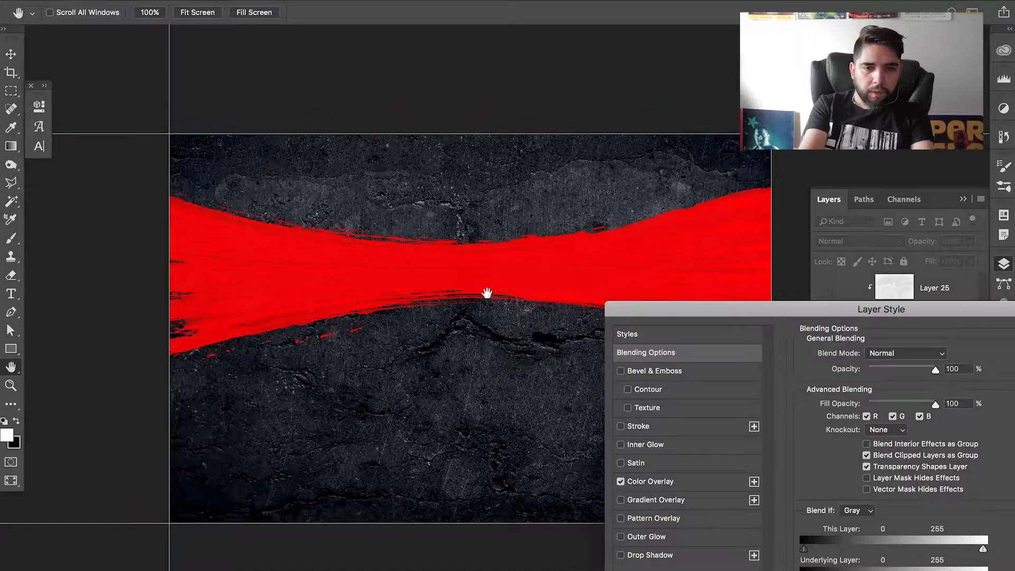
Examine the red band's brush texture and edges up close without the concrete cracks blending through.
{"action": "scroll", "coordinate": [515, 226], "scroll_direction": "up", "scroll_amount": 10}
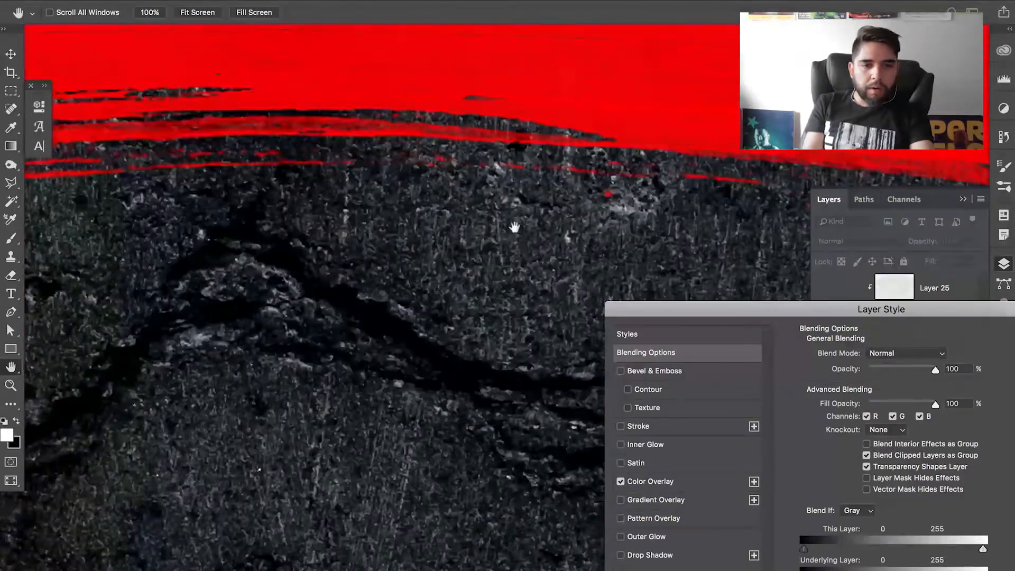
{"action": "left_click_drag", "start_coordinate": [410, 306], "coordinate": [455, 458]}
{"action": "mouse_move", "coordinate": [317, 312]}
{"action": "left_mouse_down"}
{"action": "mouse_move", "coordinate": [501, 328]}
{"action": "mouse_move", "coordinate": [396, 319]}
{"action": "mouse_move", "coordinate": [417, 339]}
{"action": "left_mouse_up"}
{"action": "left_click_drag", "start_coordinate": [323, 342], "coordinate": [288, 251]}
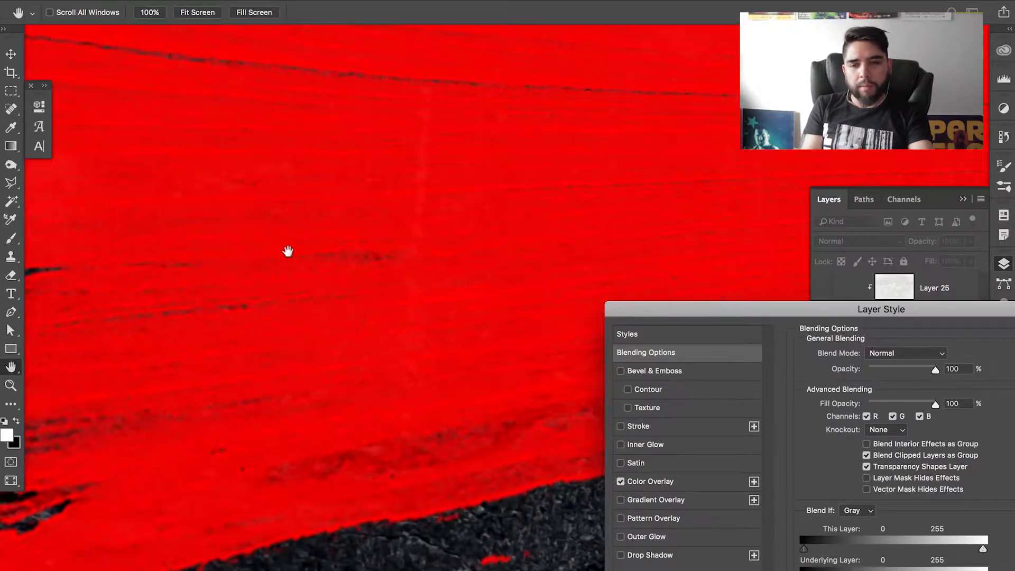
{"action": "scroll", "coordinate": [288, 251], "scroll_direction": "down", "scroll_amount": 5}
{"action": "scroll", "coordinate": [318, 231], "scroll_direction": "up", "scroll_amount": 3}
{"action": "left_click_drag", "start_coordinate": [318, 231], "coordinate": [439, 267]}
{"action": "left_click_drag", "start_coordinate": [833, 310], "coordinate": [669, 299]}
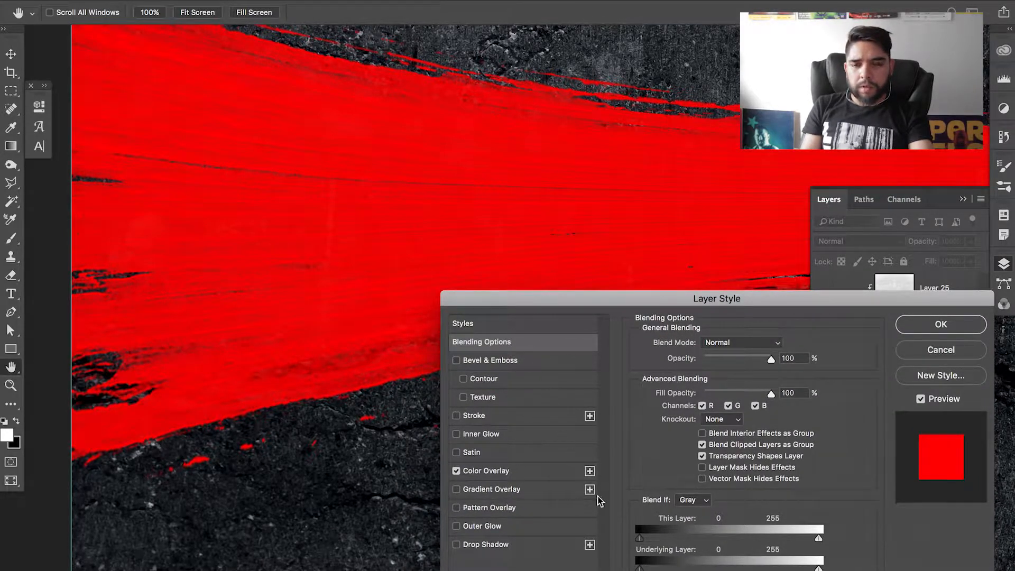
Split the black end of the Underlying Layer Blend If range to 0 / 44 so dark cracks cut through the band.
{"action": "left_click_drag", "start_coordinate": [632, 304], "coordinate": [698, 304]}
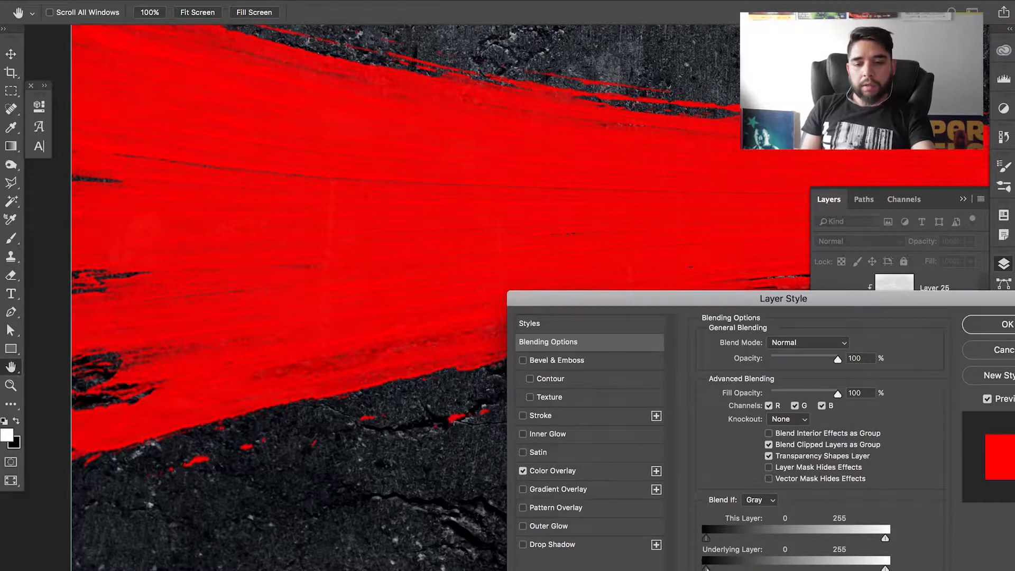
{"action": "mouse_move", "coordinate": [706, 567]}
{"action": "left_mouse_down"}
{"action": "mouse_move", "coordinate": [780, 569]}
{"action": "mouse_move", "coordinate": [699, 564]}
{"action": "left_mouse_up"}
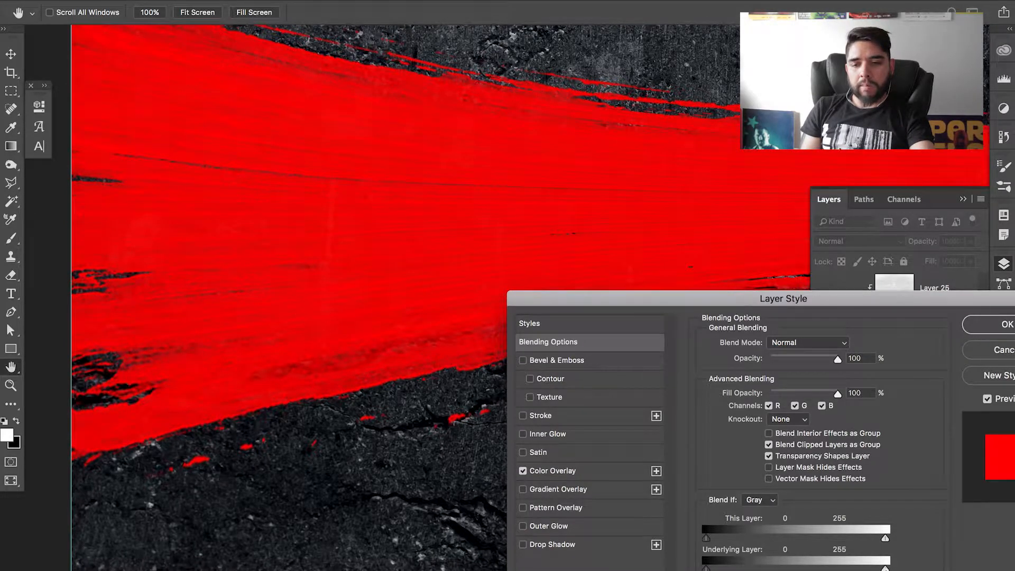
{"action": "mouse_move", "coordinate": [880, 568]}
{"action": "left_mouse_down"}
{"action": "mouse_move", "coordinate": [728, 565]}
{"action": "mouse_move", "coordinate": [886, 567]}
{"action": "left_mouse_up"}
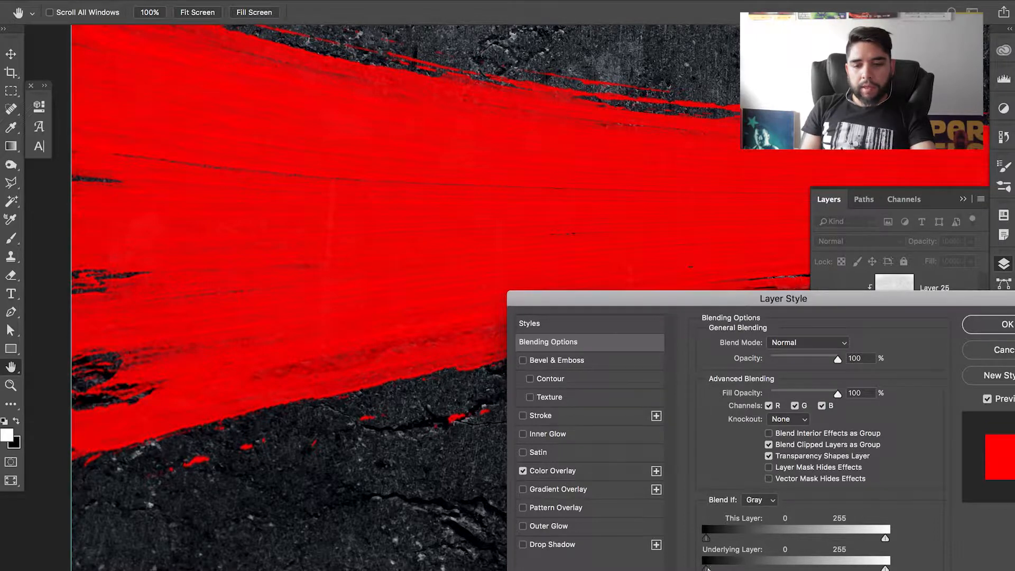
{"action": "left_click_drag", "start_coordinate": [706, 568], "coordinate": [707, 568]}
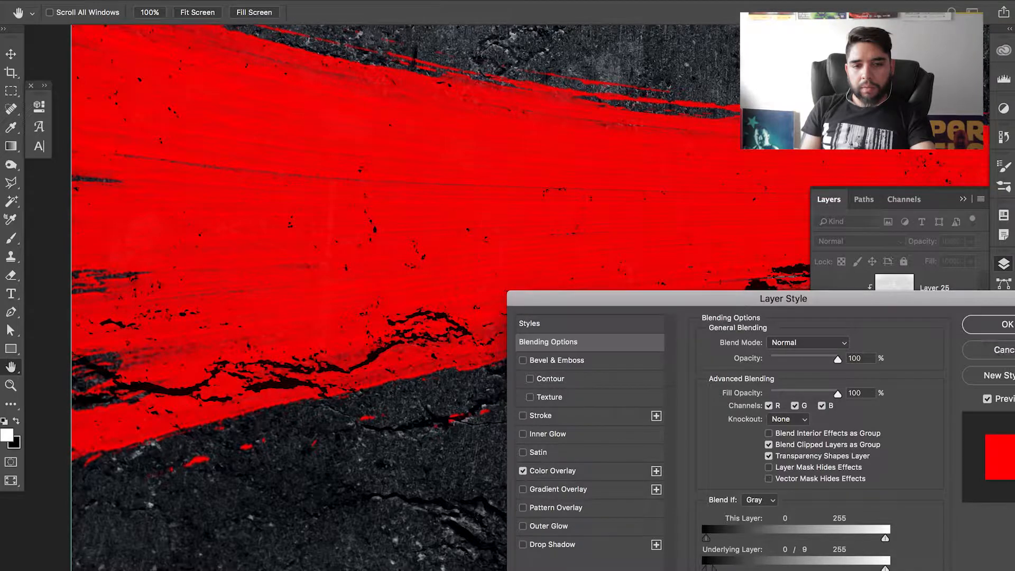
{"action": "left_click_drag", "start_coordinate": [711, 568], "coordinate": [739, 567]}
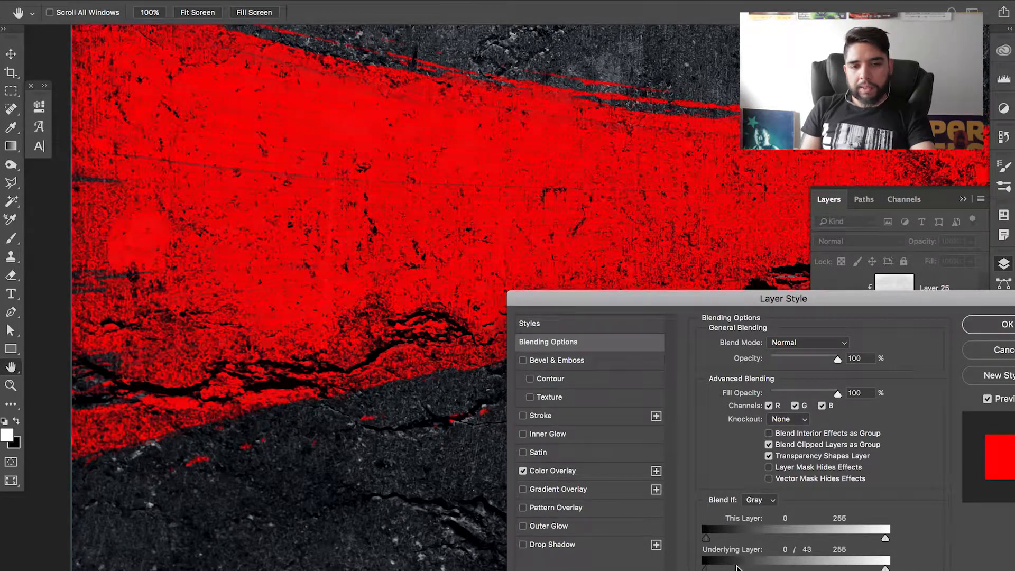
{"action": "mouse_move", "coordinate": [717, 568]}
{"action": "left_mouse_down"}
{"action": "mouse_move", "coordinate": [729, 569]}
{"action": "mouse_move", "coordinate": [703, 569]}
{"action": "left_mouse_up"}
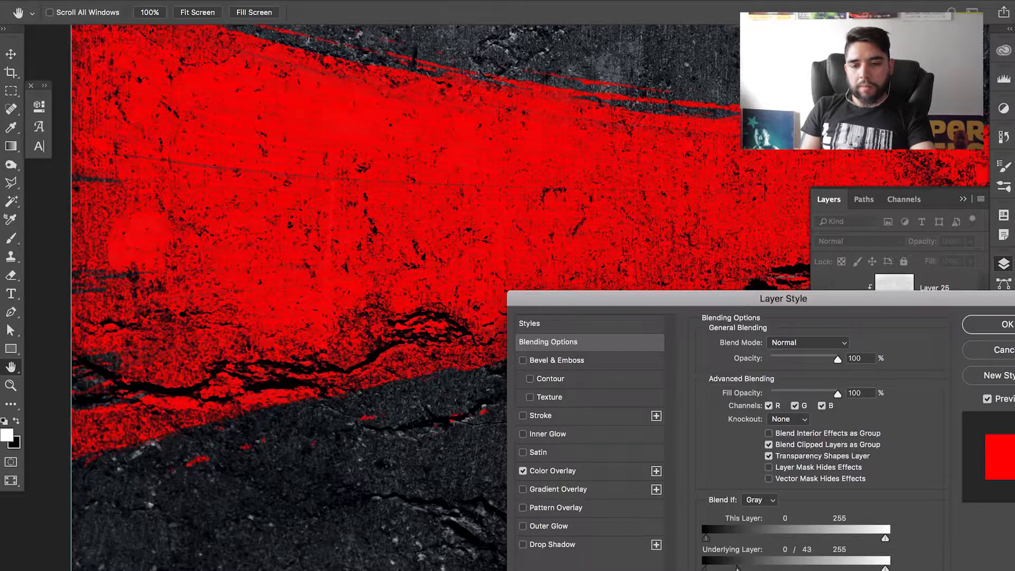
{"action": "left_click_drag", "start_coordinate": [742, 568], "coordinate": [738, 568]}
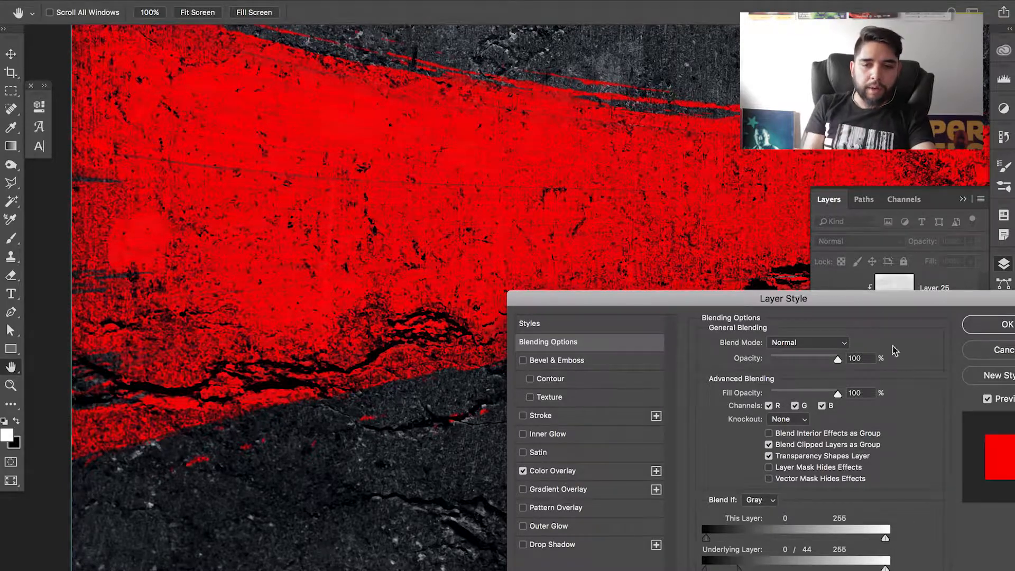
Refine the Underlying Layer Blend If black split to 0 / 35 and apply the linea layer's style.
{"action": "scroll", "coordinate": [893, 322], "scroll_direction": "up", "scroll_amount": 10}
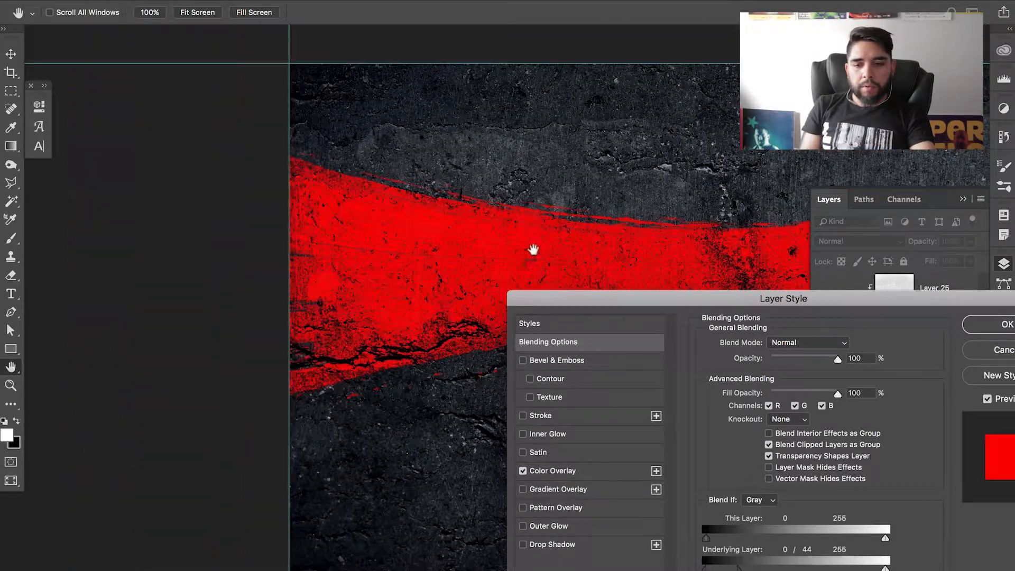
{"action": "scroll", "coordinate": [543, 259], "scroll_direction": "right", "scroll_amount": 5}
{"action": "scroll", "coordinate": [542, 260], "scroll_direction": "down", "scroll_amount": 2}
{"action": "mouse_move", "coordinate": [740, 568]}
{"action": "left_mouse_down"}
{"action": "mouse_move", "coordinate": [783, 563]}
{"action": "mouse_move", "coordinate": [737, 564]}
{"action": "mouse_move", "coordinate": [750, 560]}
{"action": "left_mouse_up"}
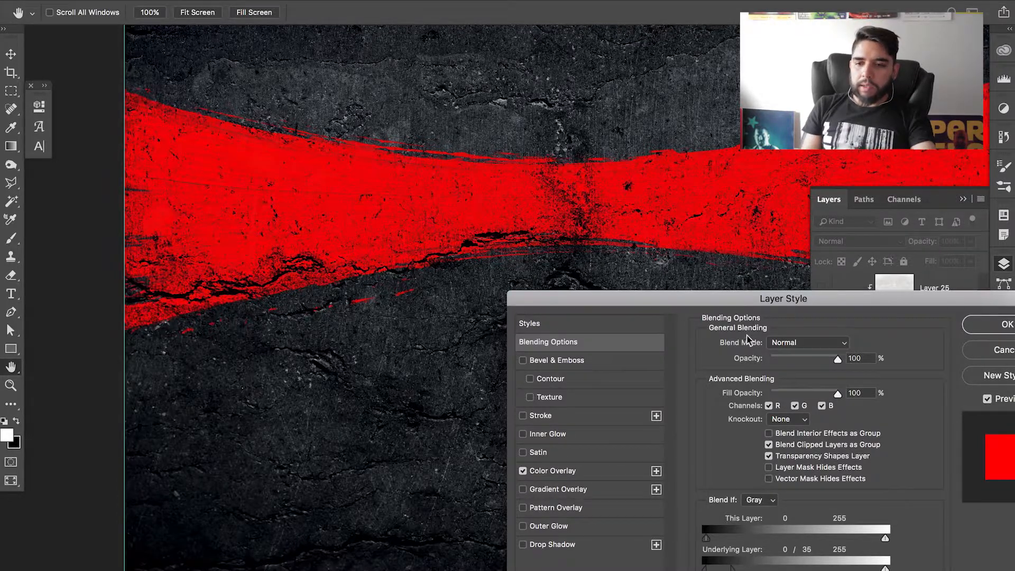
{"action": "key", "text": "Return"}
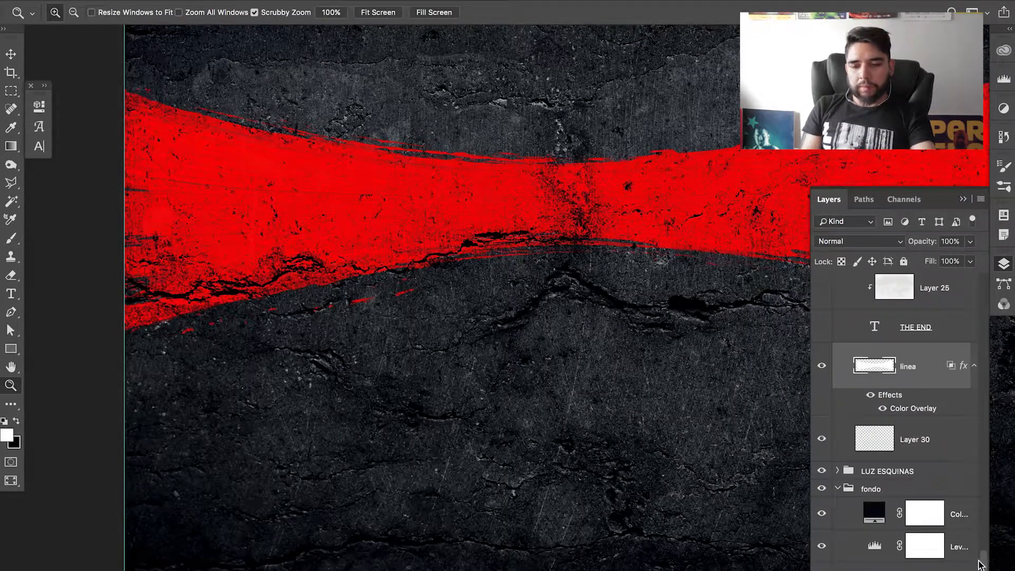
Show the THE END text layer and review the Integral CF styles available for its selected text.
{"action": "scroll", "coordinate": [936, 439], "scroll_direction": "up", "scroll_amount": 3}
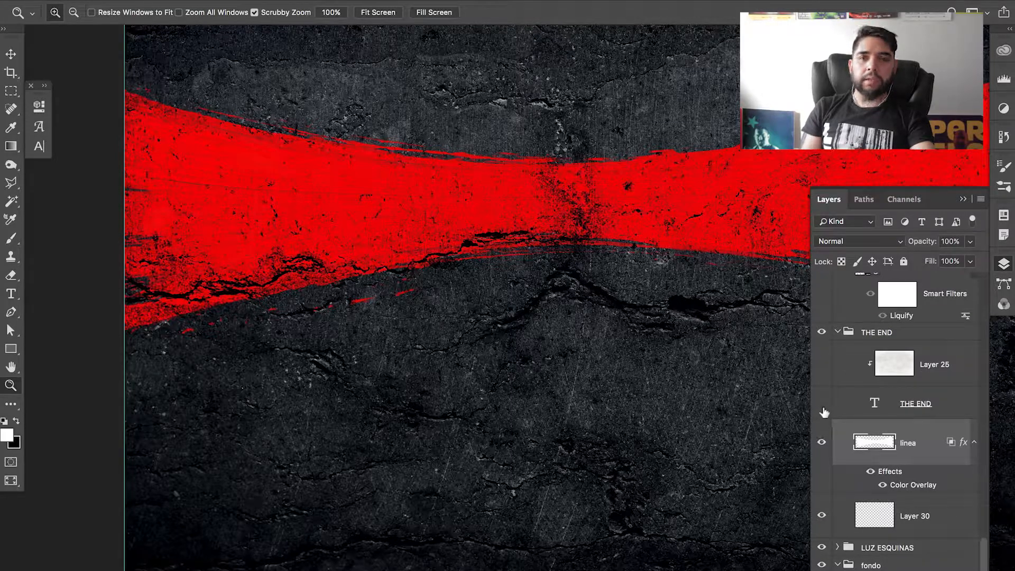
{"action": "left_click", "coordinate": [821, 404]}
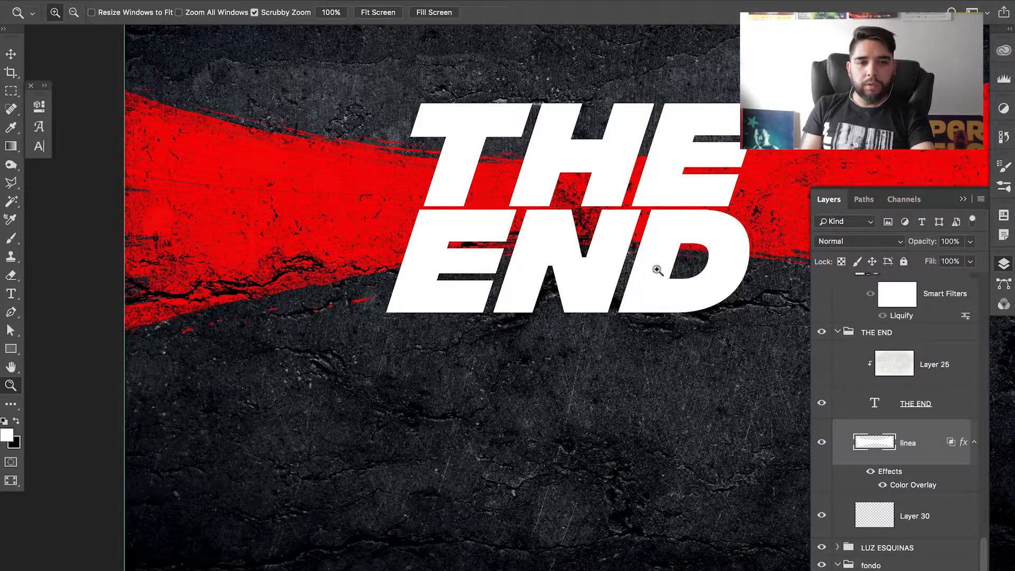
{"action": "key", "text": "t"}
{"action": "left_click", "coordinate": [629, 258]}
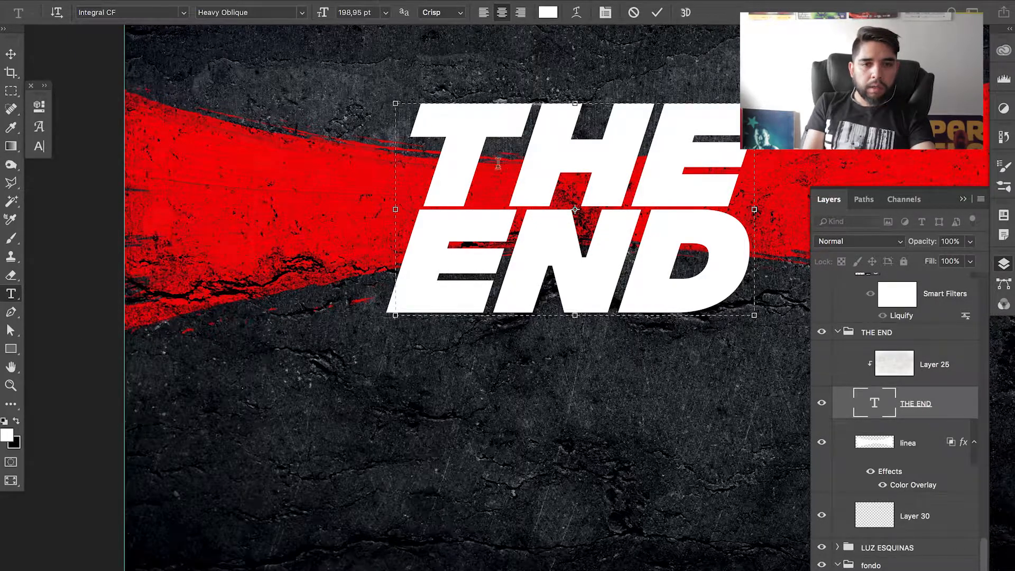
{"action": "key", "text": "ctrl+a"}
{"action": "left_click", "coordinate": [306, 11]}
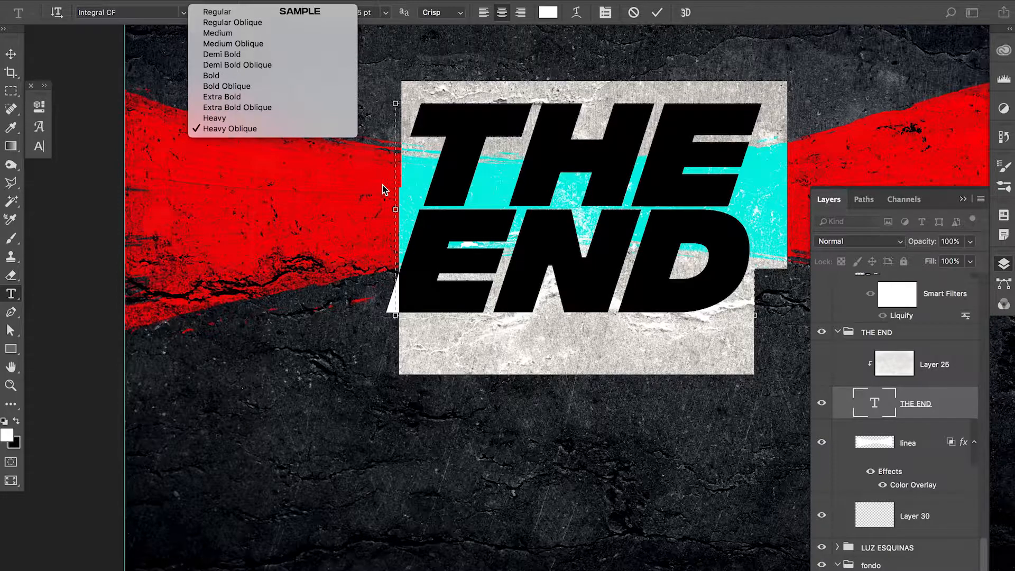
{"action": "left_click", "coordinate": [431, 189]}
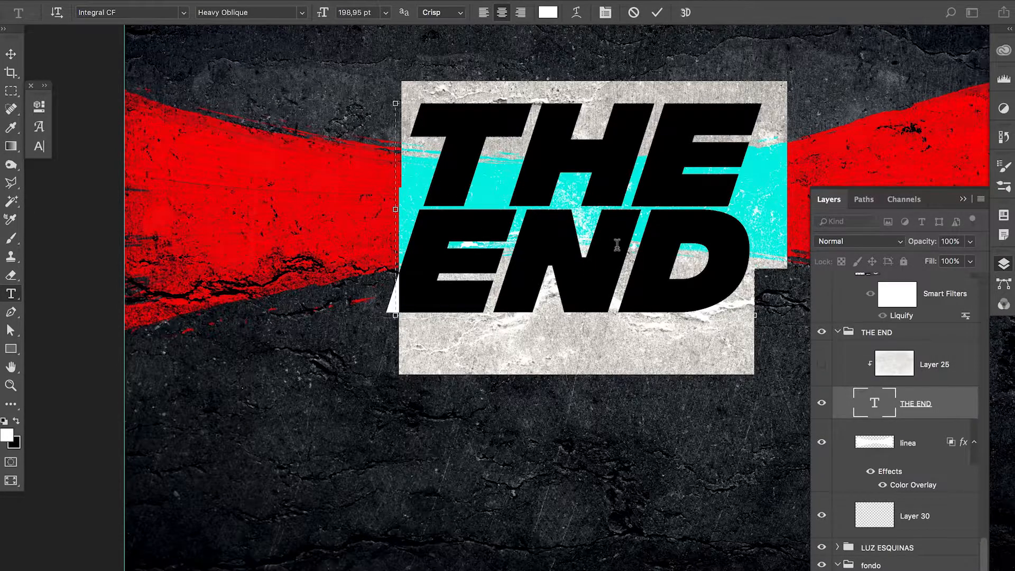
Select all of the THE END text again and apply the Heavy Oblique style to it.
{"action": "key", "text": "z"}
{"action": "left_click_drag", "start_coordinate": [598, 269], "coordinate": [588, 243]}
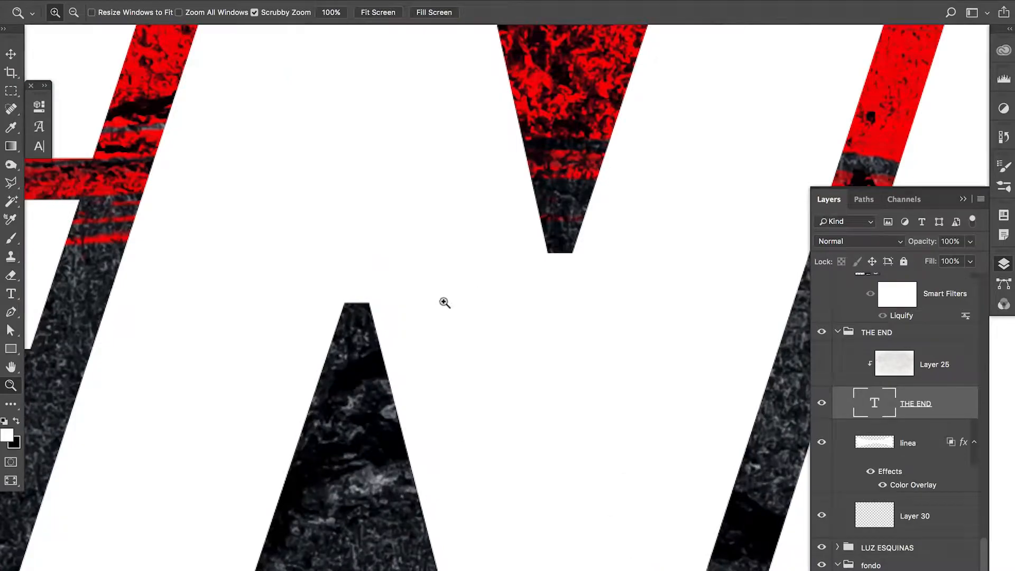
{"action": "left_click", "coordinate": [544, 276], "text": "alt"}
{"action": "left_click", "coordinate": [546, 272], "text": "alt"}
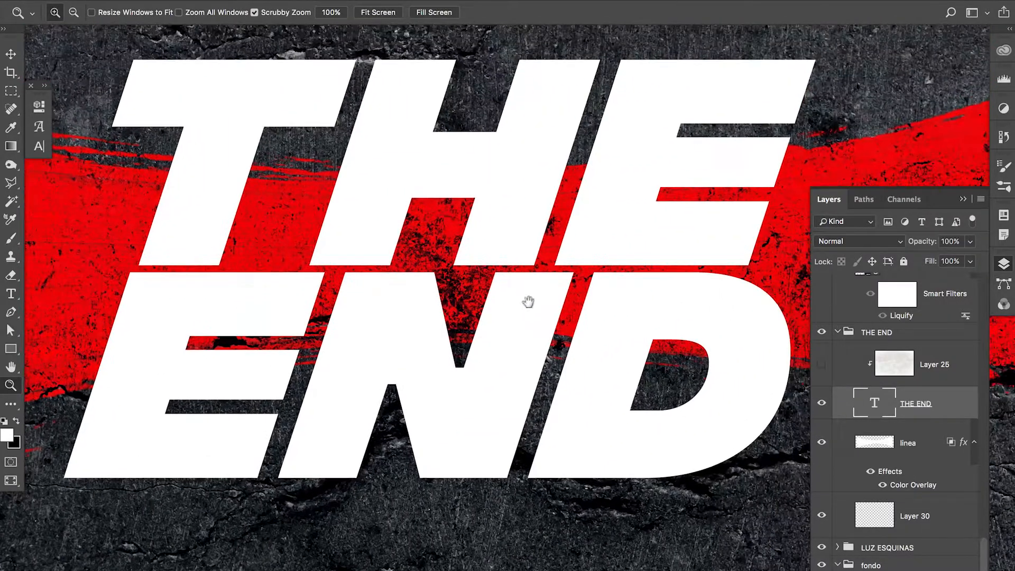
{"action": "left_click", "coordinate": [536, 302], "text": "alt"}
{"action": "key", "text": "t"}
{"action": "left_click", "coordinate": [535, 265]}
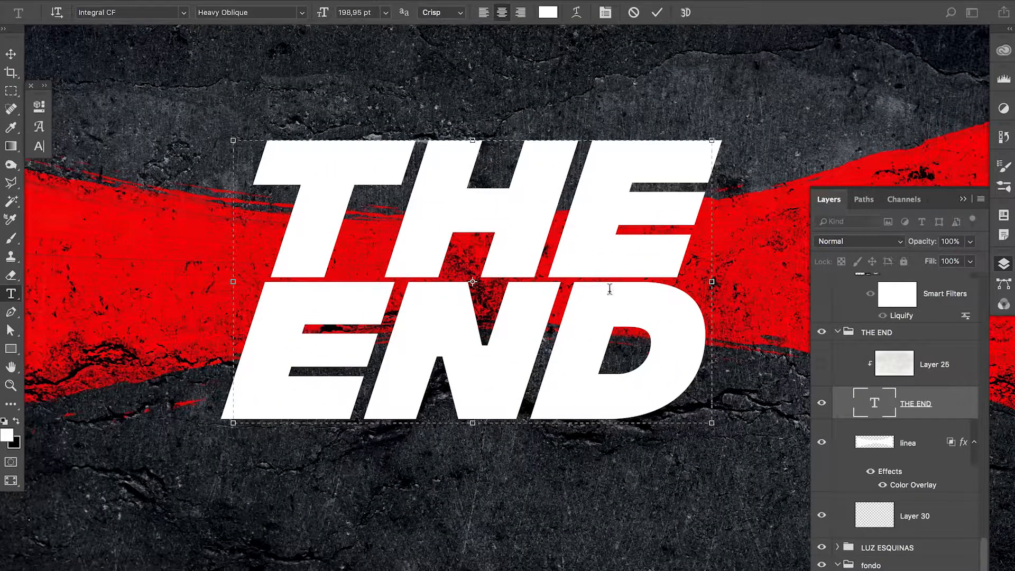
{"action": "key", "text": "ctrl+a"}
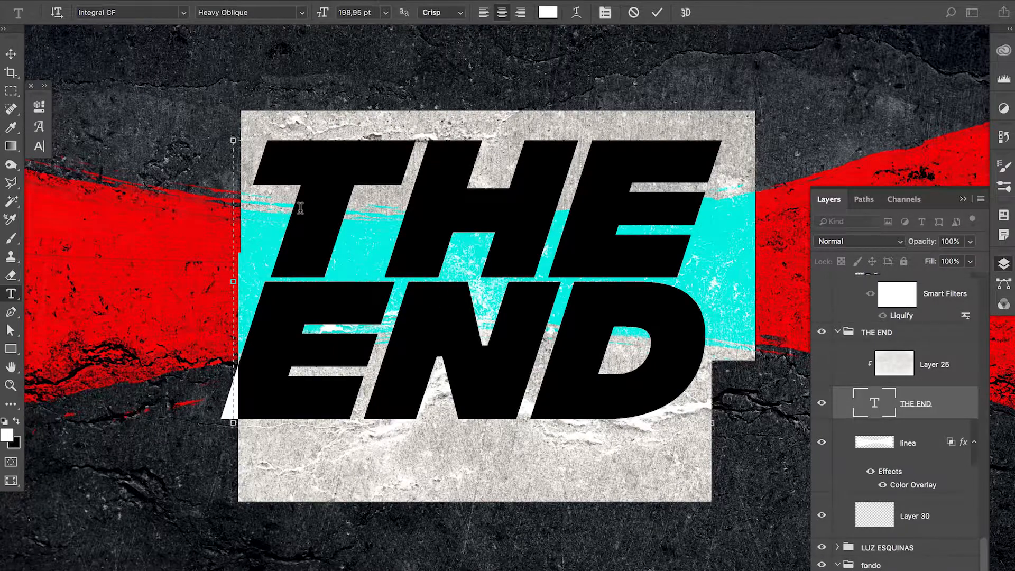
{"action": "left_click", "coordinate": [302, 12]}
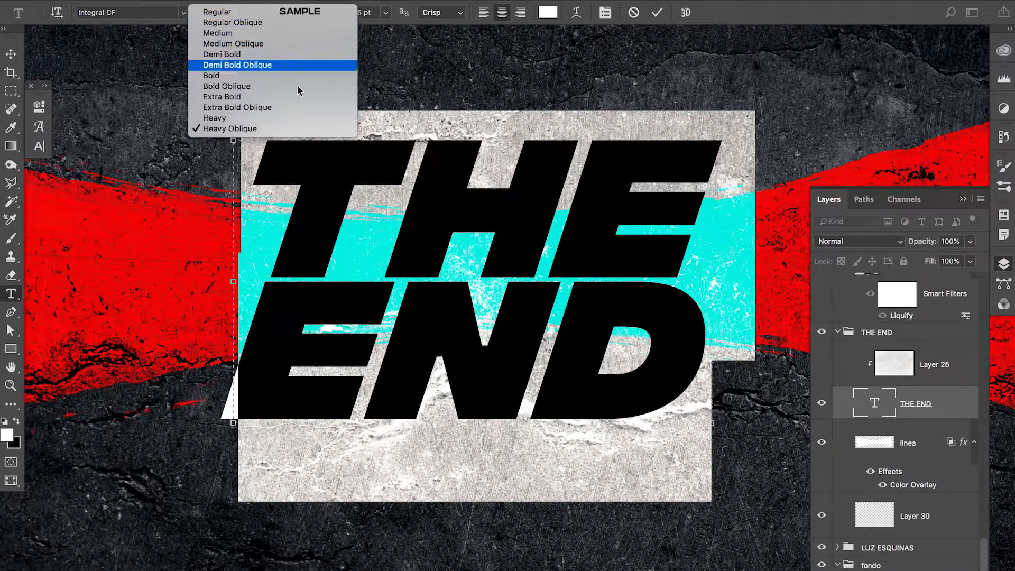
{"action": "left_click", "coordinate": [304, 128]}
Try the upright Heavy style of Integral CF on the THE END text.
{"action": "left_click", "coordinate": [305, 14]}
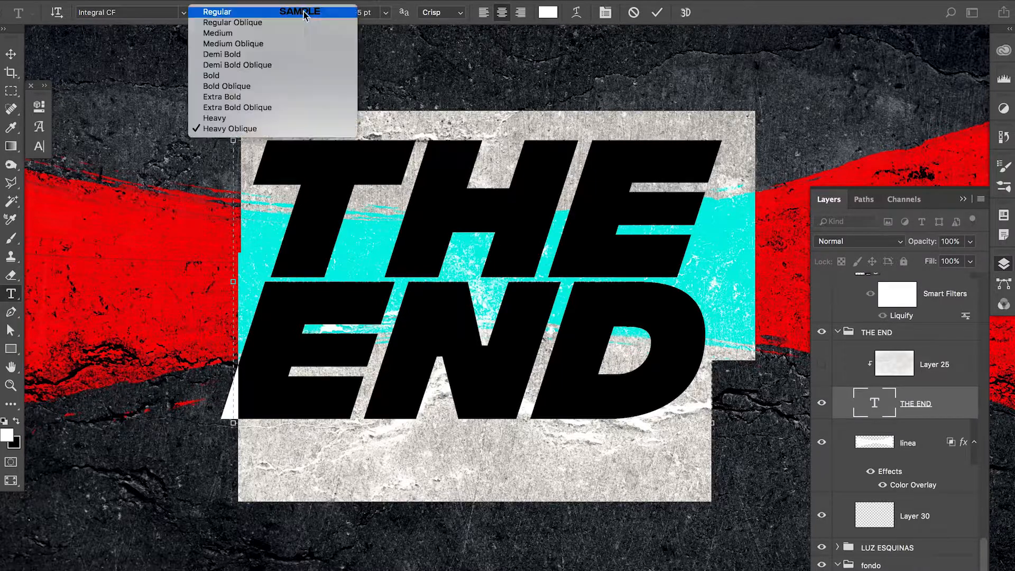
{"action": "left_click", "coordinate": [302, 118]}
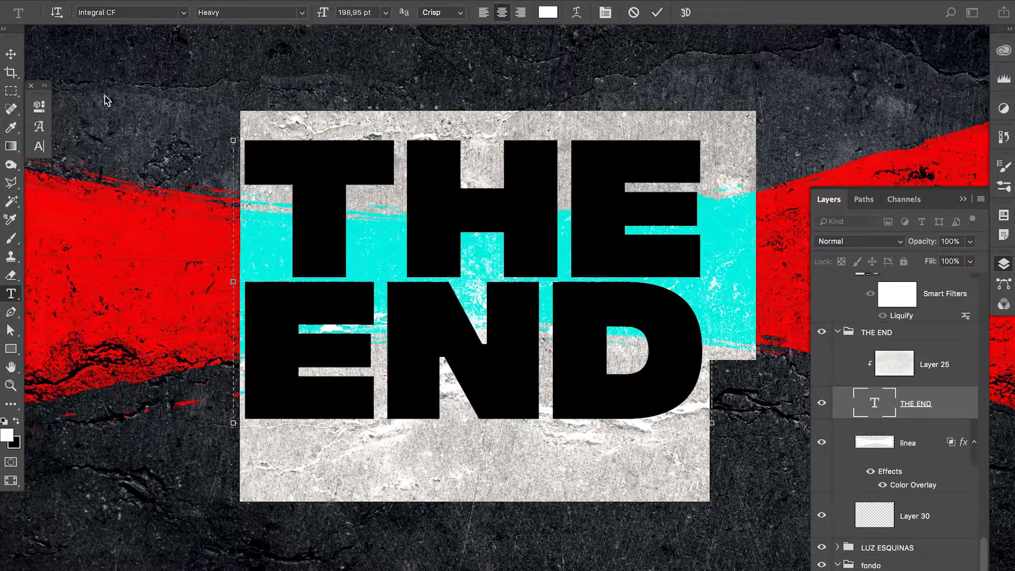
{"action": "left_click", "coordinate": [10, 54]}
{"action": "key", "text": "ctrl+minus"}
{"action": "key", "text": "ctrl+minus"}
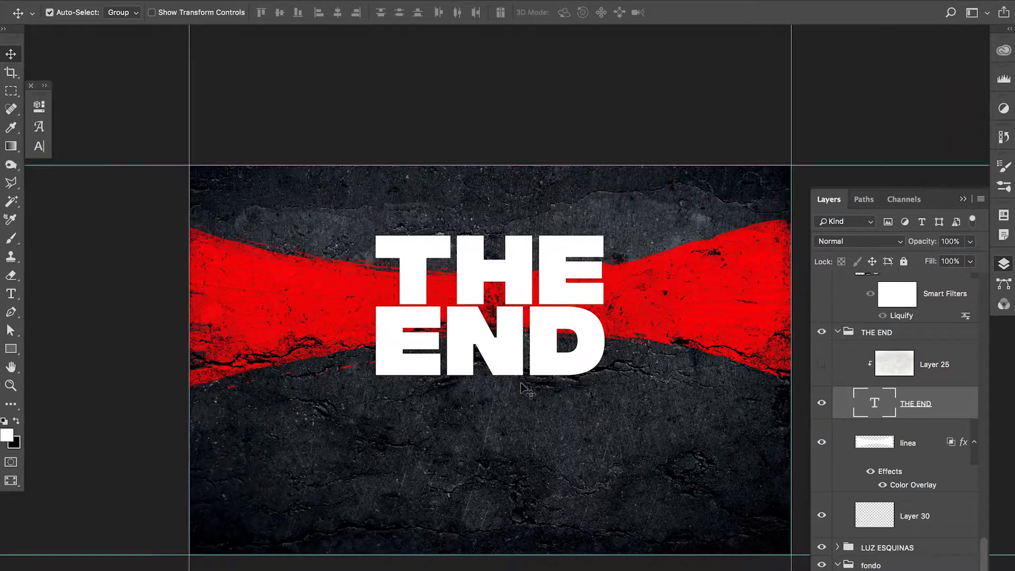
Undo the switch of the THE END text to the upright Heavy style.
{"action": "key", "text": "ctrl+z"}
{"action": "key", "text": "ctrl+z"}
{"action": "key", "text": "ctrl+z"}
{"action": "key", "text": "ctrl+z"}
{"action": "key", "text": "ctrl+z"}
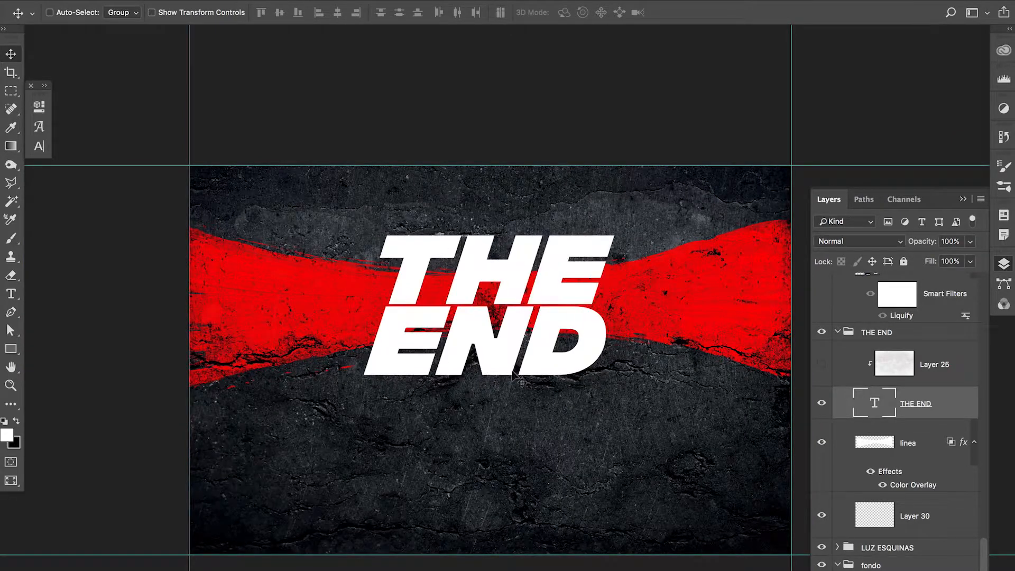
{"action": "key", "text": "z"}
{"action": "left_click", "coordinate": [515, 331]}
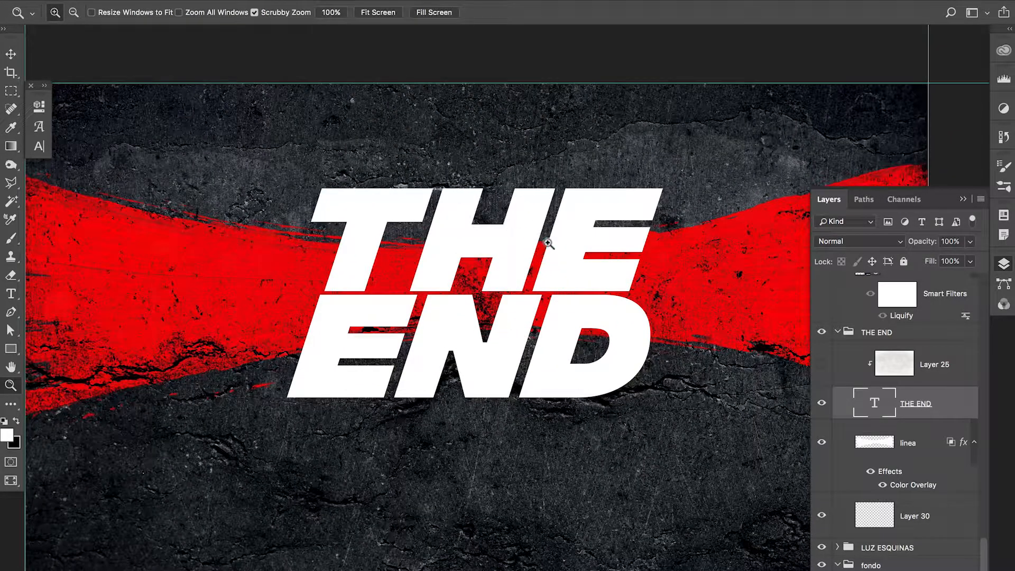
{"action": "left_click", "coordinate": [506, 252]}
{"action": "left_click_drag", "start_coordinate": [503, 276], "coordinate": [594, 398]}
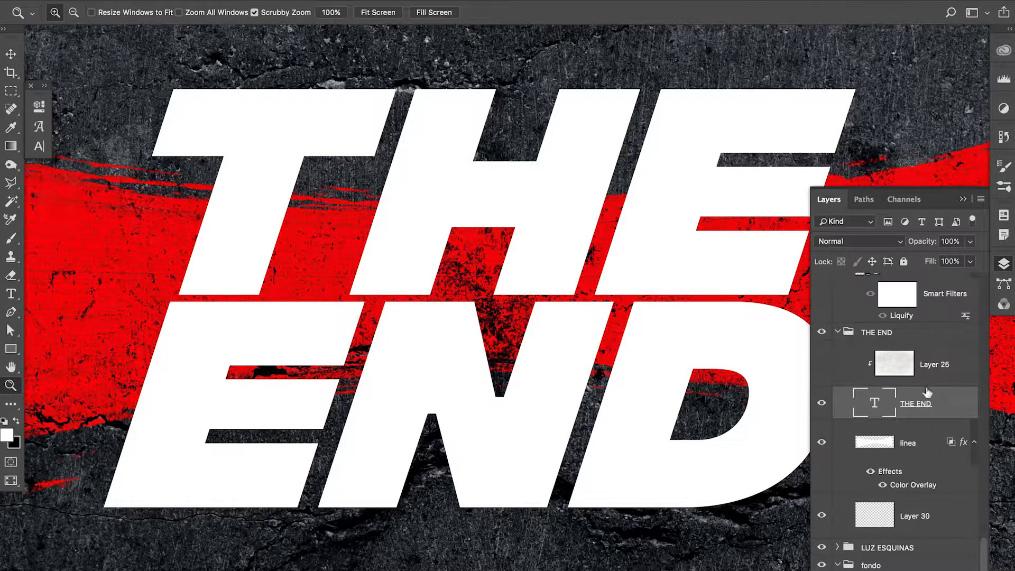
Show the Layer 25 concrete texture over the THE END text and release its clipping mask to view the full texture.
{"action": "left_click", "coordinate": [936, 378]}
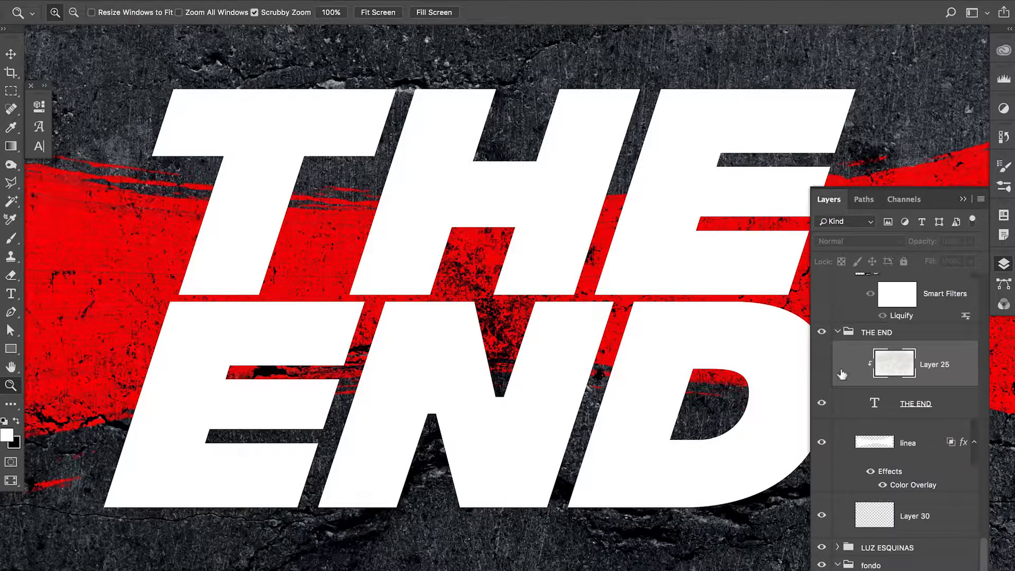
{"action": "left_click", "coordinate": [822, 367]}
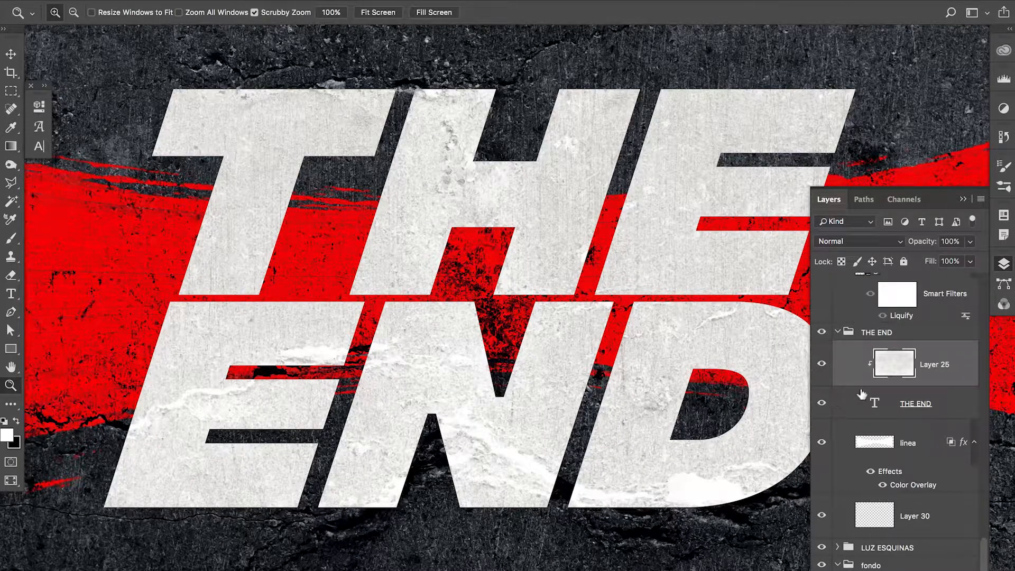
{"action": "left_click", "coordinate": [859, 390], "text": "alt"}
{"action": "key", "text": "super+minus"}
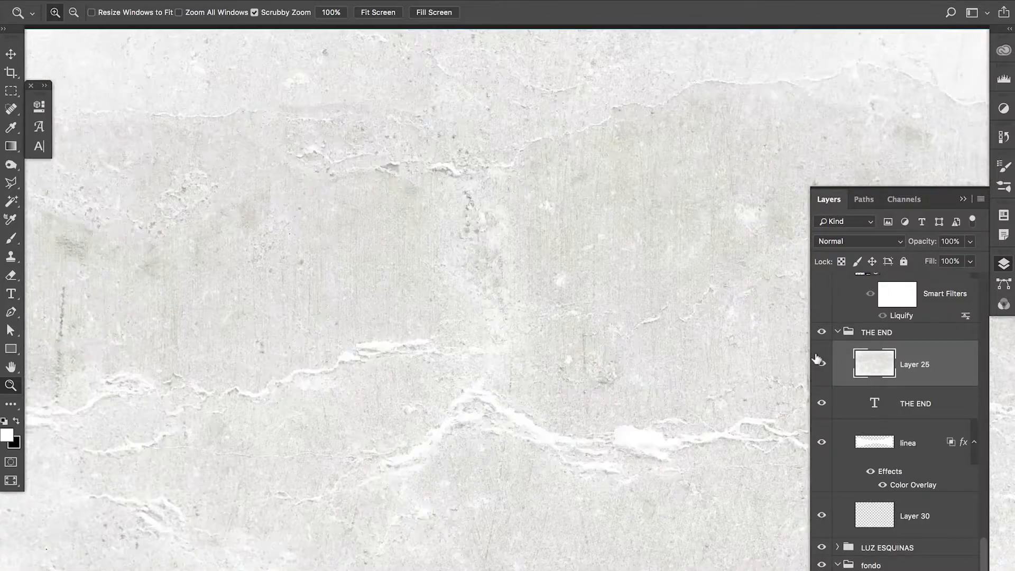
{"action": "left_click_drag", "start_coordinate": [473, 353], "coordinate": [500, 428]}
{"action": "left_click_drag", "start_coordinate": [521, 259], "coordinate": [476, 280]}
{"action": "left_click_drag", "start_coordinate": [475, 284], "coordinate": [491, 370]}
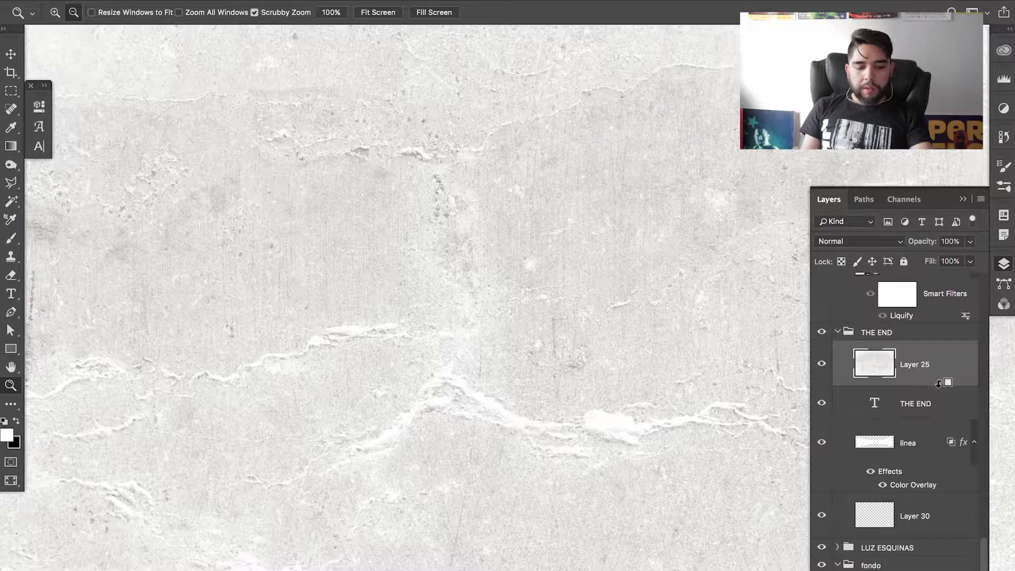
Clip the Layer 25 texture back onto the THE END text layer.
{"action": "left_click_drag", "start_coordinate": [940, 395], "coordinate": [940, 383]}
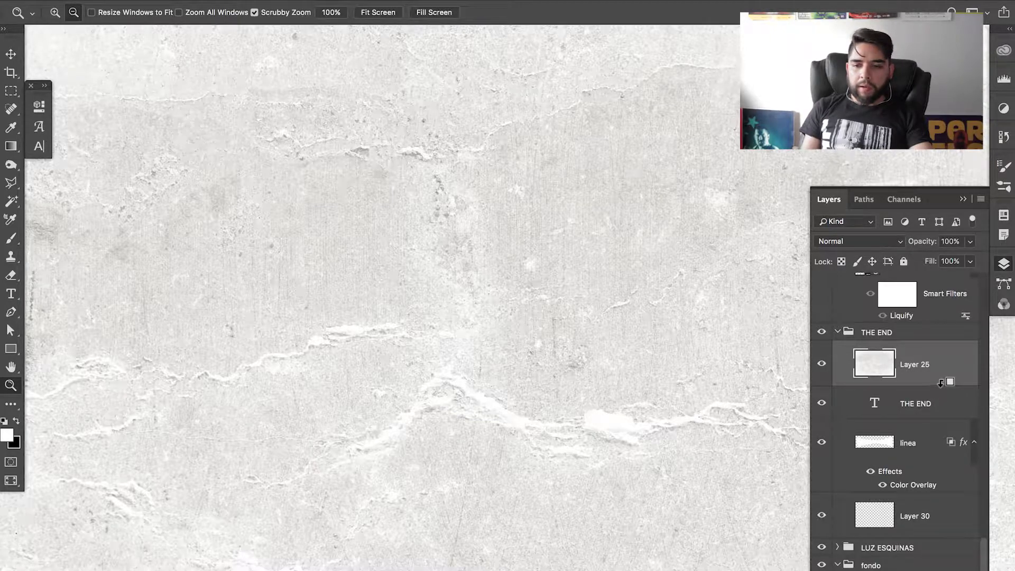
{"action": "left_click", "coordinate": [942, 381], "text": "alt"}
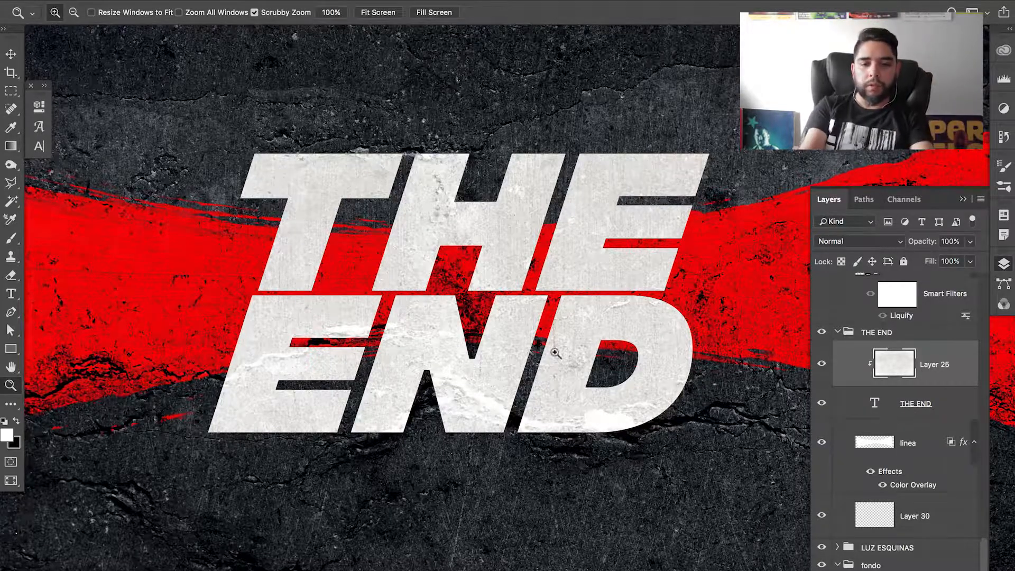
{"action": "left_click", "coordinate": [539, 335], "text": "alt"}
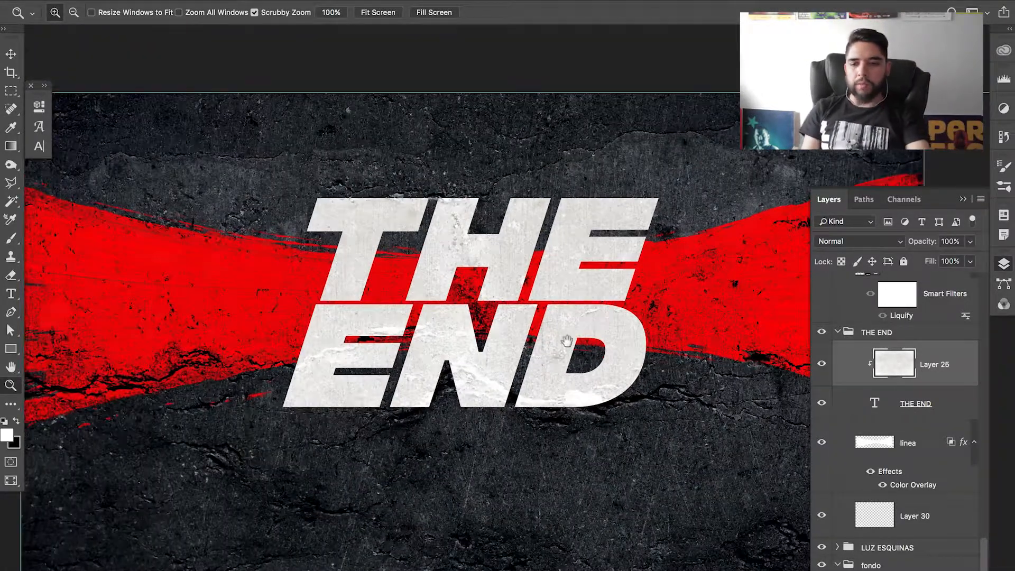
{"action": "scroll", "coordinate": [566, 340], "scroll_direction": "down", "scroll_amount": 3}
{"action": "scroll", "coordinate": [566, 340], "scroll_direction": "left", "scroll_amount": 2}
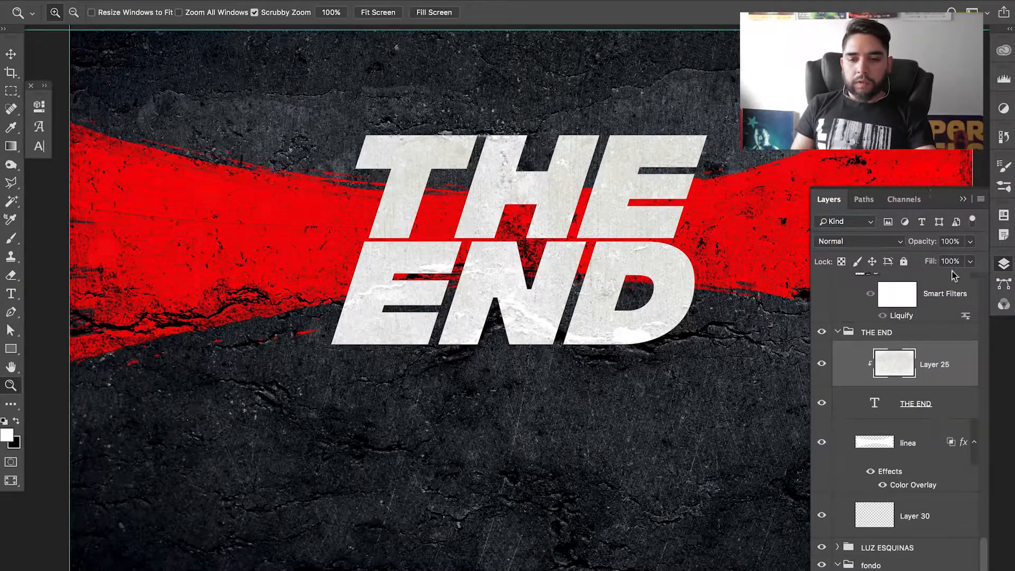
Collapse the THE END and fondo layer groups.
{"action": "left_click", "coordinate": [848, 333]}
{"action": "left_click", "coordinate": [837, 332]}
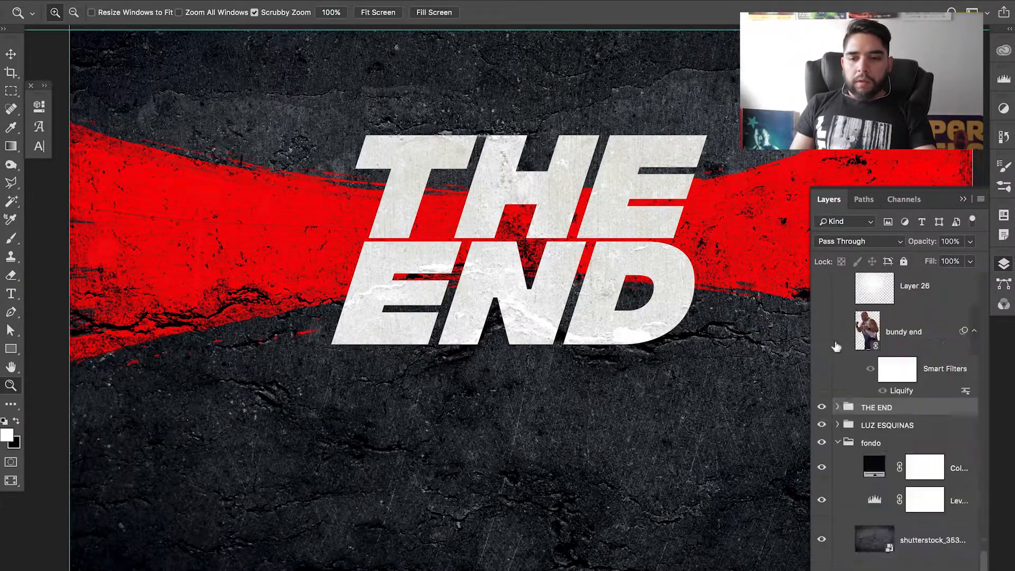
{"action": "left_click", "coordinate": [839, 444]}
{"action": "left_click_drag", "start_coordinate": [975, 555], "coordinate": [977, 459]}
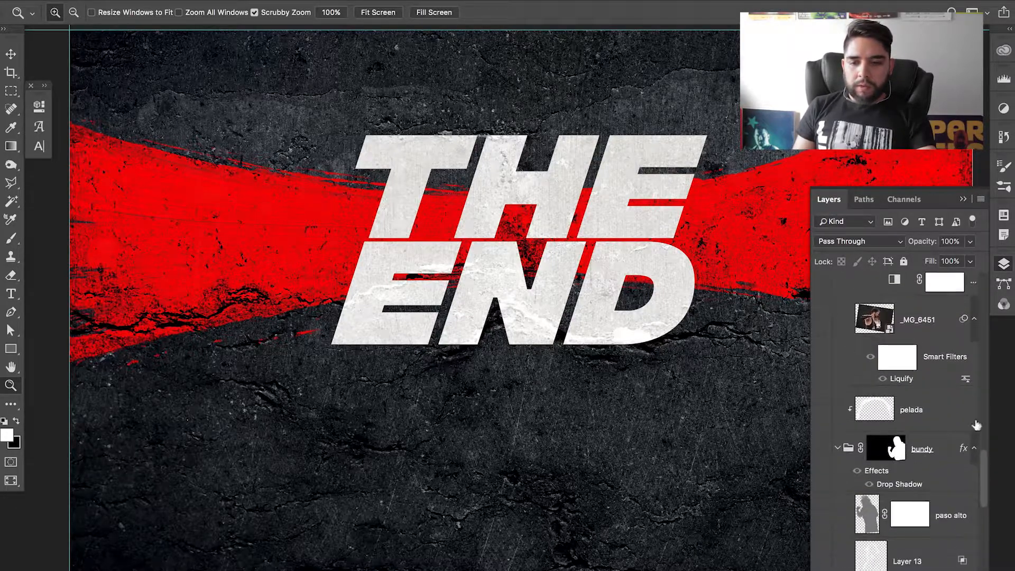
{"action": "left_click_drag", "start_coordinate": [982, 464], "coordinate": [983, 570]}
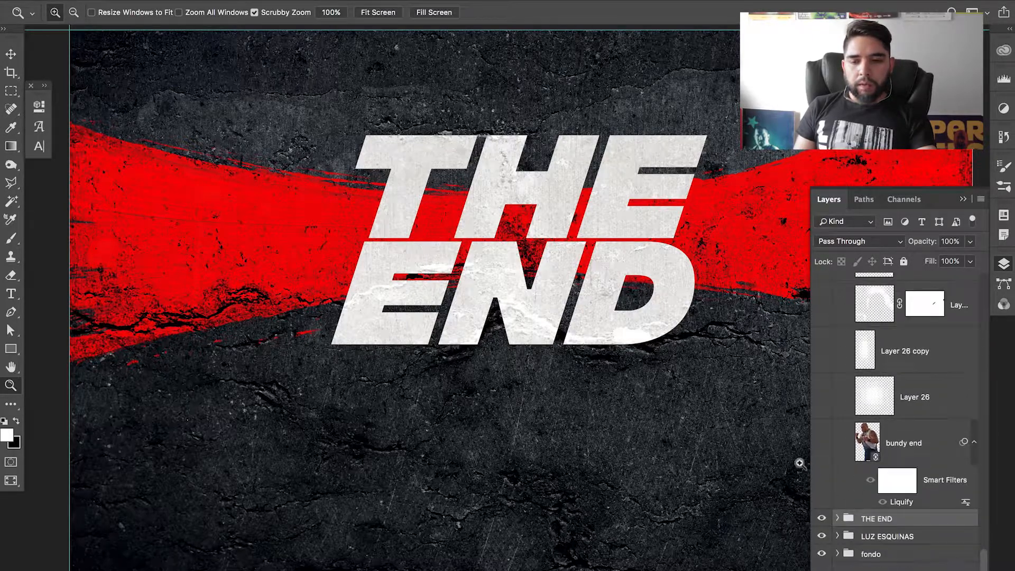
Show the bundy end wrestler layer and open its smart object contents for editing.
{"action": "left_click", "coordinate": [821, 443]}
{"action": "left_click_drag", "start_coordinate": [732, 378], "coordinate": [591, 360]}
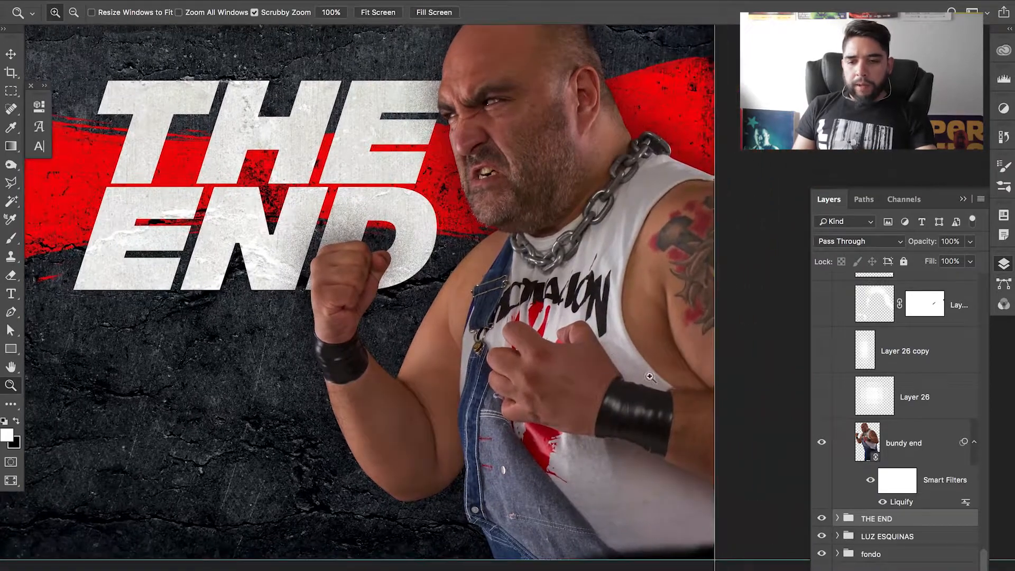
{"action": "left_click", "coordinate": [875, 458]}
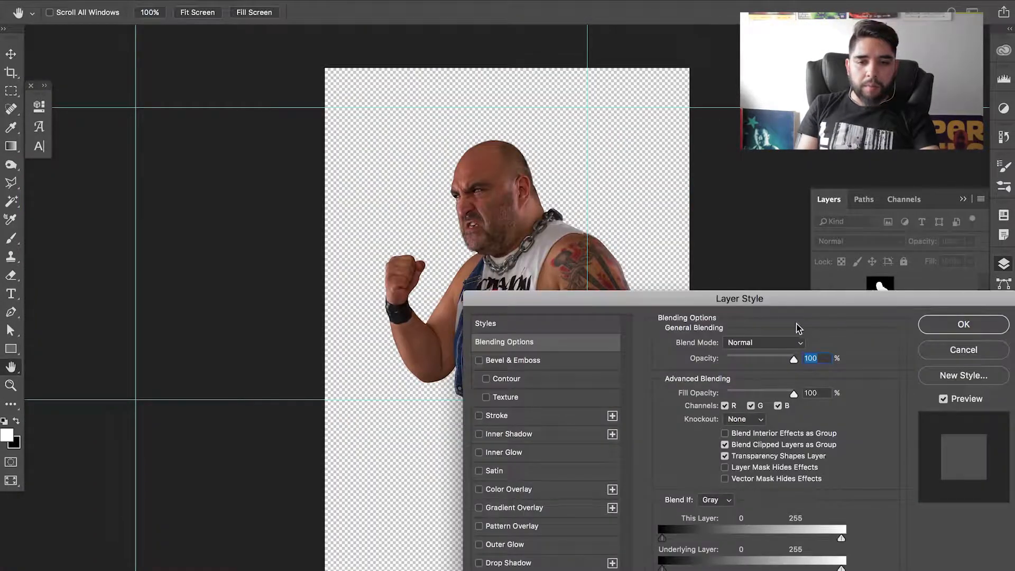
{"action": "key", "text": "Escape"}
Examine the wrestler's cutout and retouching up close around the arms, wristbands and head.
{"action": "key", "text": "z"}
{"action": "left_click_drag", "start_coordinate": [511, 193], "coordinate": [677, 249]}
{"action": "left_click_drag", "start_coordinate": [615, 302], "coordinate": [672, 121]}
{"action": "scroll", "coordinate": [502, 402], "scroll_direction": "down", "scroll_amount": 10}
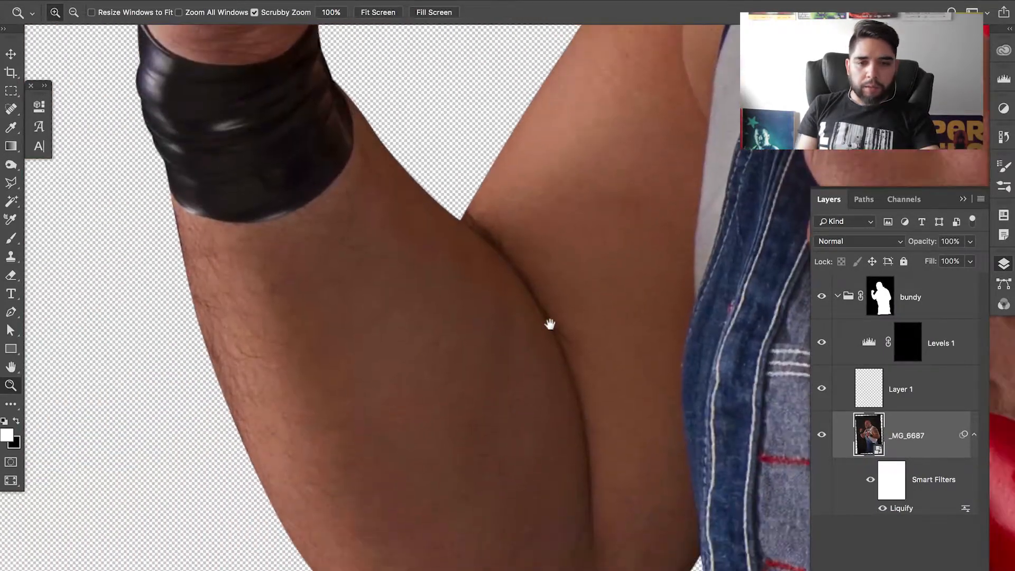
{"action": "scroll", "coordinate": [626, 361], "scroll_direction": "up", "scroll_amount": 15}
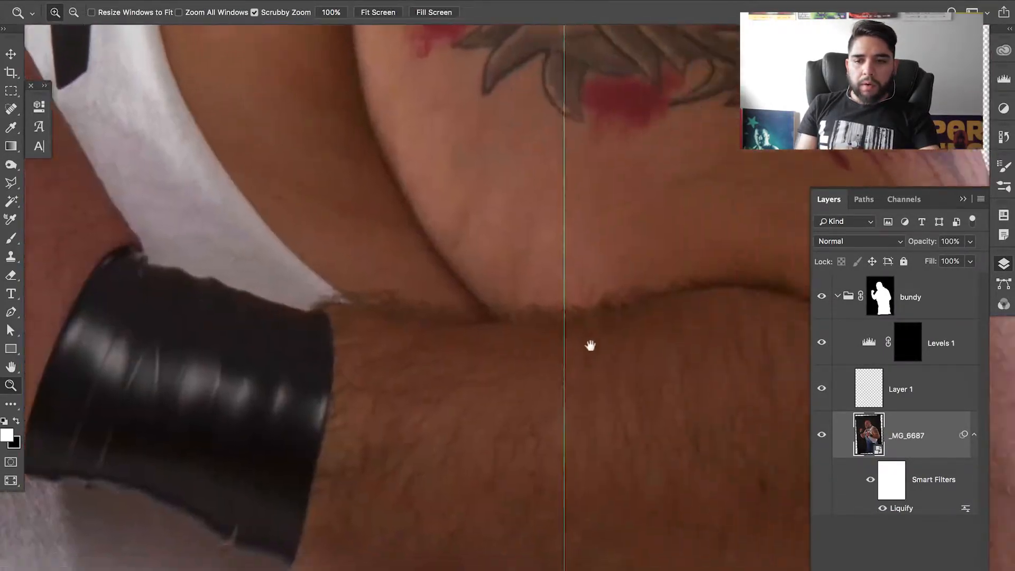
{"action": "scroll", "coordinate": [611, 399], "scroll_direction": "left", "scroll_amount": 10}
{"action": "scroll", "coordinate": [611, 398], "scroll_direction": "up", "scroll_amount": 5}
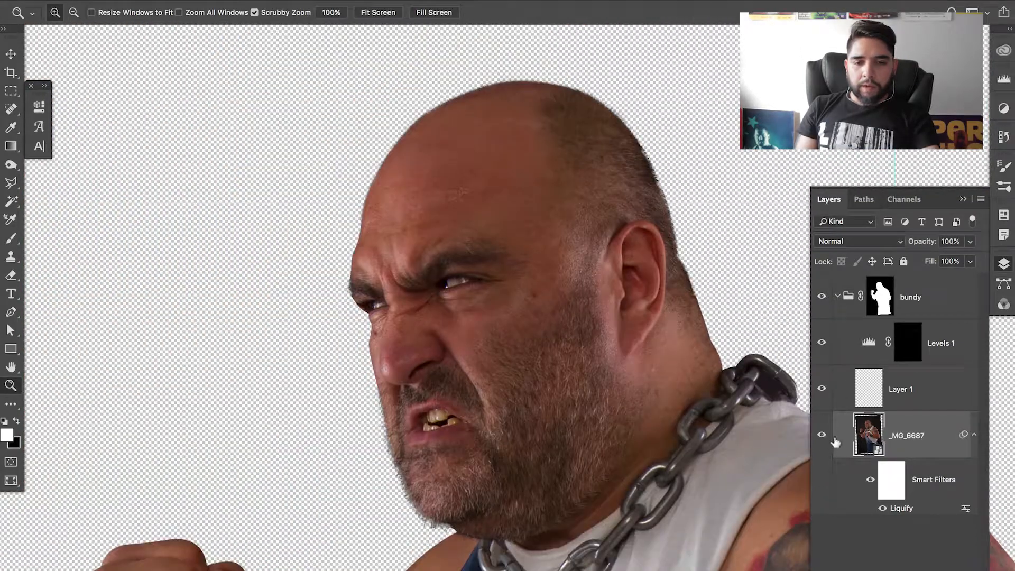
Hide Levels 1 and Layer 1 and disable the bundy group's mask to show the original photo background.
{"action": "key", "text": "alt"}
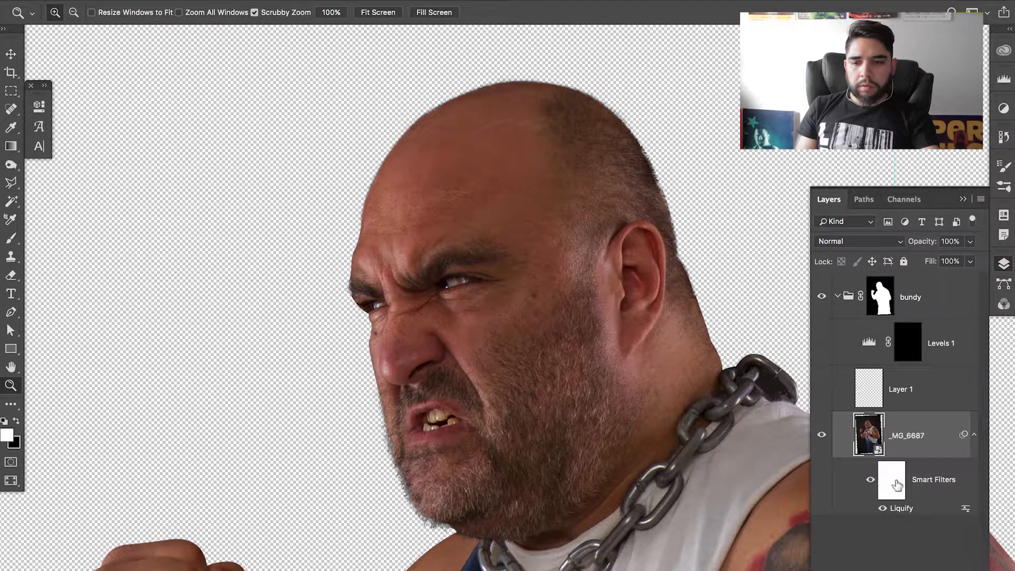
{"action": "left_click", "coordinate": [876, 314], "text": "shift"}
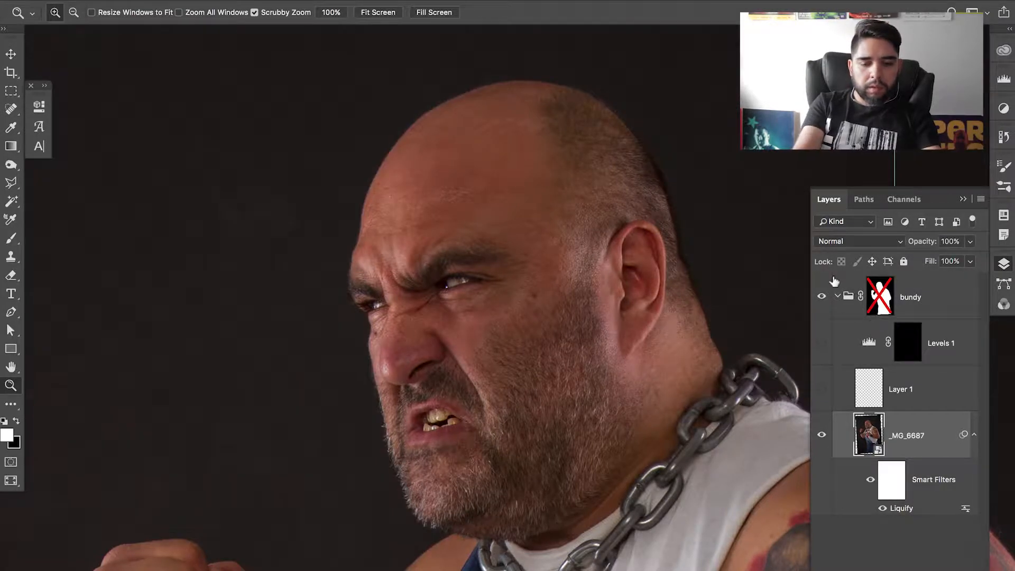
{"action": "key", "text": "ctrl+minus"}
{"action": "key", "text": "ctrl+j"}
{"action": "key", "text": "ctrl+j"}
{"action": "key", "text": "ctrl+h"}
{"action": "scroll", "coordinate": [673, 433], "scroll_direction": "down", "scroll_amount": 5}
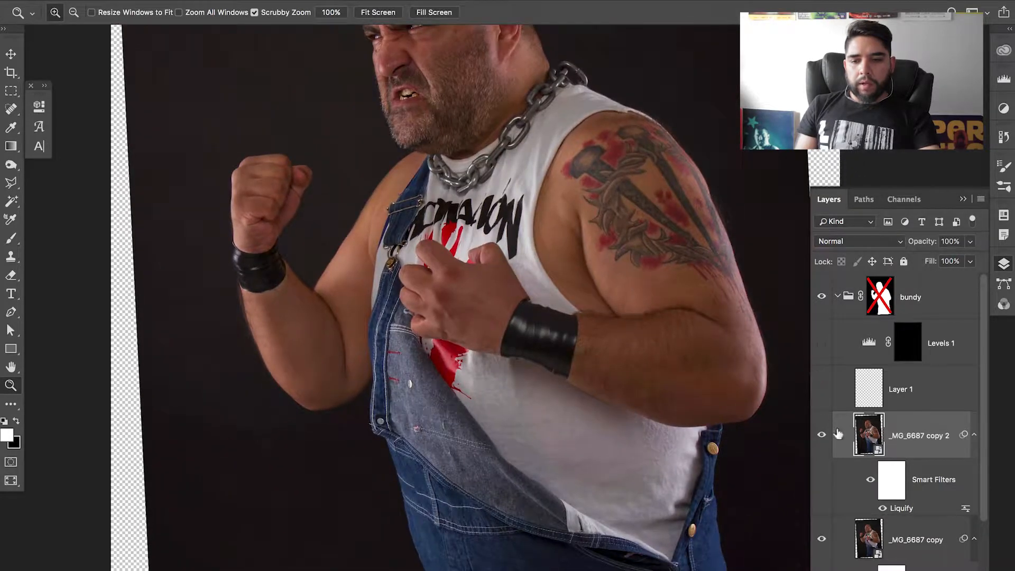
{"action": "key", "text": "Delete"}
{"action": "left_click_drag", "start_coordinate": [938, 447], "coordinate": [956, 570]}
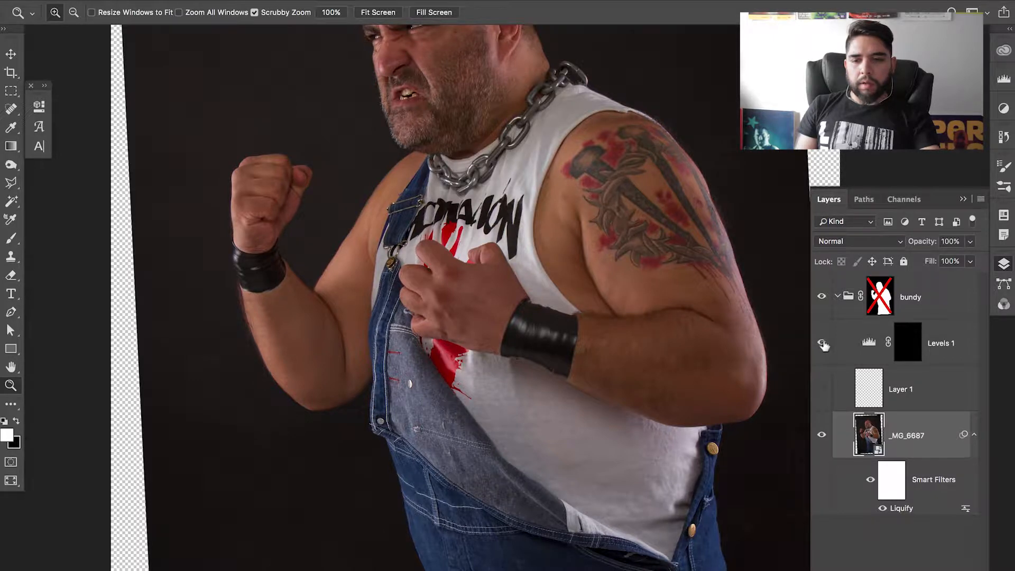
Re-enable the bundy group's mask and close bundy end.psb without saving the changes.
{"action": "left_click", "coordinate": [880, 296], "text": "shift"}
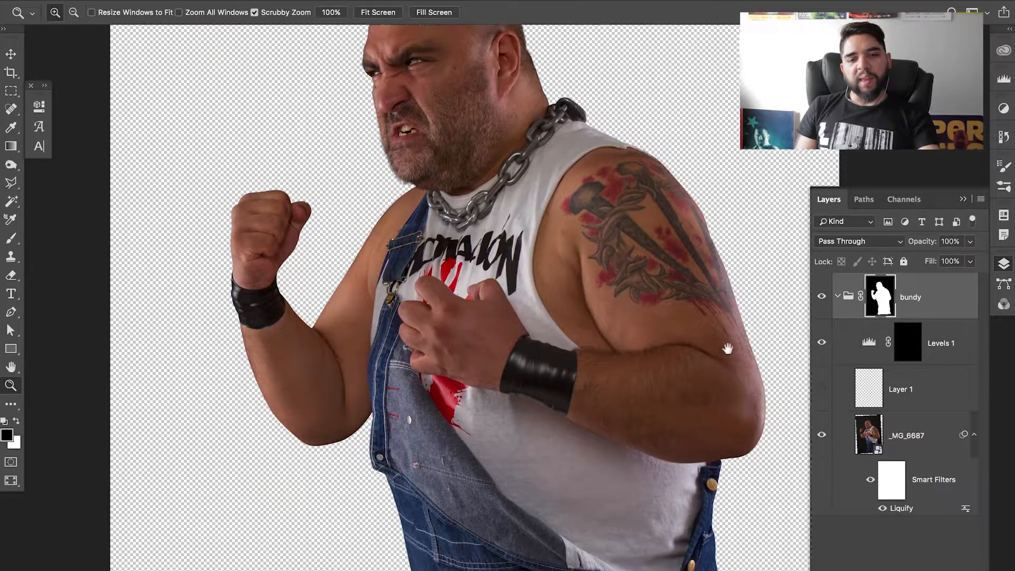
{"action": "scroll", "coordinate": [725, 351], "scroll_direction": "up", "scroll_amount": 5}
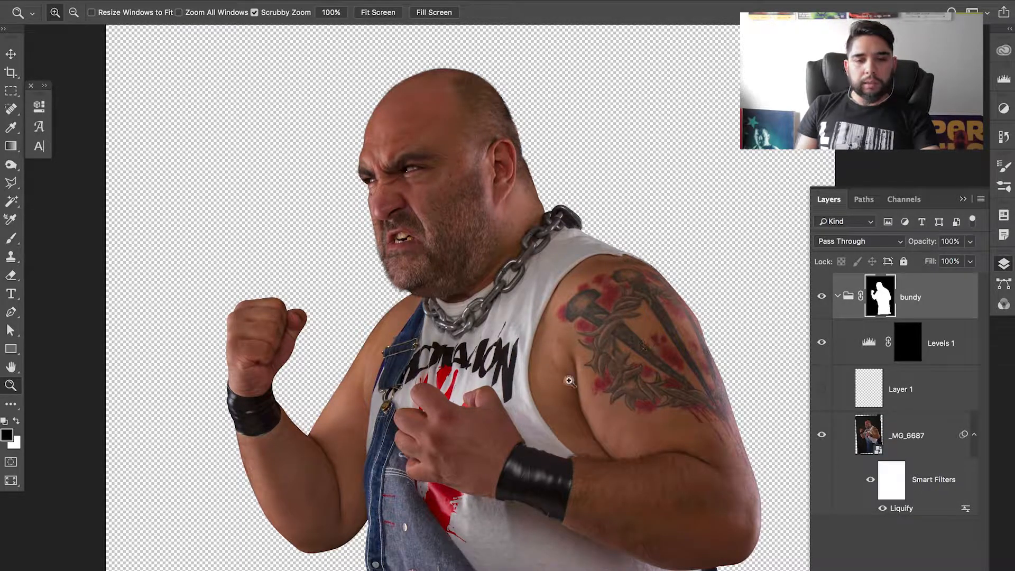
{"action": "key", "text": "super+w"}
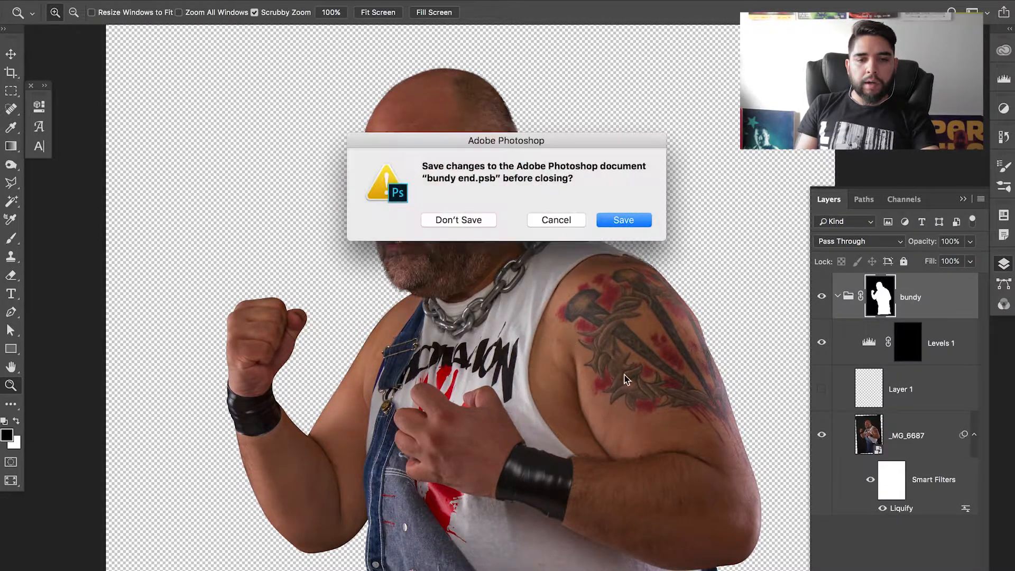
{"action": "left_click", "coordinate": [483, 220]}
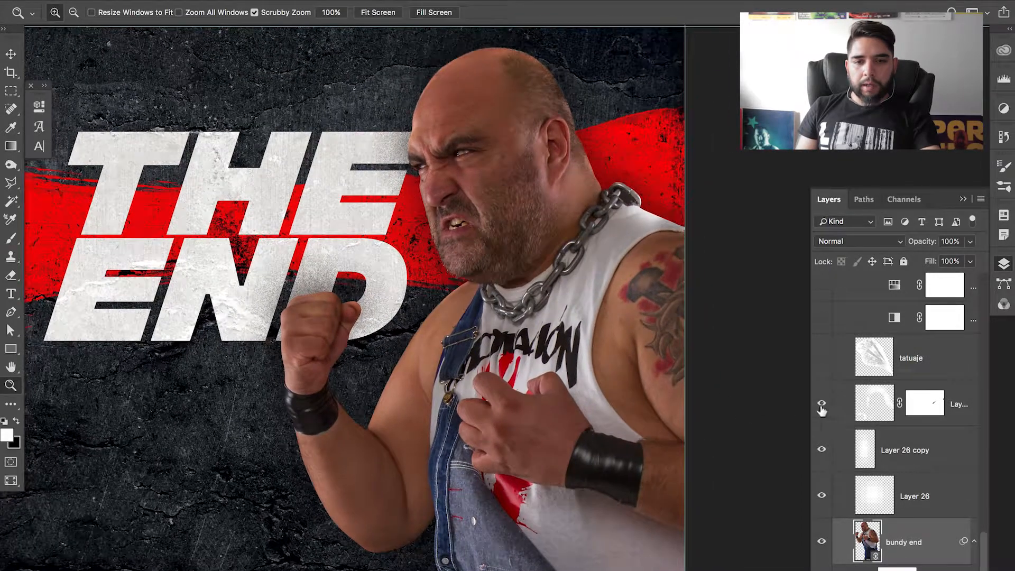
Compare the wrestler with and without the masked light layer above Layer 26 copy, and check that layer's blend mode.
{"action": "left_click", "coordinate": [822, 405]}
{"action": "left_click", "coordinate": [822, 405]}
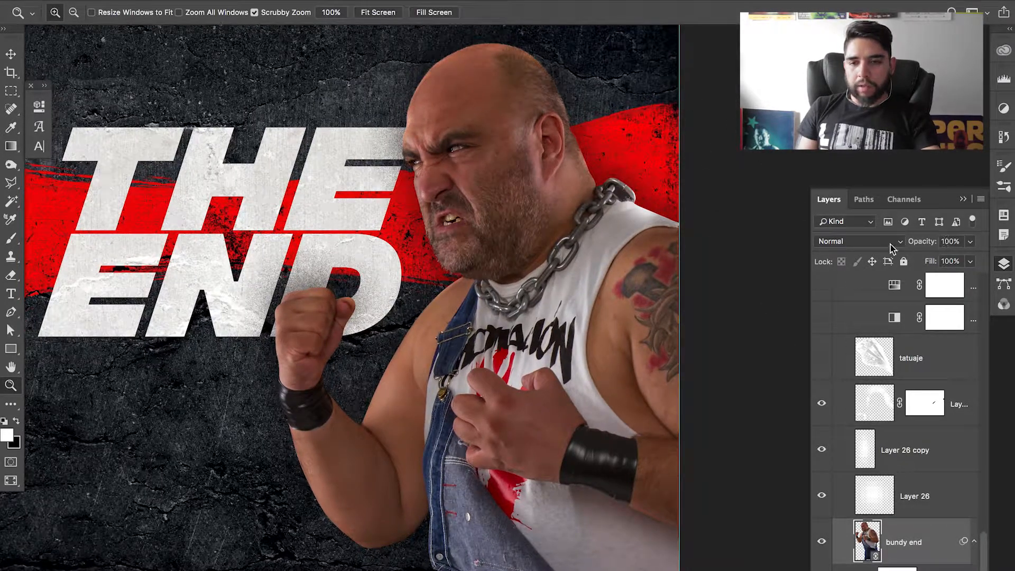
{"action": "left_click", "coordinate": [900, 242]}
{"action": "left_click", "coordinate": [933, 465]}
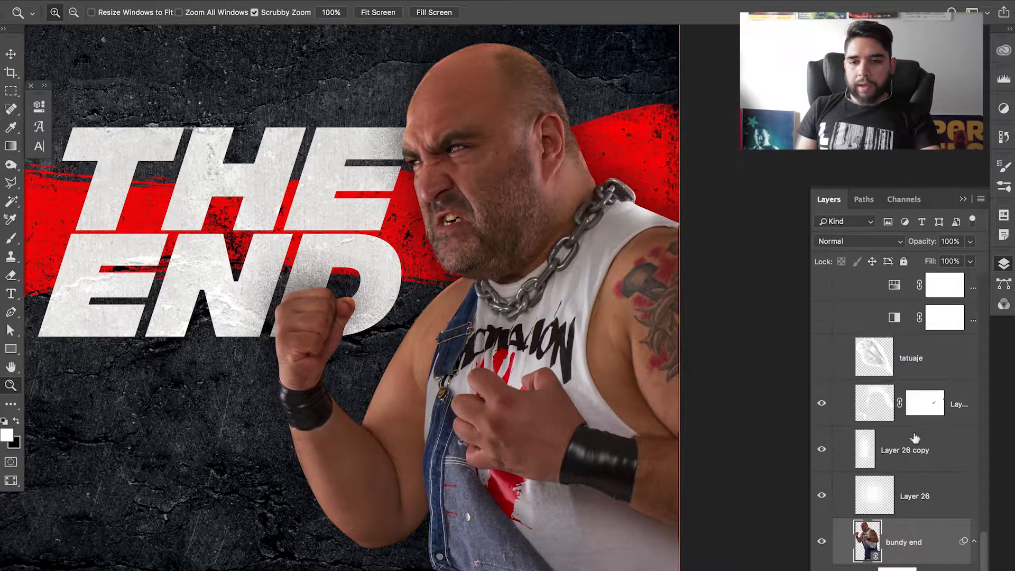
{"action": "left_click", "coordinate": [892, 419]}
{"action": "left_click", "coordinate": [867, 242]}
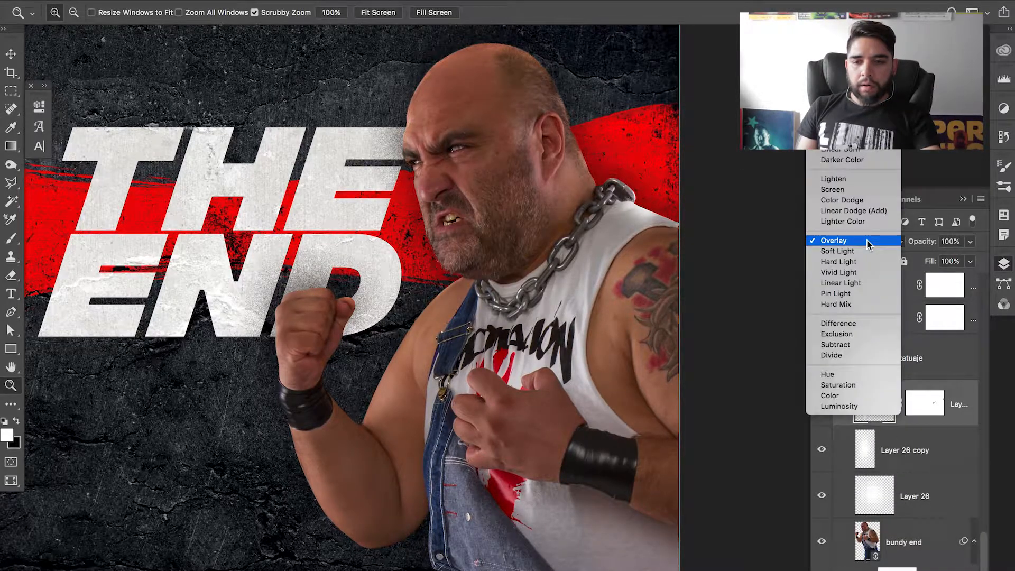
{"action": "left_click", "coordinate": [864, 242]}
Try a hard white brush stroke beside the wrestler's eye on the masked light layer and undo it.
{"action": "key", "text": "b"}
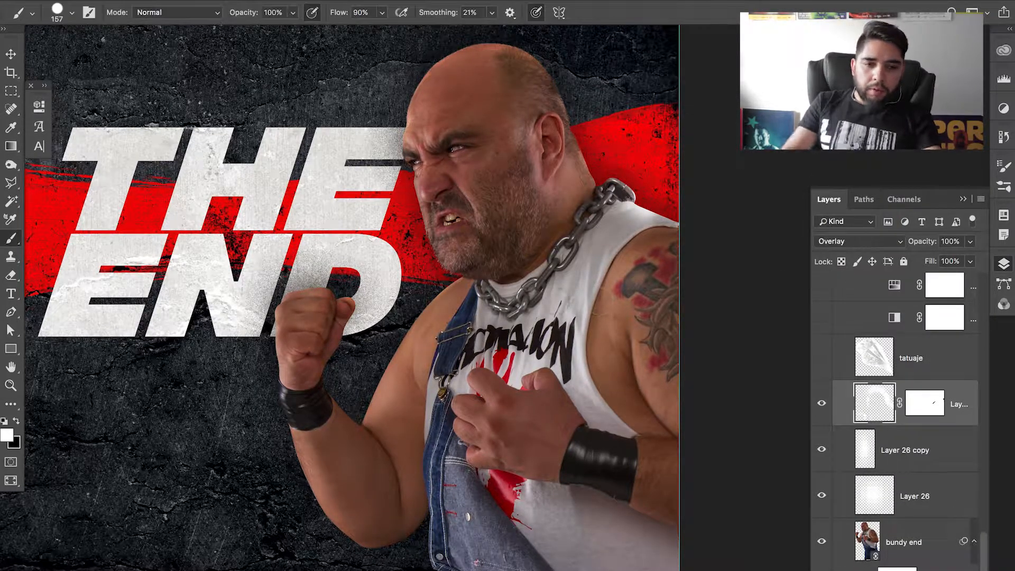
{"action": "left_click_drag", "start_coordinate": [484, 143], "coordinate": [502, 154]}
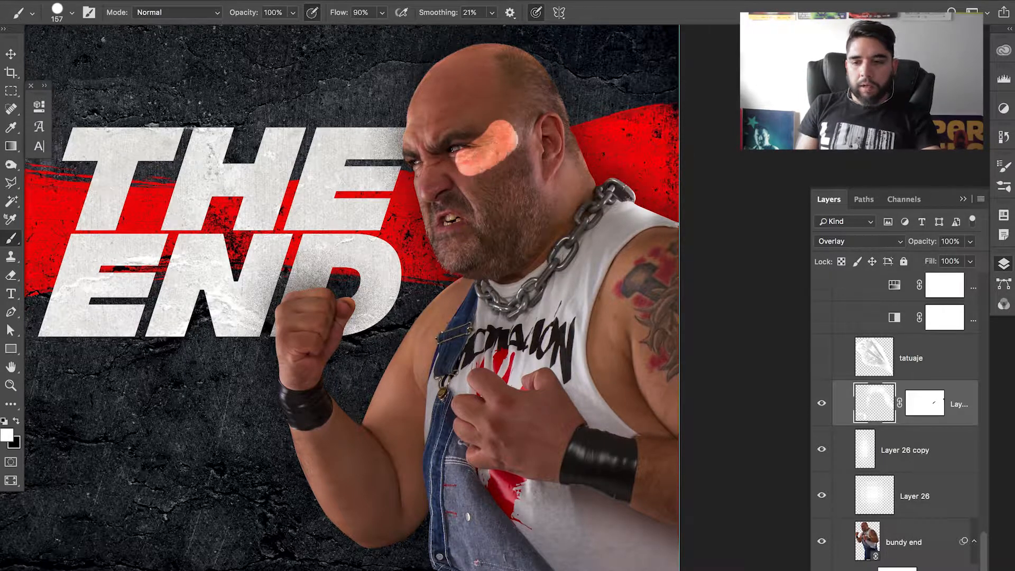
{"action": "key", "text": "ctrl+z"}
Soften the brush edge, lower its flow to 9% and set its size to 149 px.
{"action": "left_click_drag", "start_coordinate": [465, 254], "coordinate": [511, 265]}
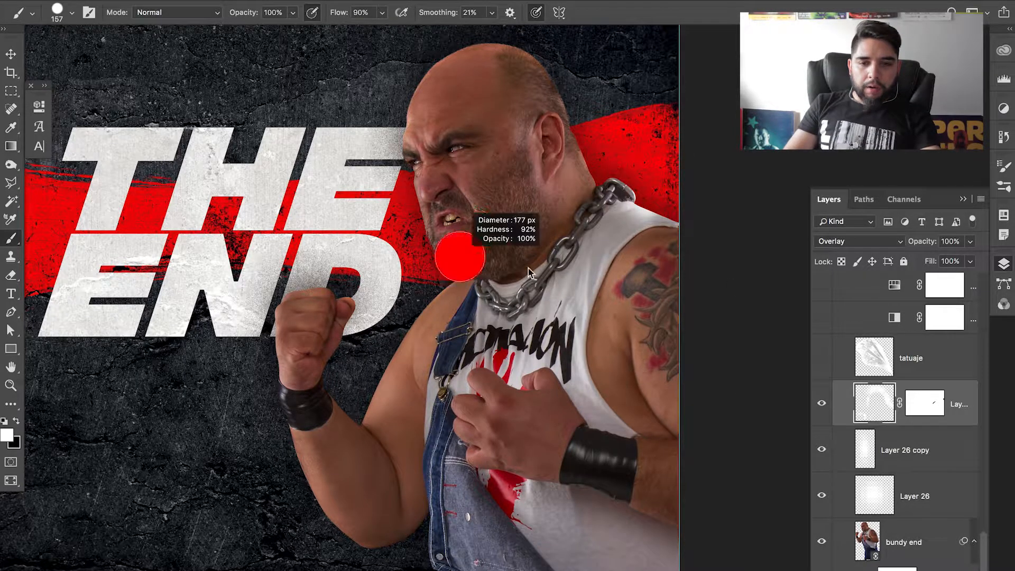
{"action": "left_click_drag", "start_coordinate": [545, 201], "coordinate": [500, 203]}
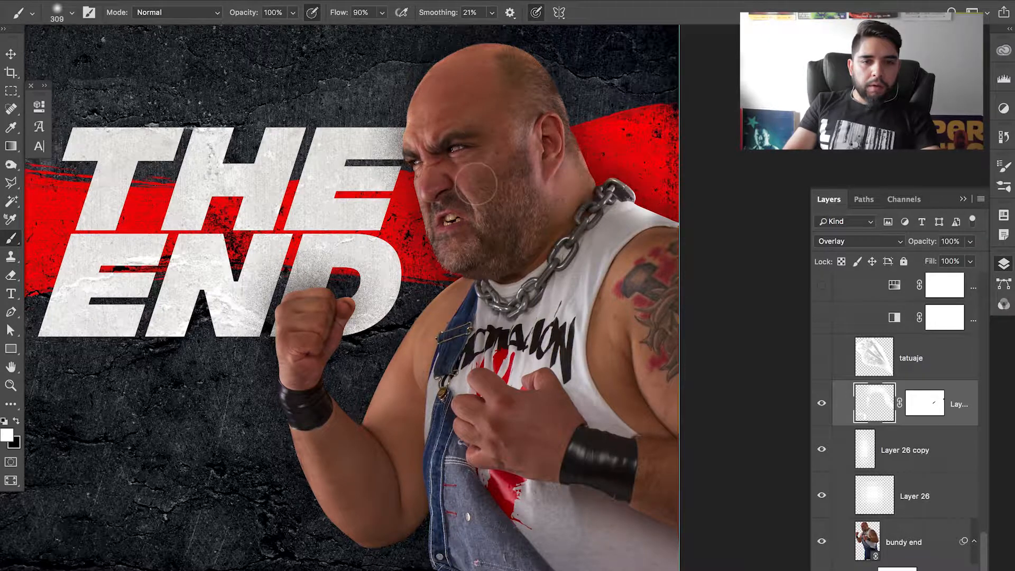
{"action": "left_click_drag", "start_coordinate": [345, 16], "coordinate": [288, 13]}
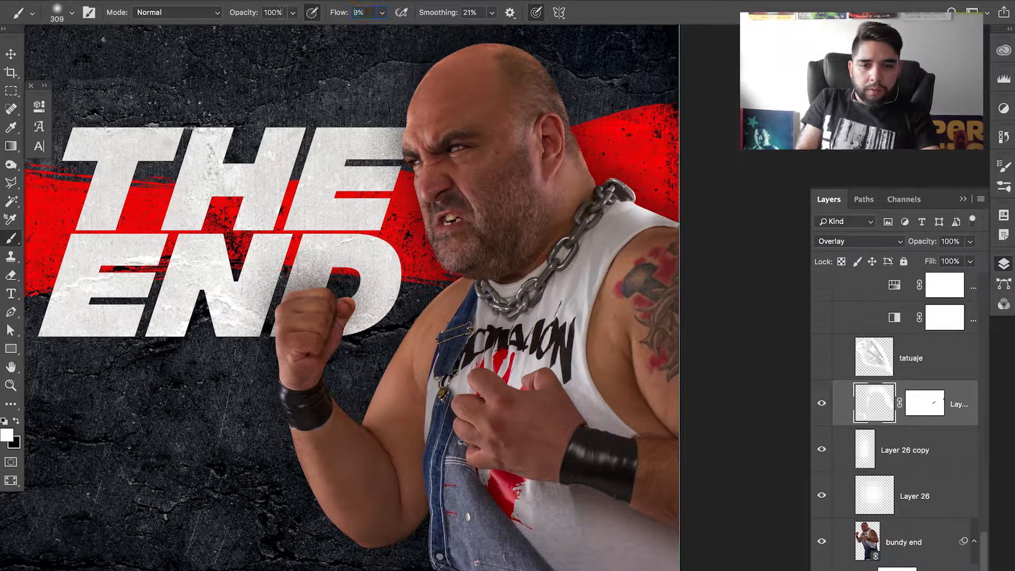
{"action": "left_click_drag", "start_coordinate": [513, 140], "coordinate": [484, 142]}
{"action": "left_click_drag", "start_coordinate": [574, 165], "coordinate": [544, 169]}
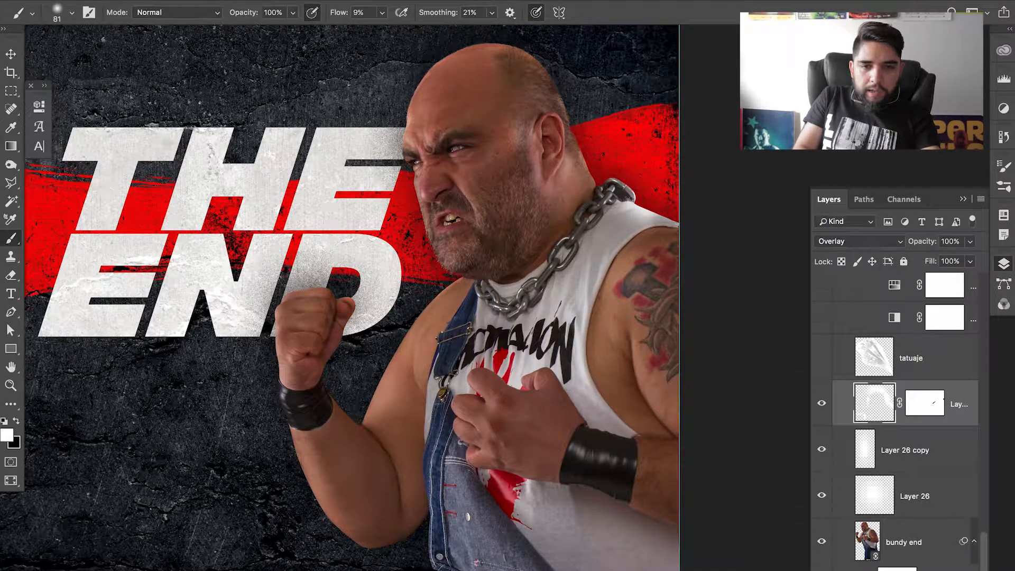
{"action": "left_click_drag", "start_coordinate": [531, 202], "coordinate": [545, 202]}
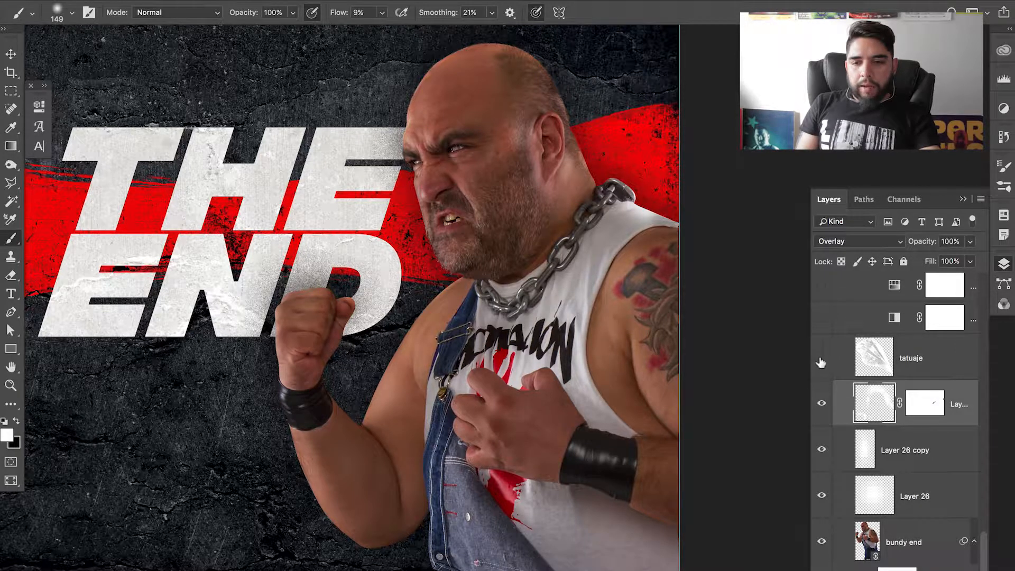
Select the tatuaje layer and make it visible.
{"action": "left_click", "coordinate": [895, 361]}
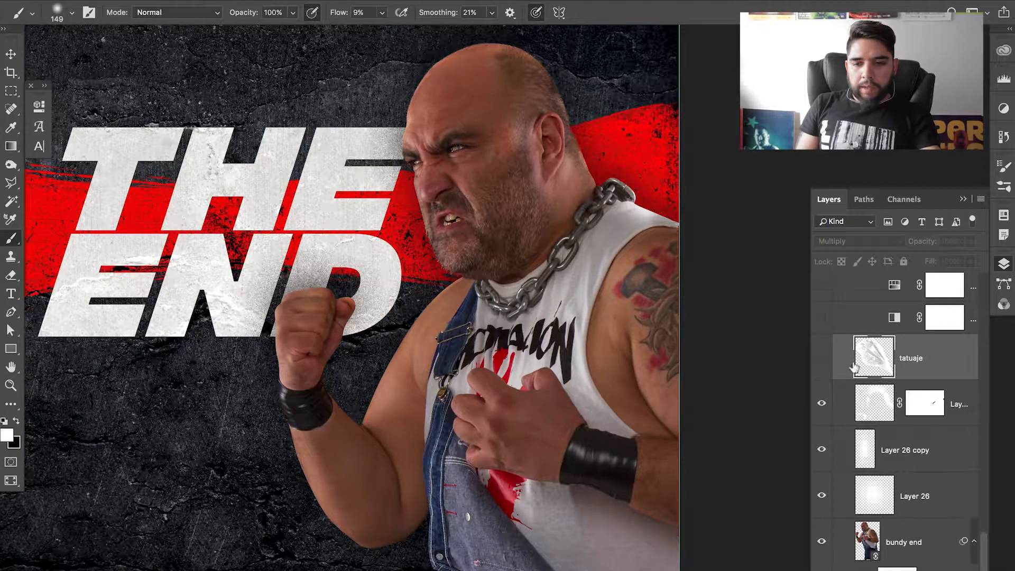
{"action": "left_click", "coordinate": [822, 359]}
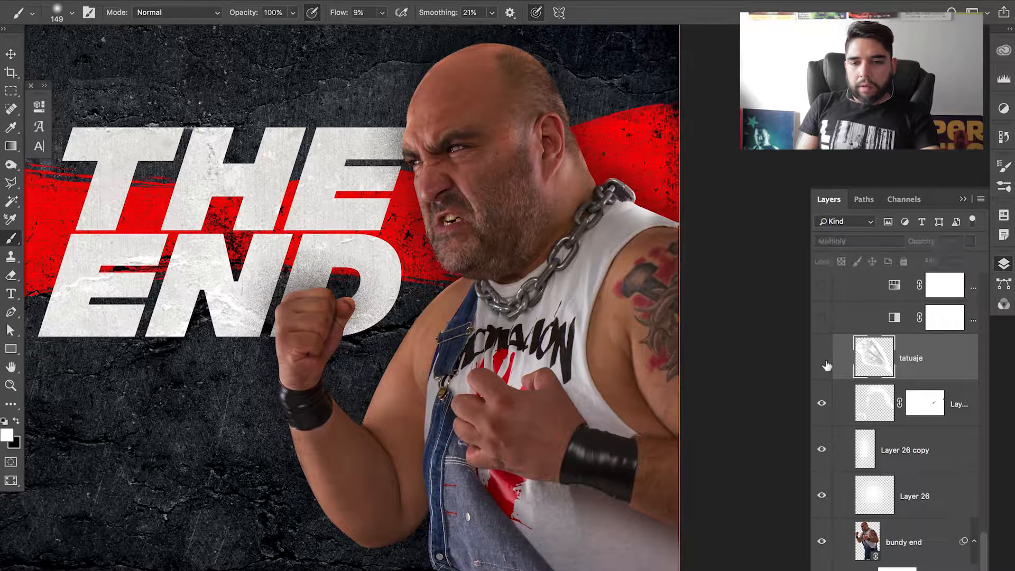
{"action": "left_click", "coordinate": [825, 361]}
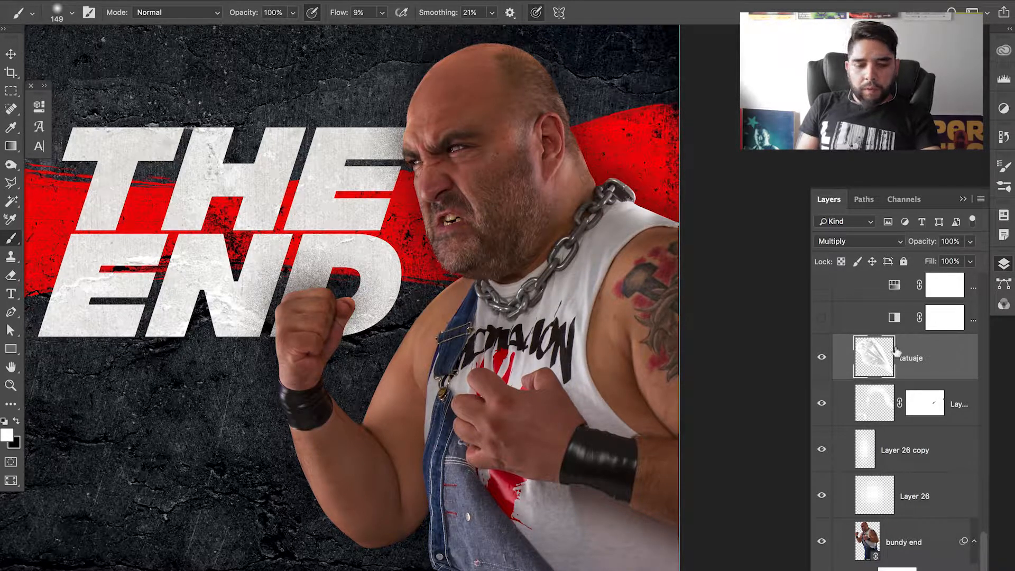
Try the tatuaje layer in Normal blend mode, move it from the arm onto the chest, and examine the drawing up close.
{"action": "key", "text": "v"}
{"action": "left_click", "coordinate": [827, 241]}
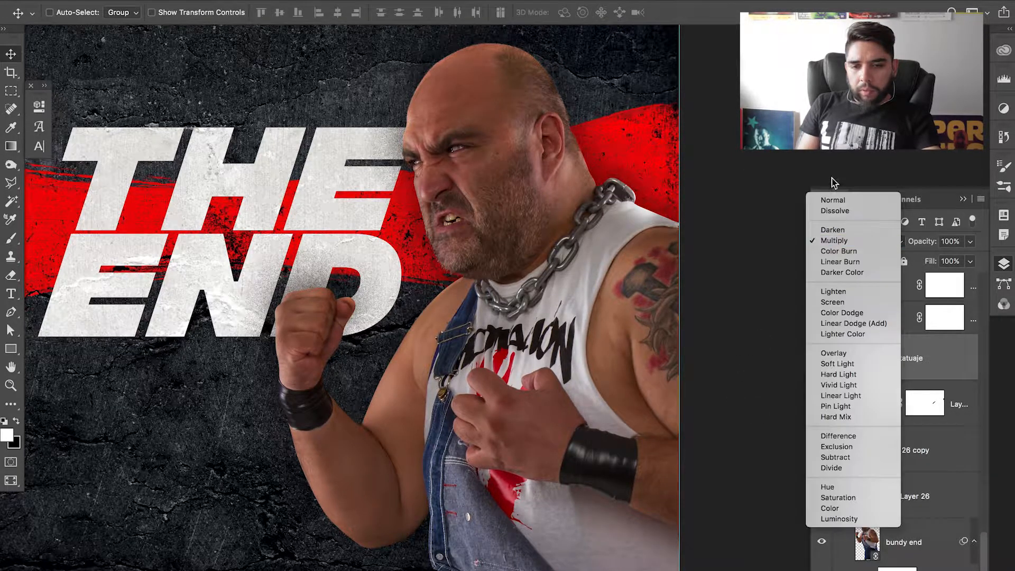
{"action": "left_click", "coordinate": [827, 201]}
{"action": "left_click_drag", "start_coordinate": [754, 358], "coordinate": [613, 352]}
{"action": "key", "text": "z"}
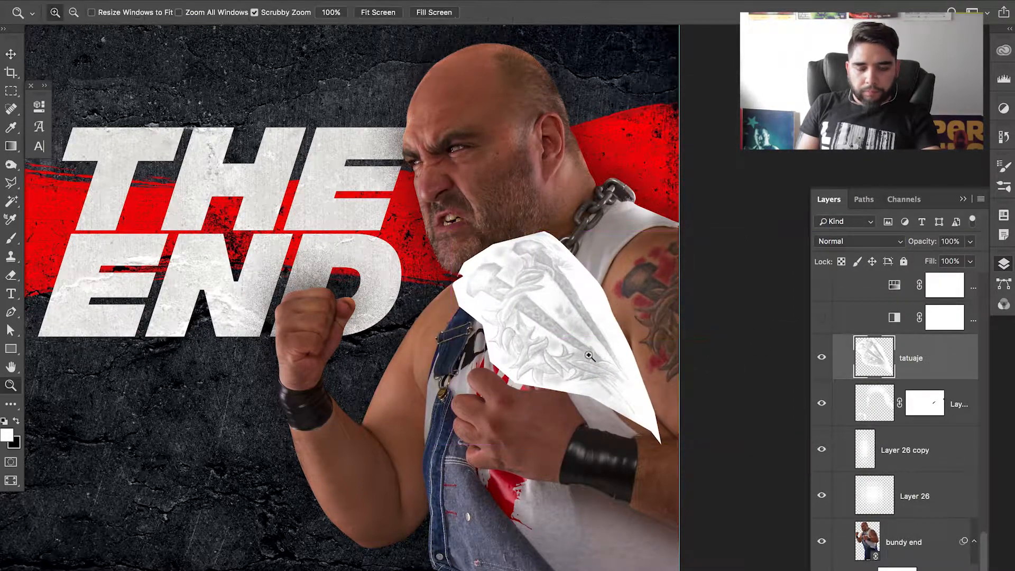
{"action": "left_click", "coordinate": [595, 358]}
{"action": "left_click", "coordinate": [593, 356]}
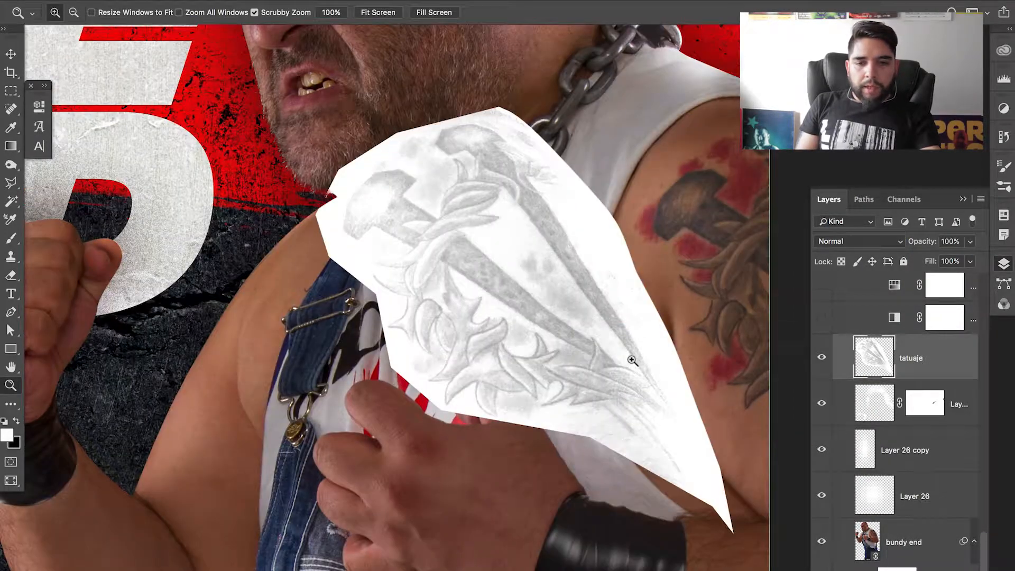
{"action": "left_click_drag", "start_coordinate": [632, 363], "coordinate": [606, 368]}
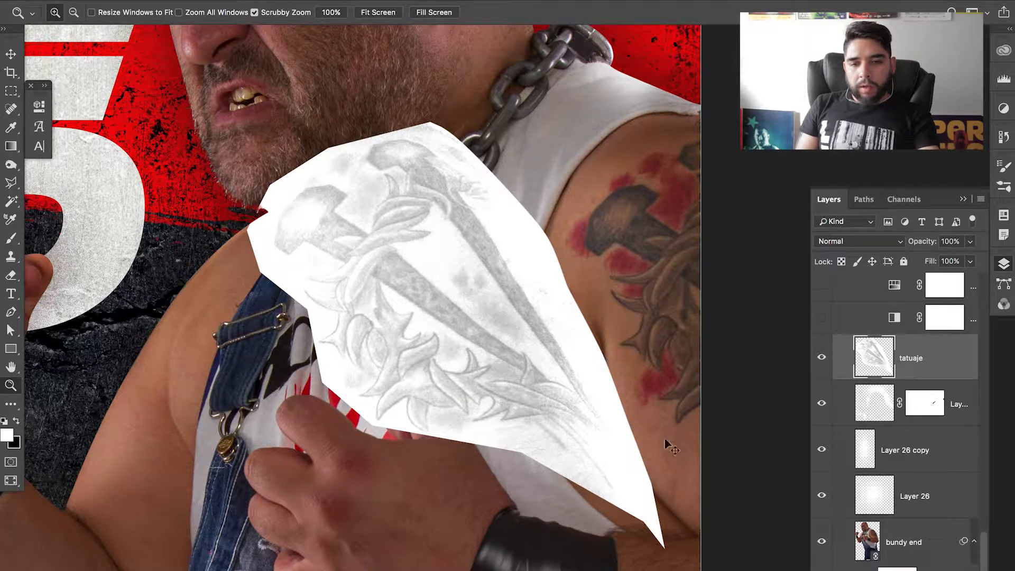
Undo the tattoo drawing's move and set the tatuaje layer back to Multiply blend mode.
{"action": "key", "text": "ctrl+z"}
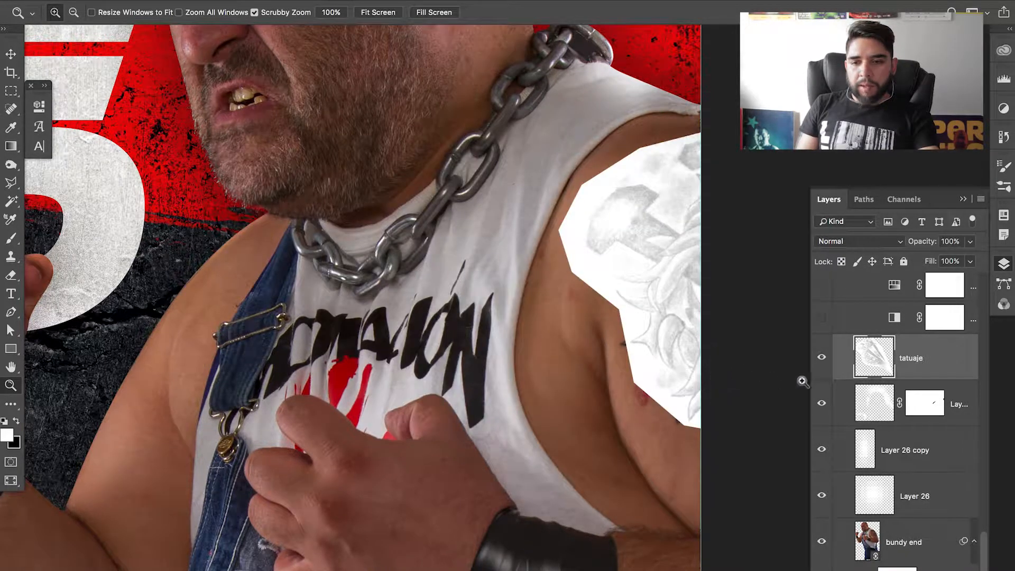
{"action": "left_click", "coordinate": [855, 242]}
{"action": "left_click", "coordinate": [851, 281]}
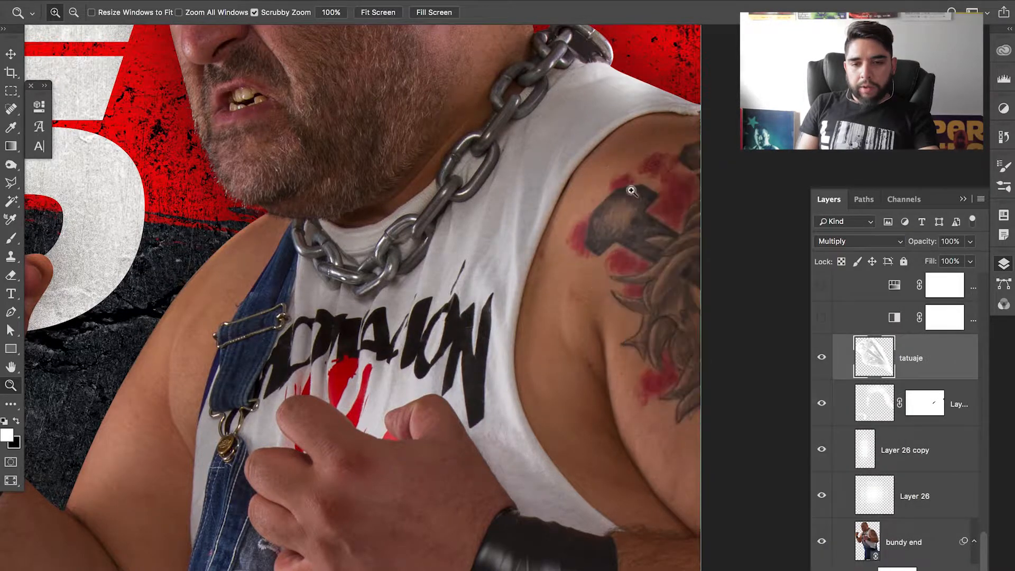
Compare the tattoo on the wrestler's shoulder up close with and without the tatuaje layer.
{"action": "left_click", "coordinate": [637, 226]}
{"action": "left_click", "coordinate": [581, 274]}
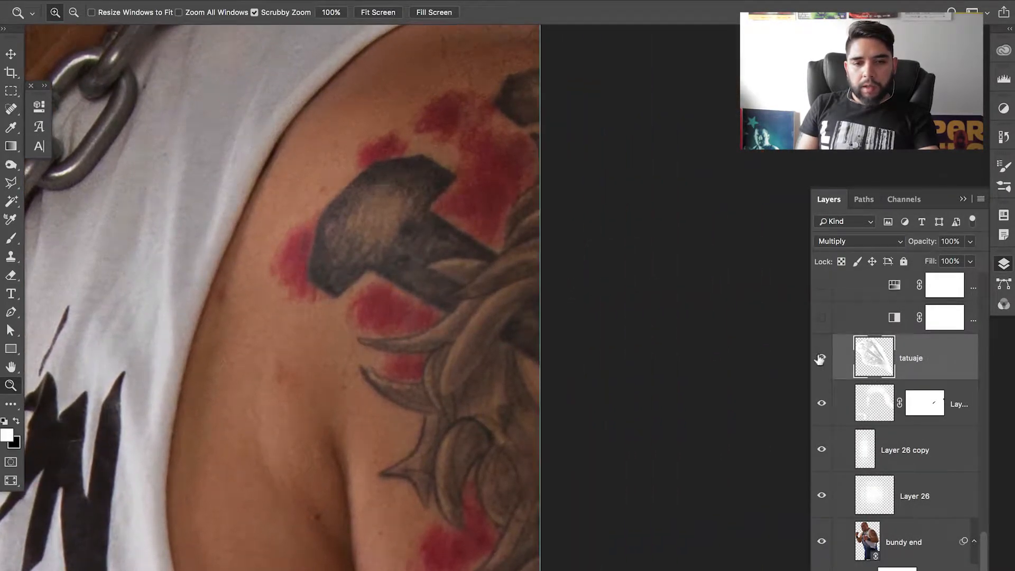
{"action": "left_click", "coordinate": [821, 361]}
{"action": "left_click", "coordinate": [821, 362]}
{"action": "left_click", "coordinate": [822, 363]}
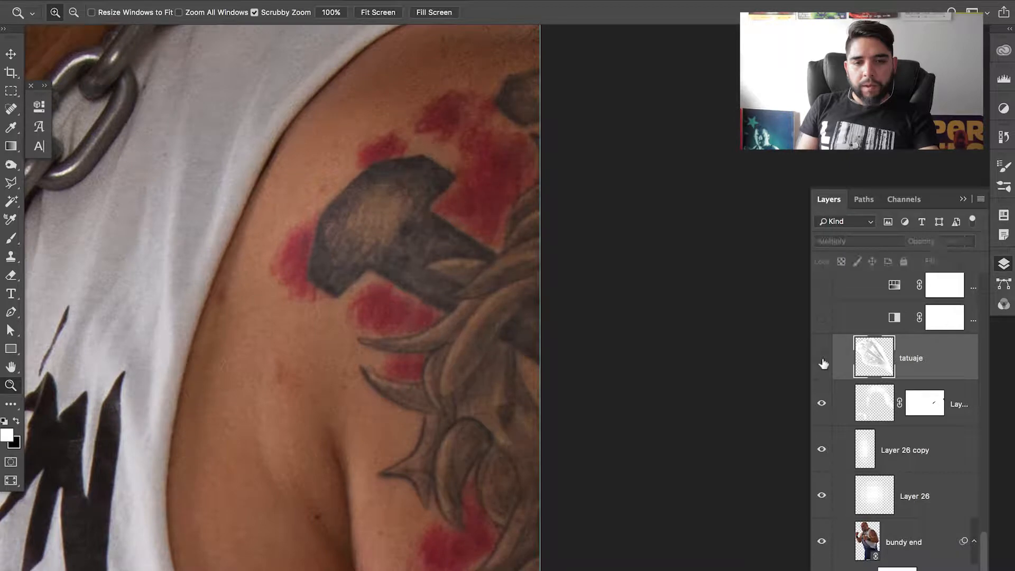
{"action": "left_click", "coordinate": [822, 362]}
{"action": "left_click", "coordinate": [824, 364]}
{"action": "left_click", "coordinate": [824, 365]}
Show the ajustes group and its lowest Black & White adjustment, and widen the layer list so the layer names are readable.
{"action": "key", "text": "super+0"}
{"action": "key", "text": "v"}
{"action": "scroll", "coordinate": [891, 450], "scroll_direction": "up", "scroll_amount": 10}
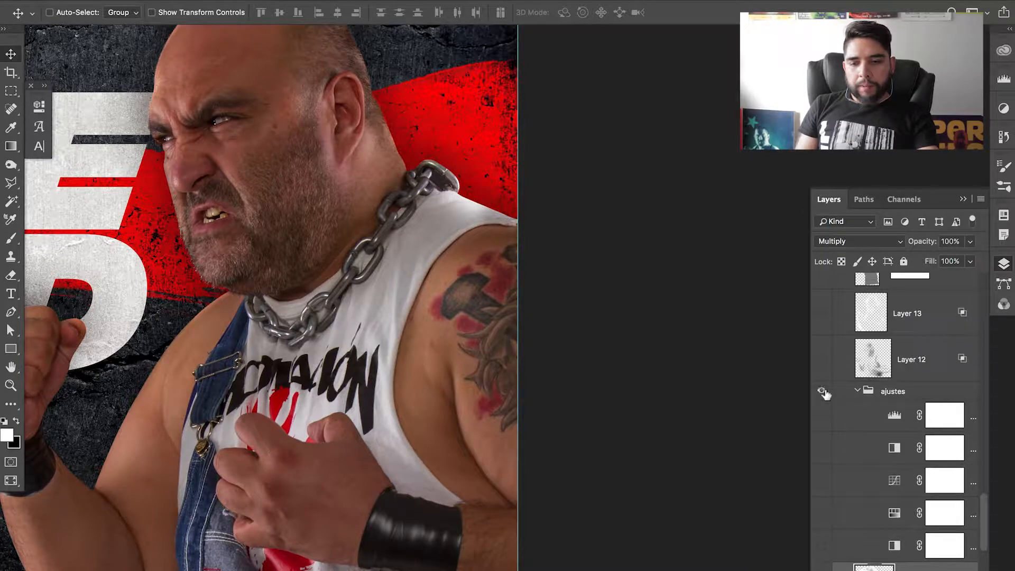
{"action": "key", "text": "alt+space"}
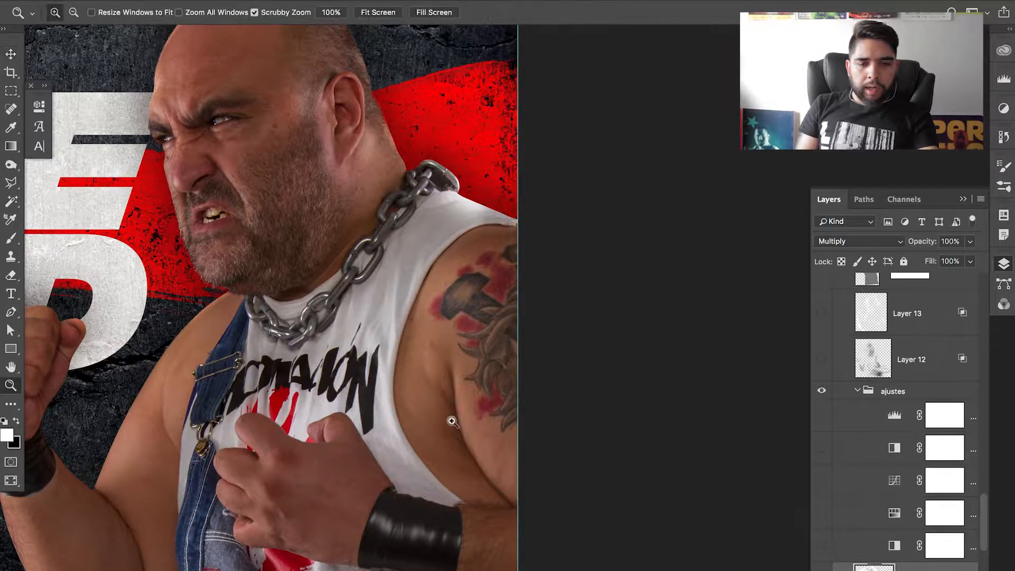
{"action": "left_click", "coordinate": [458, 426], "text": "alt"}
{"action": "left_click_drag", "start_coordinate": [510, 398], "coordinate": [574, 423]}
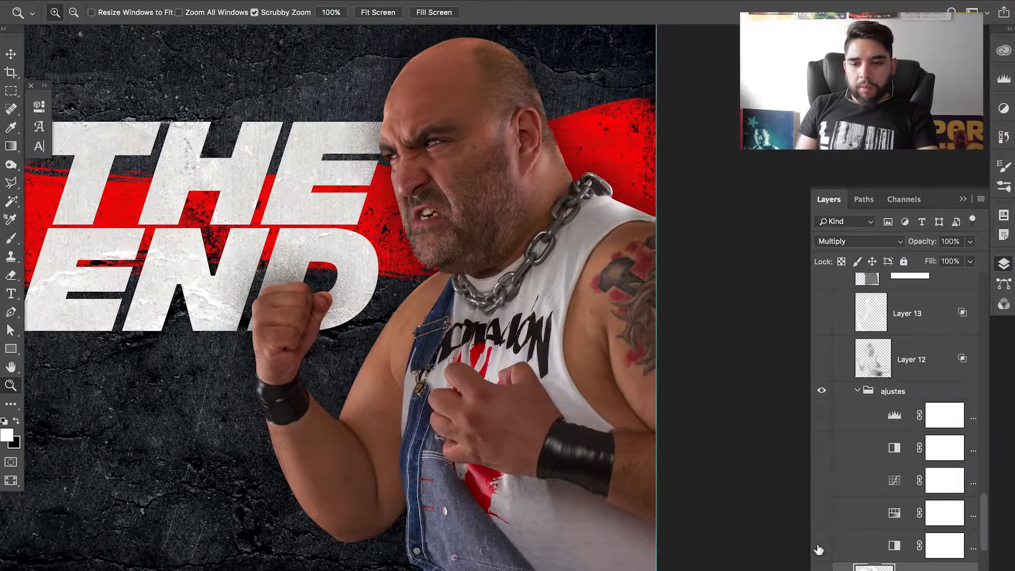
{"action": "left_click_drag", "start_coordinate": [809, 520], "coordinate": [761, 532]}
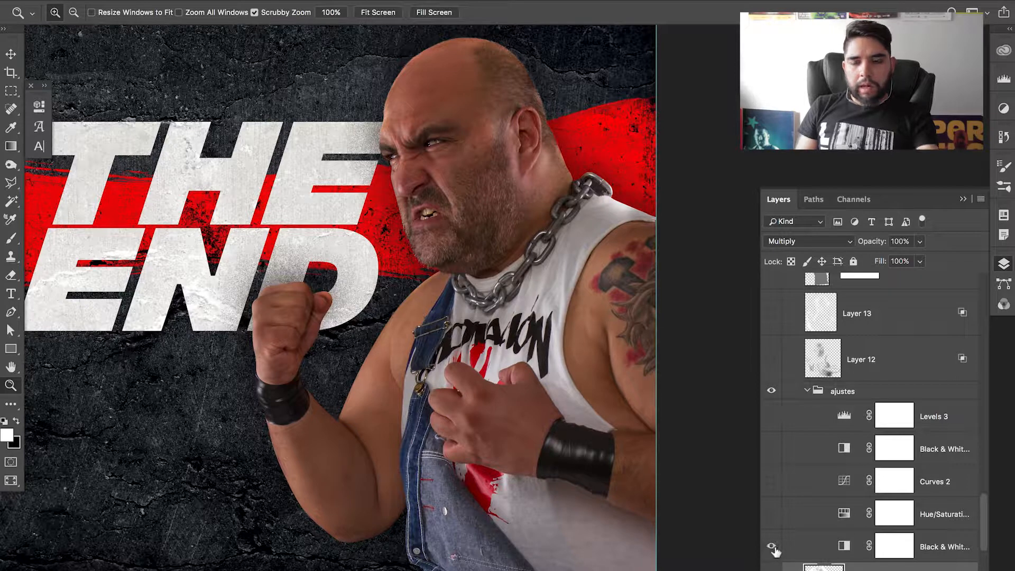
Open the lowest Black & White adjustment's settings, try the automatic values and undo them.
{"action": "left_click", "coordinate": [811, 548]}
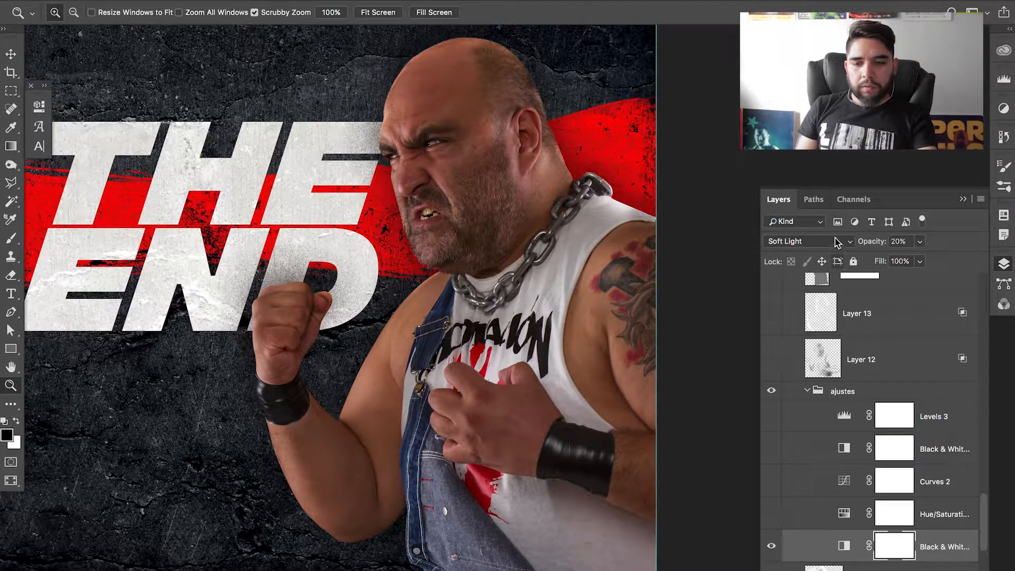
{"action": "double_click", "coordinate": [844, 547]}
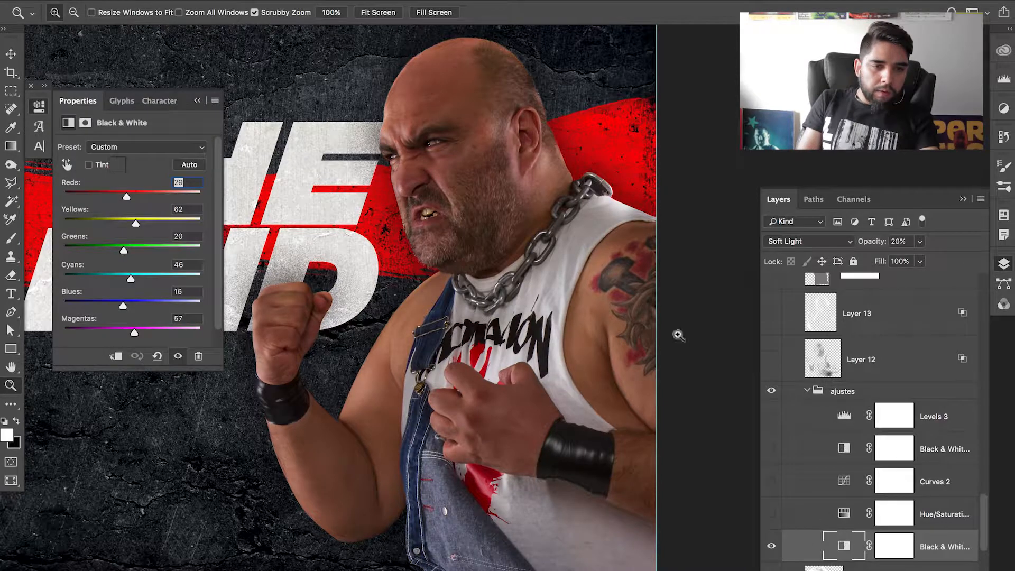
{"action": "left_click", "coordinate": [190, 166]}
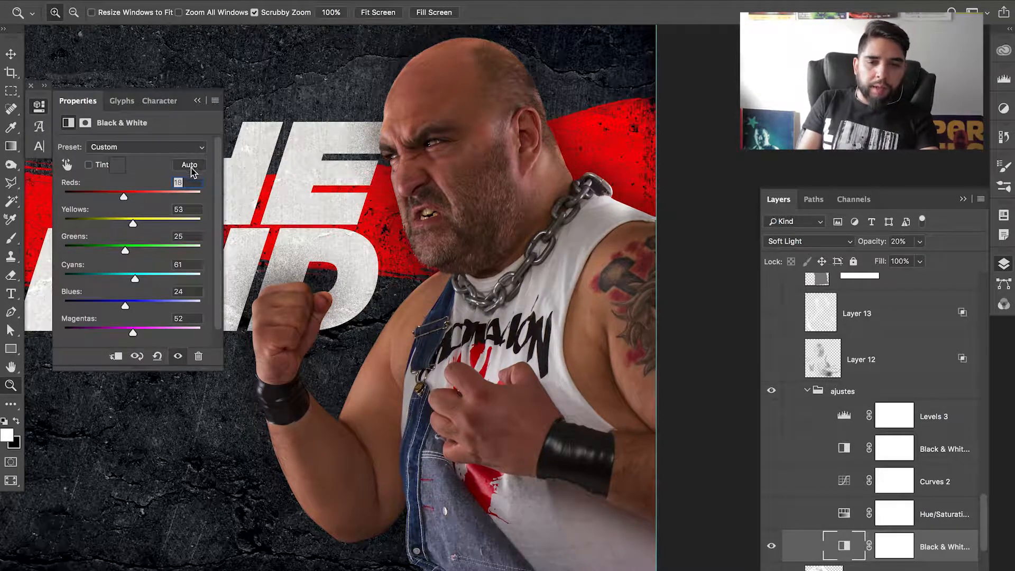
{"action": "key", "text": "super+z"}
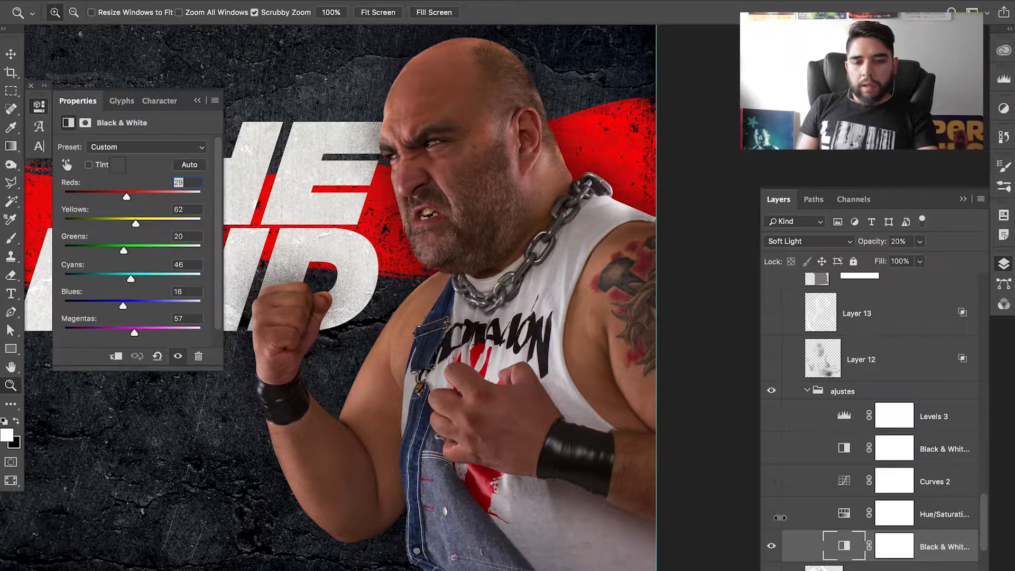
Show the Hue/Saturation and Curves 2 adjustments in the ajustes group and open the Curves 2 settings.
{"action": "left_click", "coordinate": [776, 555]}
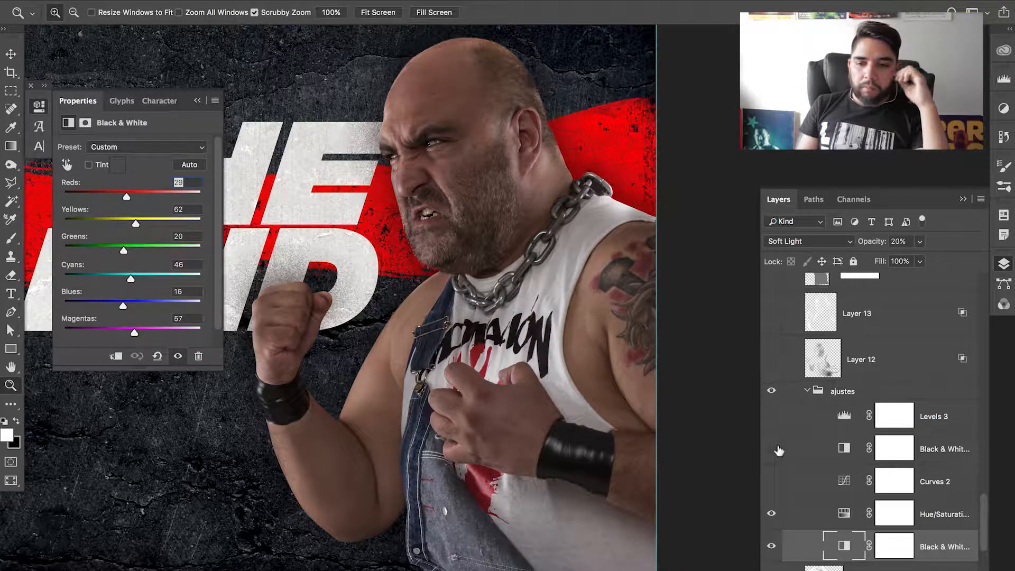
{"action": "left_click", "coordinate": [772, 482]}
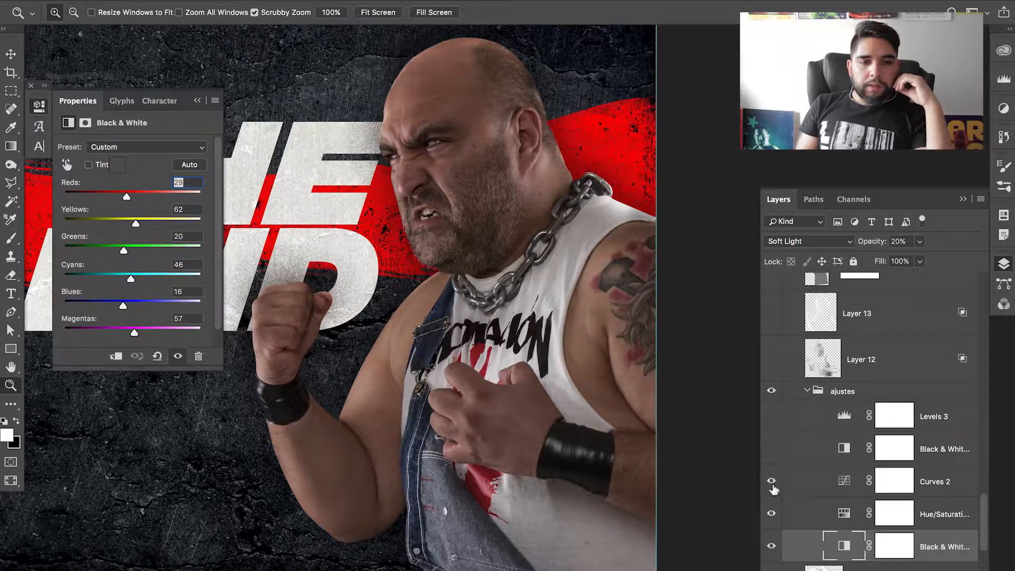
{"action": "left_click", "coordinate": [846, 482]}
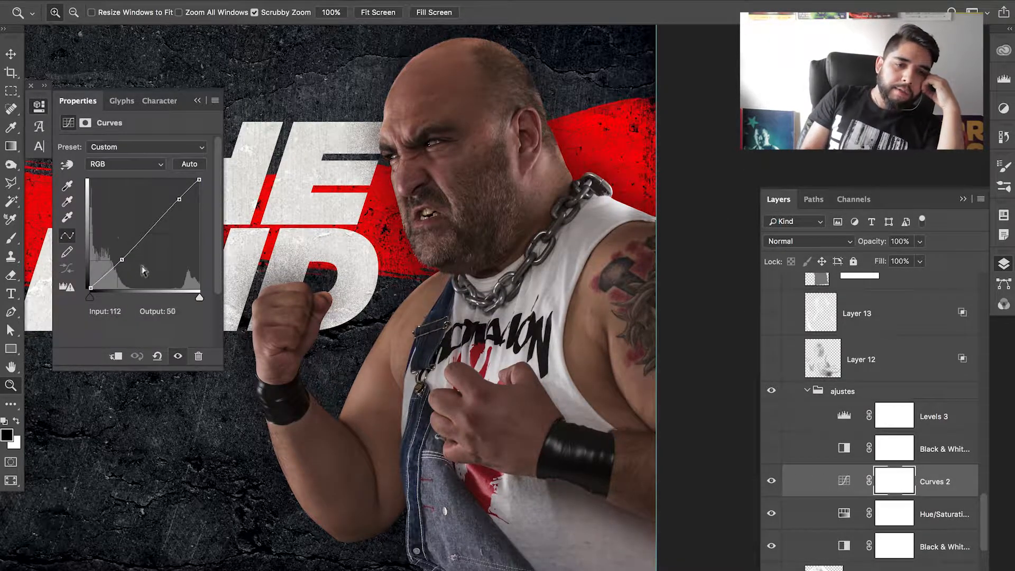
Try shifting the shadow and highlight points of the Curves 2 adjustment and undo the changes.
{"action": "left_click_drag", "start_coordinate": [122, 260], "coordinate": [123, 264]}
{"action": "left_click_drag", "start_coordinate": [179, 199], "coordinate": [173, 196]}
{"action": "key", "text": "super+z"}
{"action": "key", "text": "super+z"}
{"action": "key", "text": "super+z"}
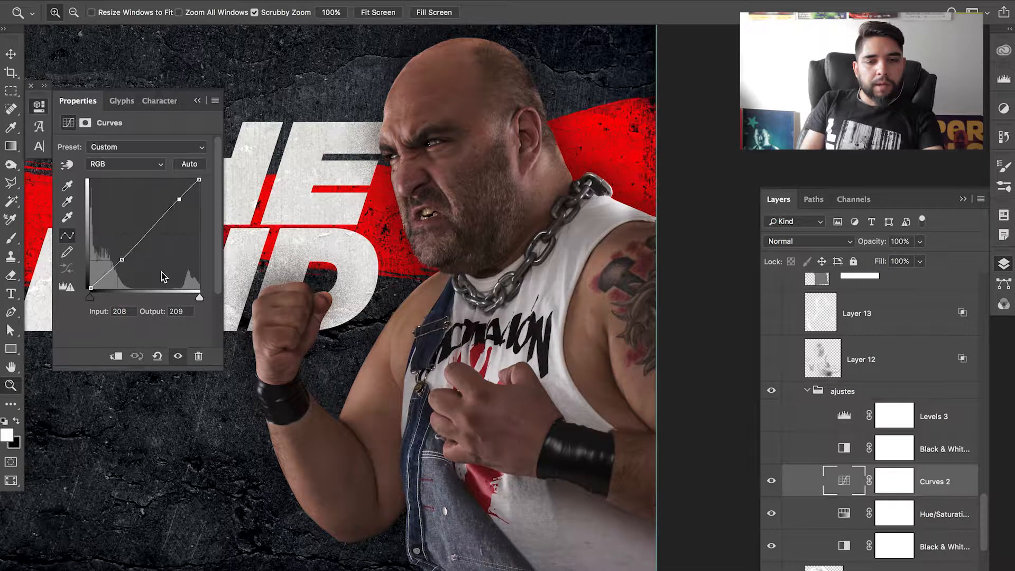
Move the shadow point of the Curves 2 adjustment to input 64, output 55.
{"action": "key", "text": "super+z"}
{"action": "key", "text": "super+z"}
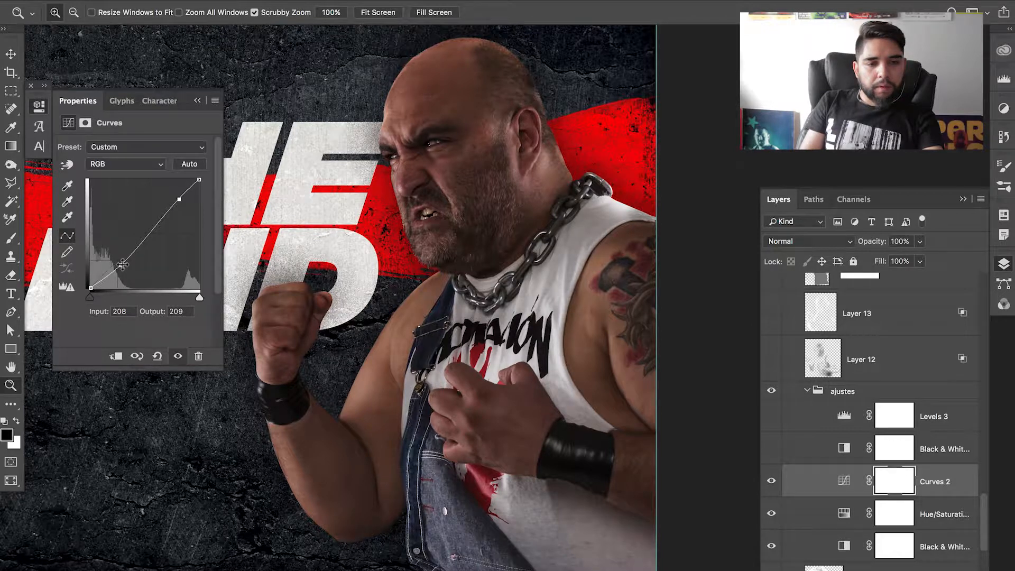
{"action": "left_click_drag", "start_coordinate": [122, 265], "coordinate": [118, 264]}
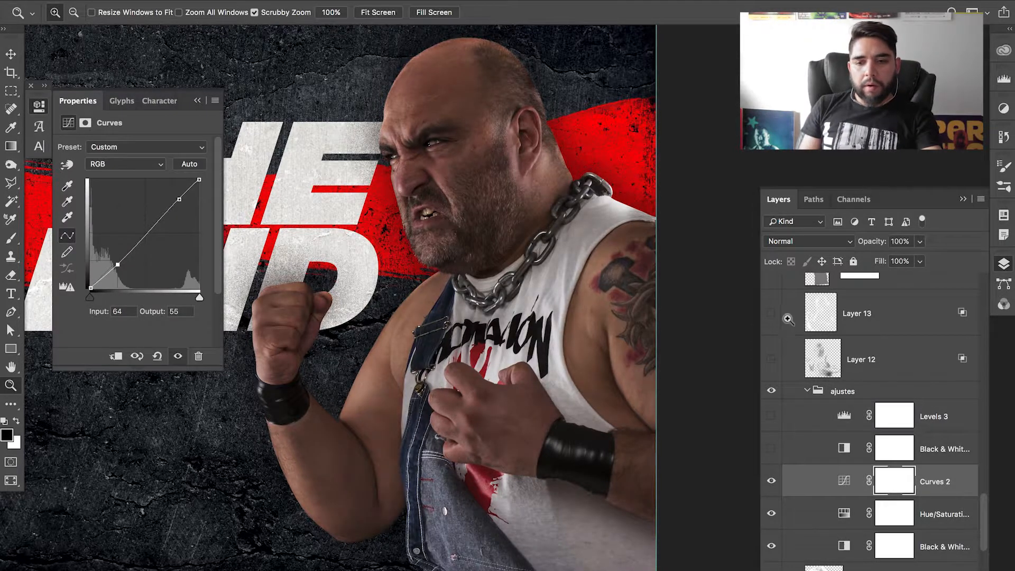
Show the upper Black & White and the Levels 3 adjustments in the ajustes group and examine the settings of each.
{"action": "left_click", "coordinate": [772, 449]}
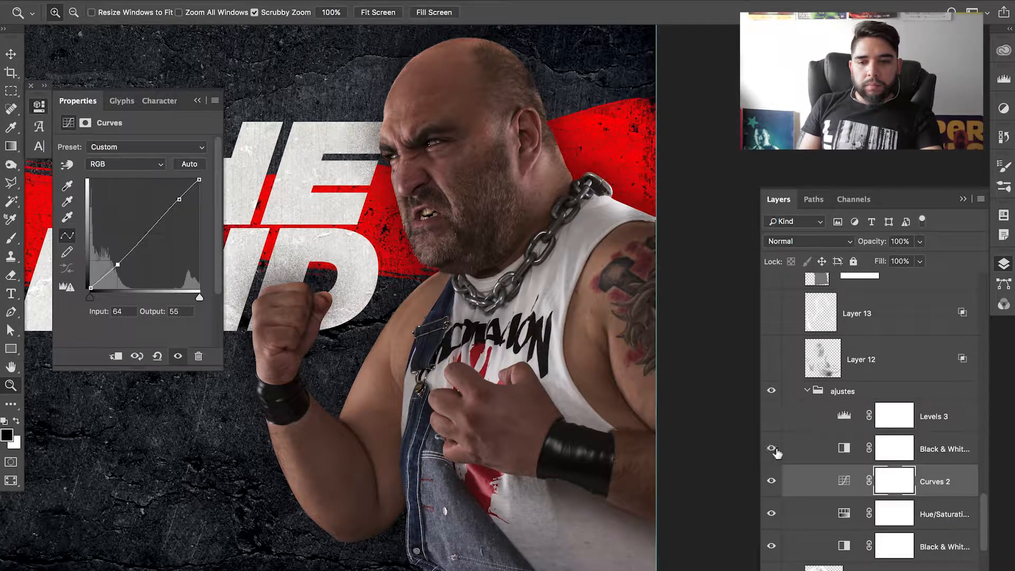
{"action": "left_click", "coordinate": [812, 457]}
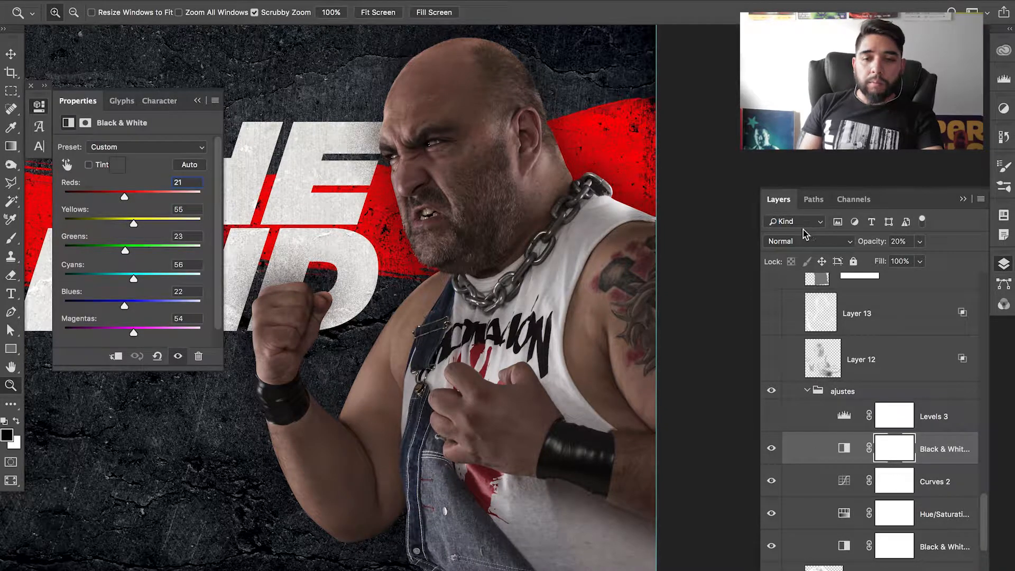
{"action": "left_click", "coordinate": [772, 417]}
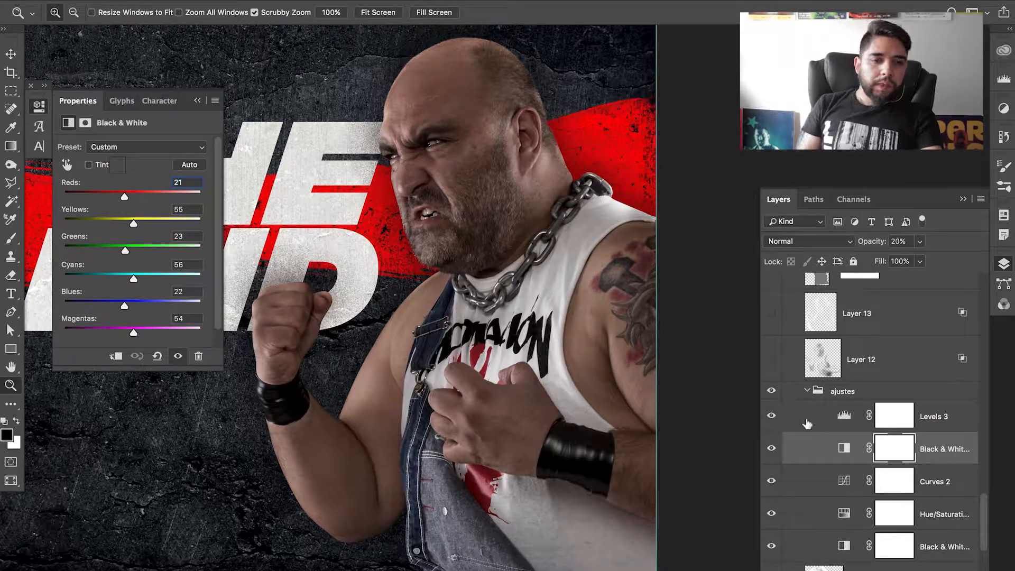
{"action": "left_click", "coordinate": [837, 418]}
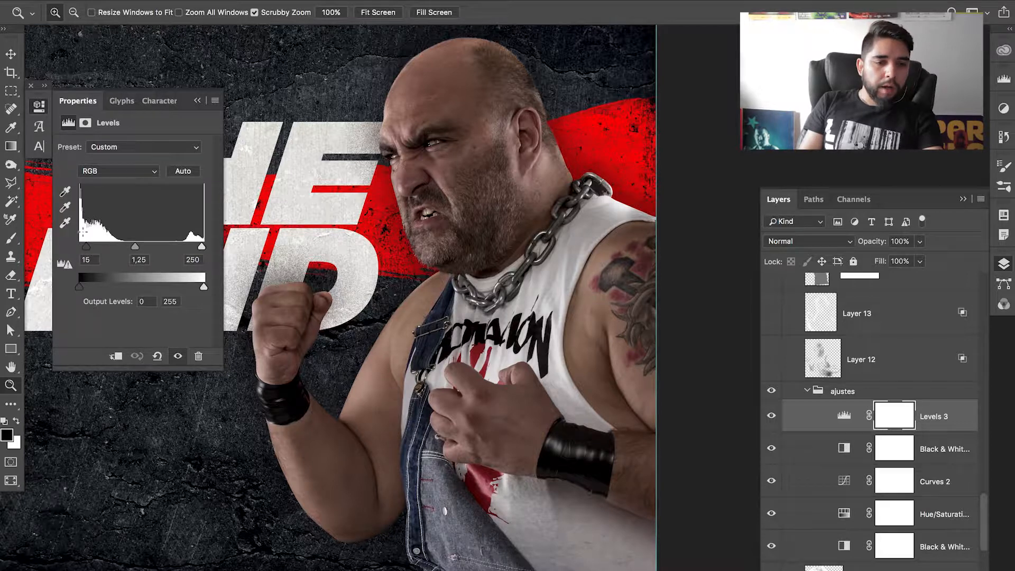
{"action": "left_click_drag", "start_coordinate": [86, 249], "coordinate": [86, 247]}
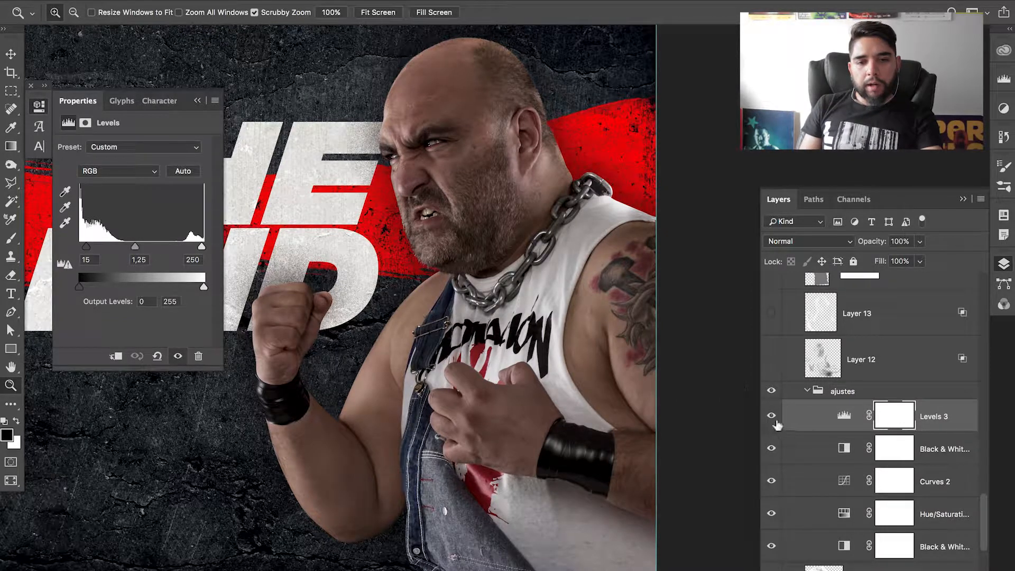
Compare the wrestler with and without the ajustes group, leave it visible and collapse the group.
{"action": "left_click", "coordinate": [772, 392]}
{"action": "left_click", "coordinate": [772, 392]}
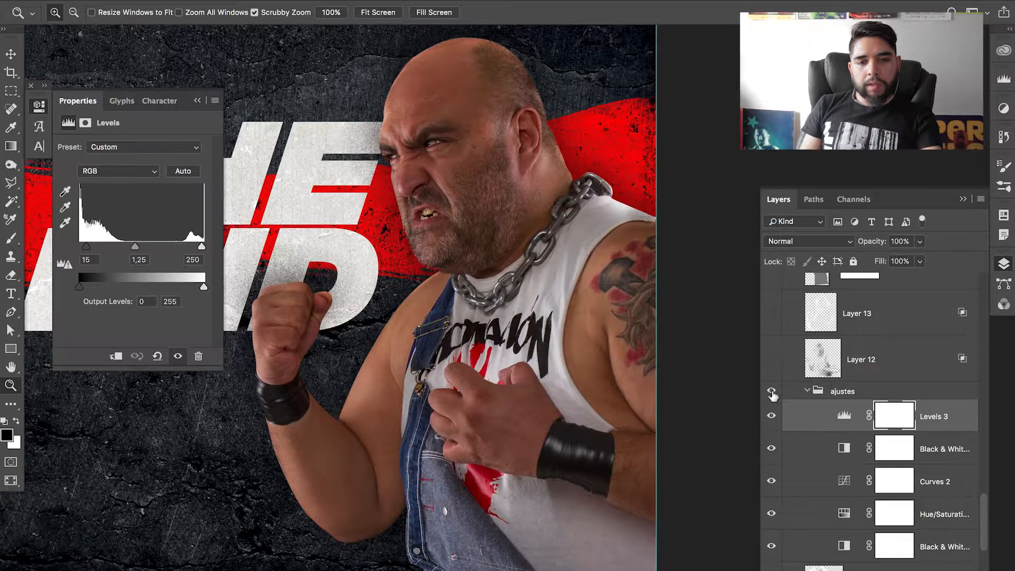
{"action": "left_click", "coordinate": [772, 393]}
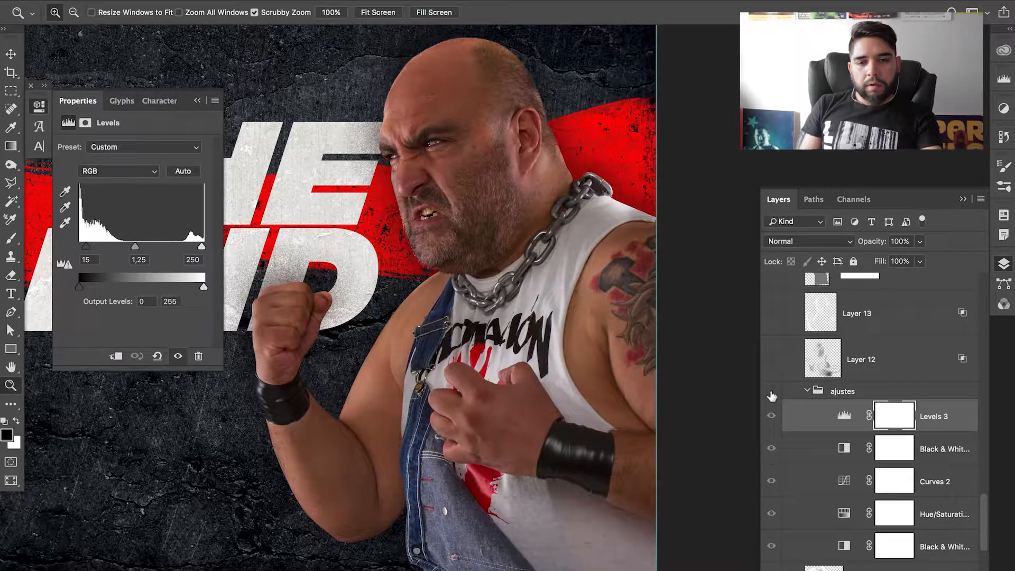
{"action": "left_click", "coordinate": [772, 392]}
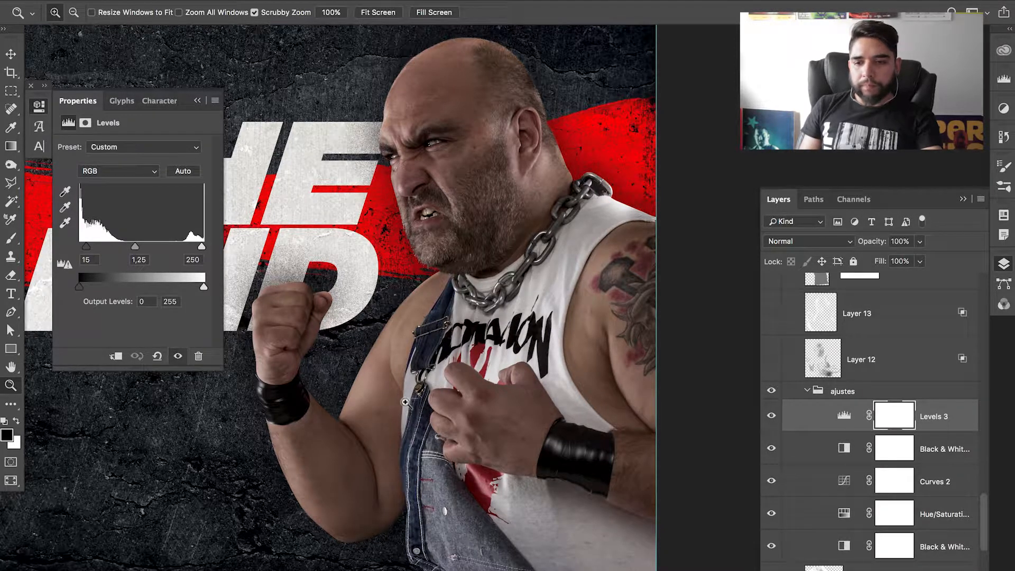
{"action": "left_click_drag", "start_coordinate": [980, 510], "coordinate": [979, 491]}
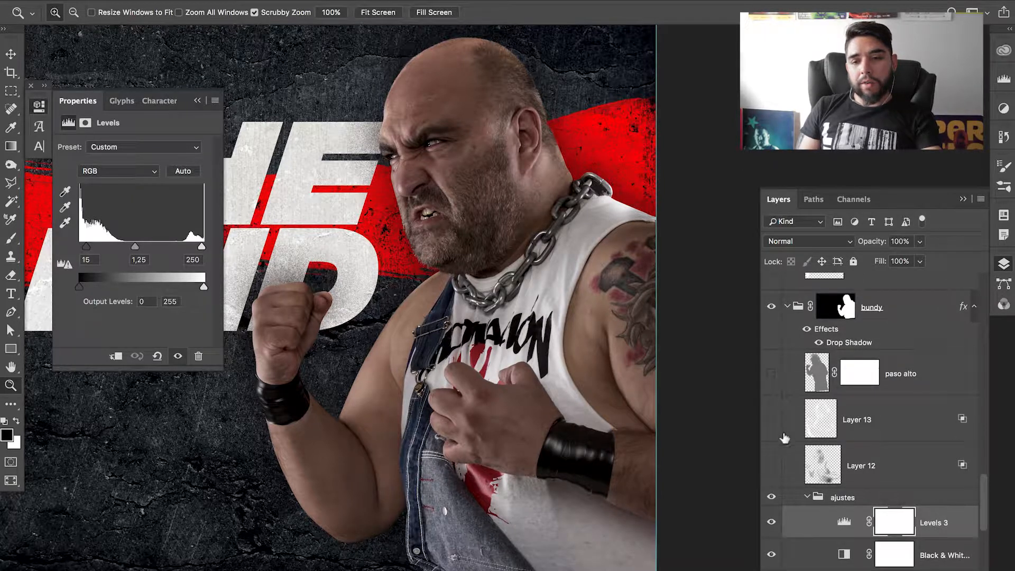
{"action": "left_click", "coordinate": [809, 498]}
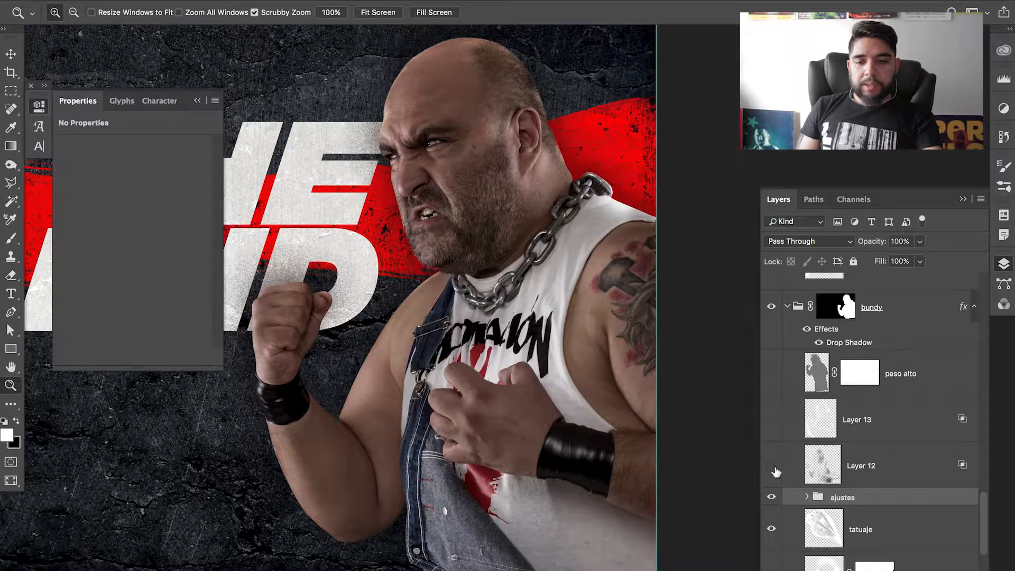
Show Layer 12, activate the Brush tool and keep the layer's blend mode at Soft Light.
{"action": "left_click", "coordinate": [824, 467]}
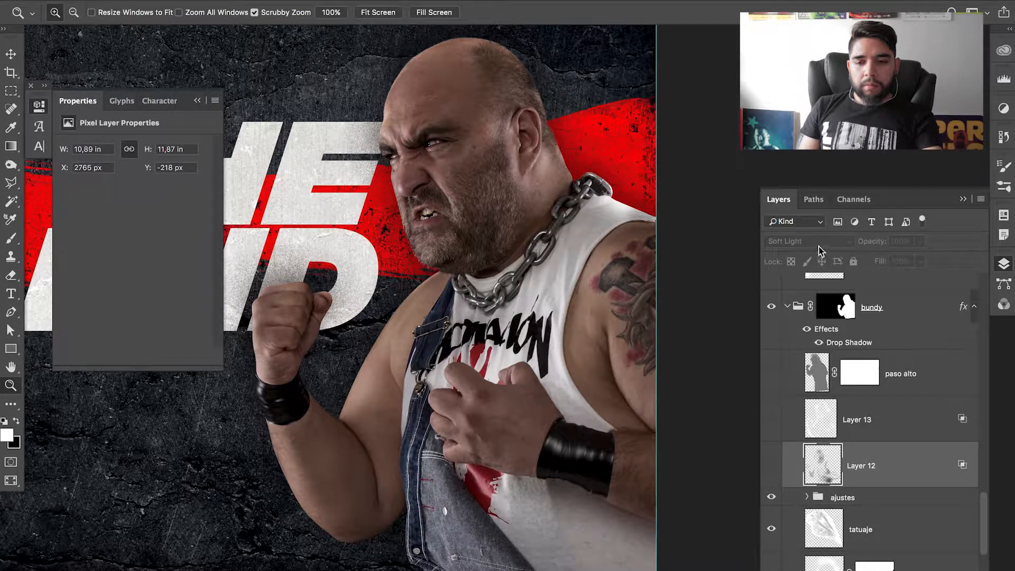
{"action": "left_click", "coordinate": [772, 465]}
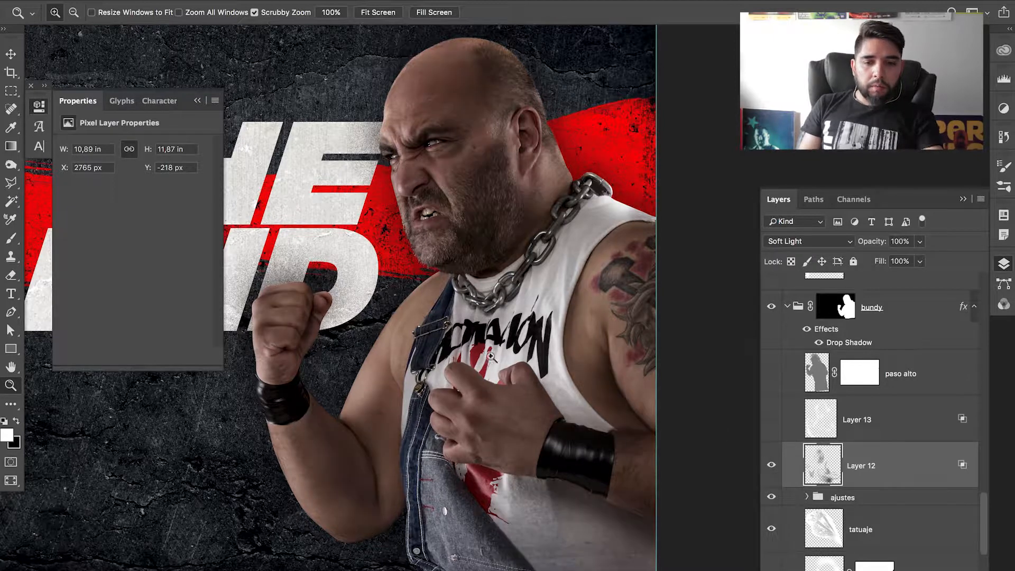
{"action": "key", "text": "b"}
{"action": "mouse_move", "coordinate": [486, 284]}
{"action": "left_mouse_down"}
{"action": "mouse_move", "coordinate": [515, 283]}
{"action": "mouse_move", "coordinate": [521, 264]}
{"action": "left_mouse_up"}
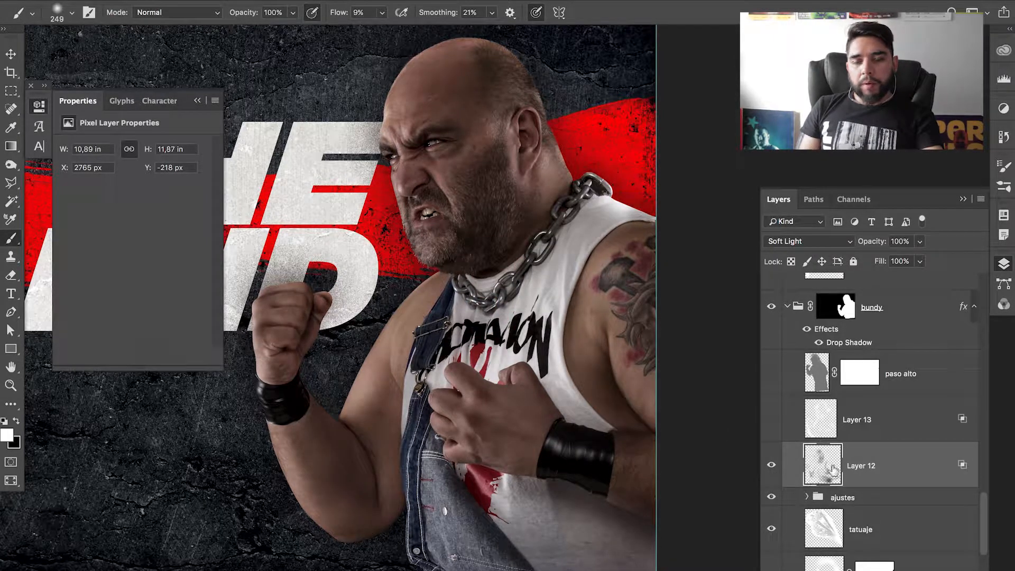
{"action": "left_click", "coordinate": [823, 242]}
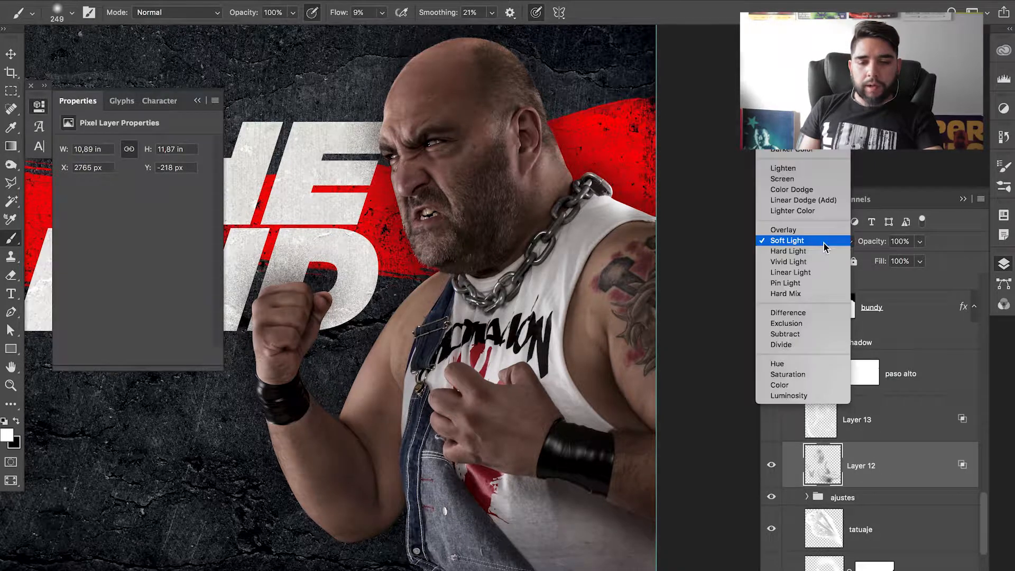
{"action": "left_click", "coordinate": [821, 241]}
Compare the wrestler with and without the Layer 12 light and shadow painting, leaving the layer visible.
{"action": "left_click", "coordinate": [772, 465]}
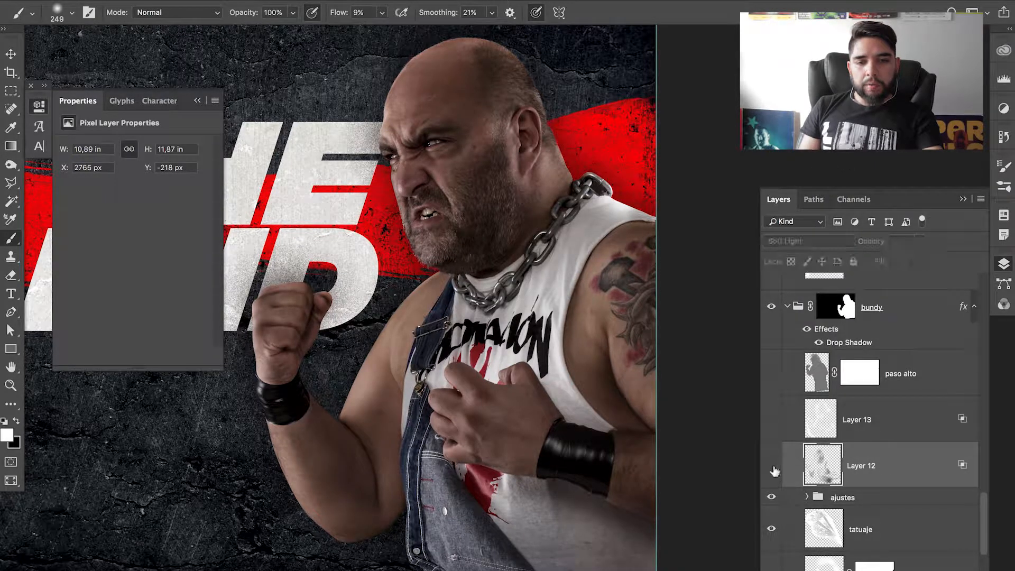
{"action": "left_click", "coordinate": [772, 470]}
{"action": "left_click", "coordinate": [772, 470]}
{"action": "left_click", "coordinate": [771, 472]}
{"action": "left_click", "coordinate": [769, 479]}
{"action": "left_click", "coordinate": [767, 479]}
{"action": "left_click", "coordinate": [767, 480]}
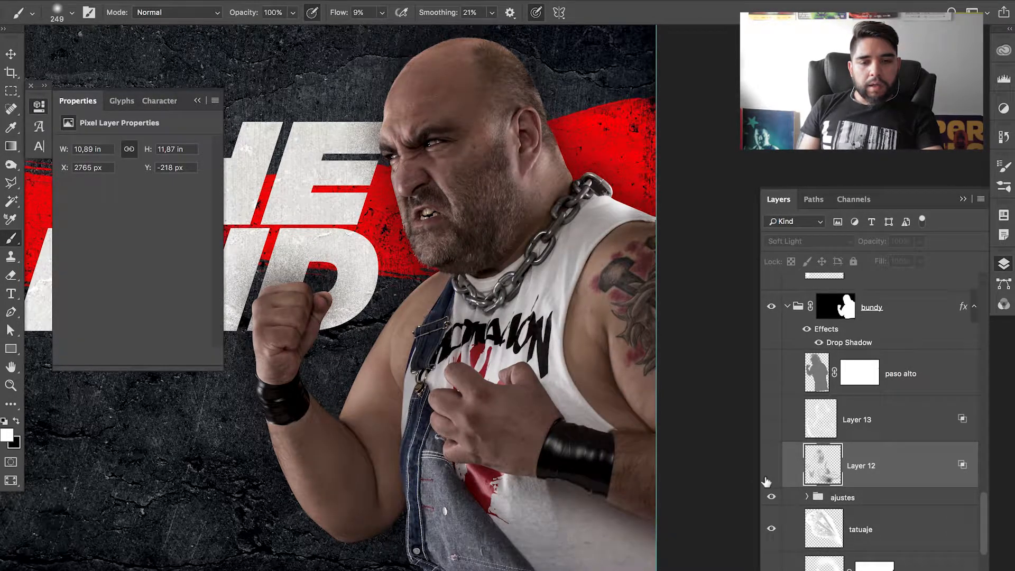
{"action": "left_click", "coordinate": [768, 480]}
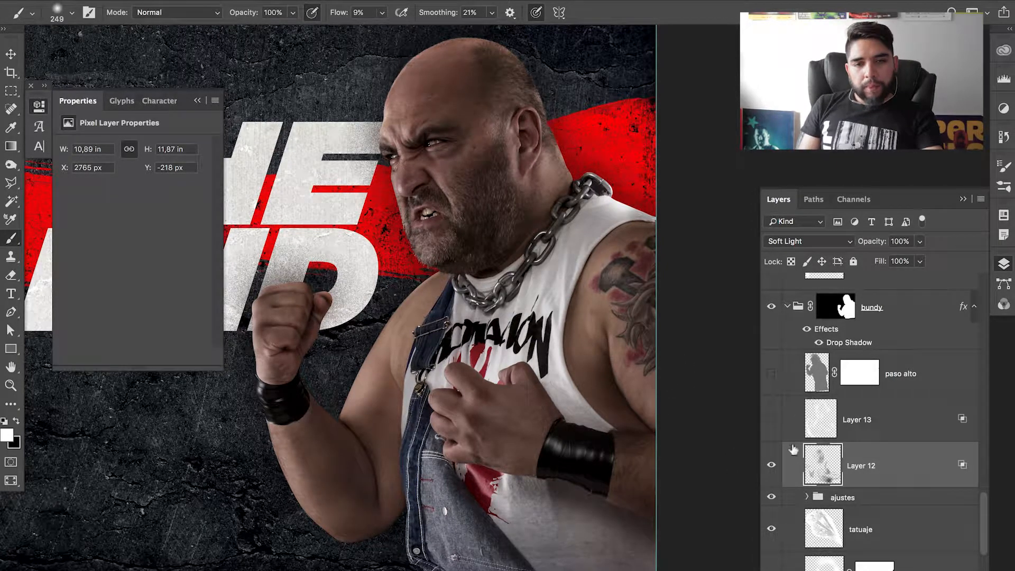
{"action": "left_click", "coordinate": [773, 476]}
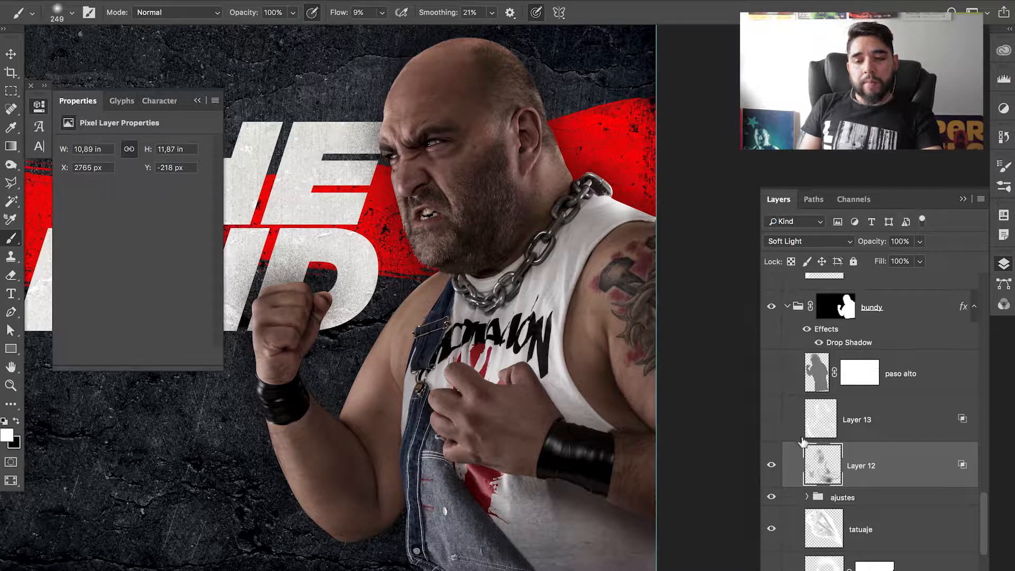
Show Layer 13 and compare the wrestler with and without Layers 12 and 13, leaving both visible.
{"action": "left_click", "coordinate": [773, 421]}
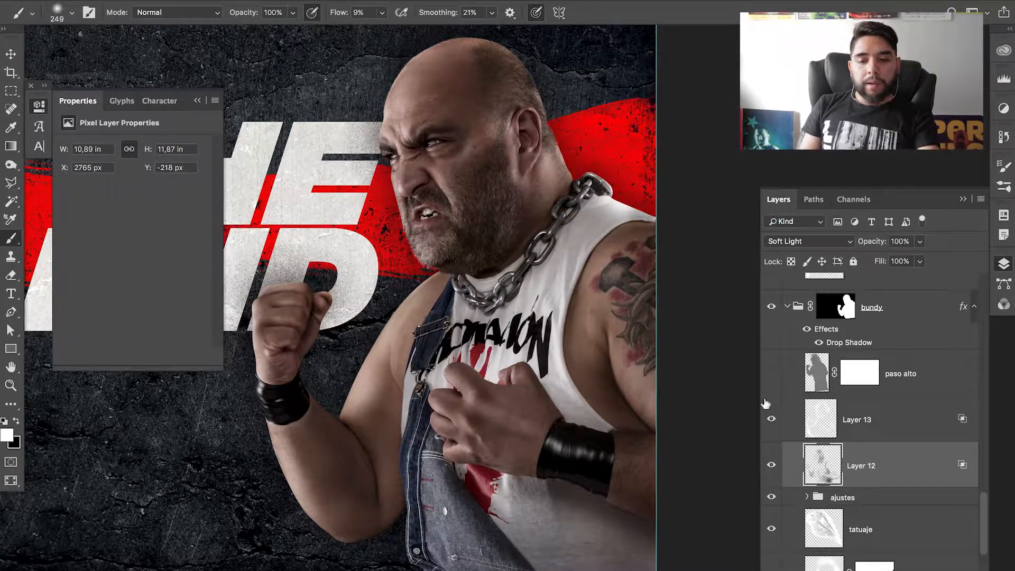
{"action": "left_click", "coordinate": [771, 464]}
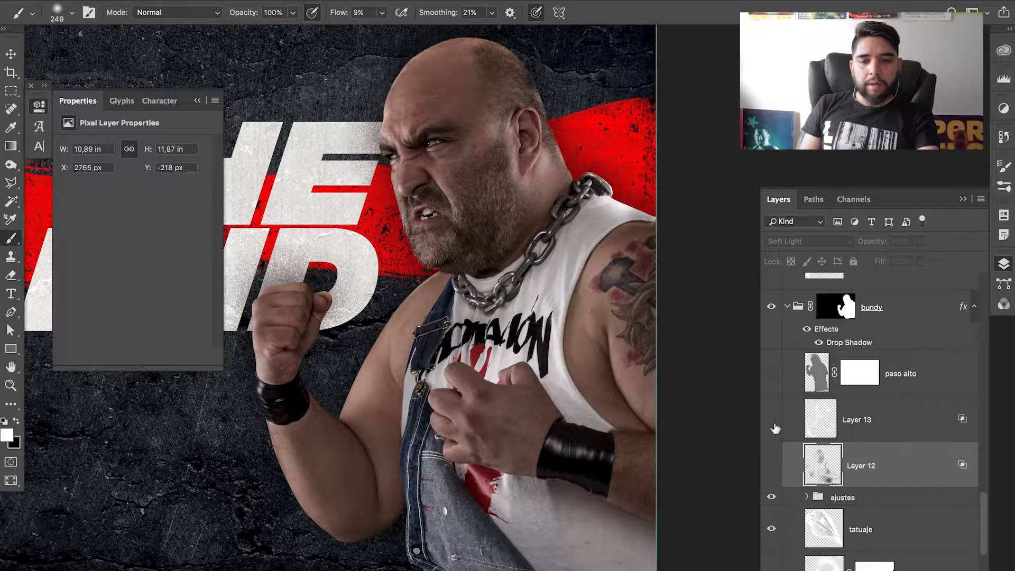
{"action": "left_click", "coordinate": [771, 465]}
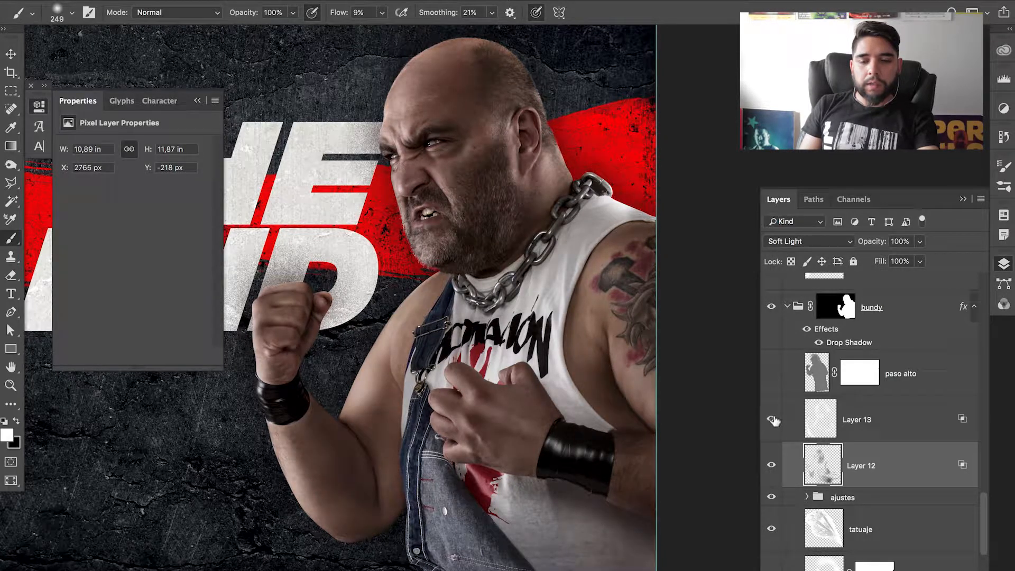
Open Layer 13's blending options and set the Underlying Layer shadow split of Blend If to 0 / 151.
{"action": "left_click", "coordinate": [877, 428]}
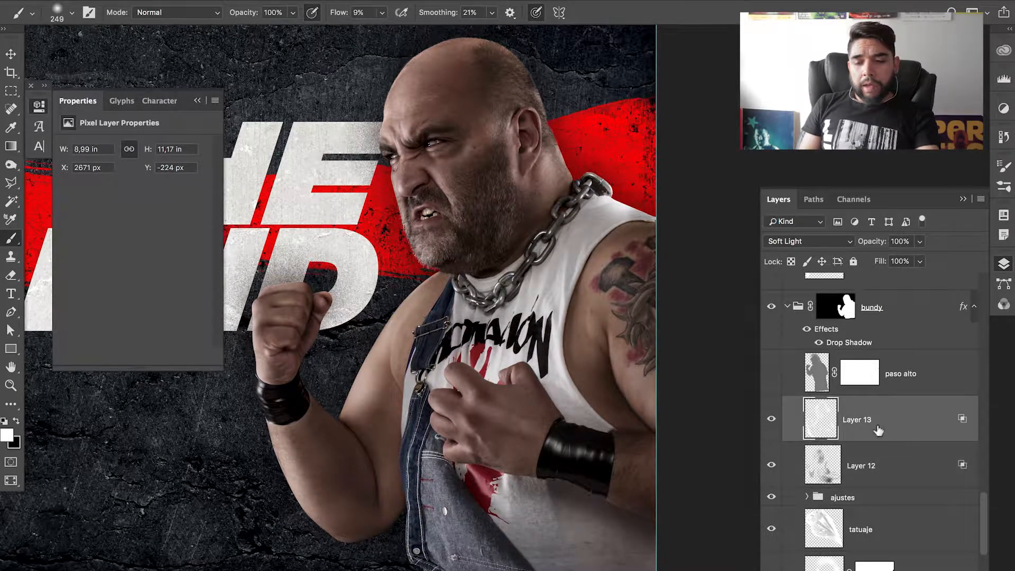
{"action": "double_click", "coordinate": [923, 419]}
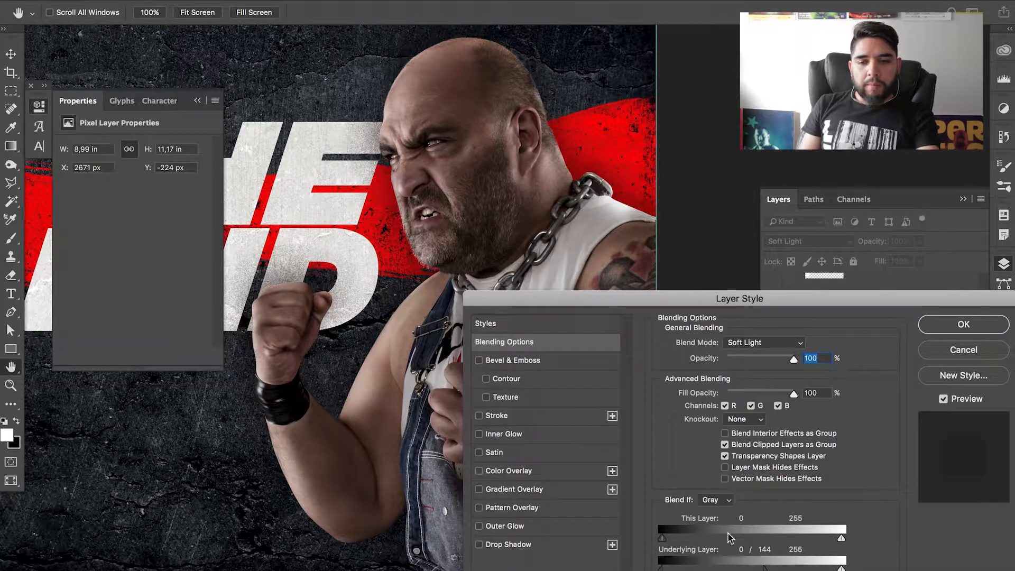
{"action": "left_click_drag", "start_coordinate": [680, 307], "coordinate": [730, 304]}
{"action": "left_click_drag", "start_coordinate": [394, 386], "coordinate": [332, 391]}
{"action": "left_click", "coordinate": [197, 101]}
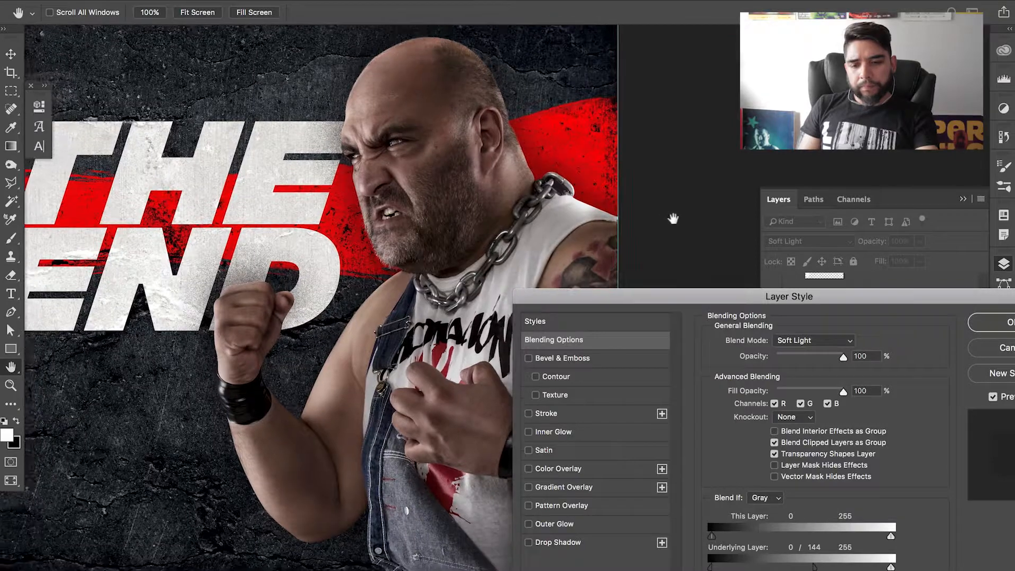
{"action": "left_click_drag", "start_coordinate": [671, 217], "coordinate": [704, 219]}
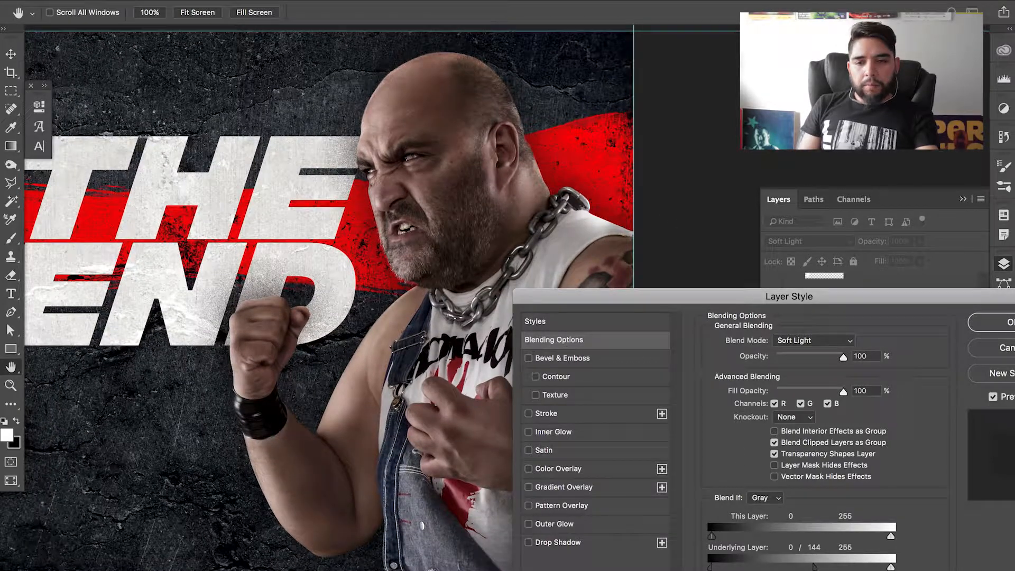
{"action": "left_click_drag", "start_coordinate": [738, 297], "coordinate": [751, 212]}
{"action": "mouse_move", "coordinate": [826, 483]}
{"action": "left_mouse_down"}
{"action": "mouse_move", "coordinate": [738, 481]}
{"action": "mouse_move", "coordinate": [712, 495]}
{"action": "mouse_move", "coordinate": [734, 484]}
{"action": "mouse_move", "coordinate": [834, 487]}
{"action": "left_mouse_up"}
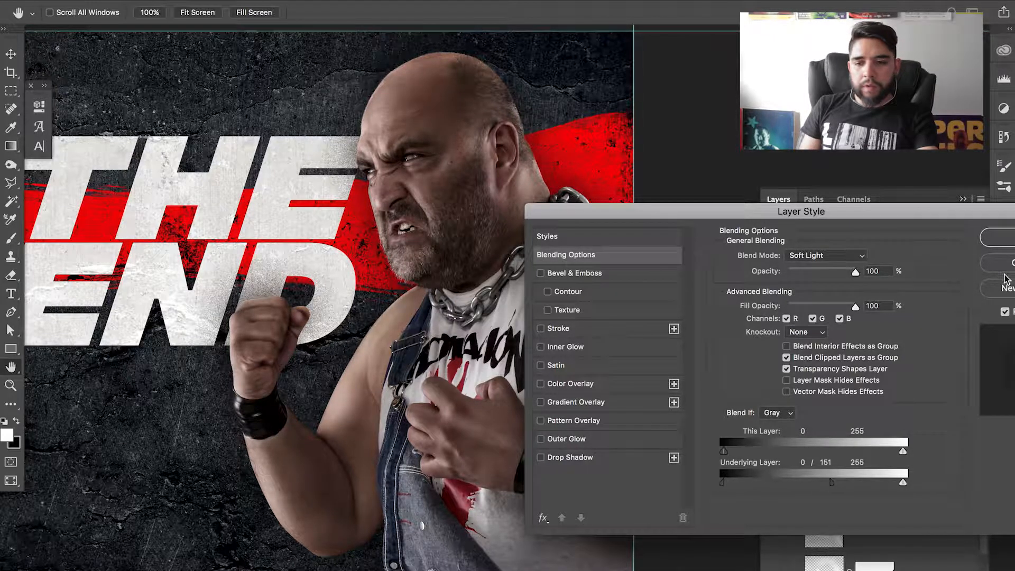
{"action": "key", "text": "Return"}
Open Layer 12's blending options and set the Underlying Layer highlight split of Blend If to 107 / 255.
{"action": "double_click", "coordinate": [895, 480]}
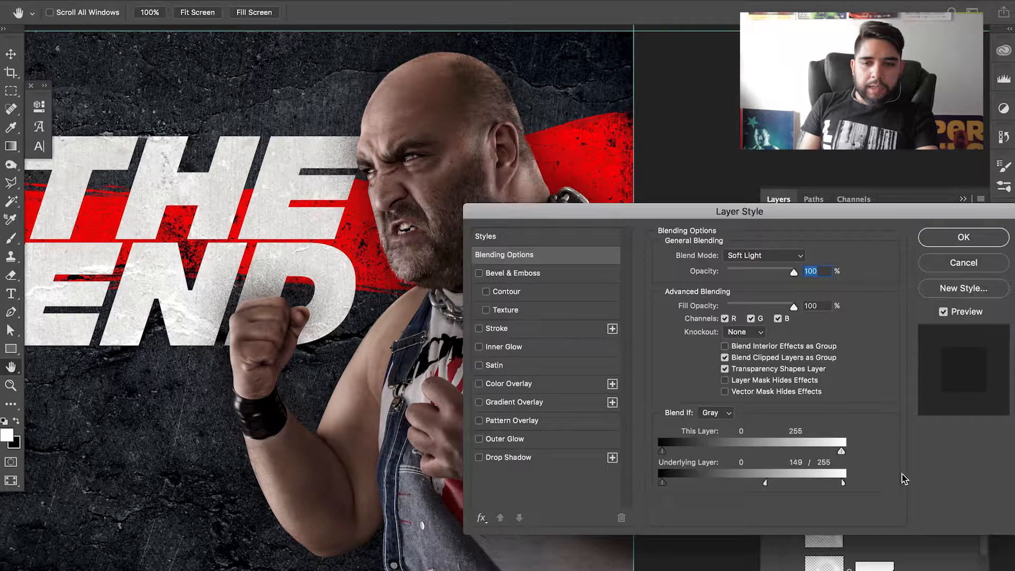
{"action": "left_click_drag", "start_coordinate": [642, 211], "coordinate": [754, 161]}
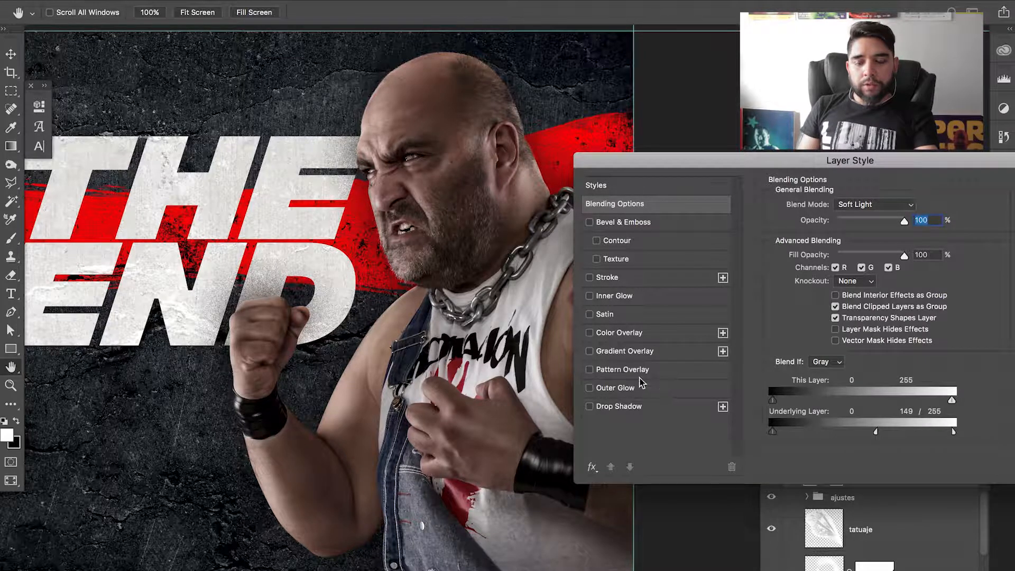
{"action": "left_click_drag", "start_coordinate": [876, 431], "coordinate": [811, 432]}
{"action": "left_click_drag", "start_coordinate": [934, 431], "coordinate": [847, 441]}
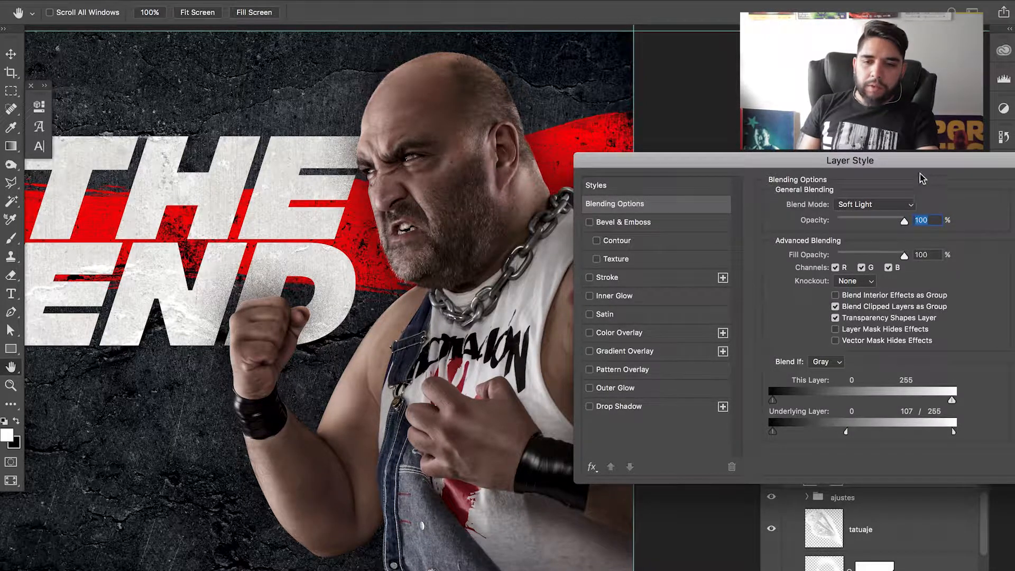
{"action": "key", "text": "Return"}
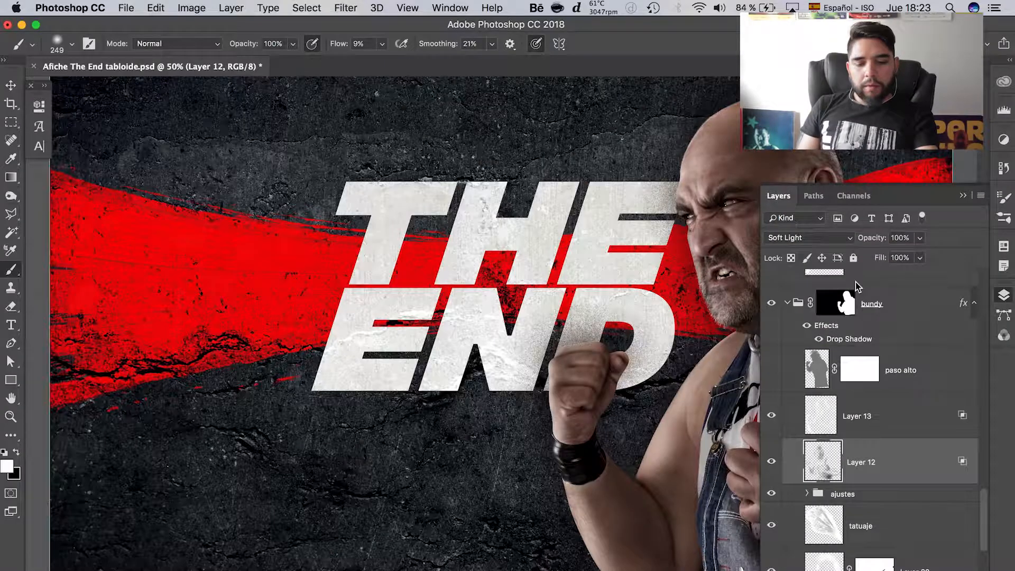
Show the paso alto layer over the wrestler's face.
{"action": "left_click_drag", "start_coordinate": [628, 355], "coordinate": [463, 358]}
{"action": "key", "text": "z"}
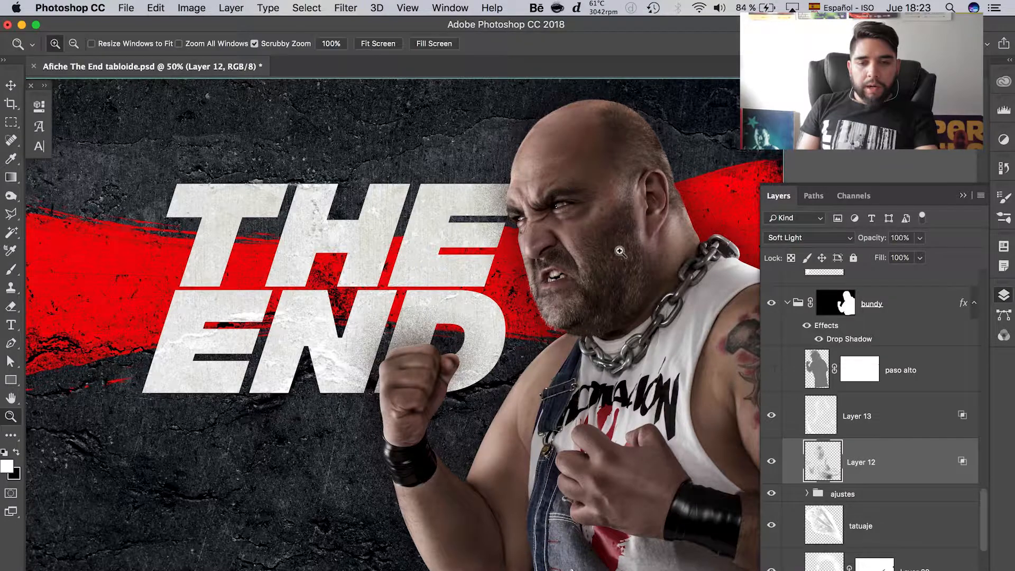
{"action": "left_click", "coordinate": [625, 257]}
{"action": "left_click", "coordinate": [608, 290]}
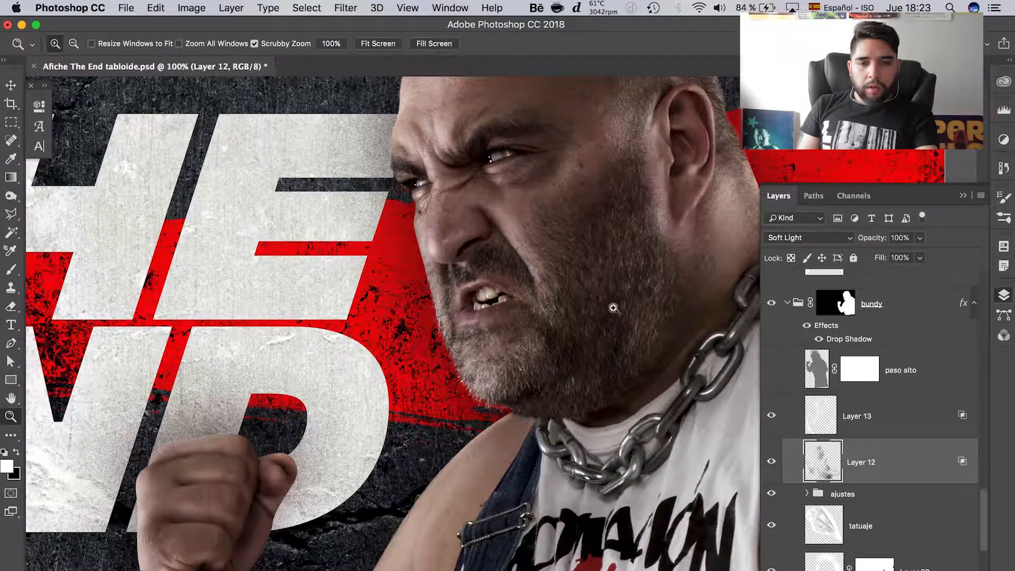
{"action": "left_click_drag", "start_coordinate": [631, 356], "coordinate": [597, 416]}
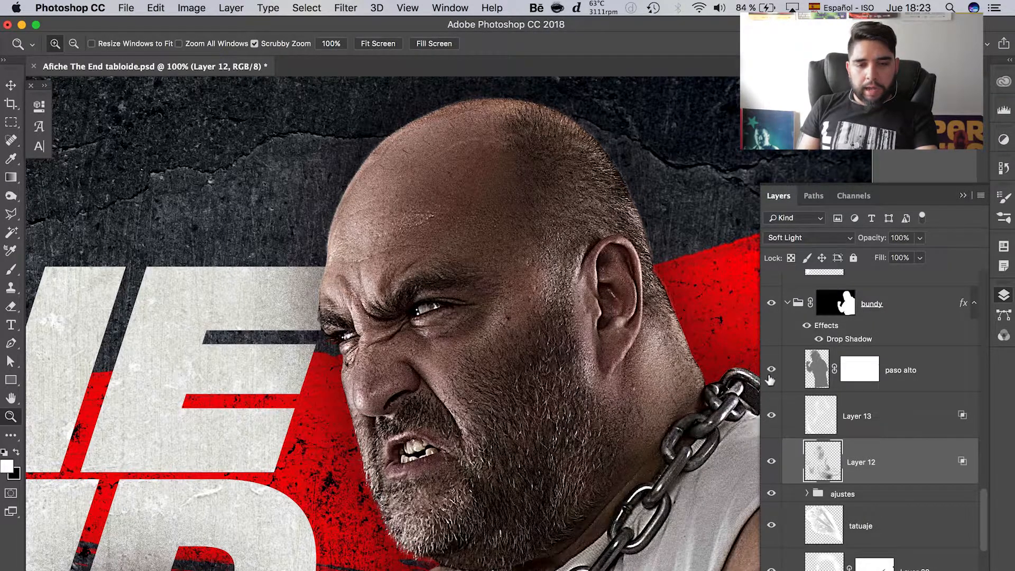
Examine the sharpened skin, beard and eye detail of the wrestler's face up close with paso alto visible.
{"action": "scroll", "coordinate": [532, 390], "scroll_direction": "down", "scroll_amount": 3}
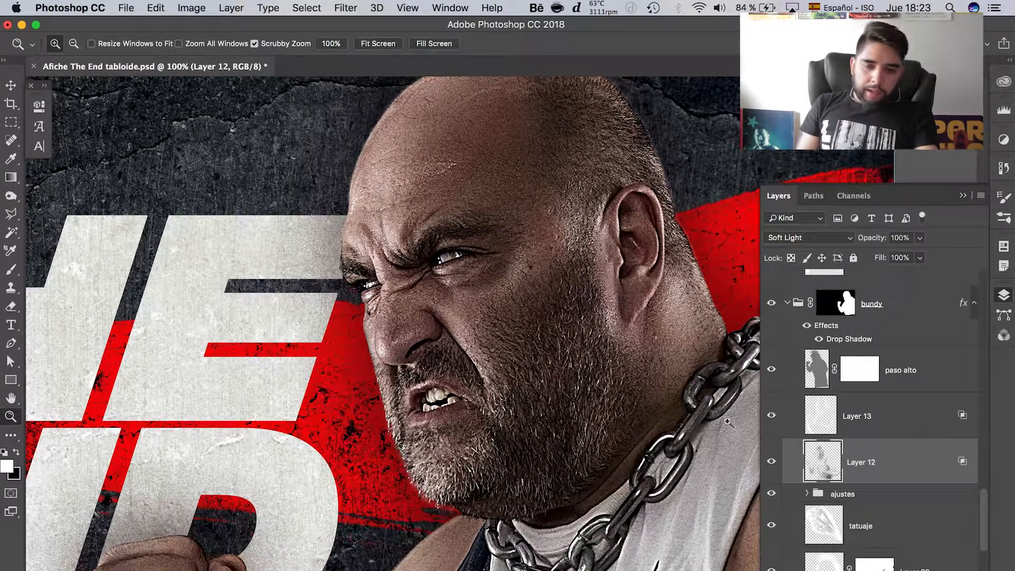
{"action": "left_click", "coordinate": [541, 390]}
{"action": "left_click", "coordinate": [522, 385]}
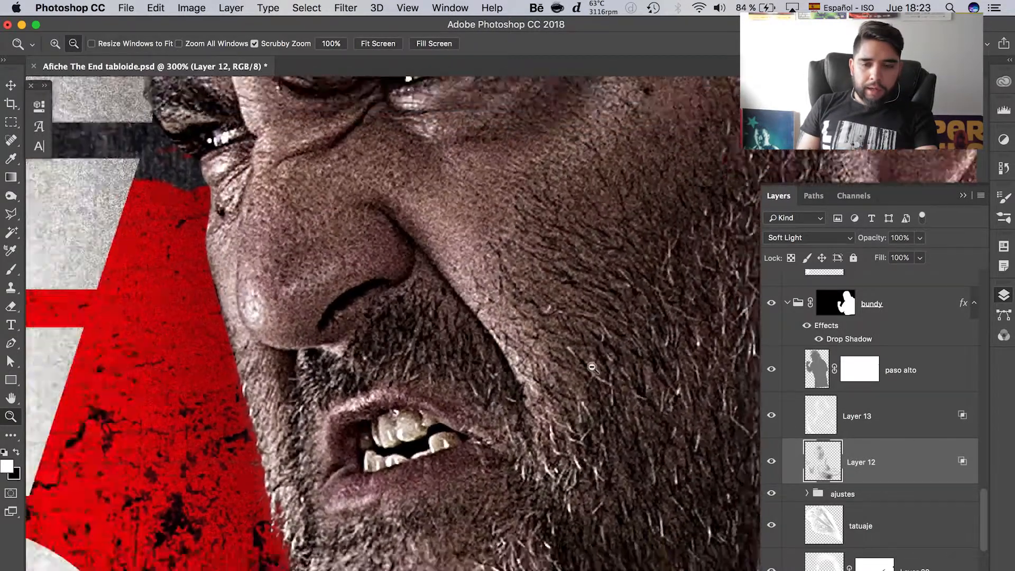
{"action": "left_click", "coordinate": [591, 367], "text": "alt"}
{"action": "left_click", "coordinate": [591, 366], "text": "alt"}
{"action": "scroll", "coordinate": [595, 359], "scroll_direction": "right", "scroll_amount": 5}
{"action": "scroll", "coordinate": [595, 359], "scroll_direction": "down", "scroll_amount": 3}
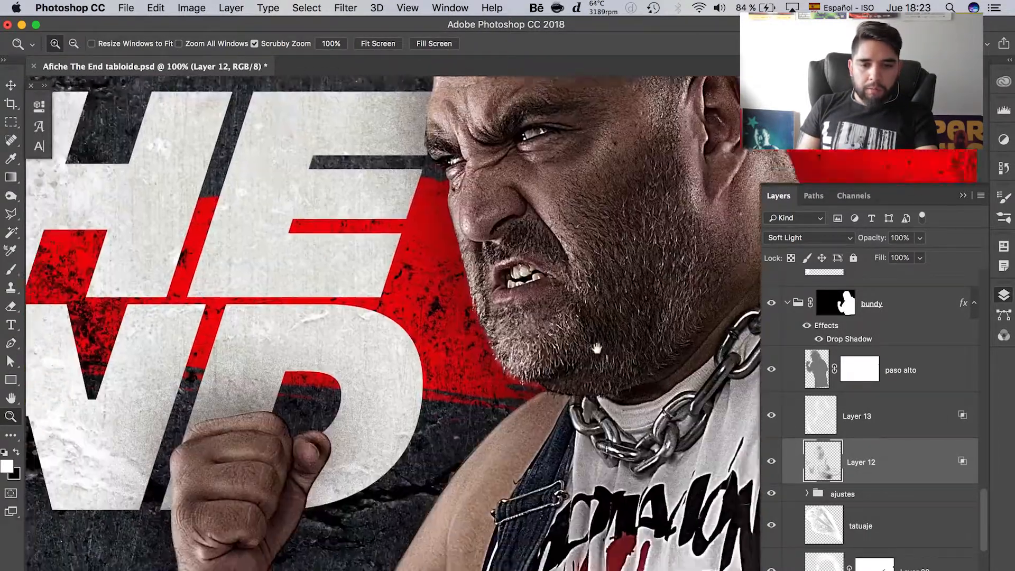
{"action": "scroll", "coordinate": [597, 349], "scroll_direction": "down", "scroll_amount": 5}
{"action": "scroll", "coordinate": [571, 370], "scroll_direction": "up", "scroll_amount": 10}
{"action": "scroll", "coordinate": [571, 370], "scroll_direction": "right", "scroll_amount": 4}
{"action": "left_click", "coordinate": [546, 391]}
{"action": "scroll", "coordinate": [571, 370], "scroll_direction": "down", "scroll_amount": 5}
{"action": "scroll", "coordinate": [571, 370], "scroll_direction": "left", "scroll_amount": 3}
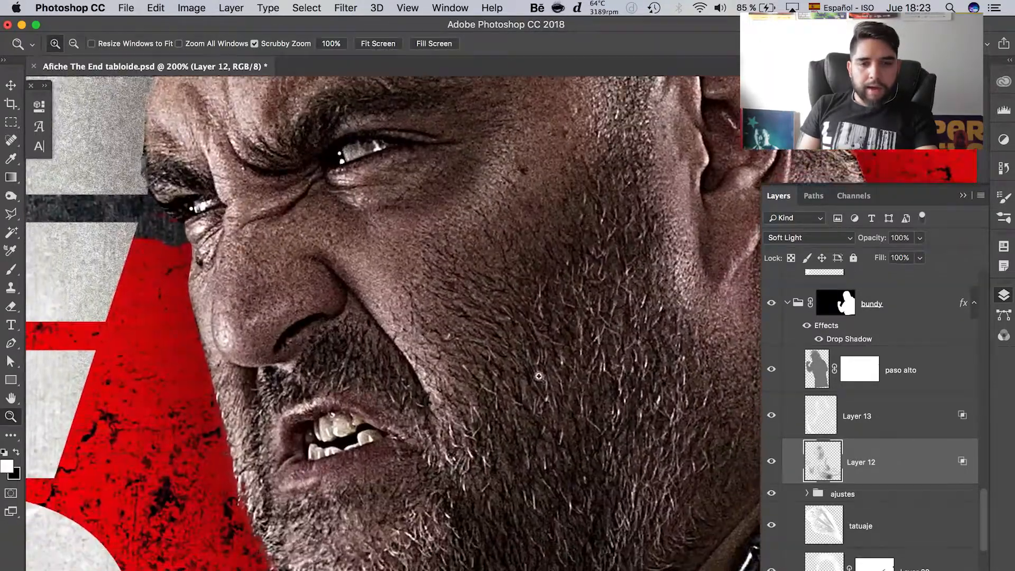
{"action": "scroll", "coordinate": [575, 400], "scroll_direction": "up", "scroll_amount": 2}
{"action": "scroll", "coordinate": [574, 400], "scroll_direction": "up", "scroll_amount": 3}
{"action": "scroll", "coordinate": [581, 367], "scroll_direction": "right", "scroll_amount": 2}
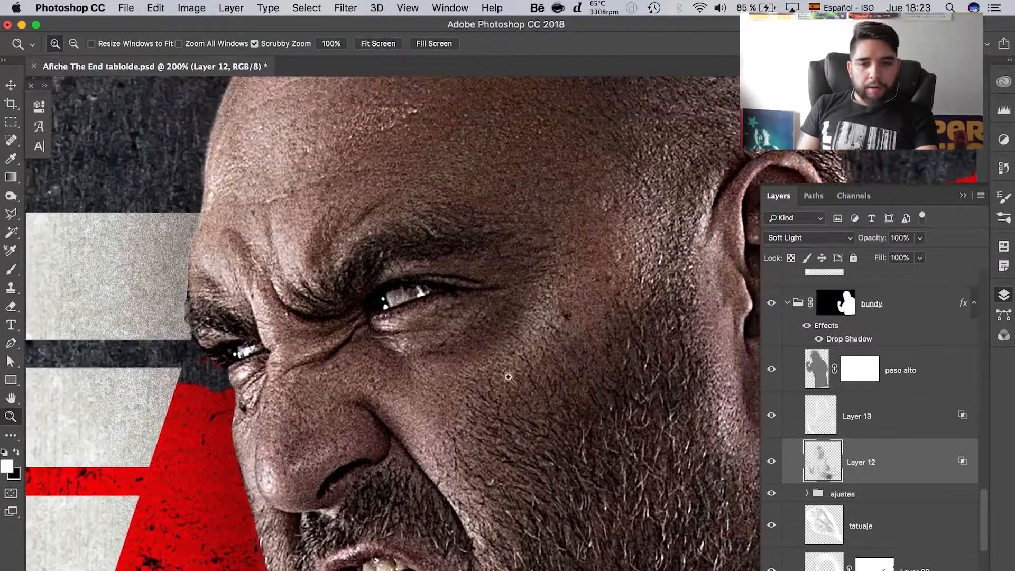
{"action": "scroll", "coordinate": [585, 367], "scroll_direction": "up", "scroll_amount": 5}
{"action": "scroll", "coordinate": [585, 367], "scroll_direction": "right", "scroll_amount": 3}
{"action": "scroll", "coordinate": [565, 401], "scroll_direction": "down", "scroll_amount": 8}
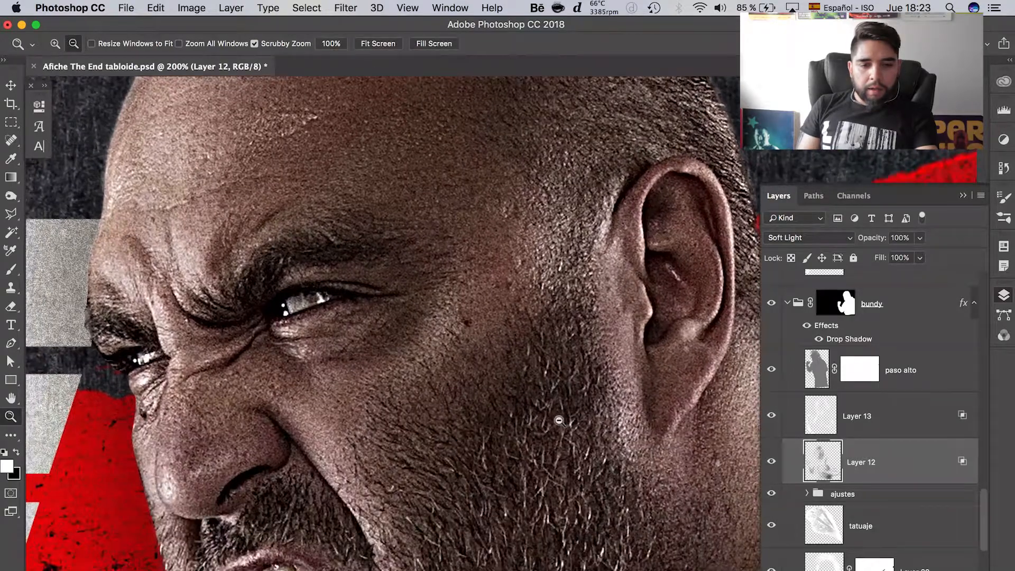
{"action": "left_click", "coordinate": [558, 421], "text": "alt"}
{"action": "scroll", "coordinate": [570, 436], "scroll_direction": "down", "scroll_amount": 2}
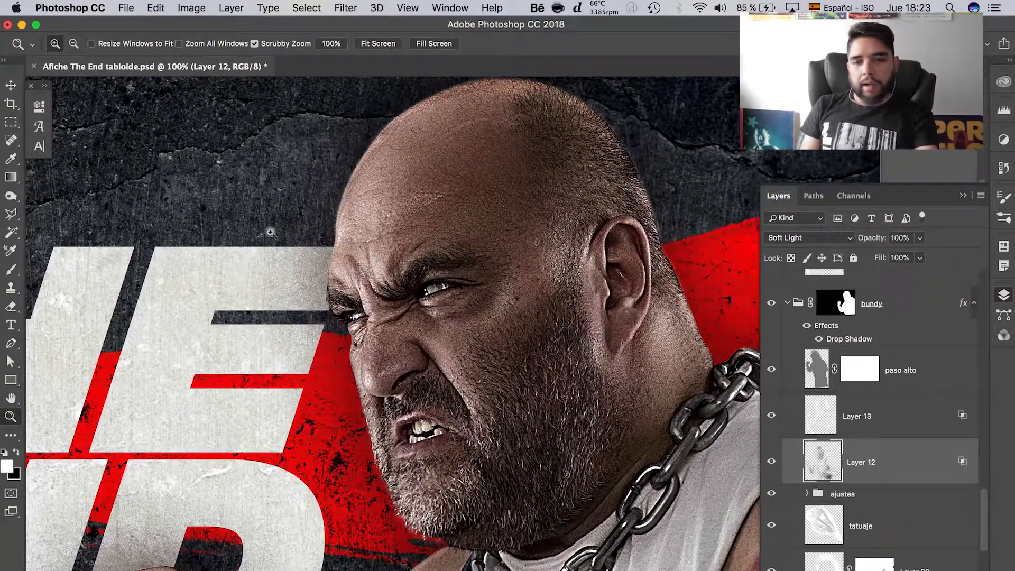
Compare the face with and without the paso alto layer, select the layer and leave it hidden.
{"action": "left_click", "coordinate": [772, 377]}
{"action": "left_click", "coordinate": [906, 372]}
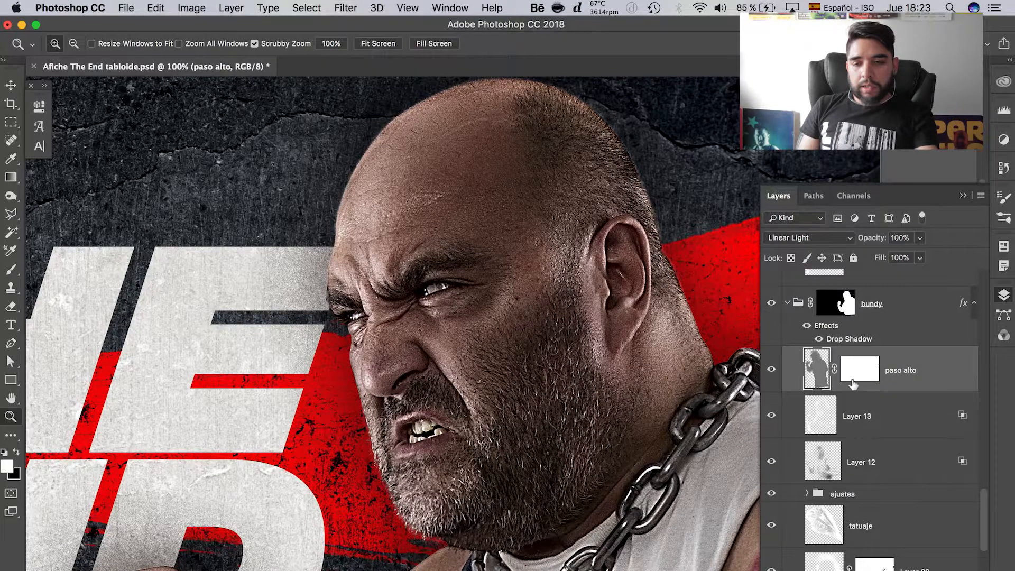
{"action": "left_click", "coordinate": [772, 373]}
Select all layers from Layer 13 down to bundy end and stamp them into a merged copy.
{"action": "left_click", "coordinate": [903, 418]}
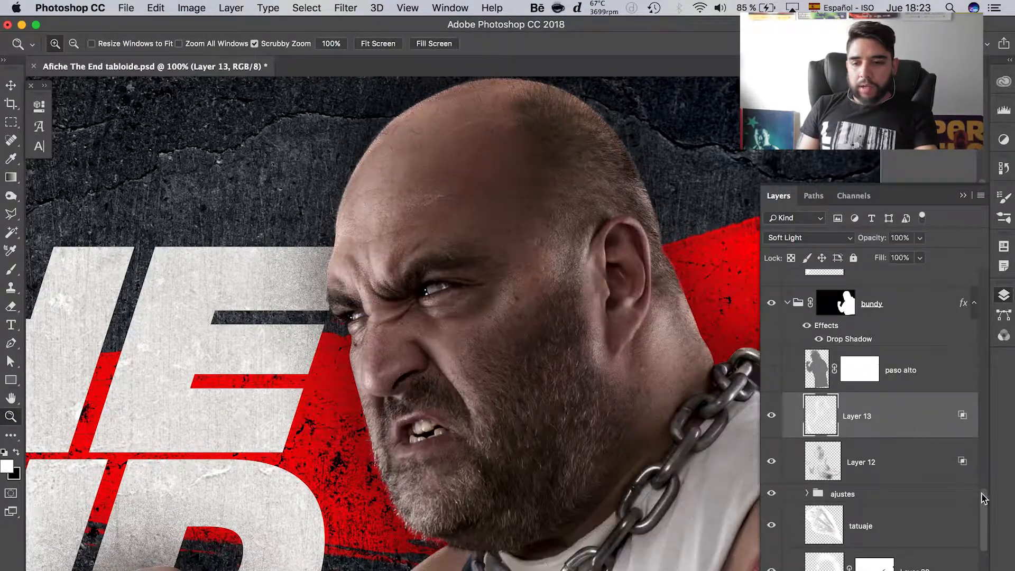
{"action": "scroll", "coordinate": [982, 498], "scroll_direction": "down", "scroll_amount": 5}
{"action": "left_click", "coordinate": [922, 457], "text": "shift"}
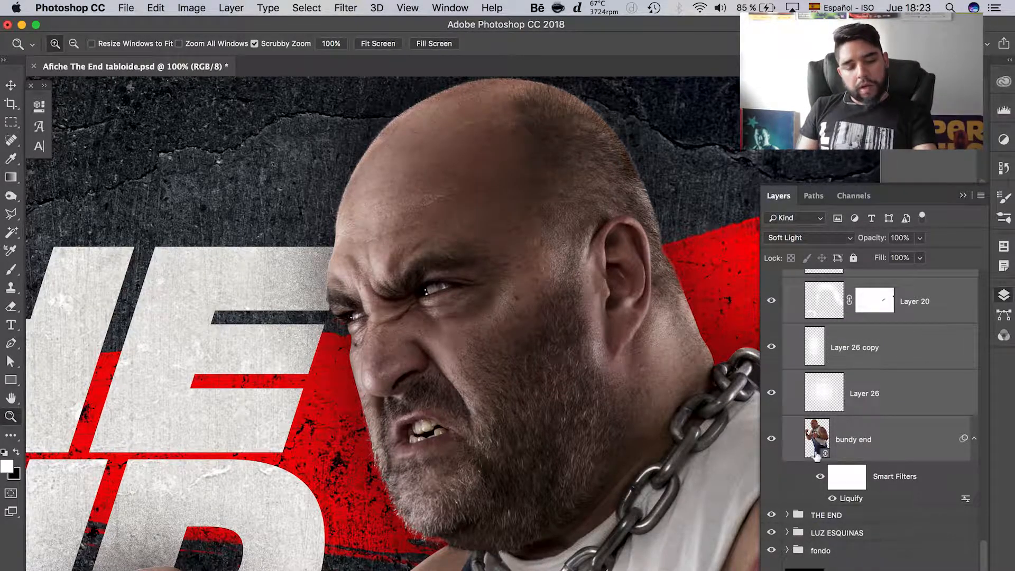
{"action": "key", "text": "alt"}
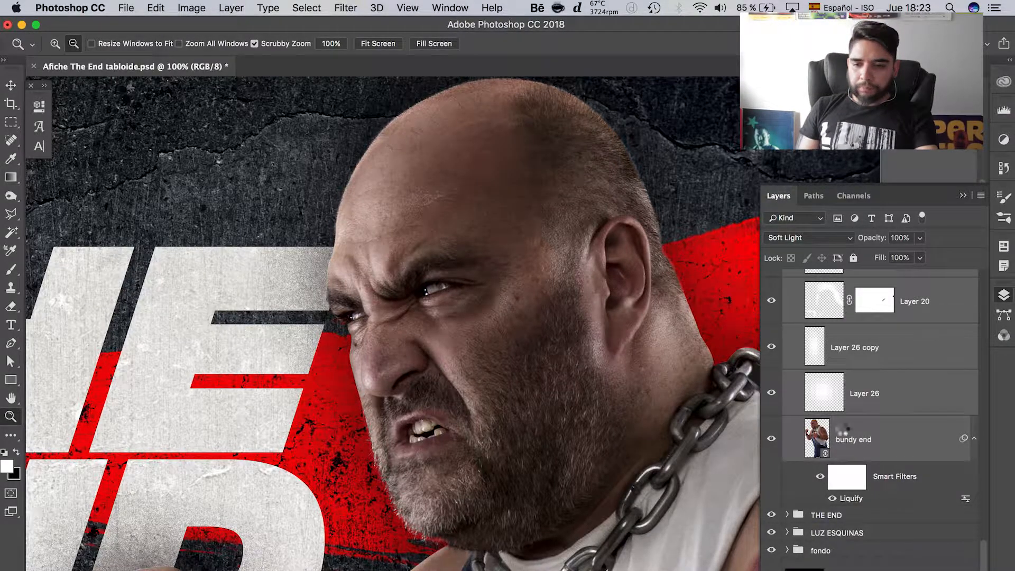
{"action": "key", "text": "super+alt+e"}
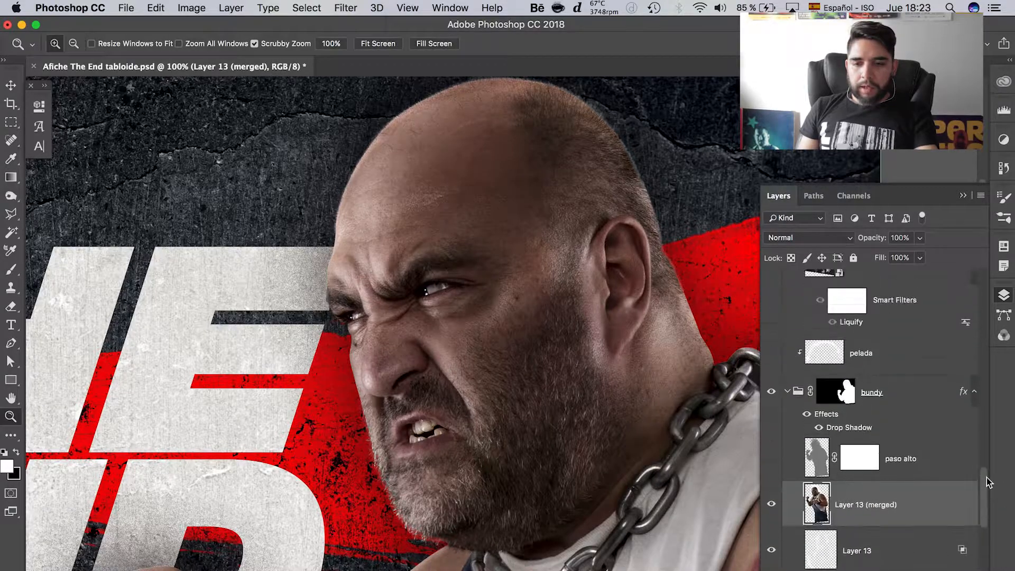
Isolate the Layer 13 (merged) copy to inspect the cut-out wrestler, restore the other layers and return to the poster view.
{"action": "key", "text": "alt"}
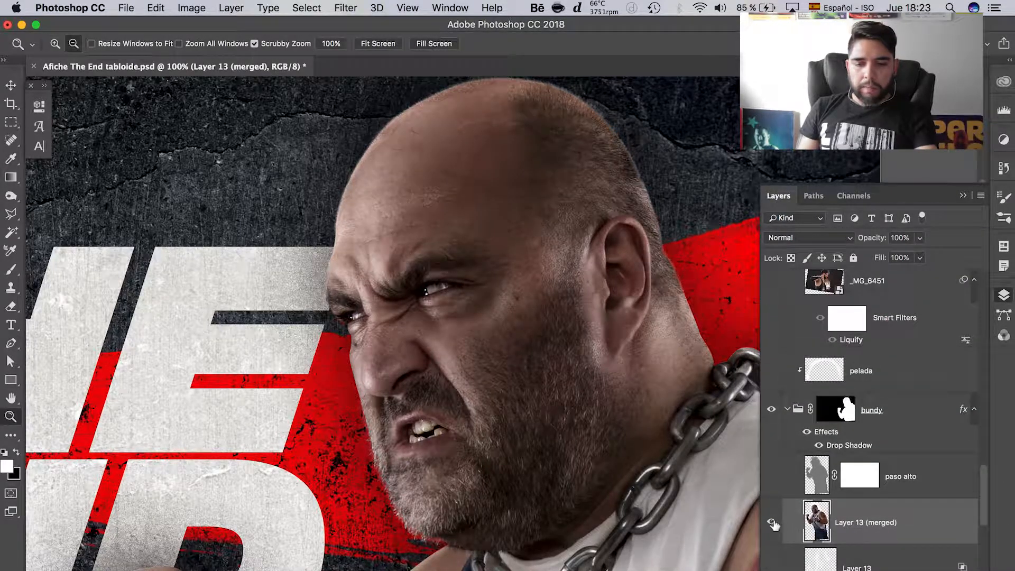
{"action": "left_click", "coordinate": [772, 522], "text": "alt"}
{"action": "scroll", "coordinate": [732, 491], "scroll_direction": "down", "scroll_amount": 2}
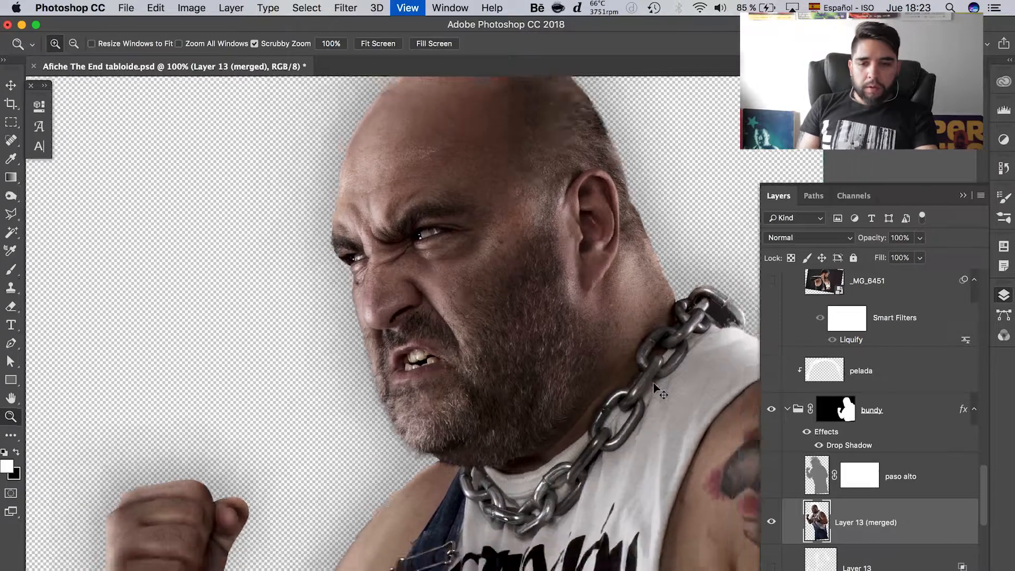
{"action": "key", "text": "super+minus"}
{"action": "key", "text": "super+minus"}
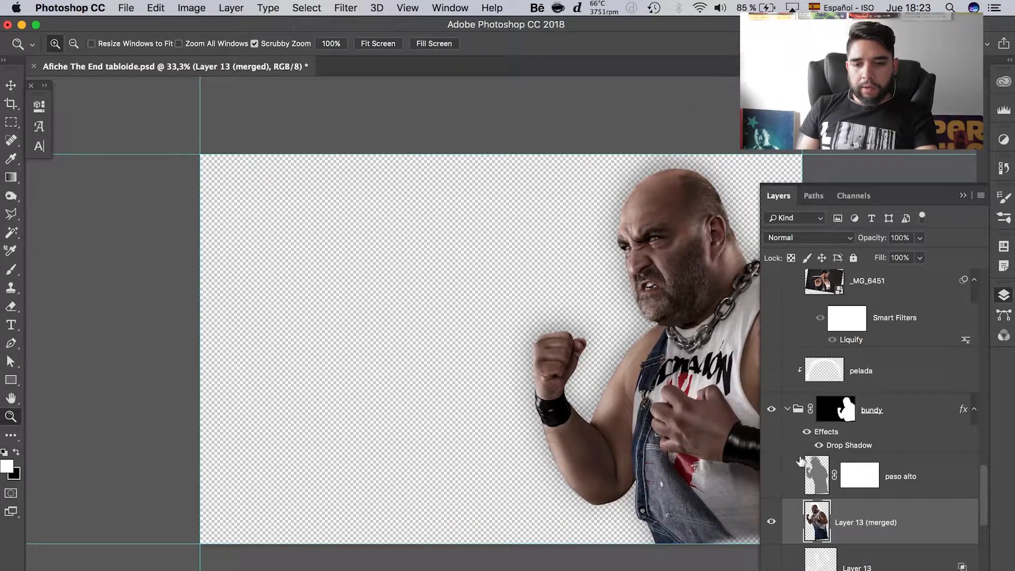
{"action": "left_click", "coordinate": [773, 524], "text": "alt"}
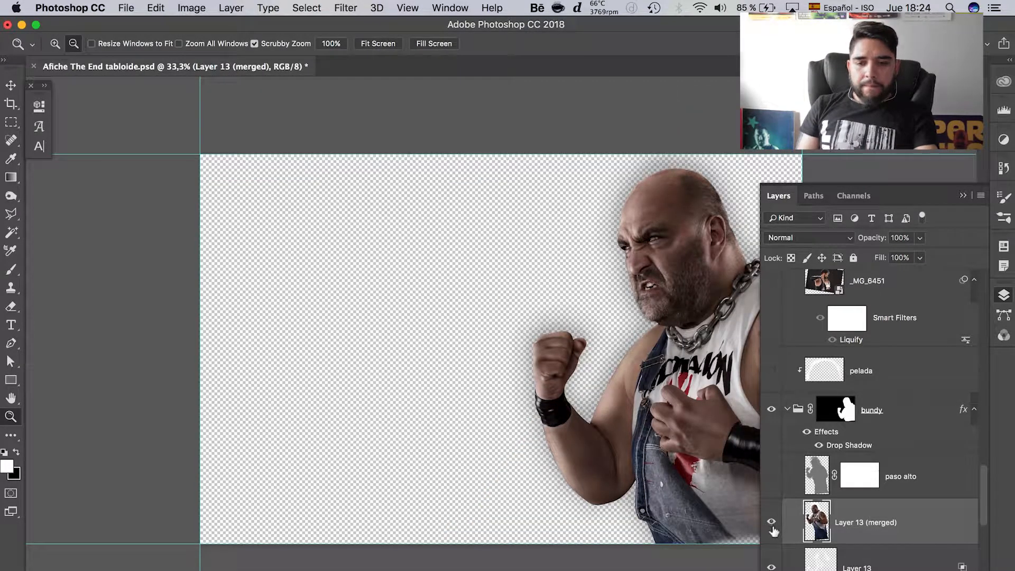
{"action": "left_click", "coordinate": [695, 316]}
{"action": "scroll", "coordinate": [682, 333], "scroll_direction": "right", "scroll_amount": 5}
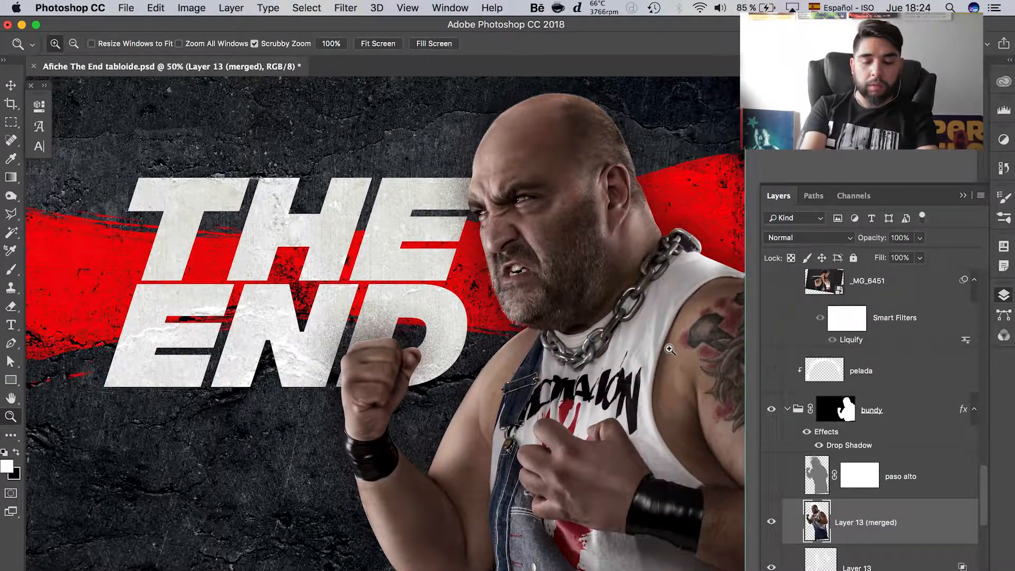
Desaturate the Layer 13 (merged) copy and set its blend mode to Soft Light.
{"action": "key", "text": "super+shift+u"}
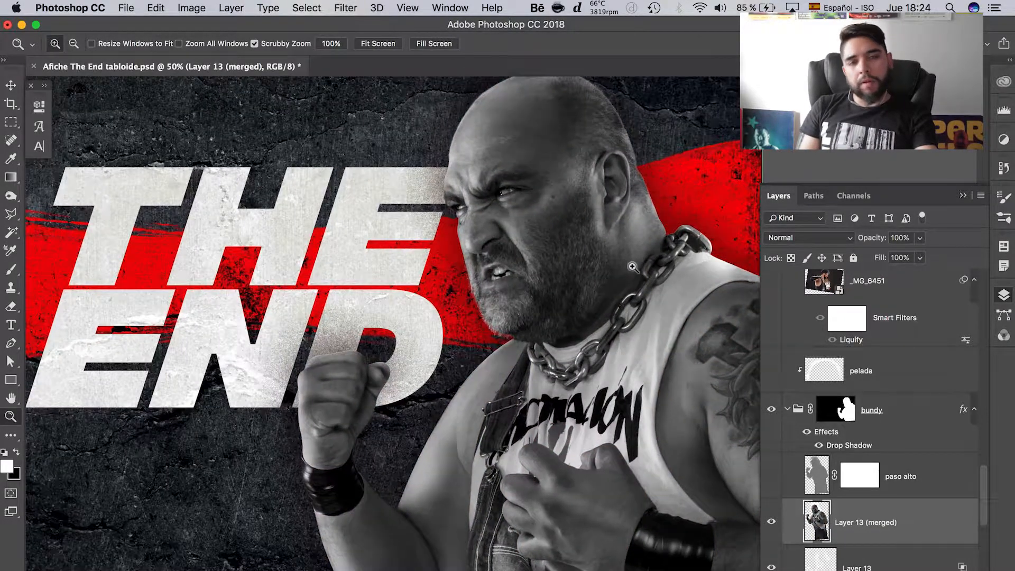
{"action": "left_click", "coordinate": [633, 266]}
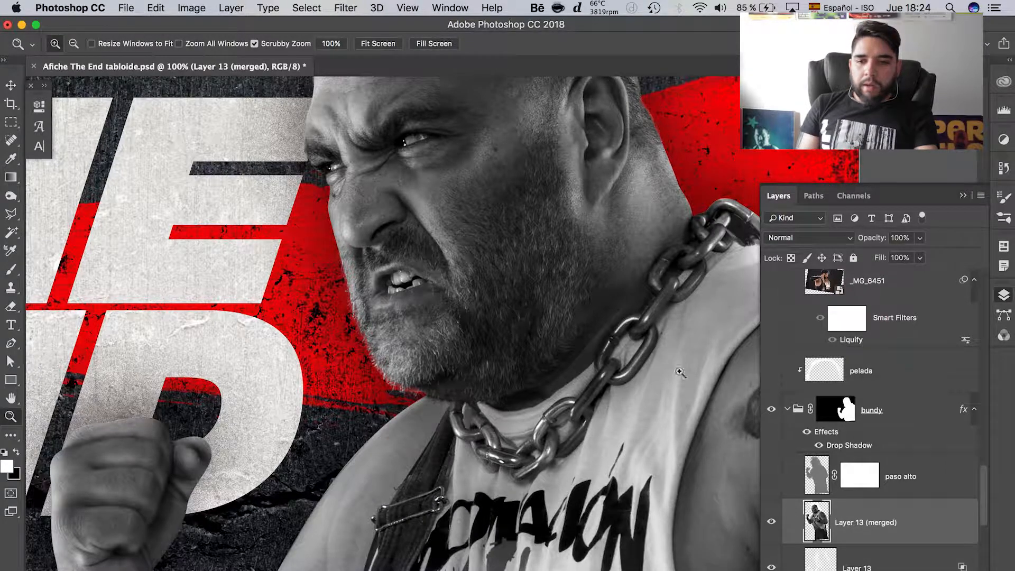
{"action": "left_click", "coordinate": [821, 238]}
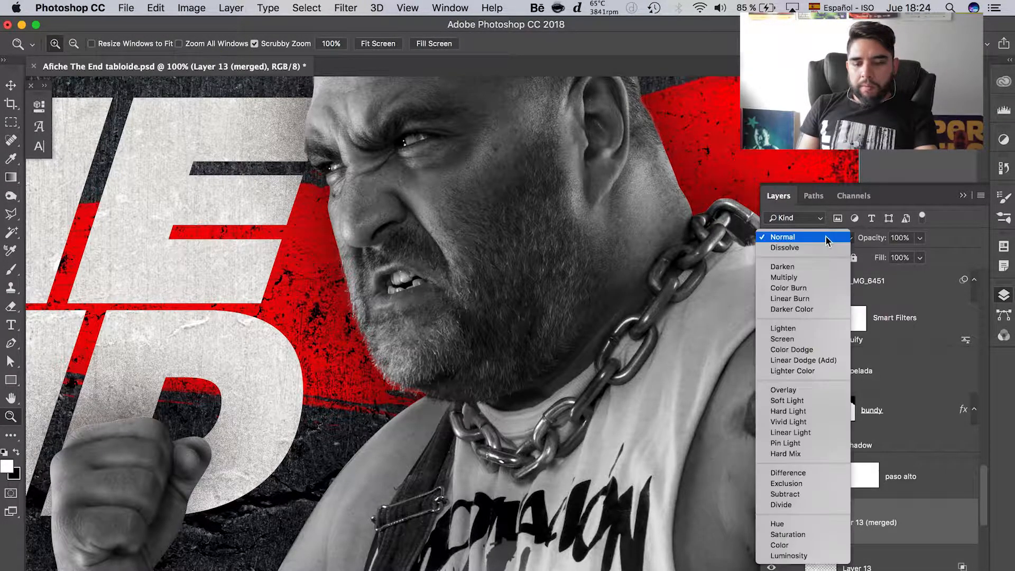
{"action": "left_click", "coordinate": [820, 400]}
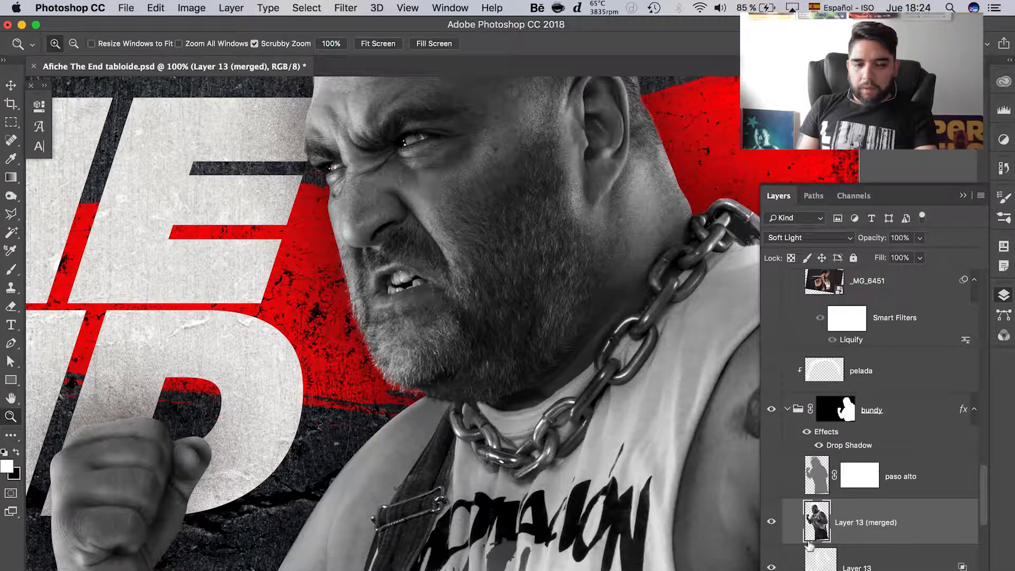
Open the High Pass filter for the Layer 13 (merged) copy and centre its preview on the wrestler's face.
{"action": "left_click", "coordinate": [348, 5]}
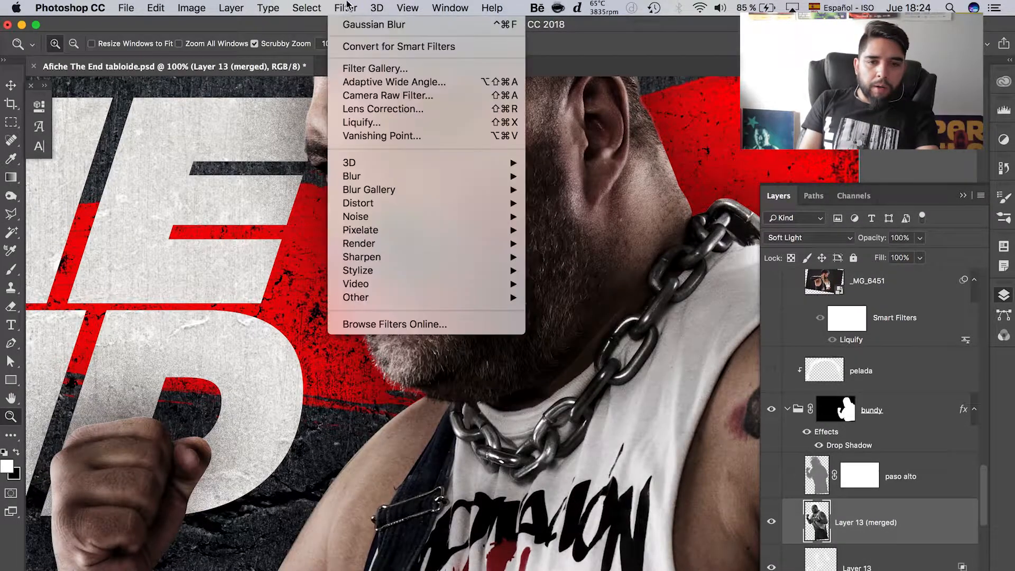
{"action": "mouse_move", "coordinate": [494, 304]}
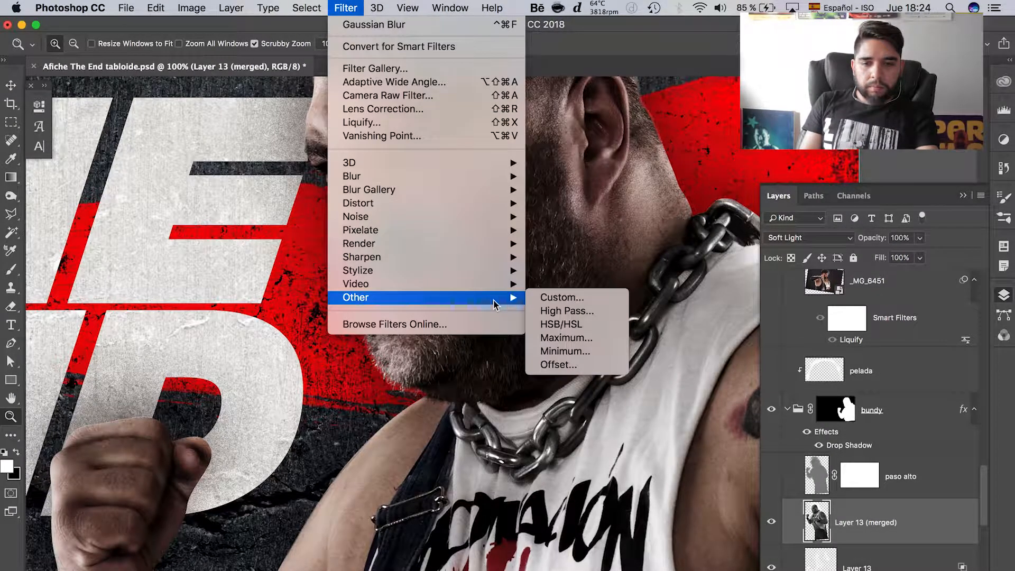
{"action": "left_click", "coordinate": [577, 313]}
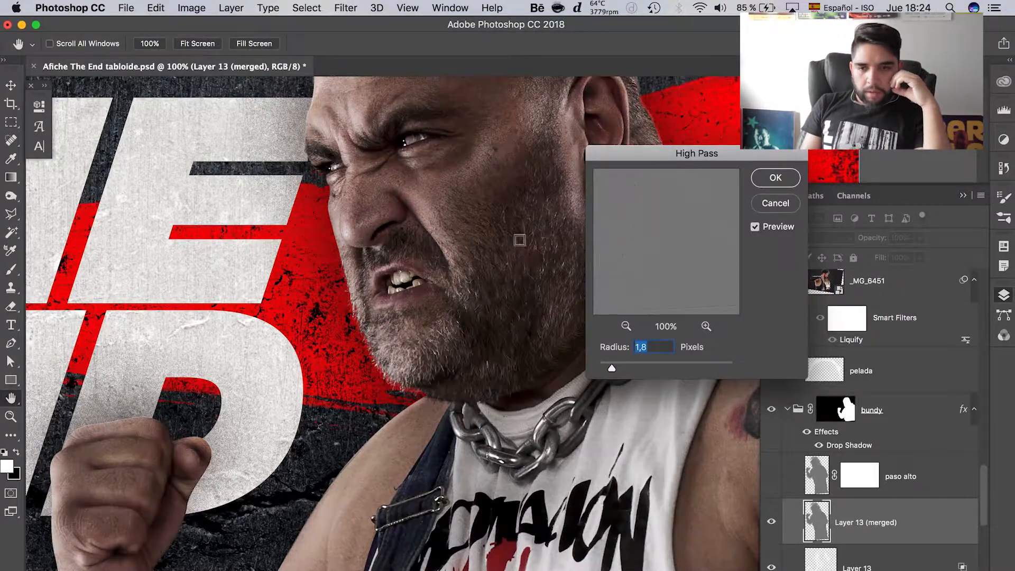
{"action": "left_click_drag", "start_coordinate": [681, 155], "coordinate": [741, 151]}
{"action": "left_click", "coordinate": [500, 273]}
{"action": "left_click_drag", "start_coordinate": [701, 275], "coordinate": [719, 305]}
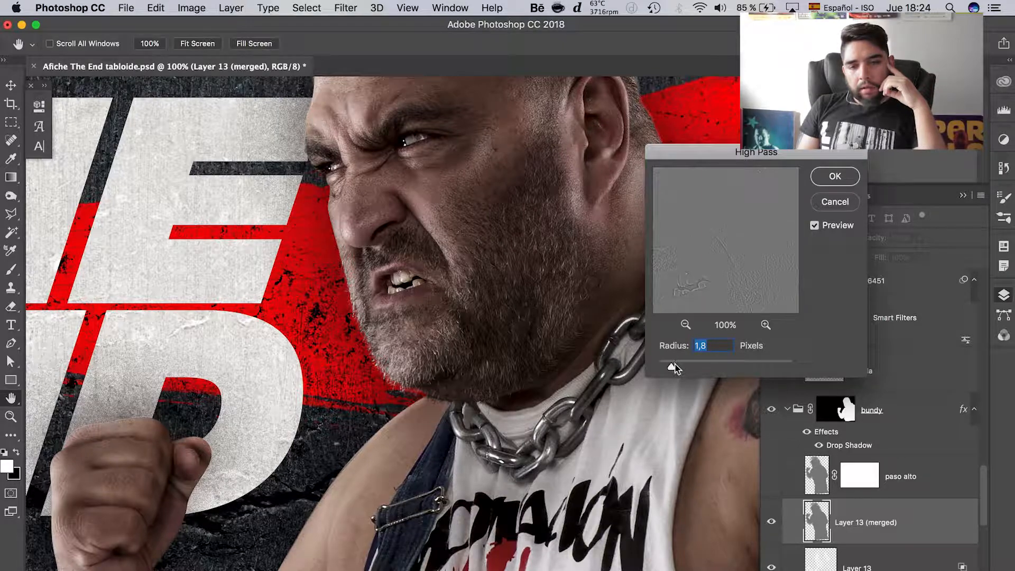
Try different High Pass radii on the merged copy, from 2,0 up to 30,3 pixels.
{"action": "left_click_drag", "start_coordinate": [675, 363], "coordinate": [686, 364]}
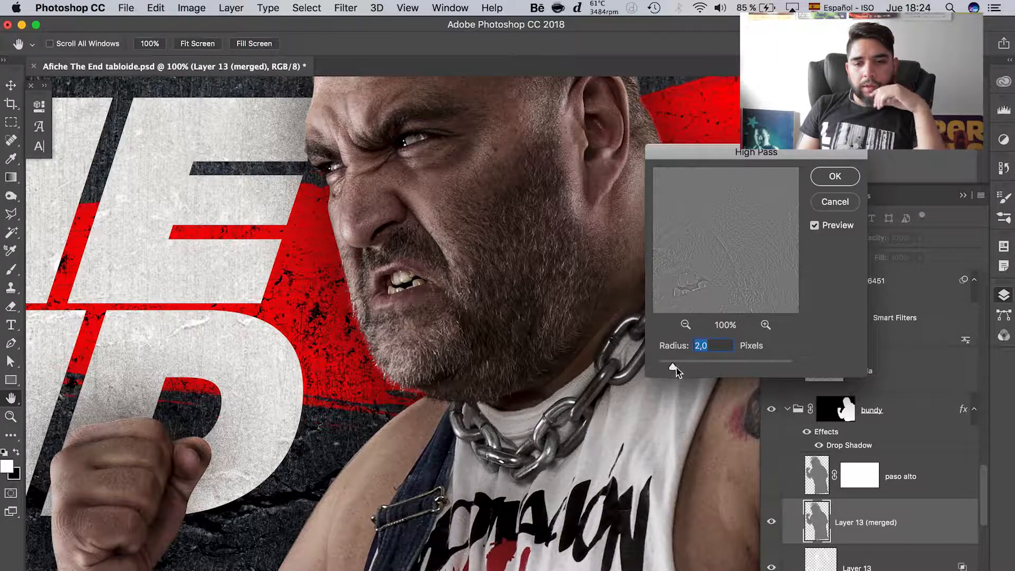
{"action": "left_click_drag", "start_coordinate": [695, 369], "coordinate": [722, 367]}
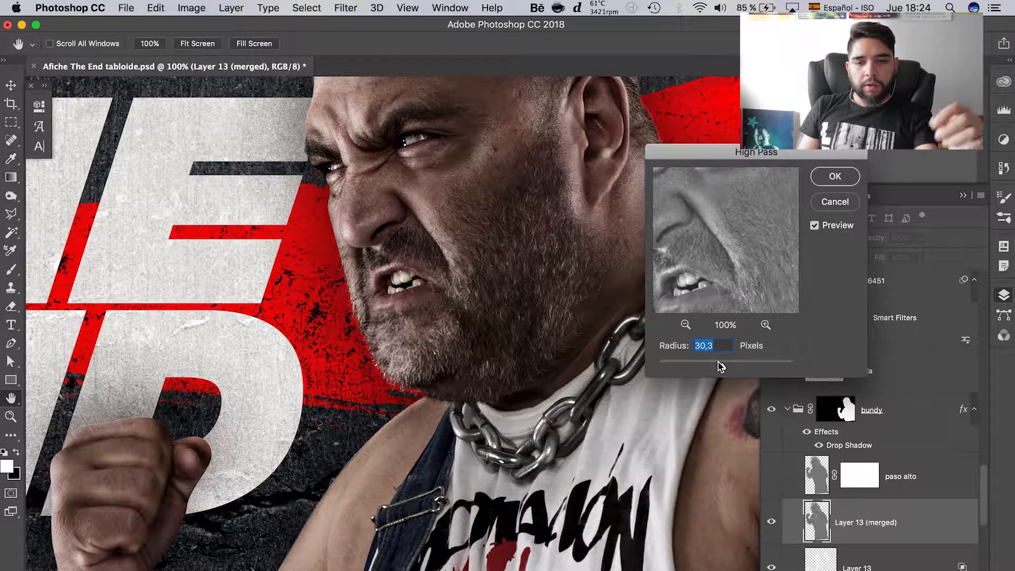
{"action": "left_click_drag", "start_coordinate": [707, 369], "coordinate": [714, 363]}
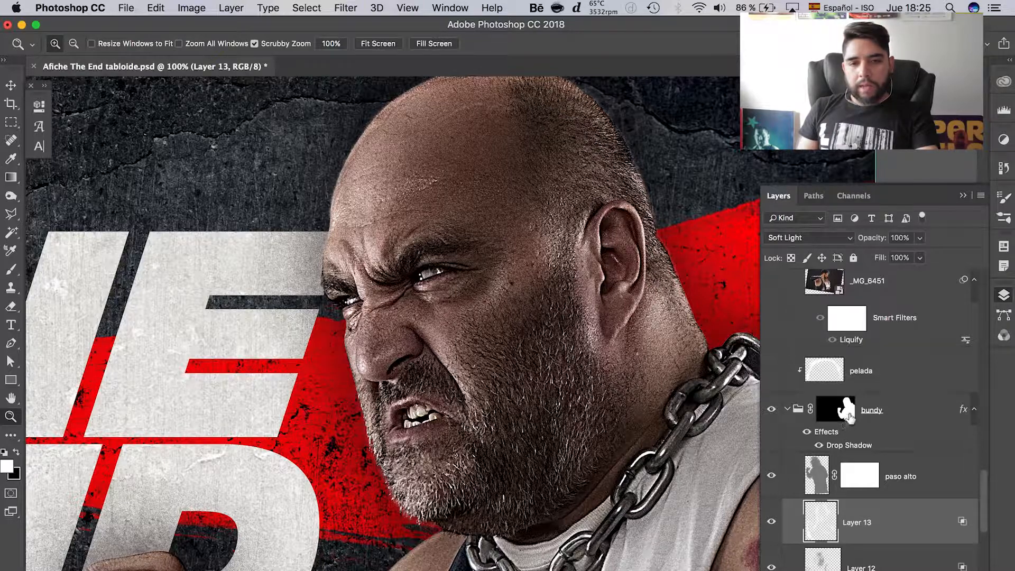
Show the pelada layer on the wrestler's bald head, compare it hidden and visible, and leave it shown.
{"action": "scroll", "coordinate": [689, 383], "scroll_direction": "up", "scroll_amount": 3}
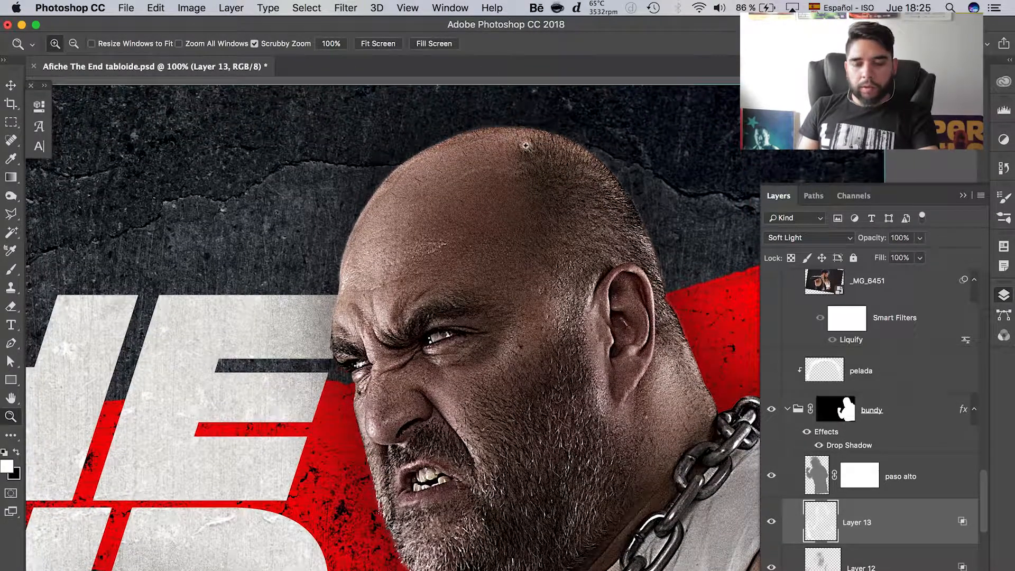
{"action": "left_click", "coordinate": [772, 372]}
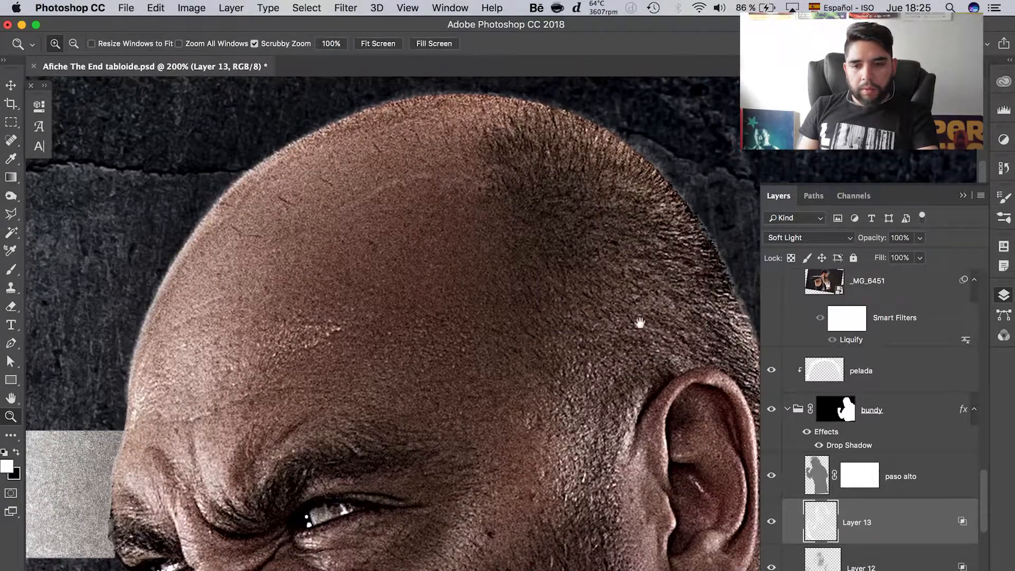
{"action": "scroll", "coordinate": [641, 324], "scroll_direction": "up", "scroll_amount": 2}
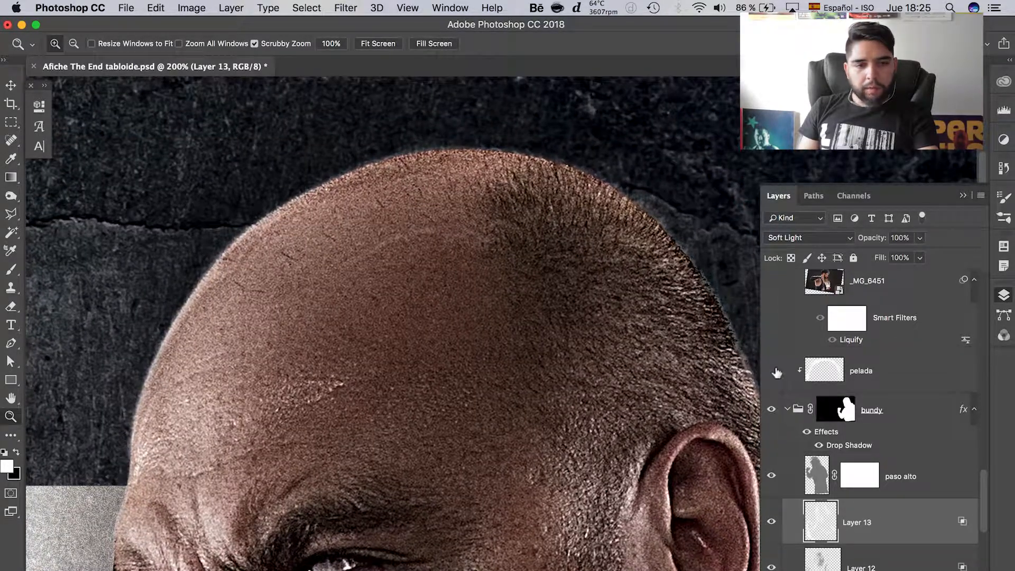
{"action": "left_click", "coordinate": [774, 371]}
{"action": "left_click", "coordinate": [774, 371]}
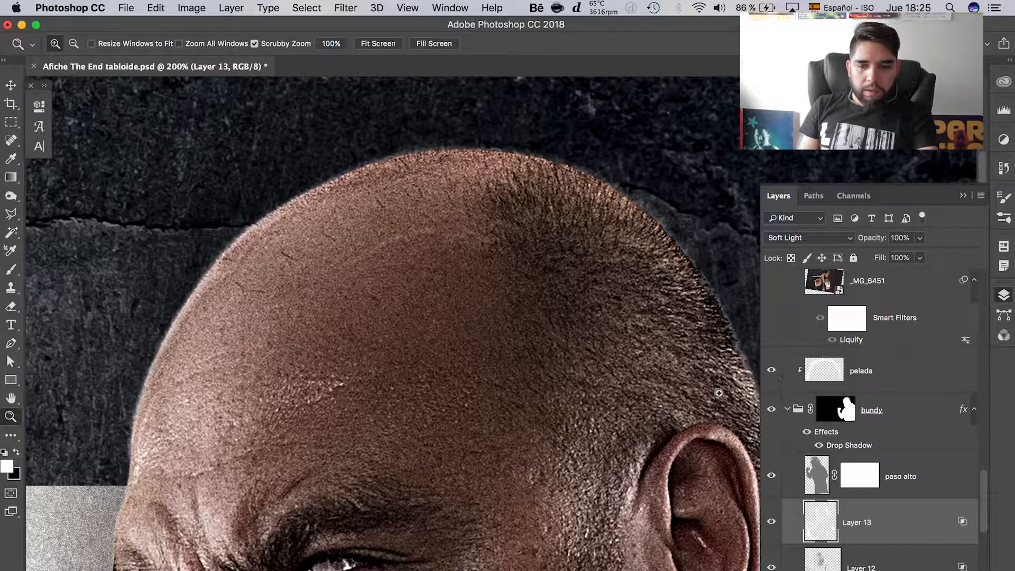
Show the second wrestler's layer group above the bundy group, along with its _MG_6451 photo layer.
{"action": "left_click", "coordinate": [653, 359], "text": "alt"}
{"action": "left_click", "coordinate": [653, 360], "text": "alt"}
{"action": "left_click", "coordinate": [608, 353], "text": "alt"}
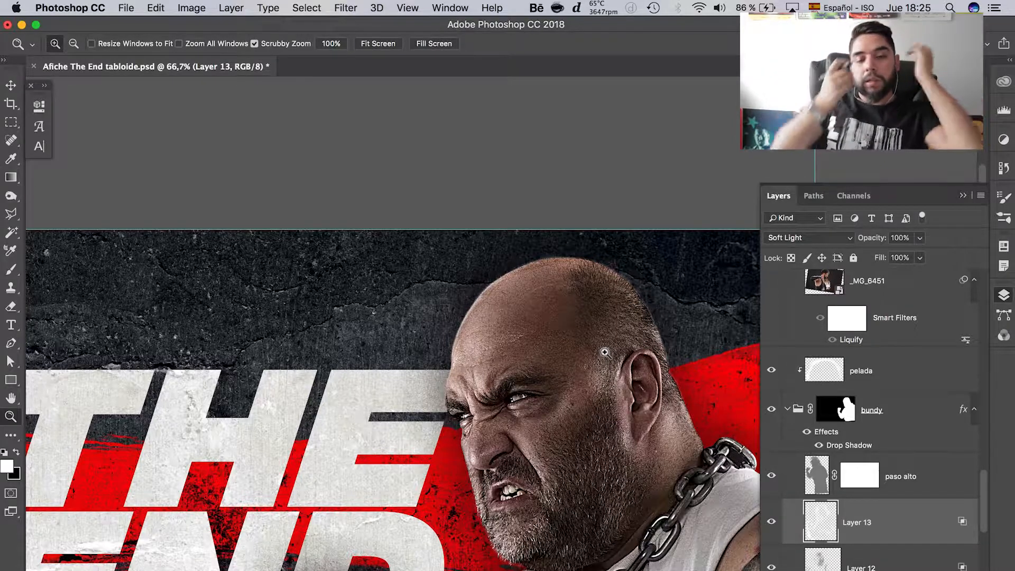
{"action": "left_click", "coordinate": [604, 352], "text": "alt"}
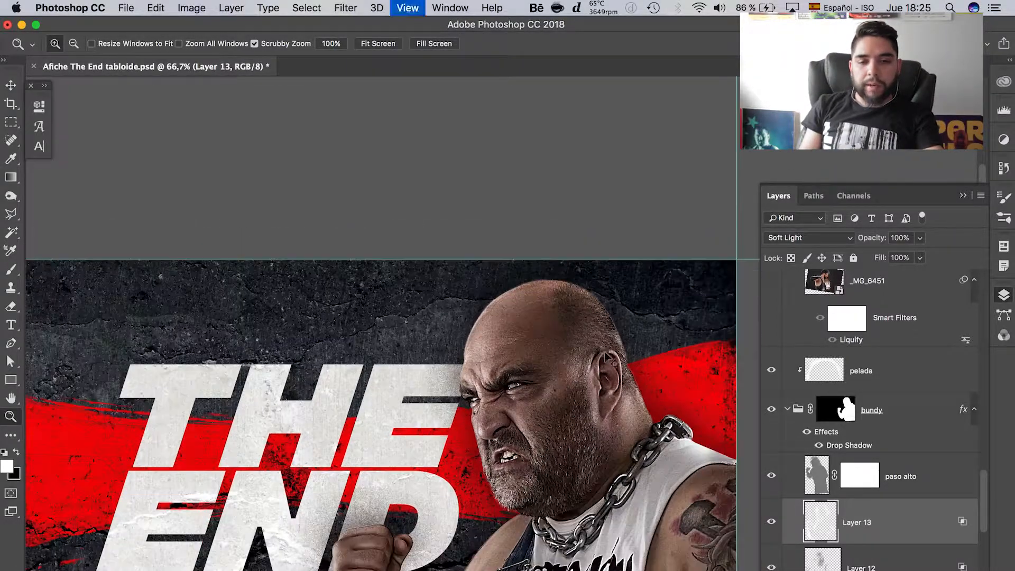
{"action": "scroll", "coordinate": [604, 338], "scroll_direction": "down", "scroll_amount": 5}
{"action": "scroll", "coordinate": [604, 338], "scroll_direction": "left", "scroll_amount": 3}
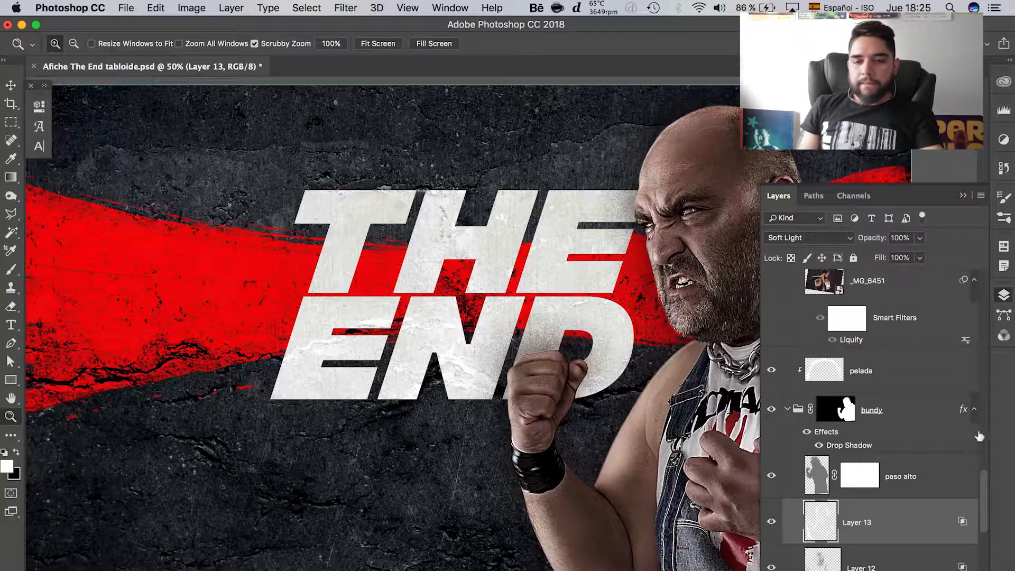
{"action": "scroll", "coordinate": [960, 419], "scroll_direction": "up", "scroll_amount": 5}
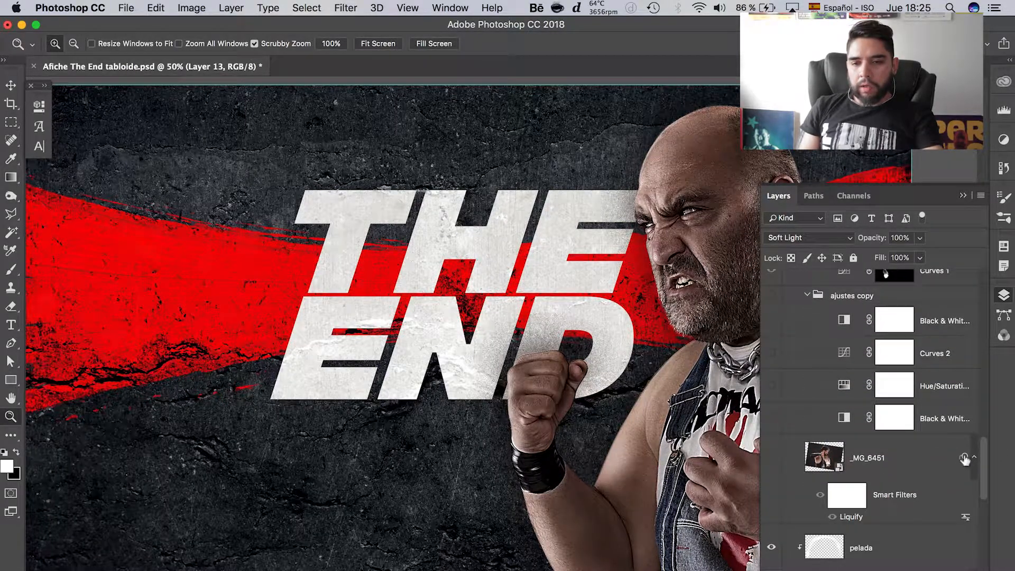
{"action": "scroll", "coordinate": [960, 444], "scroll_direction": "up", "scroll_amount": 3}
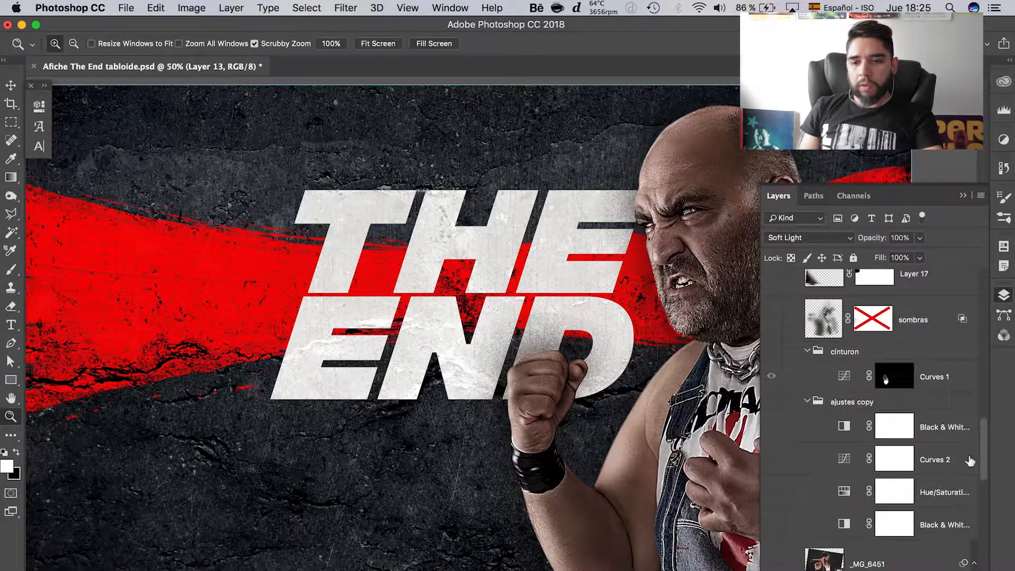
{"action": "scroll", "coordinate": [984, 447], "scroll_direction": "up", "scroll_amount": 7}
{"action": "left_click", "coordinate": [771, 344]}
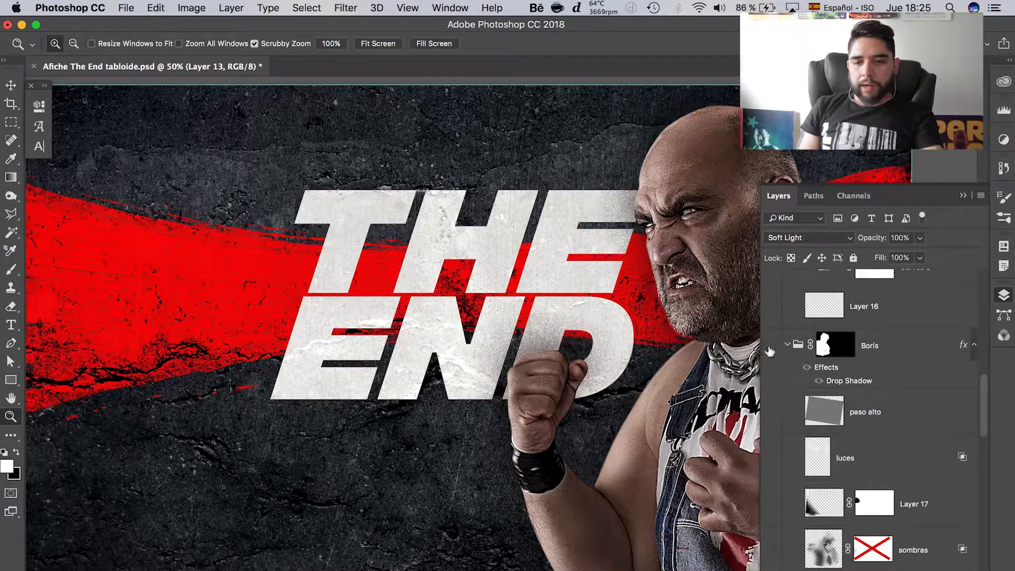
{"action": "scroll", "coordinate": [985, 407], "scroll_direction": "down", "scroll_amount": 8}
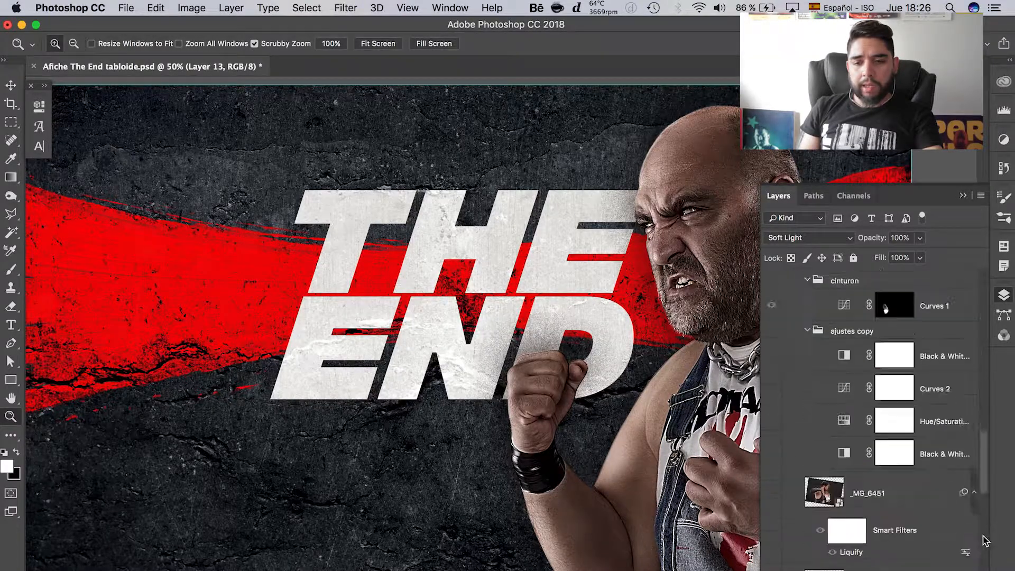
{"action": "left_click", "coordinate": [771, 405]}
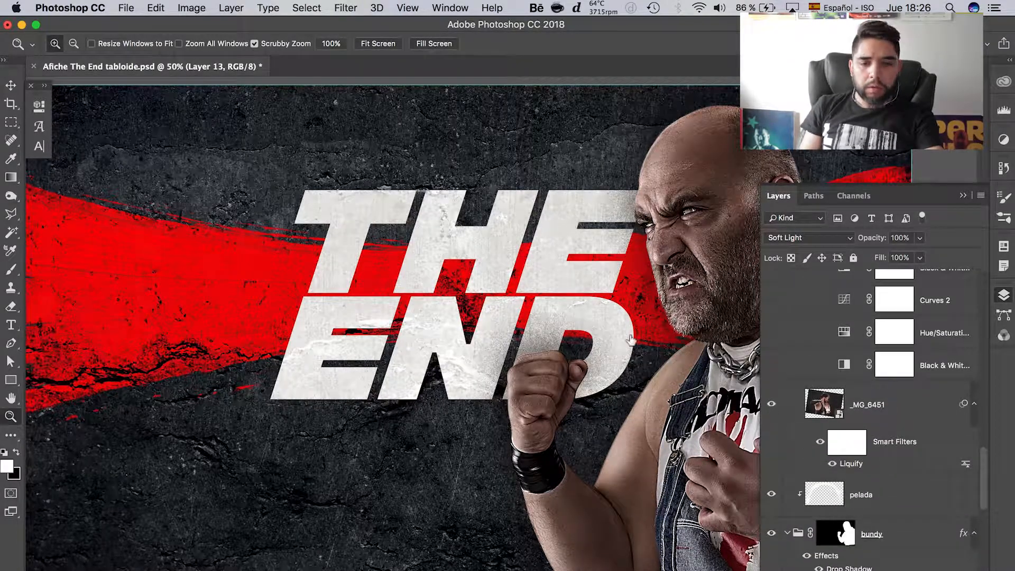
Show the ajustes copy group over the belt-holding wrestler with both Black & White layers, Curves 2 and Hue/Saturation.
{"action": "scroll", "coordinate": [381, 370], "scroll_direction": "left", "scroll_amount": 10}
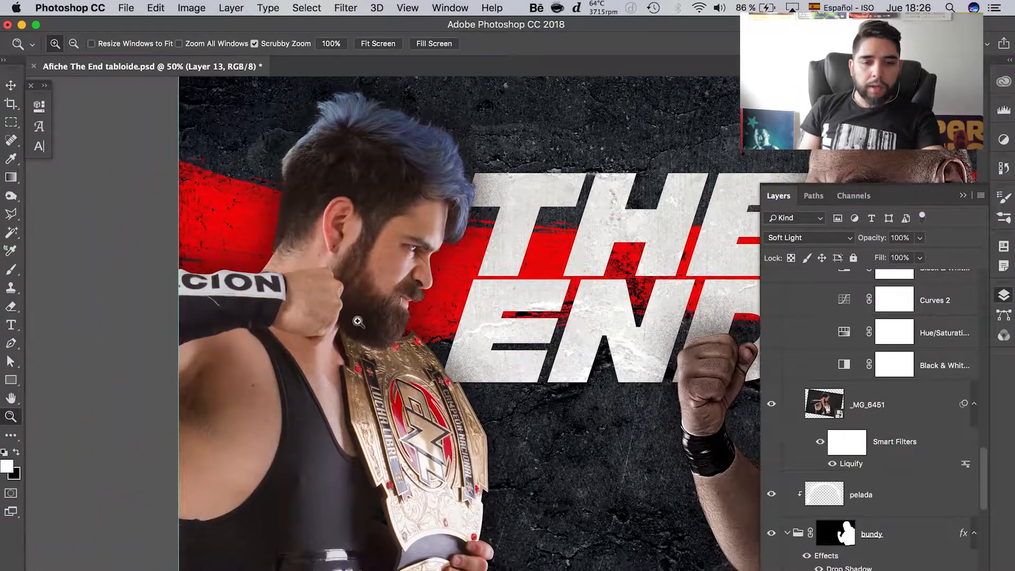
{"action": "scroll", "coordinate": [358, 321], "scroll_direction": "left", "scroll_amount": 3}
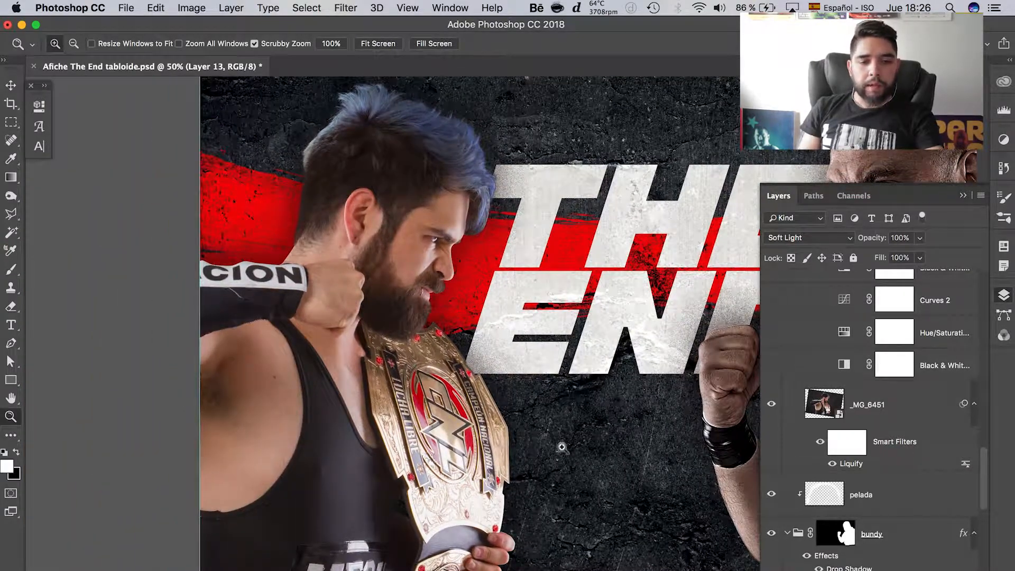
{"action": "left_click_drag", "start_coordinate": [555, 450], "coordinate": [557, 441]}
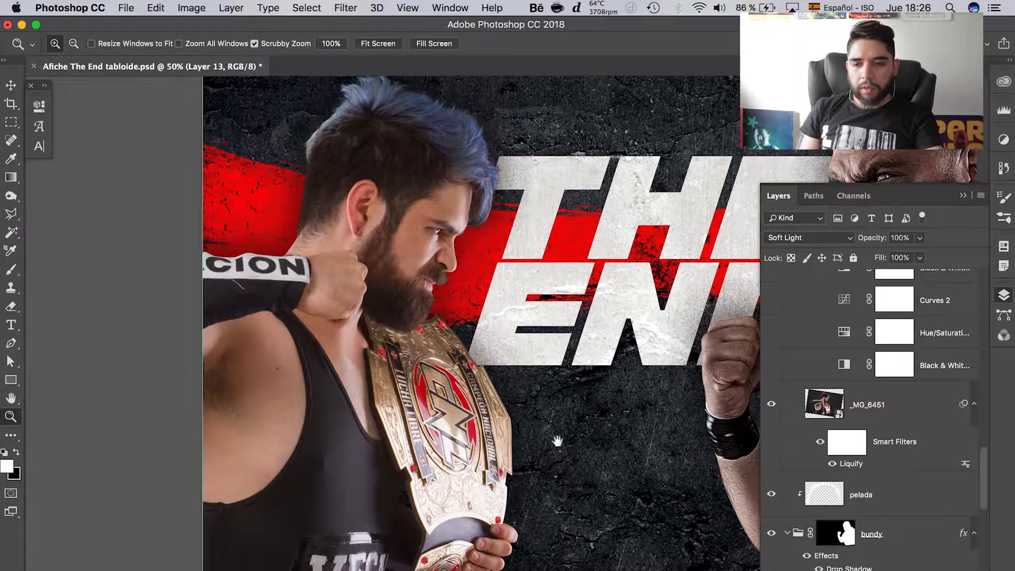
{"action": "scroll", "coordinate": [558, 442], "scroll_direction": "up", "scroll_amount": 2}
{"action": "left_click_drag", "start_coordinate": [985, 471], "coordinate": [986, 455]}
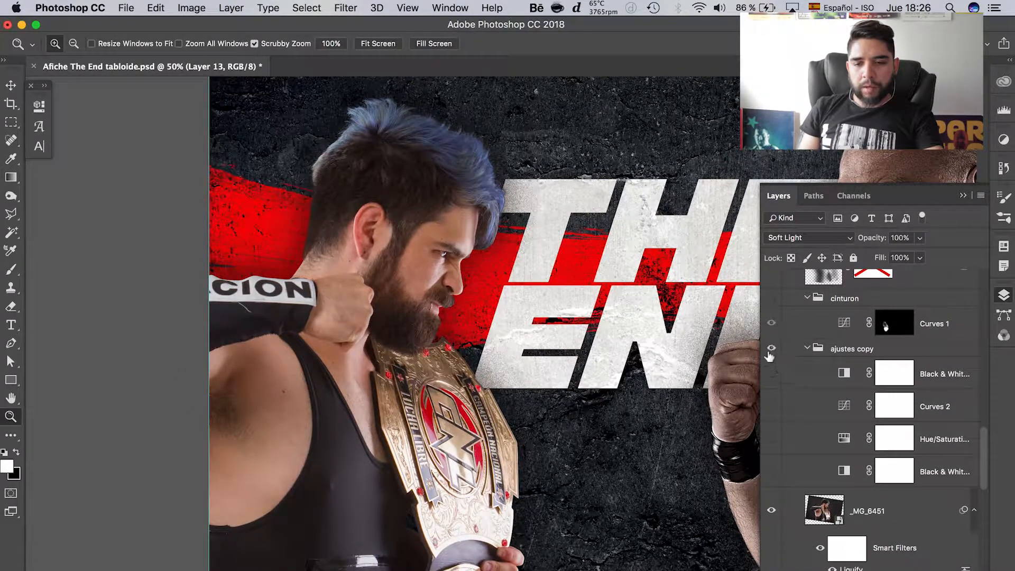
{"action": "left_click_drag", "start_coordinate": [771, 355], "coordinate": [772, 473]}
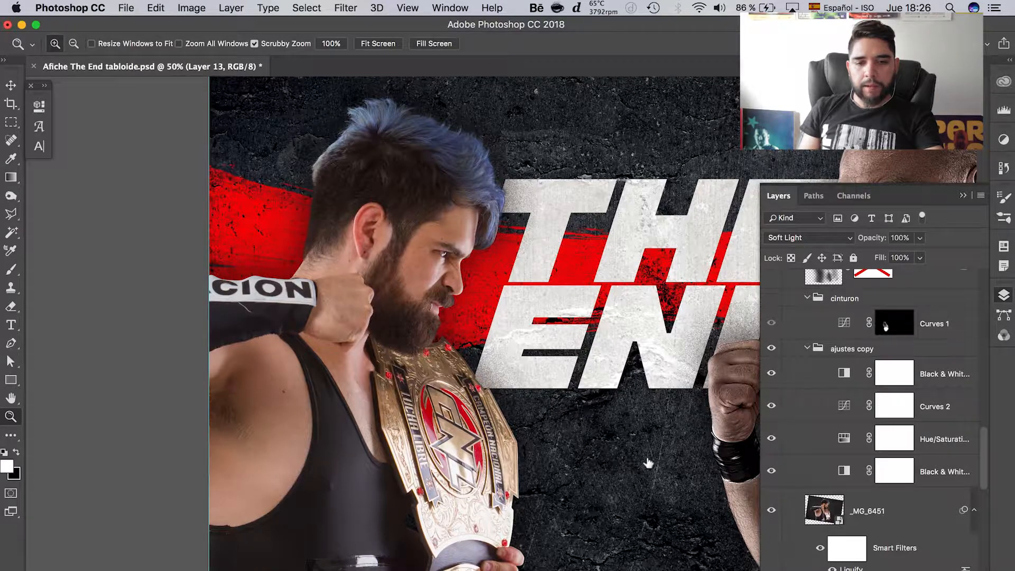
{"action": "left_click_drag", "start_coordinate": [651, 469], "coordinate": [526, 428]}
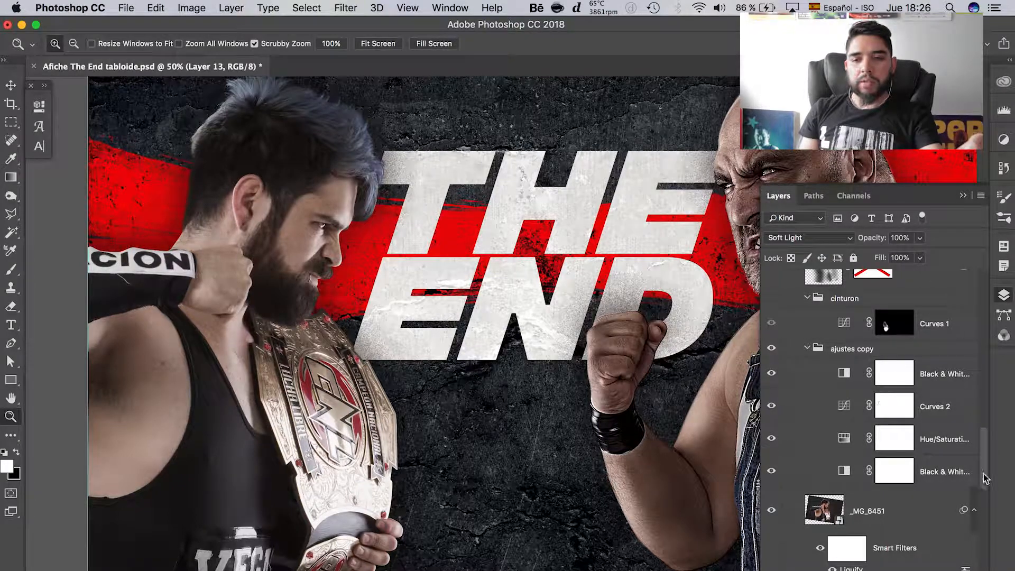
{"action": "scroll", "coordinate": [986, 468], "scroll_direction": "up", "scroll_amount": 3}
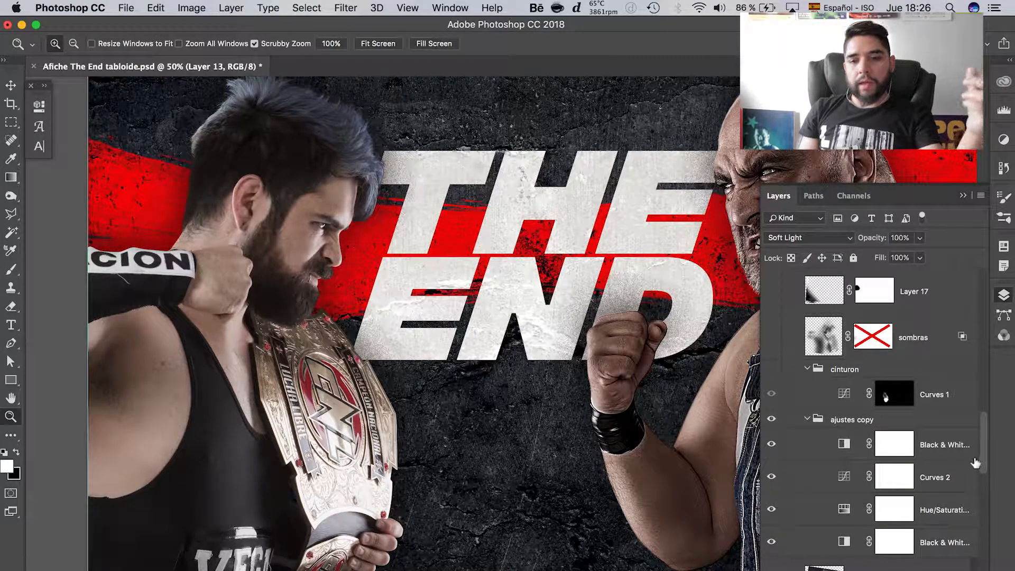
Show the cinturon group and its Curves 1 adjustment on the championship belt, comparing it hidden and visible.
{"action": "left_click", "coordinate": [771, 369]}
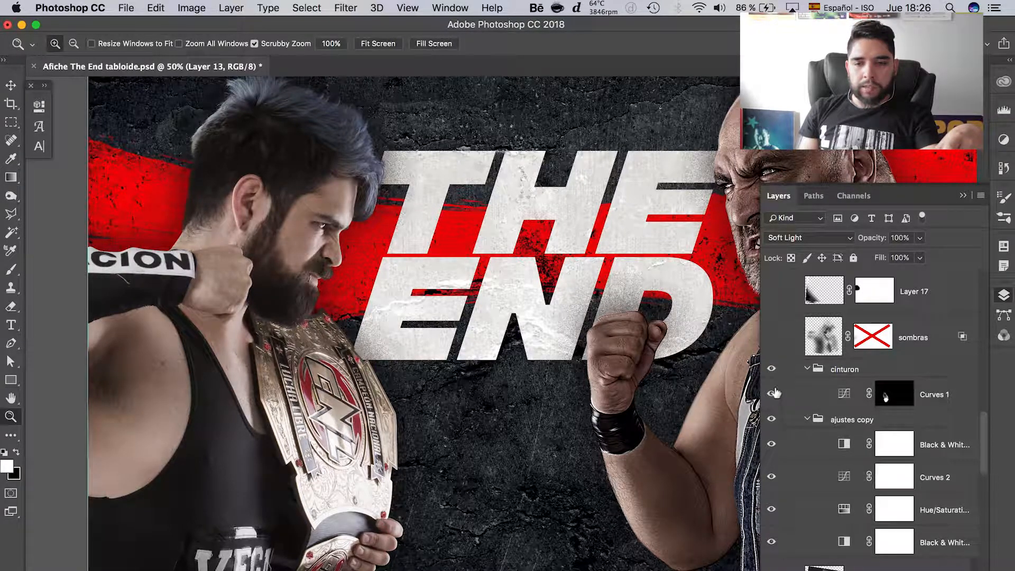
{"action": "left_click", "coordinate": [771, 394]}
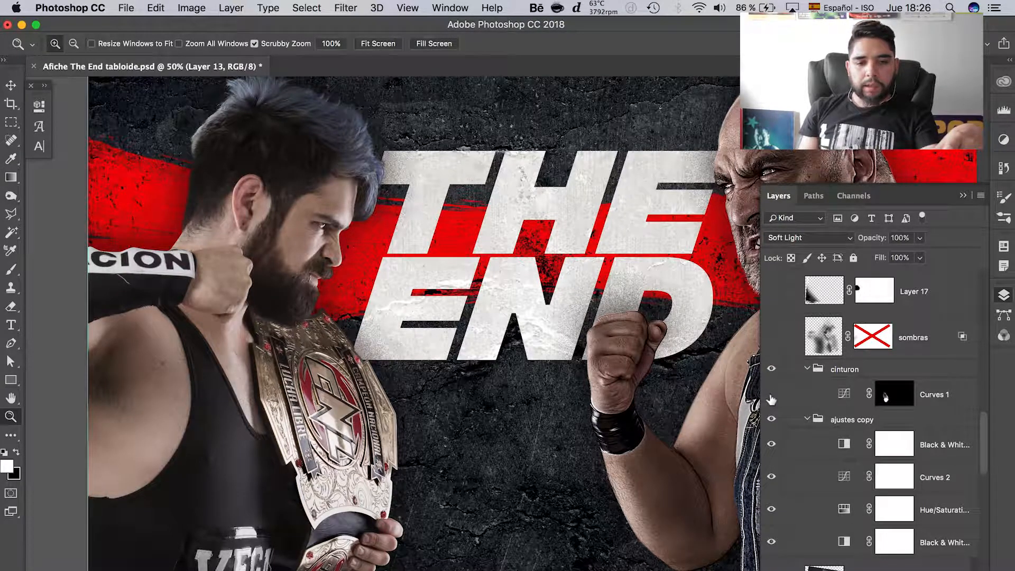
{"action": "left_click", "coordinate": [772, 396]}
{"action": "left_click", "coordinate": [772, 395]}
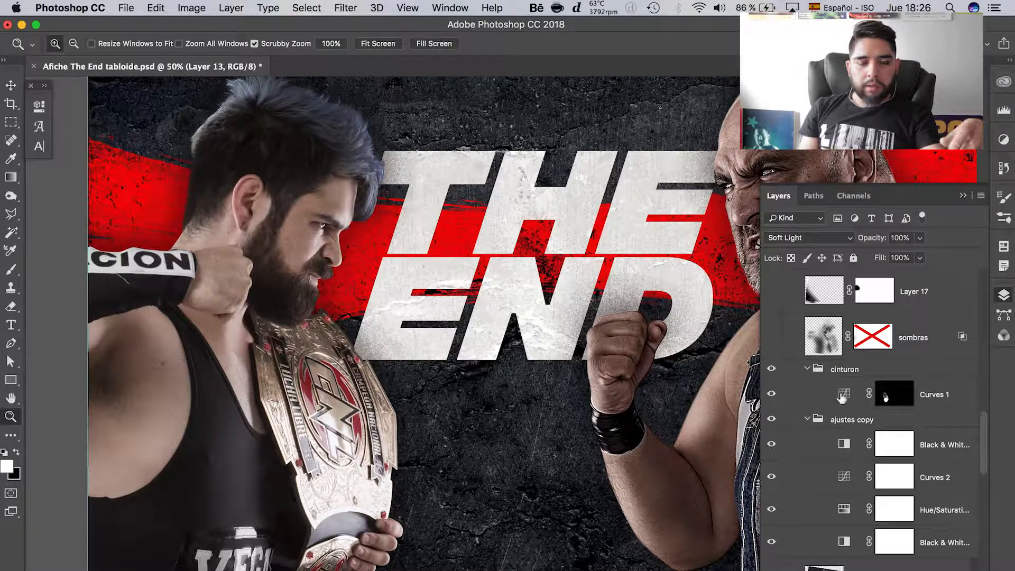
Examine the curve settings of Curves 1 in the cinturon group and compare the belt with and without it.
{"action": "left_click", "coordinate": [842, 398]}
{"action": "double_click", "coordinate": [842, 398]}
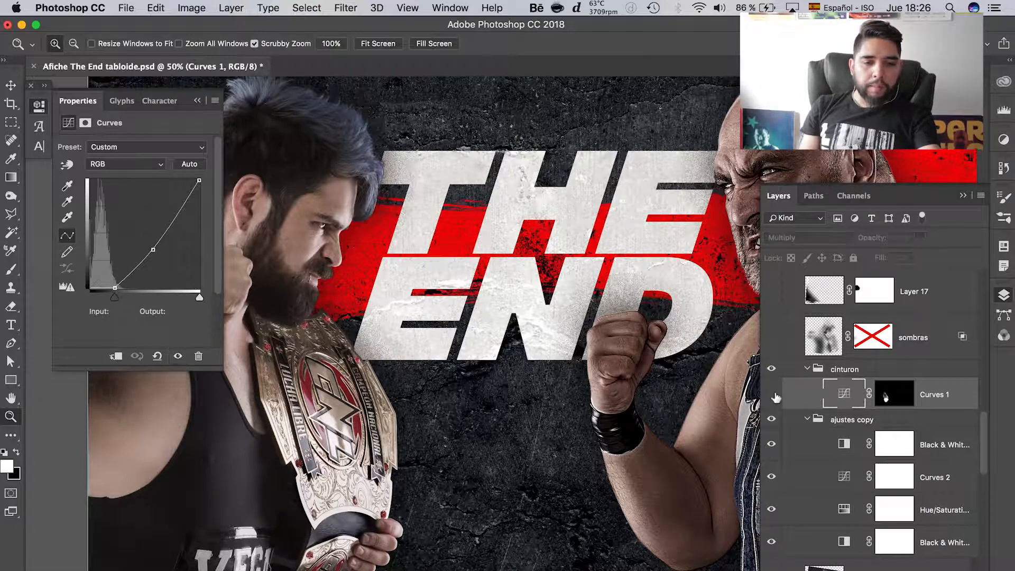
{"action": "left_click", "coordinate": [772, 396]}
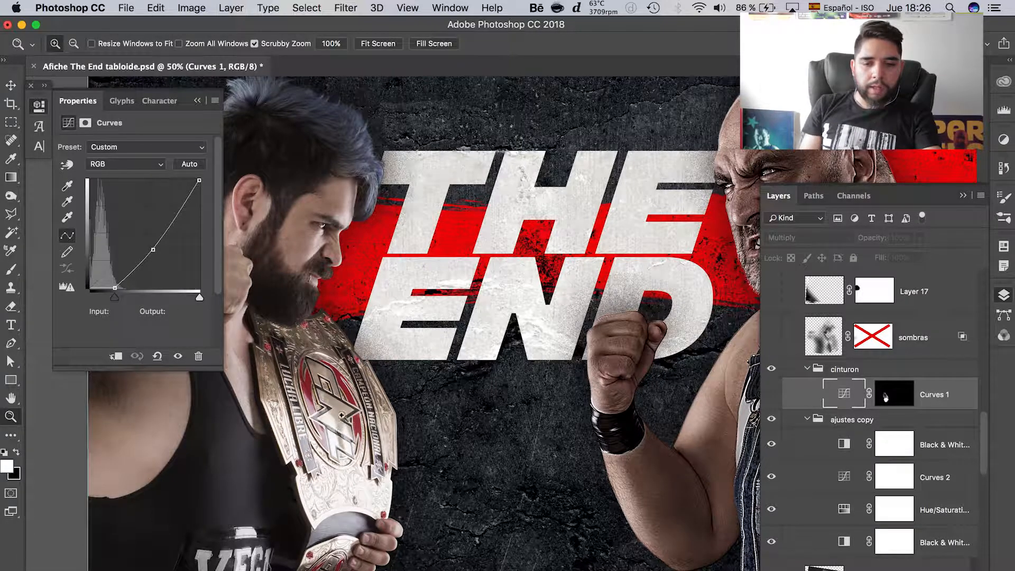
{"action": "left_click", "coordinate": [771, 394]}
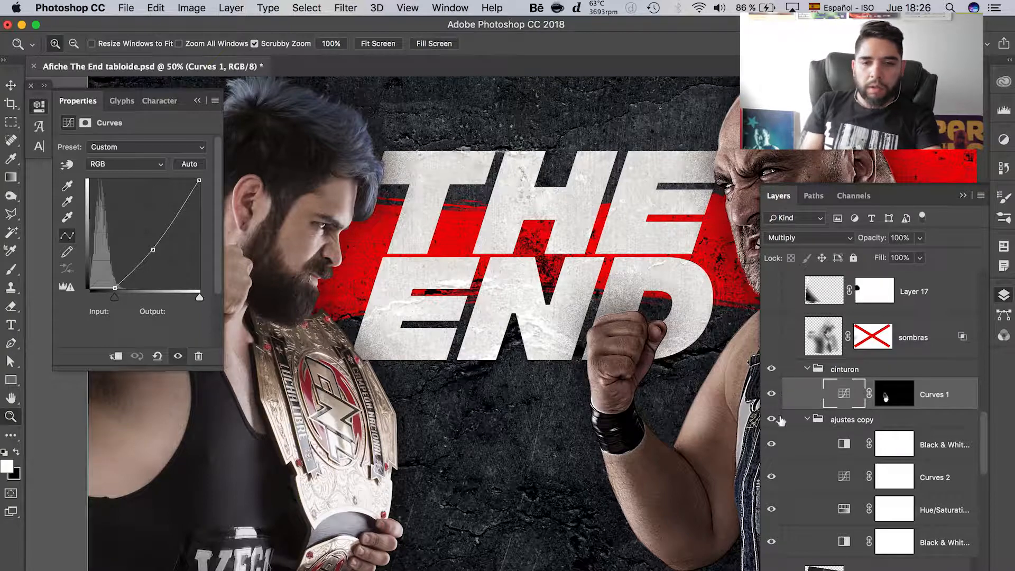
{"action": "left_click", "coordinate": [197, 101]}
Show the sombras layer on the belt-holding wrestler and review its Soft Light and Blend If blending options.
{"action": "scroll", "coordinate": [984, 412], "scroll_direction": "up", "scroll_amount": 5}
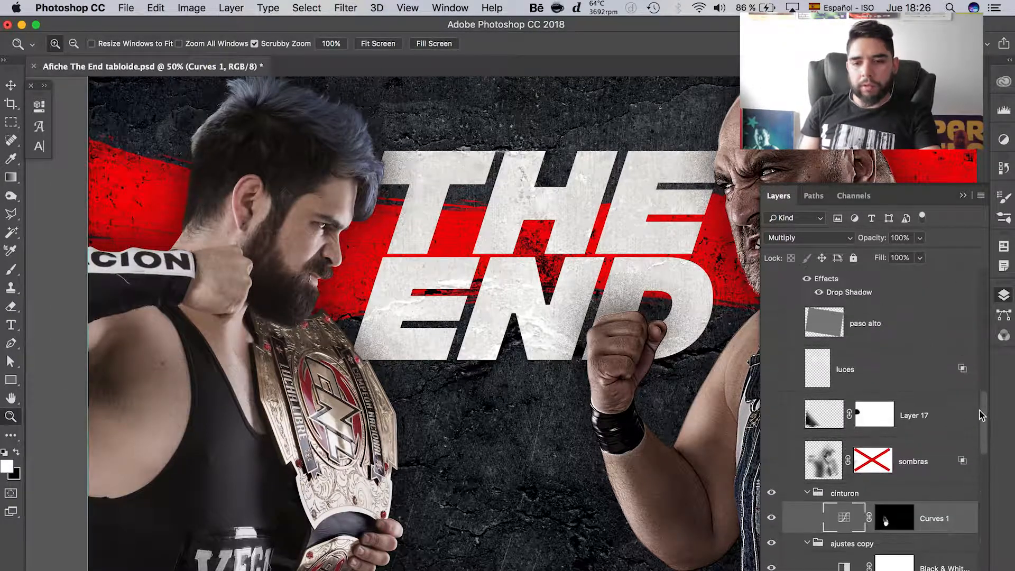
{"action": "left_click", "coordinate": [772, 498]}
{"action": "left_click_drag", "start_coordinate": [522, 454], "coordinate": [570, 461]}
{"action": "key", "text": "b"}
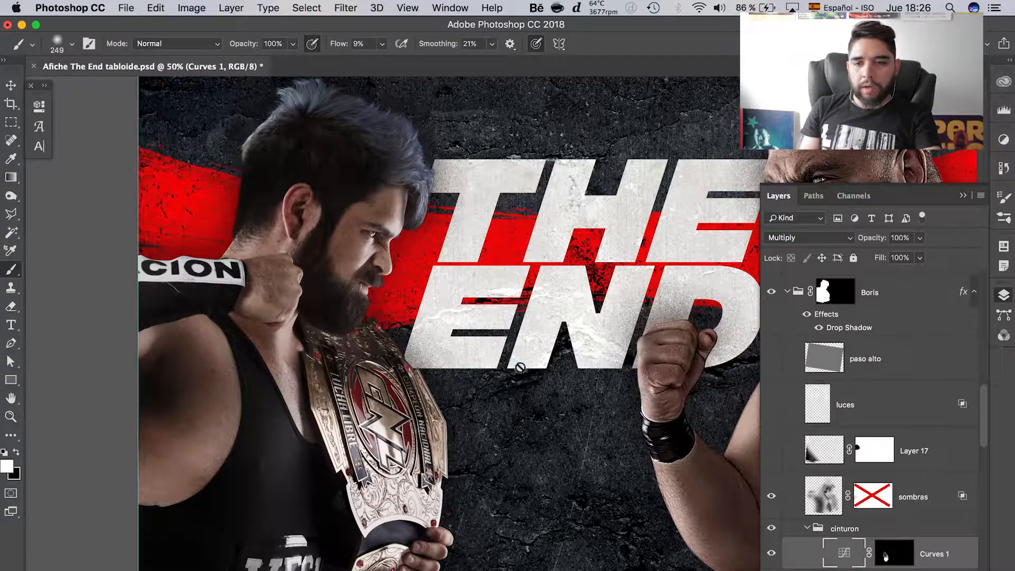
{"action": "left_click", "coordinate": [824, 496]}
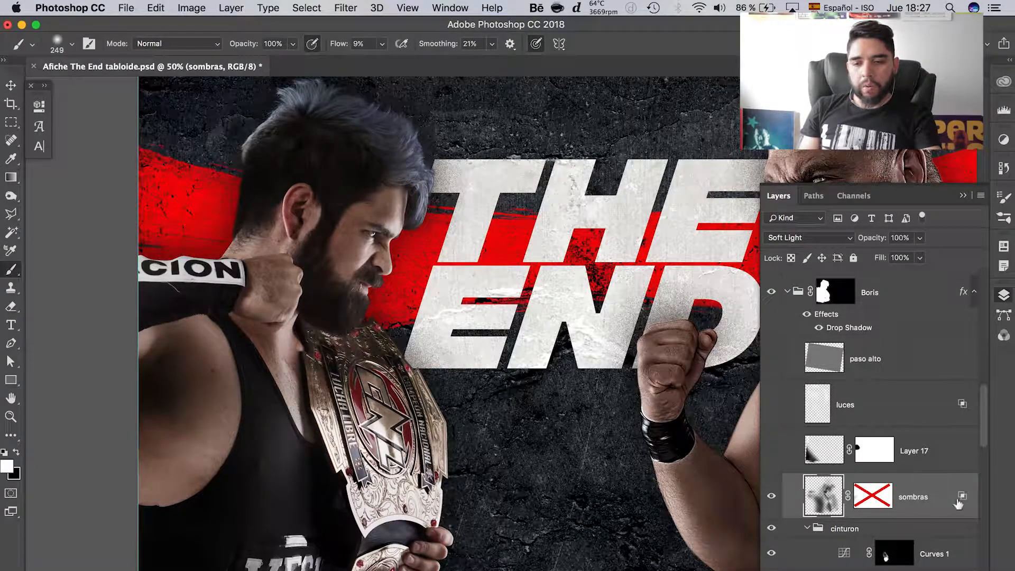
{"action": "double_click", "coordinate": [944, 502]}
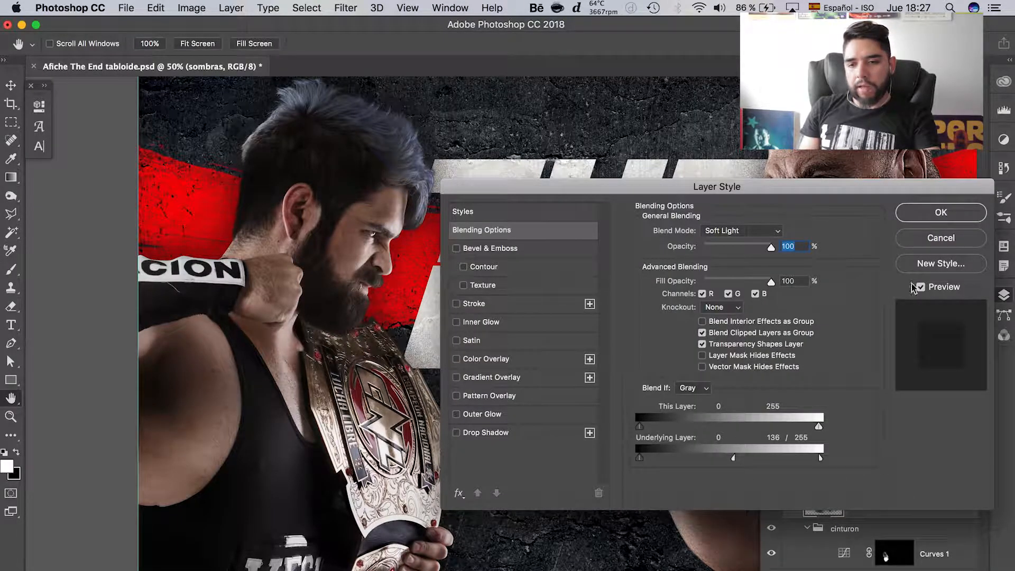
{"action": "key", "text": "Return"}
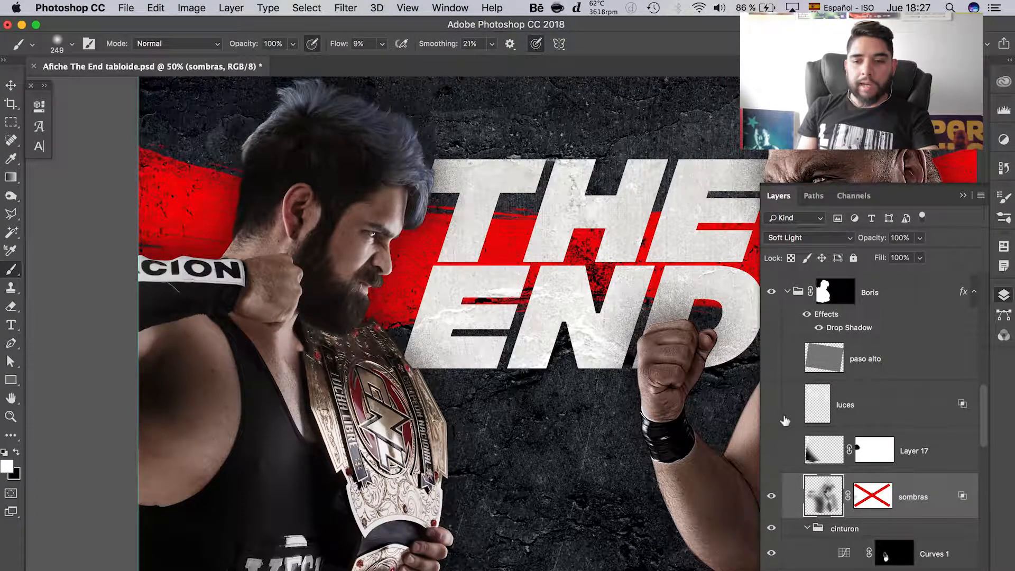
Show Layer 17 and the luces layer on the belt-holding wrestler, comparing luces hidden and visible.
{"action": "left_click", "coordinate": [773, 451]}
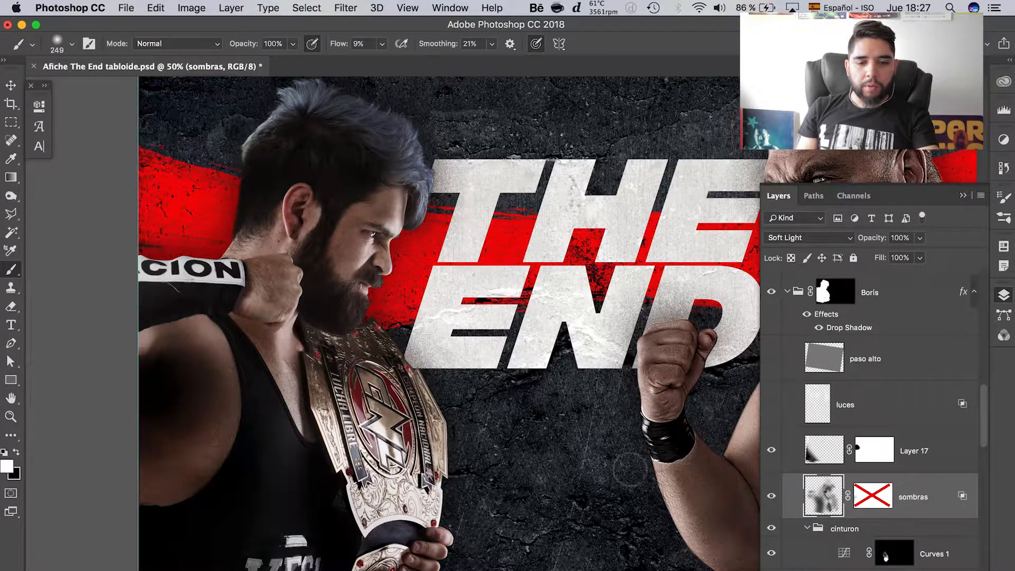
{"action": "scroll", "coordinate": [450, 322], "scroll_direction": "down", "scroll_amount": 3}
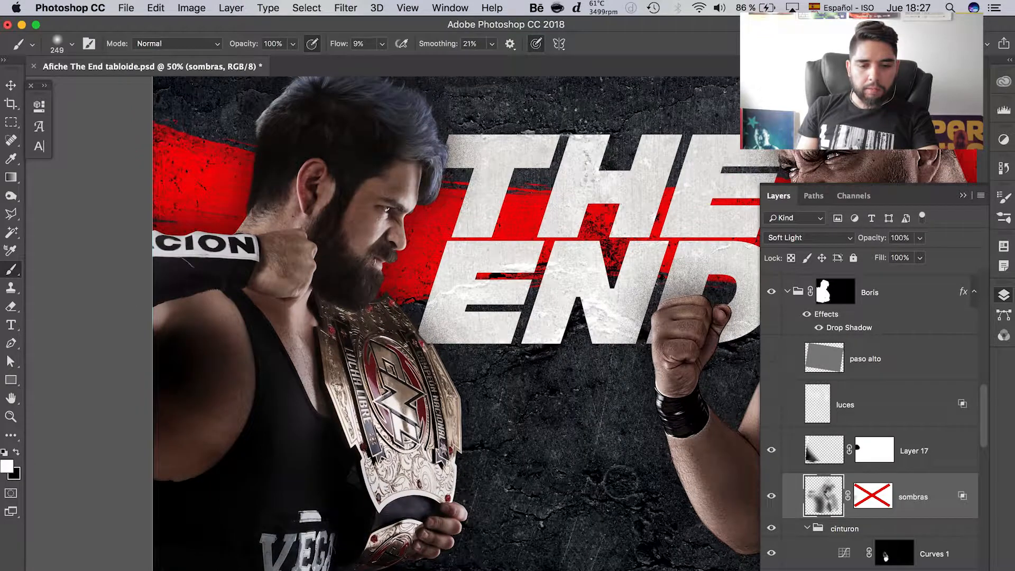
{"action": "left_click_drag", "start_coordinate": [612, 479], "coordinate": [602, 478]}
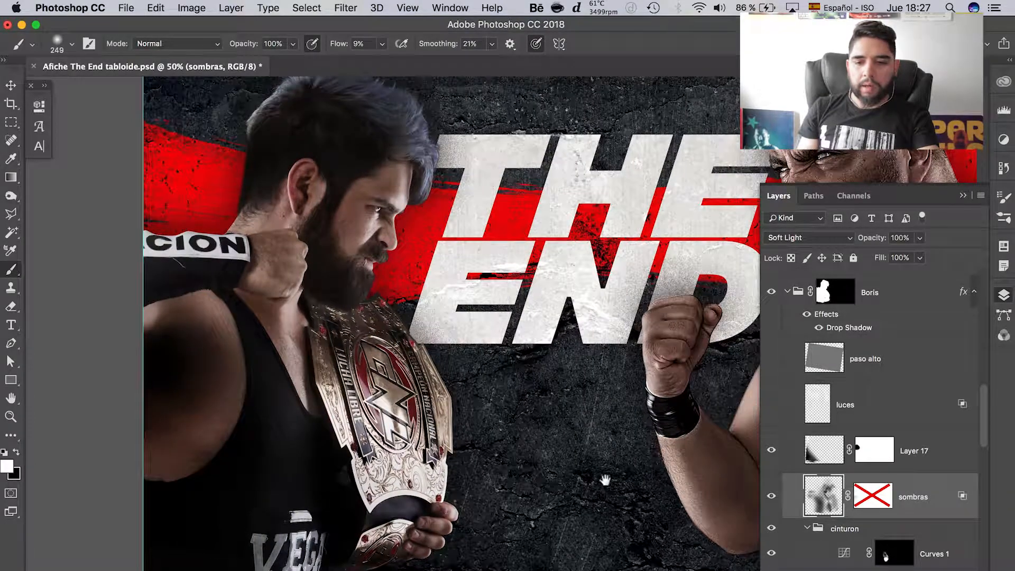
{"action": "scroll", "coordinate": [606, 480], "scroll_direction": "right", "scroll_amount": 3}
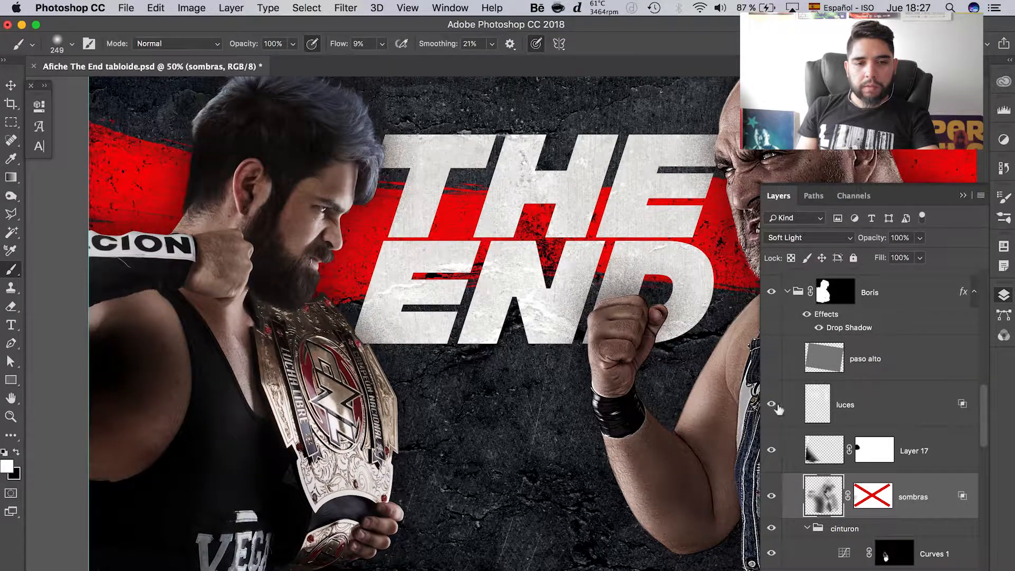
{"action": "left_click", "coordinate": [770, 406]}
{"action": "left_click", "coordinate": [770, 411]}
{"action": "left_click_drag", "start_coordinate": [528, 358], "coordinate": [582, 413]}
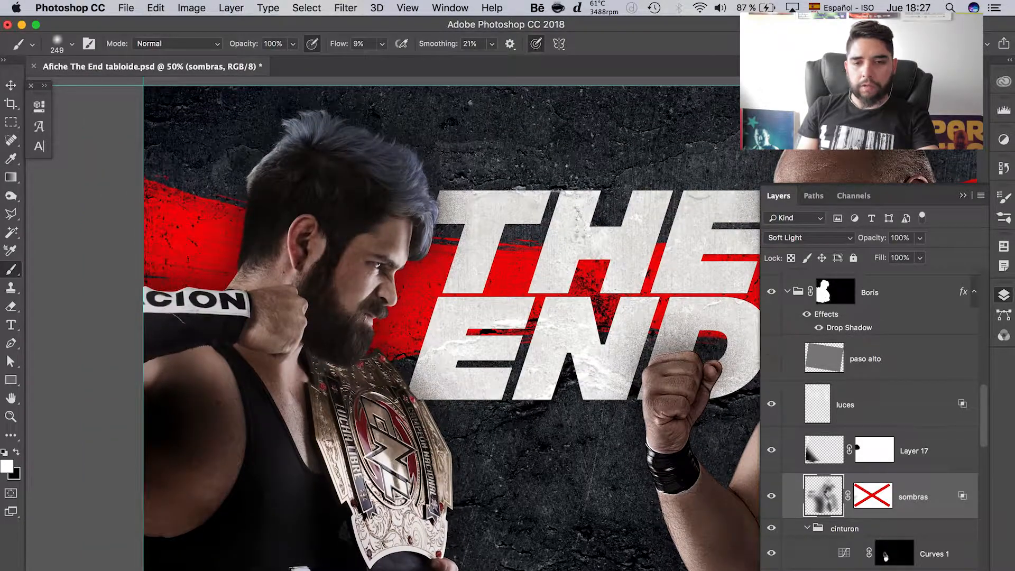
Show the paso alto layer on the belt-holding wrestler and examine the sharpened beard up close.
{"action": "scroll", "coordinate": [766, 391], "scroll_direction": "right", "scroll_amount": 5}
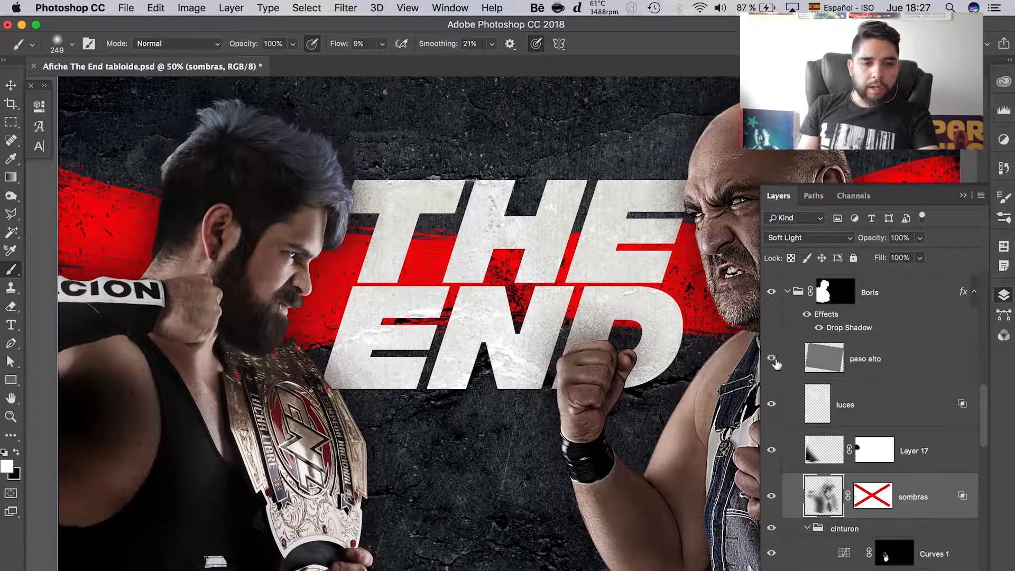
{"action": "left_click", "coordinate": [772, 358]}
{"action": "key", "text": "z"}
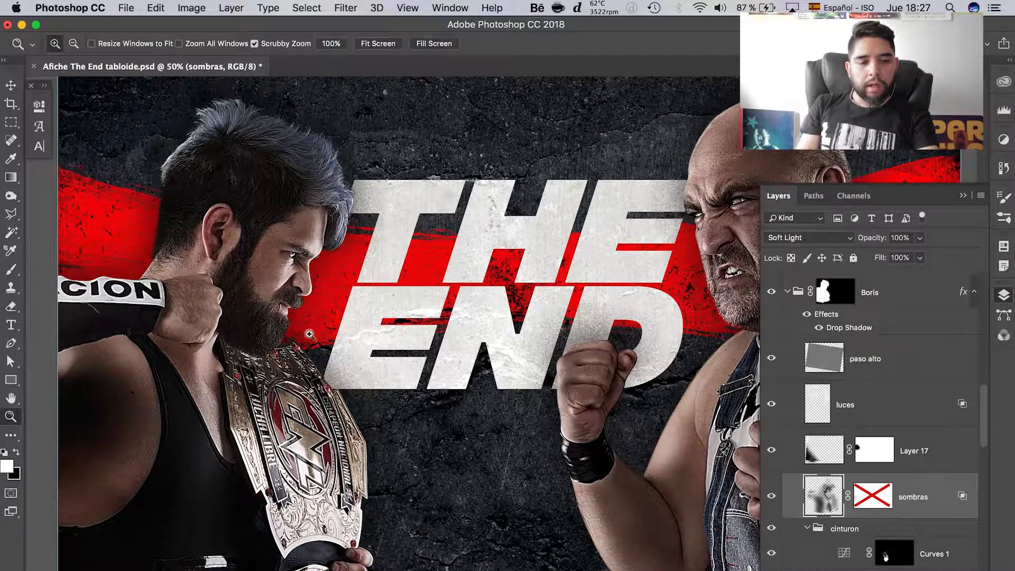
{"action": "left_click", "coordinate": [297, 264]}
{"action": "left_click", "coordinate": [297, 265]}
{"action": "left_click", "coordinate": [297, 275]}
{"action": "left_click", "coordinate": [297, 275]}
{"action": "left_click_drag", "start_coordinate": [300, 370], "coordinate": [392, 300]}
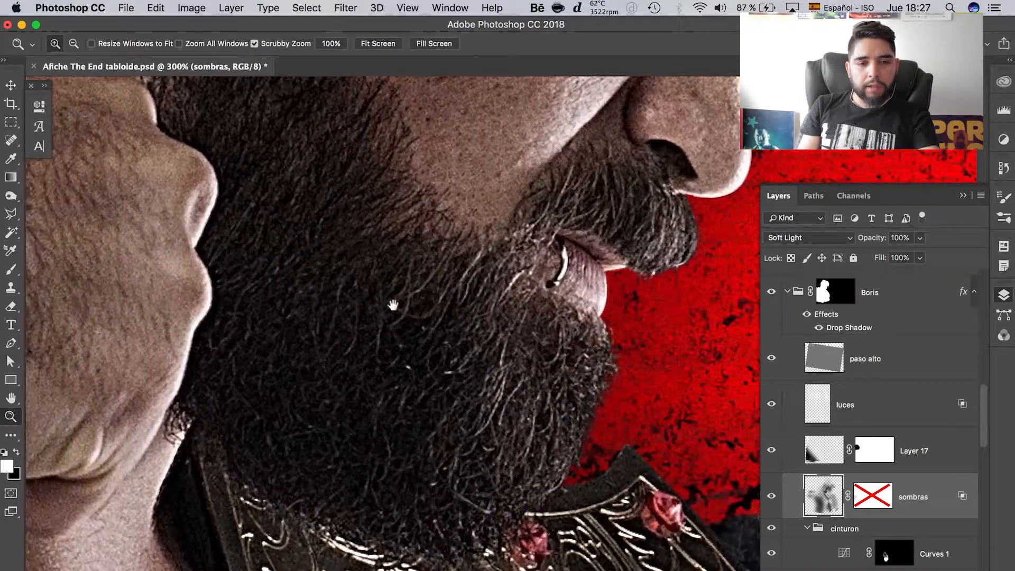
Compare the belt-holding wrestler's face with the paso alto layer hidden and visible, leaving it shown.
{"action": "left_click", "coordinate": [399, 301], "text": "alt"}
{"action": "left_click", "coordinate": [397, 295], "text": "alt"}
{"action": "left_click_drag", "start_coordinate": [396, 295], "coordinate": [400, 358]}
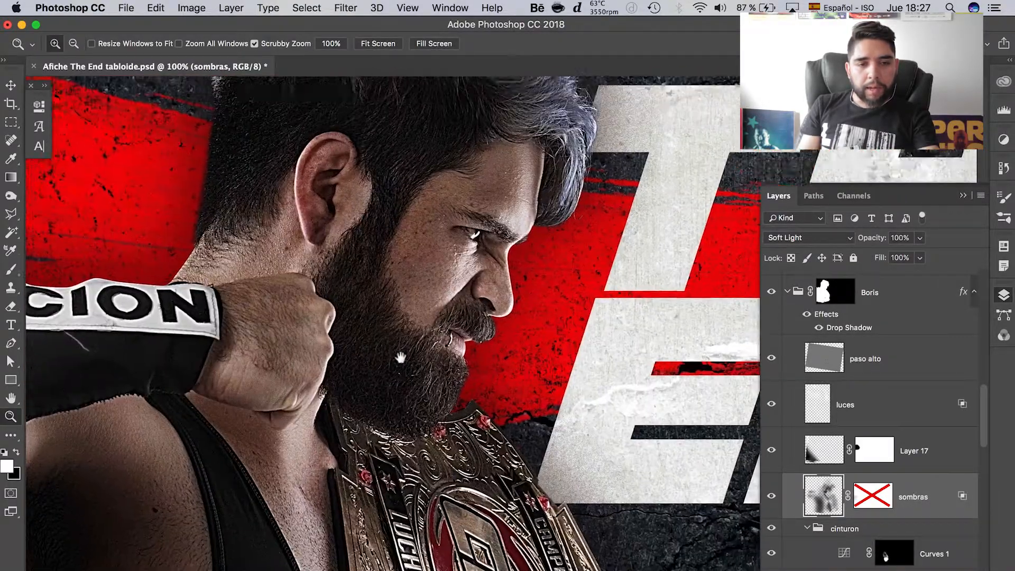
{"action": "key", "text": "super+plus"}
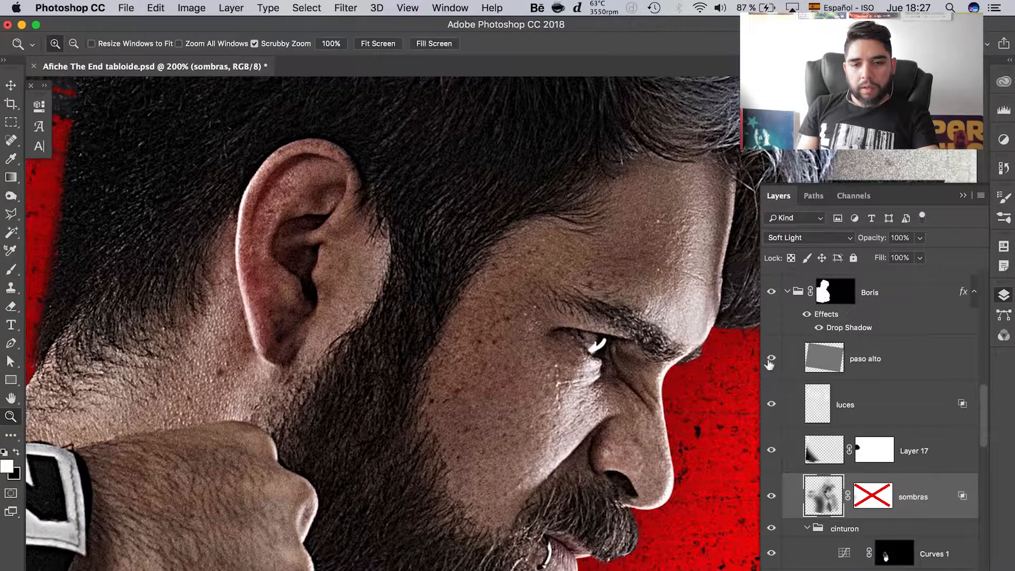
{"action": "left_click", "coordinate": [772, 360]}
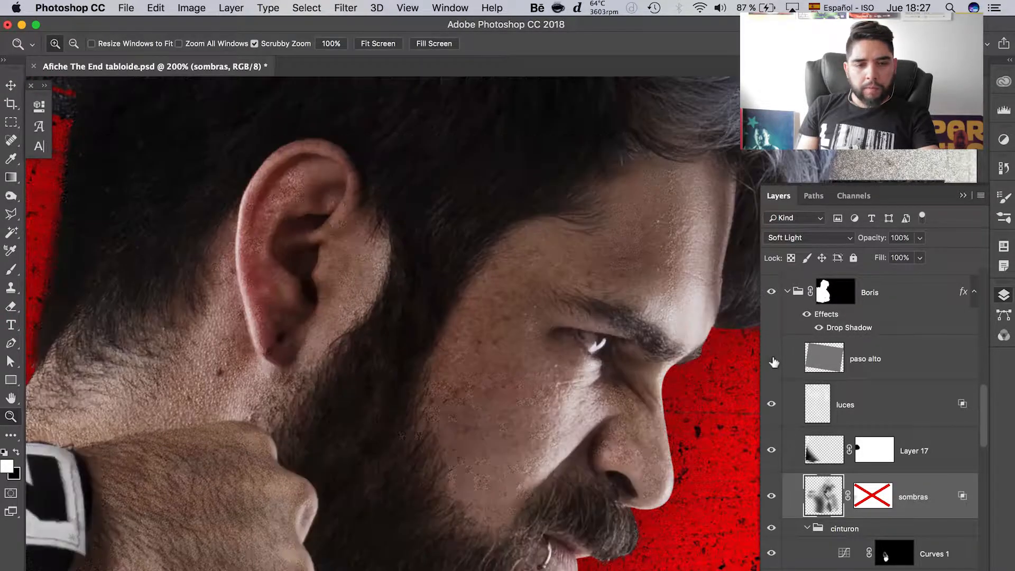
{"action": "left_click", "coordinate": [772, 359]}
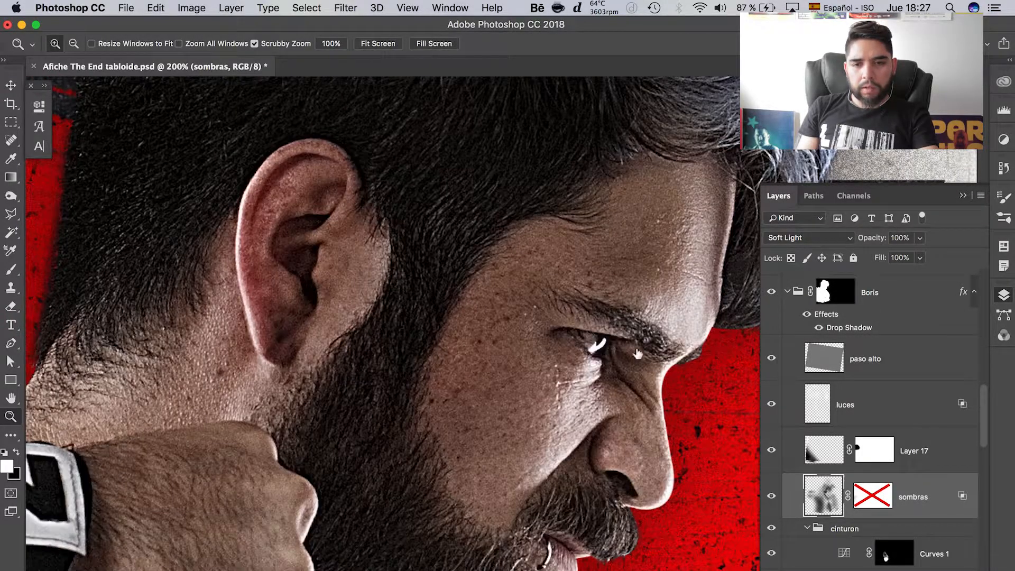
Examine the sharpened detail in the belt-holding wrestler's hair, ear and belt, ending on the whole poster.
{"action": "left_click", "coordinate": [641, 338], "text": "alt"}
{"action": "left_click_drag", "start_coordinate": [711, 341], "coordinate": [659, 370]}
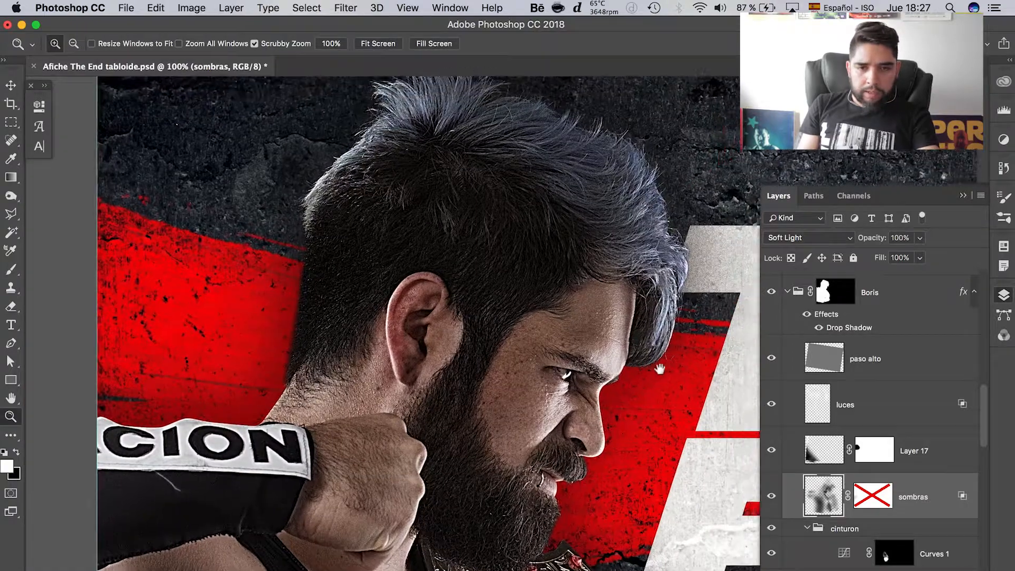
{"action": "left_click", "coordinate": [591, 176]}
{"action": "left_click_drag", "start_coordinate": [583, 197], "coordinate": [602, 269]}
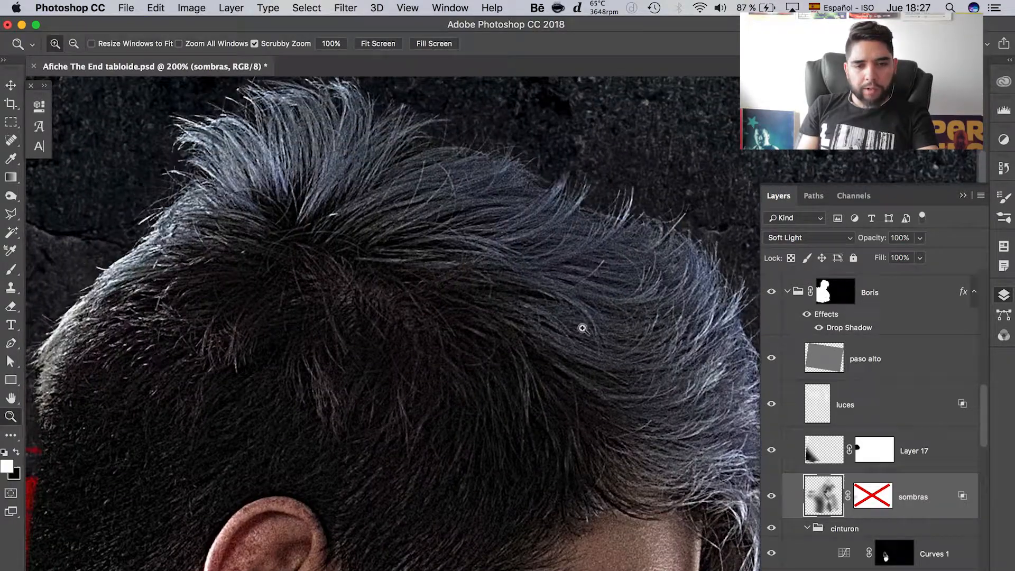
{"action": "left_click", "coordinate": [517, 399], "text": "alt"}
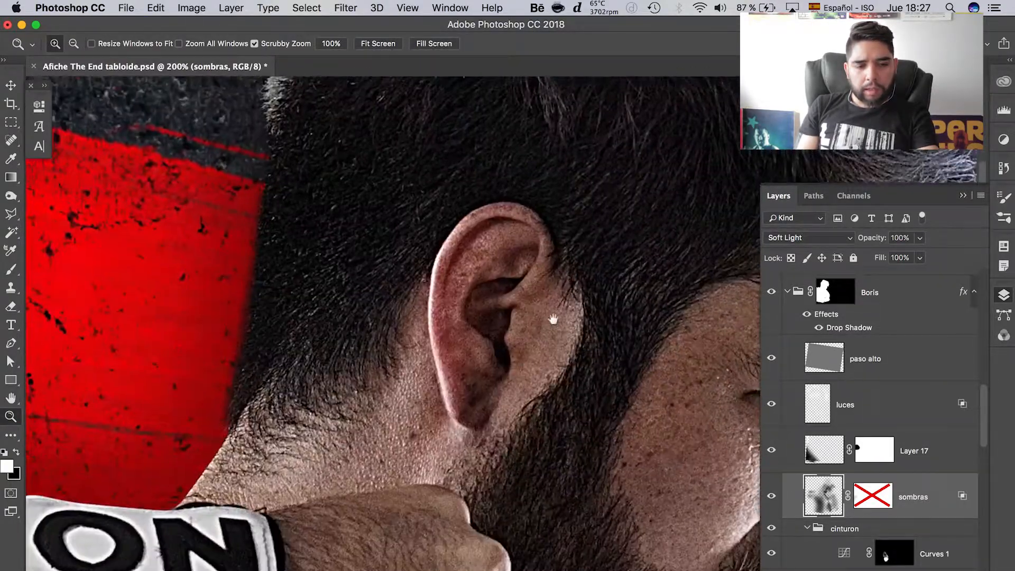
{"action": "scroll", "coordinate": [482, 455], "scroll_direction": "down", "scroll_amount": 15}
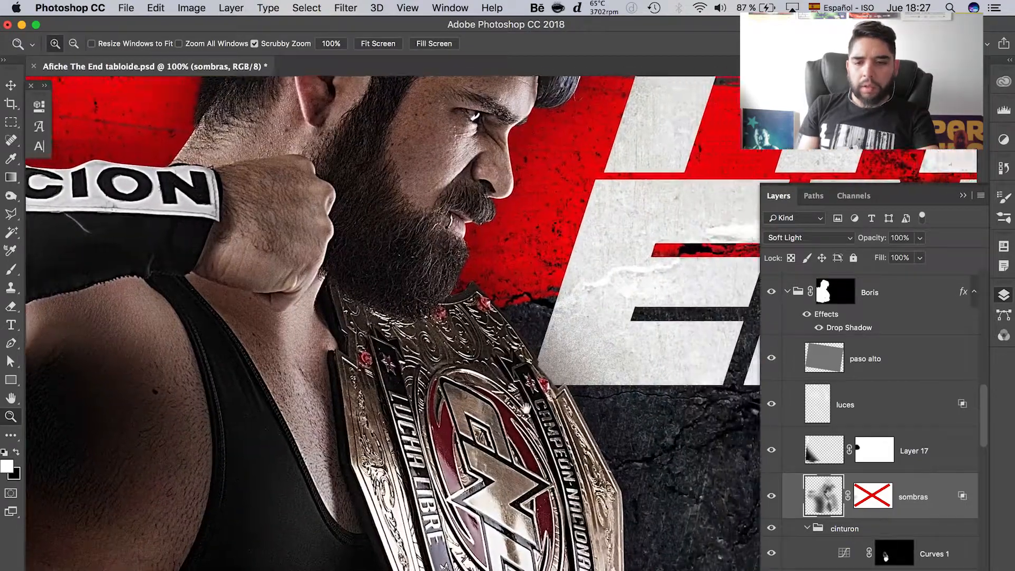
{"action": "key", "text": "super+0"}
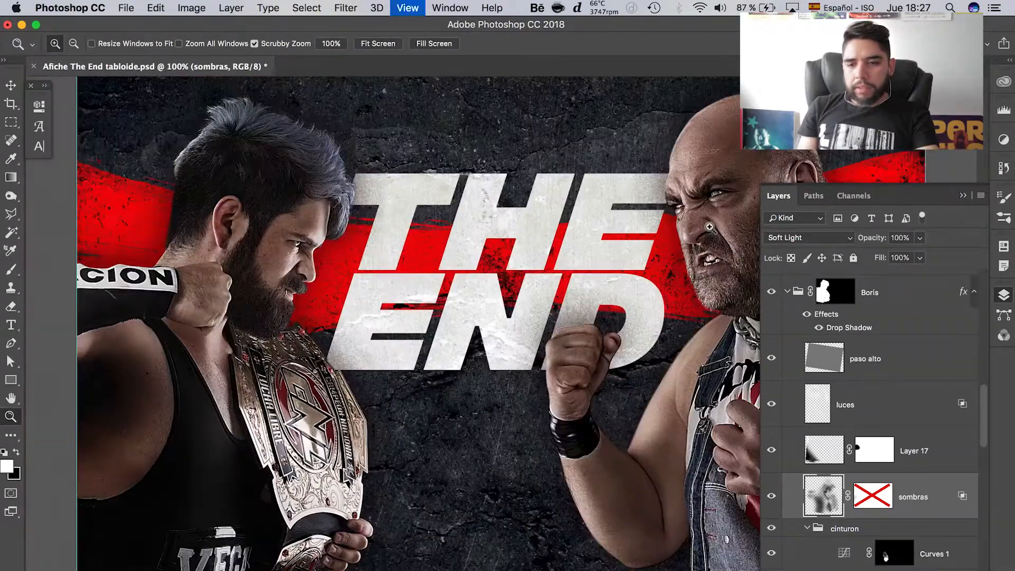
Collapse the belt-holding wrestler's layer group and show the FX group above it.
{"action": "scroll", "coordinate": [982, 407], "scroll_direction": "up", "scroll_amount": 10}
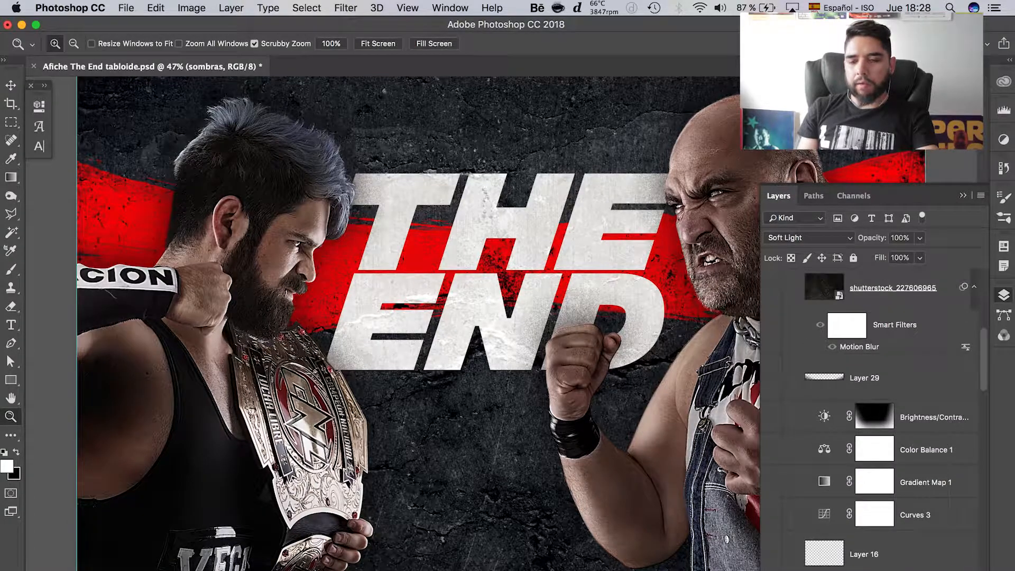
{"action": "left_click", "coordinate": [798, 570]}
{"action": "left_click_drag", "start_coordinate": [981, 421], "coordinate": [977, 390]}
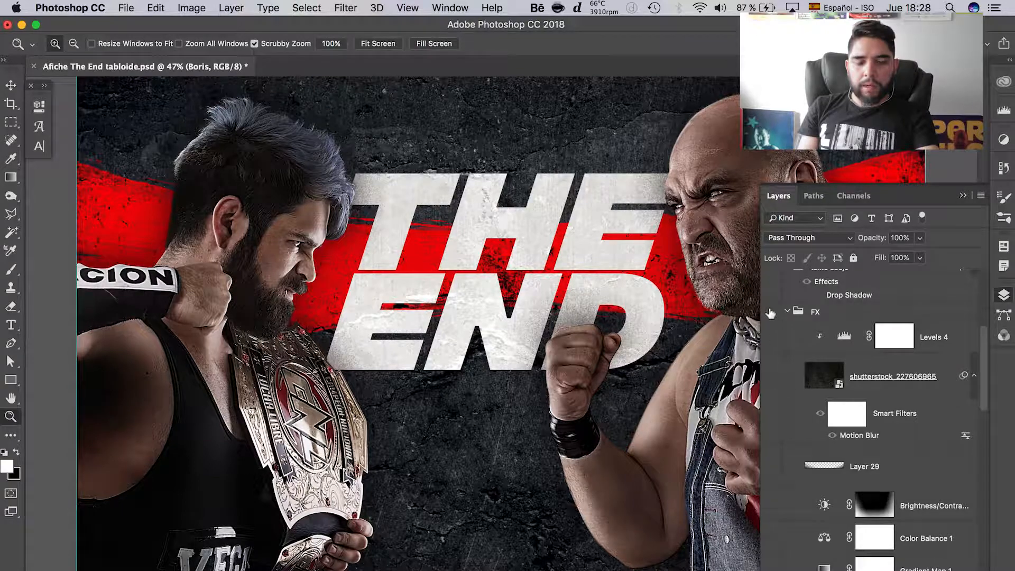
{"action": "scroll", "coordinate": [629, 318], "scroll_direction": "right", "scroll_amount": 4}
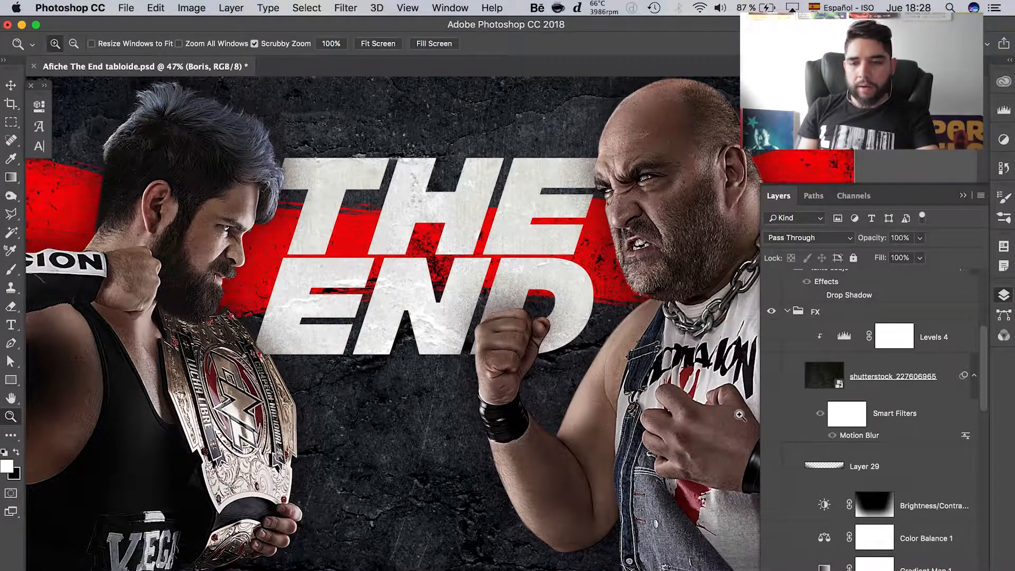
Switch to full-screen mode with the whole poster in view and show the Curves 3 adjustment layer in the FX group.
{"action": "left_click_drag", "start_coordinate": [987, 394], "coordinate": [986, 412]}
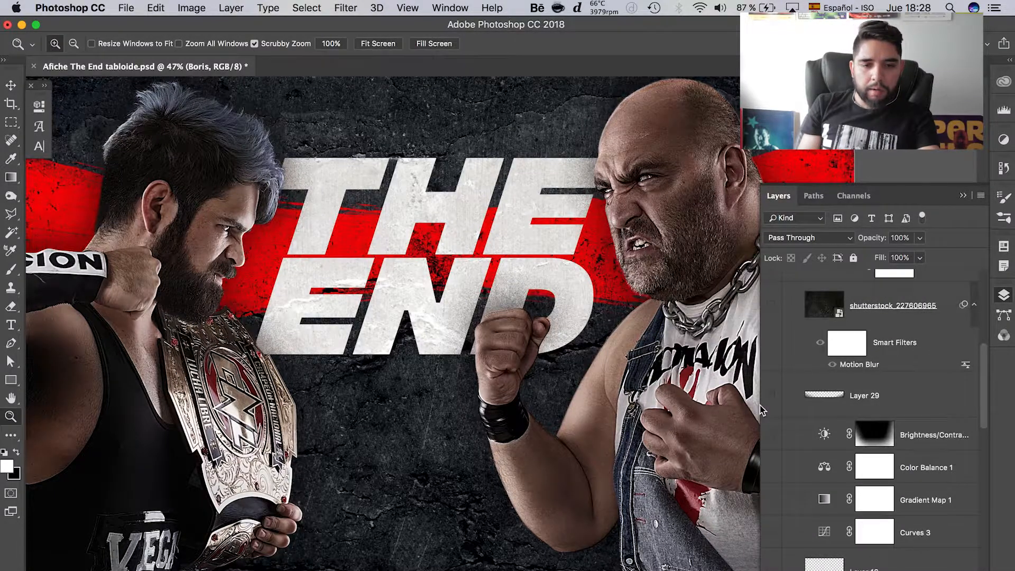
{"action": "key", "text": "super+minus"}
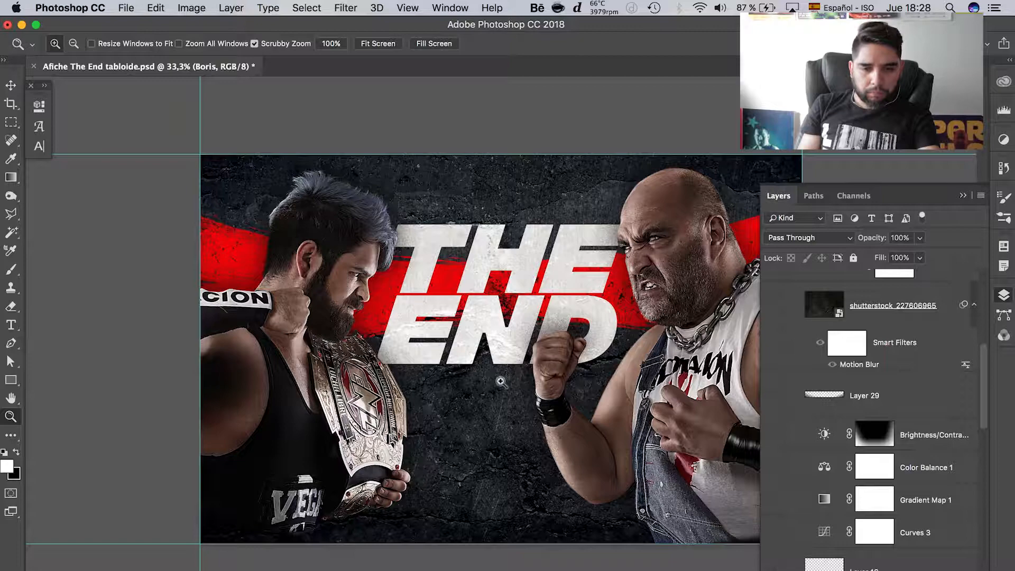
{"action": "key", "text": "f"}
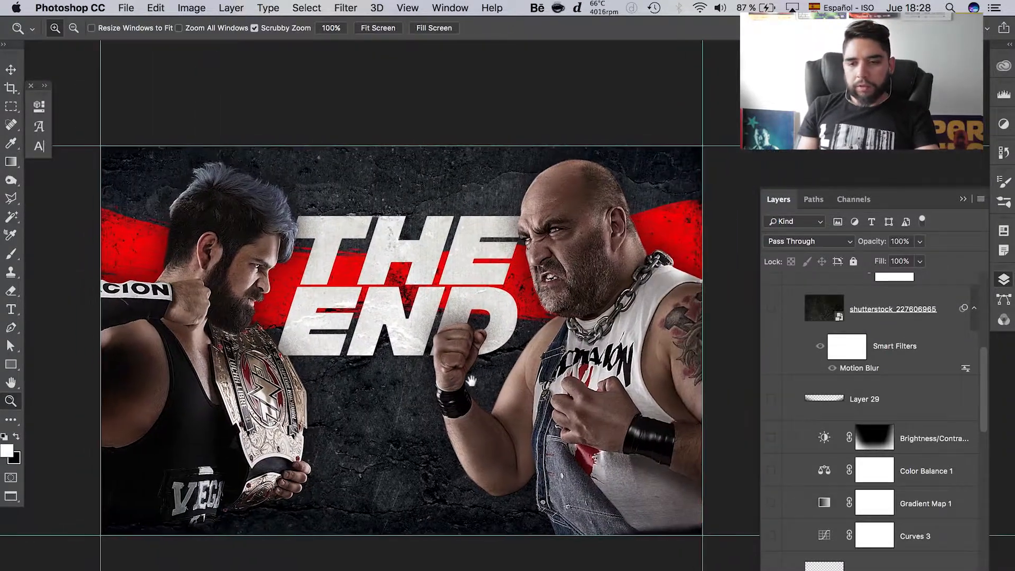
{"action": "left_click_drag", "start_coordinate": [983, 407], "coordinate": [973, 452]}
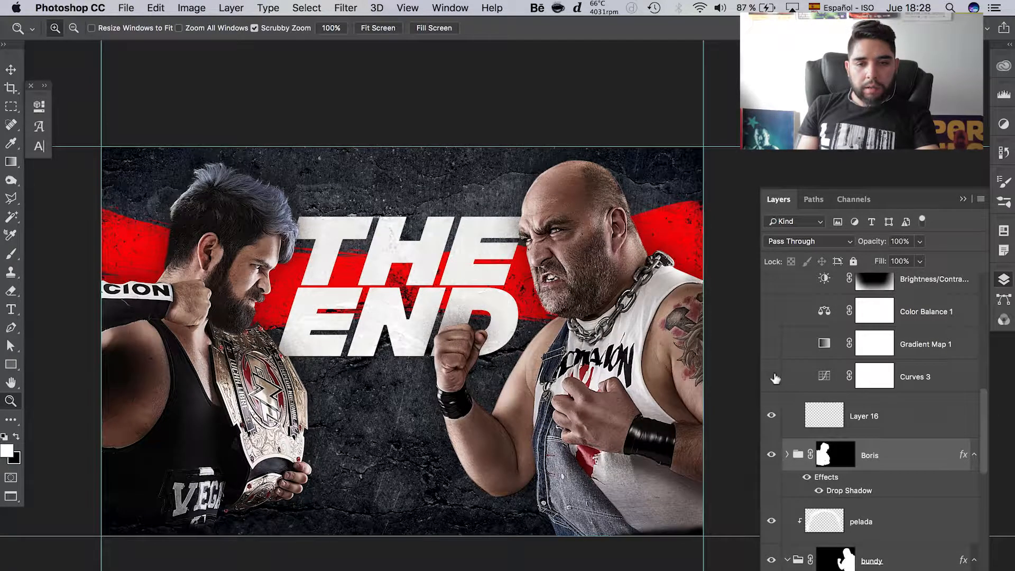
{"action": "left_click", "coordinate": [774, 379]}
{"action": "left_click", "coordinate": [773, 378]}
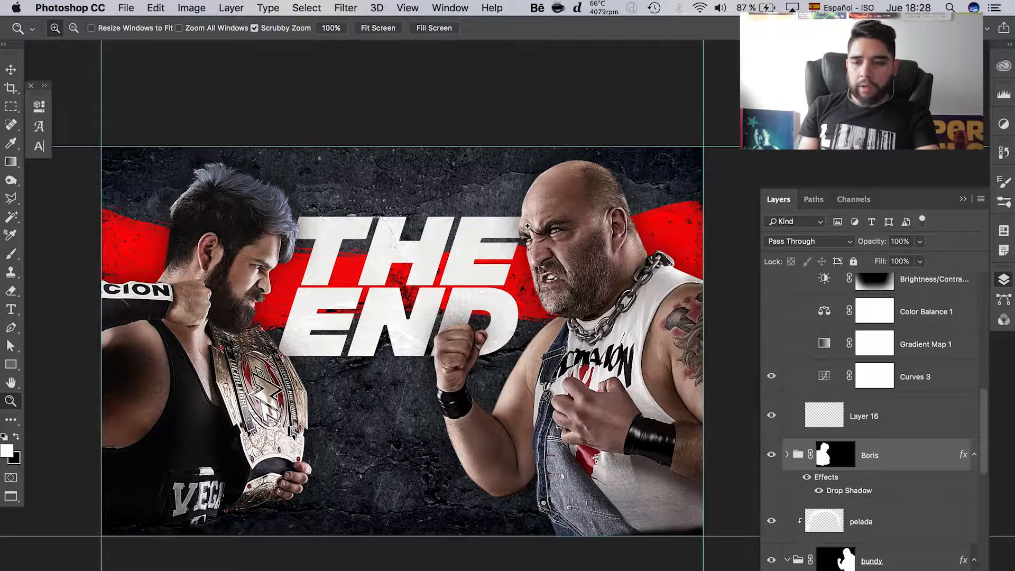
Open the Curves 3 adjustment's settings and examine its RGB curve against the poster.
{"action": "left_click_drag", "start_coordinate": [988, 426], "coordinate": [987, 395]}
{"action": "double_click", "coordinate": [830, 484]}
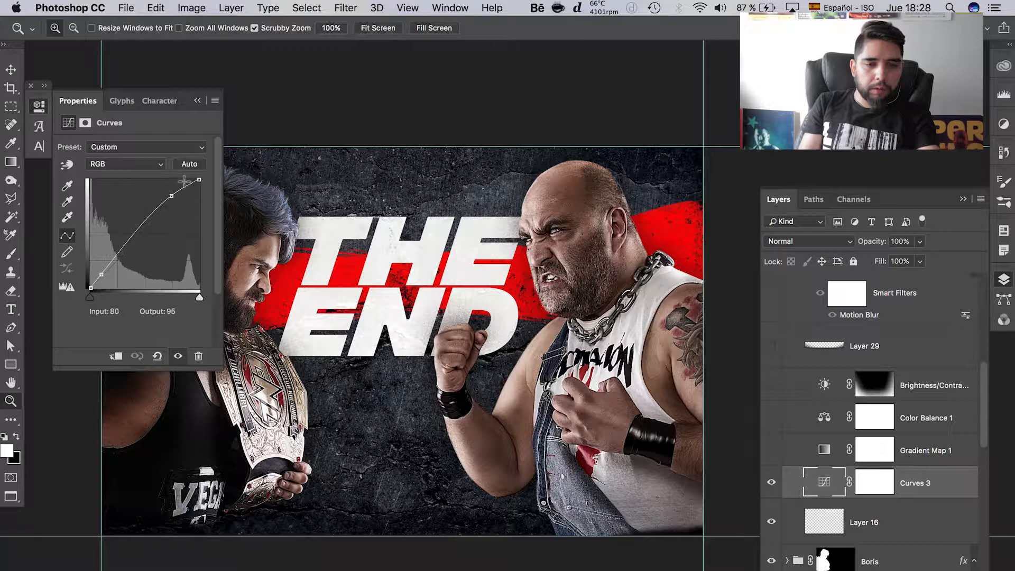
{"action": "scroll", "coordinate": [333, 209], "scroll_direction": "left", "scroll_amount": 4}
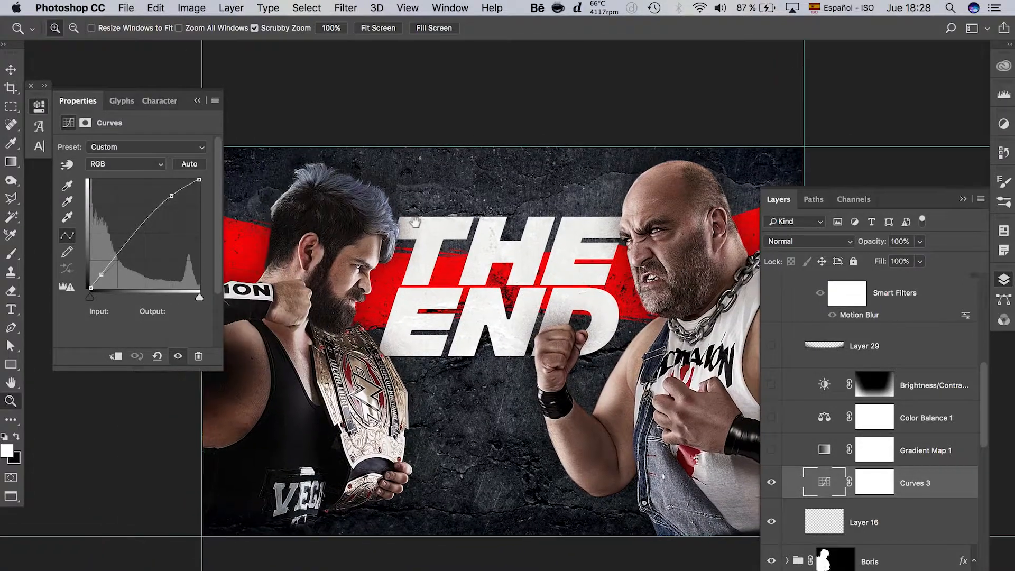
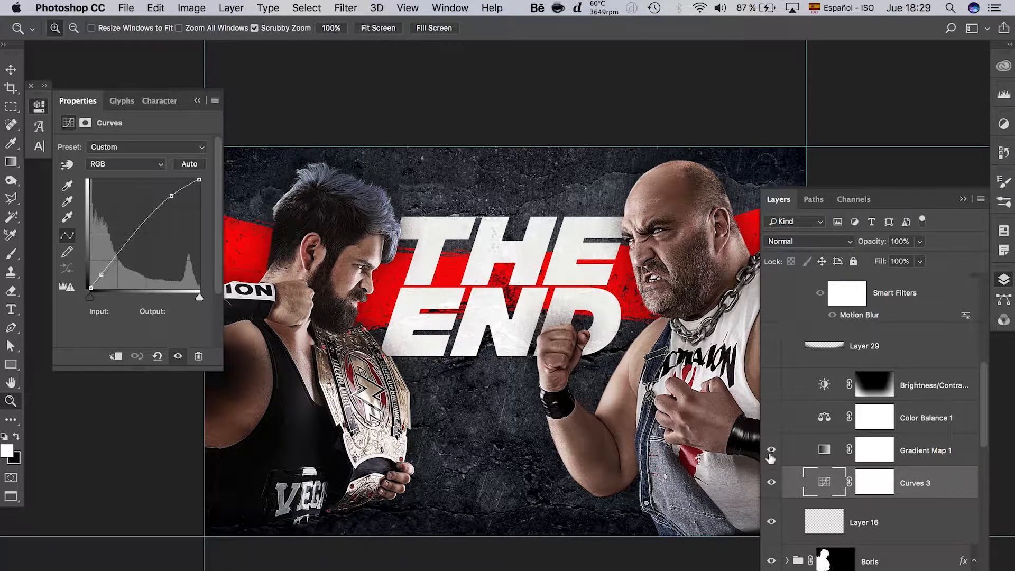
Open the Gradient Map 1 adjustment's settings and check its gradient and blend mode.
{"action": "left_click", "coordinate": [831, 456]}
{"action": "left_click", "coordinate": [825, 451]}
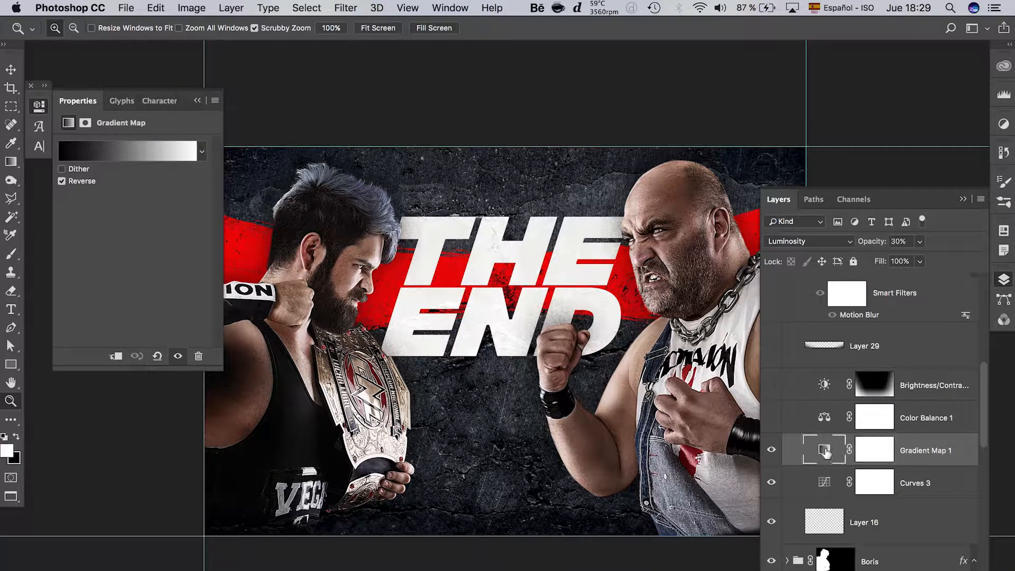
{"action": "left_click", "coordinate": [824, 241]}
{"action": "left_click", "coordinate": [823, 246]}
Try a higher opacity on the Gradient Map 1 layer, undo it and collapse the adjustment's settings.
{"action": "left_click_drag", "start_coordinate": [871, 244], "coordinate": [950, 238]}
{"action": "key", "text": "super+z"}
{"action": "key", "text": "super+z"}
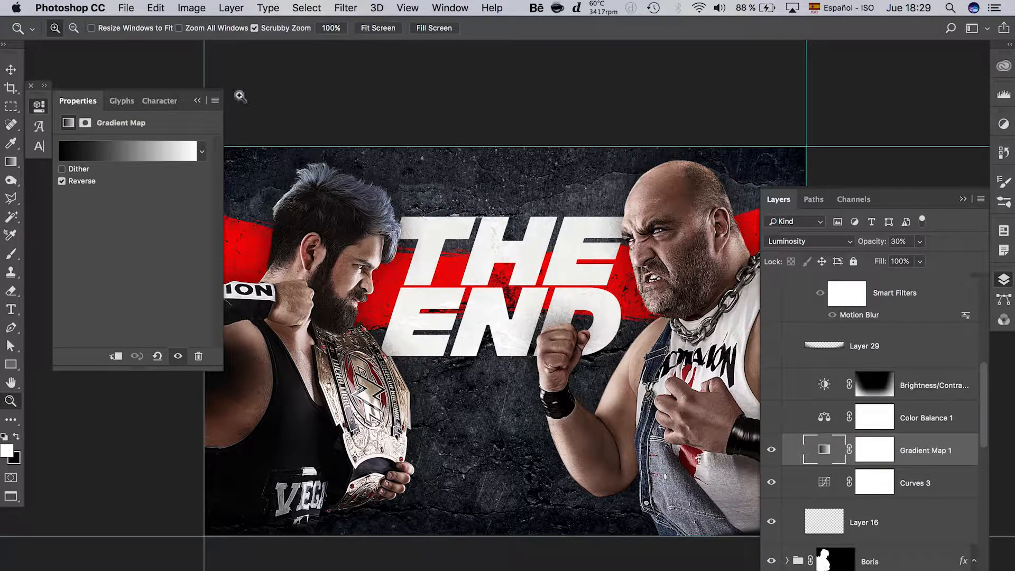
{"action": "left_click", "coordinate": [197, 101]}
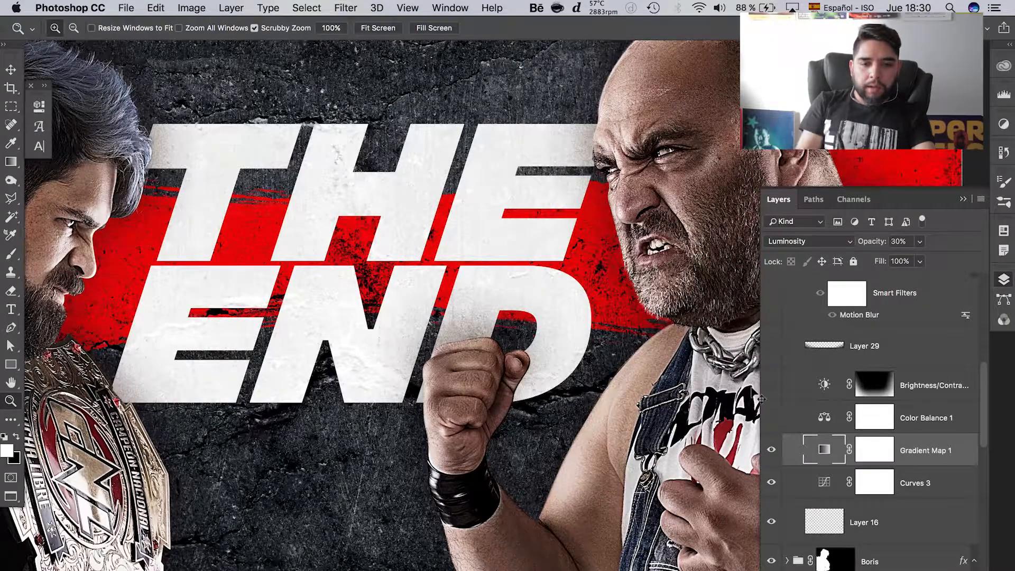
Select the Color Balance 1 adjustment layer and show it over the poster.
{"action": "key", "text": "super+minus"}
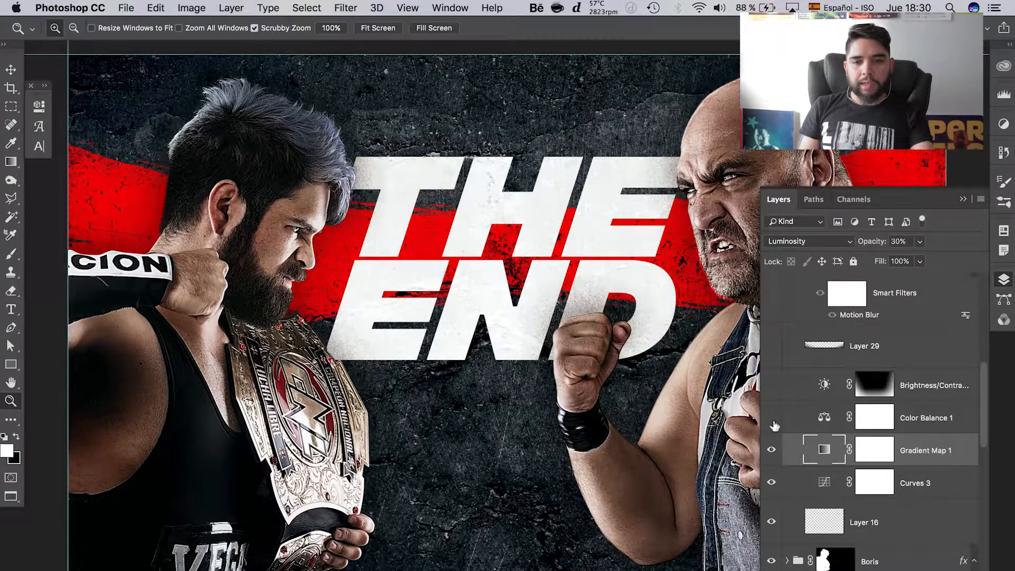
{"action": "left_click", "coordinate": [824, 418]}
{"action": "left_click", "coordinate": [772, 418]}
{"action": "left_click", "coordinate": [772, 418]}
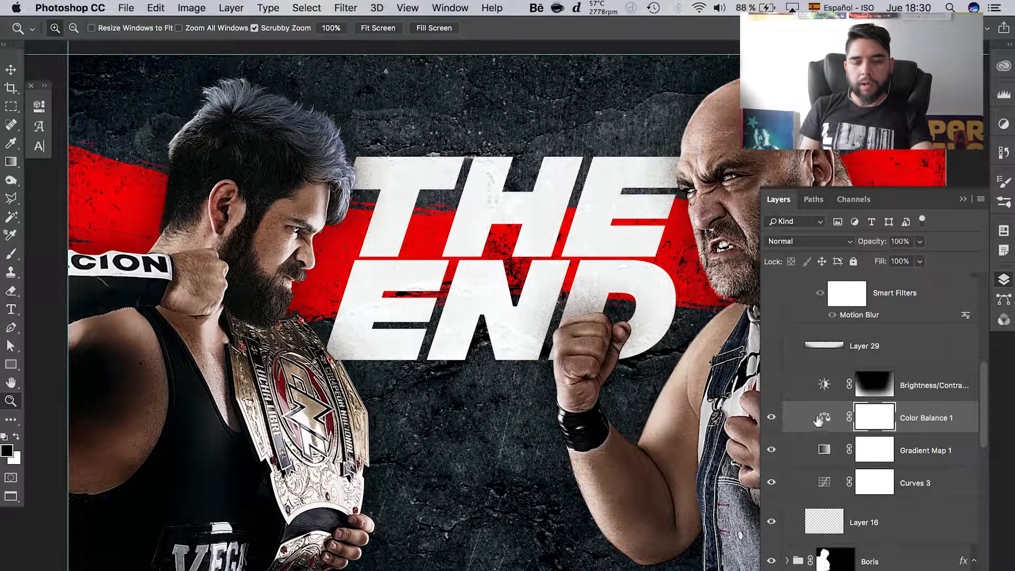
Review the Color Balance 1 settings for midtones, highlights and shadows, then close them.
{"action": "double_click", "coordinate": [825, 418]}
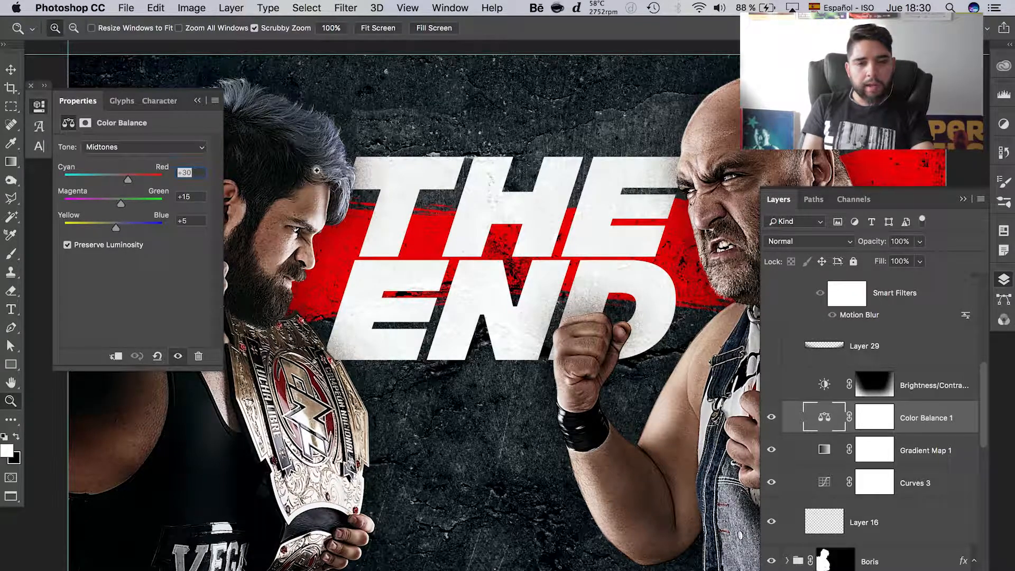
{"action": "left_click", "coordinate": [156, 147]}
{"action": "left_click", "coordinate": [157, 157]}
{"action": "left_click", "coordinate": [156, 150]}
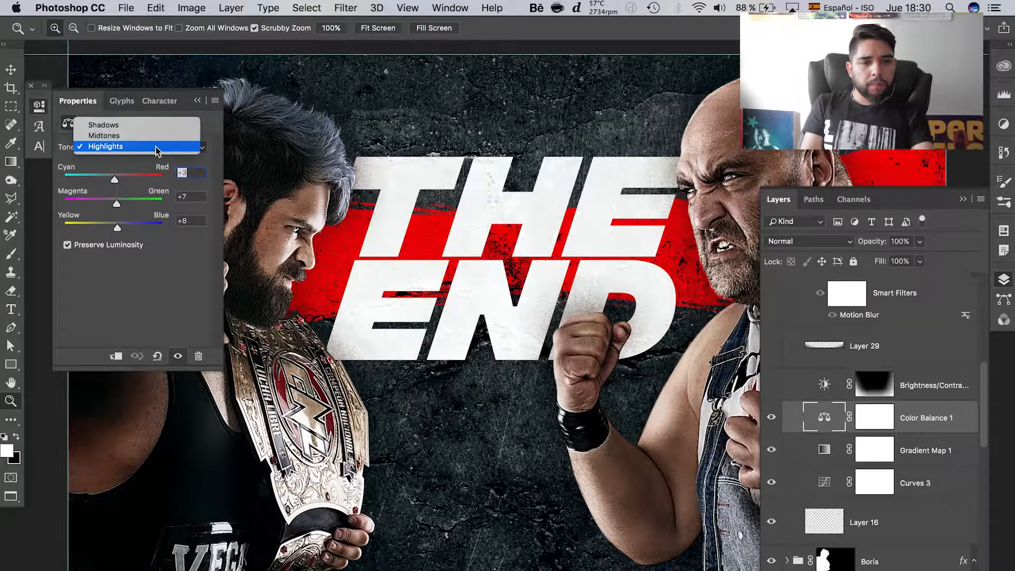
{"action": "left_click", "coordinate": [157, 129]}
{"action": "left_click", "coordinate": [156, 148]}
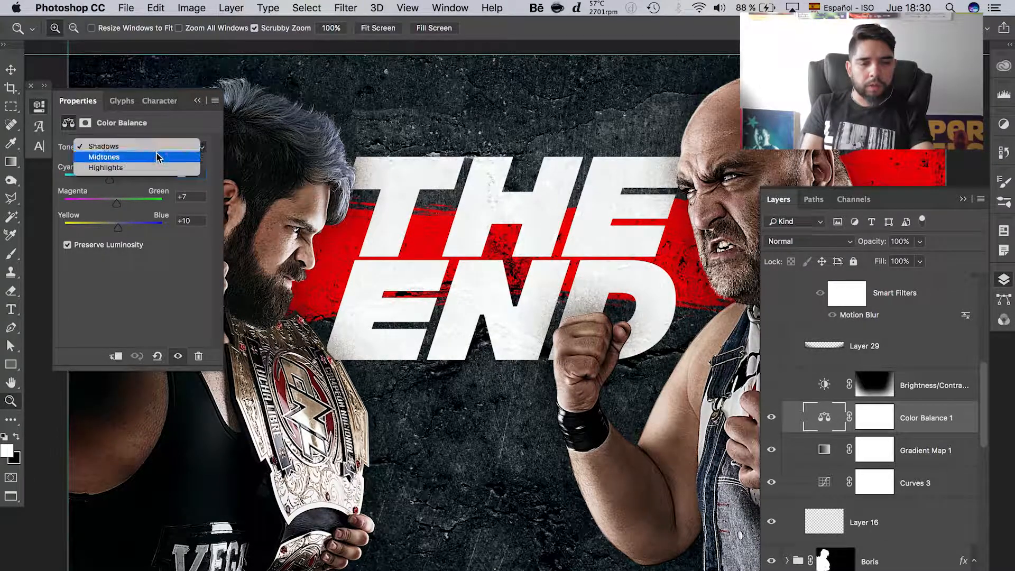
{"action": "left_click", "coordinate": [157, 157]}
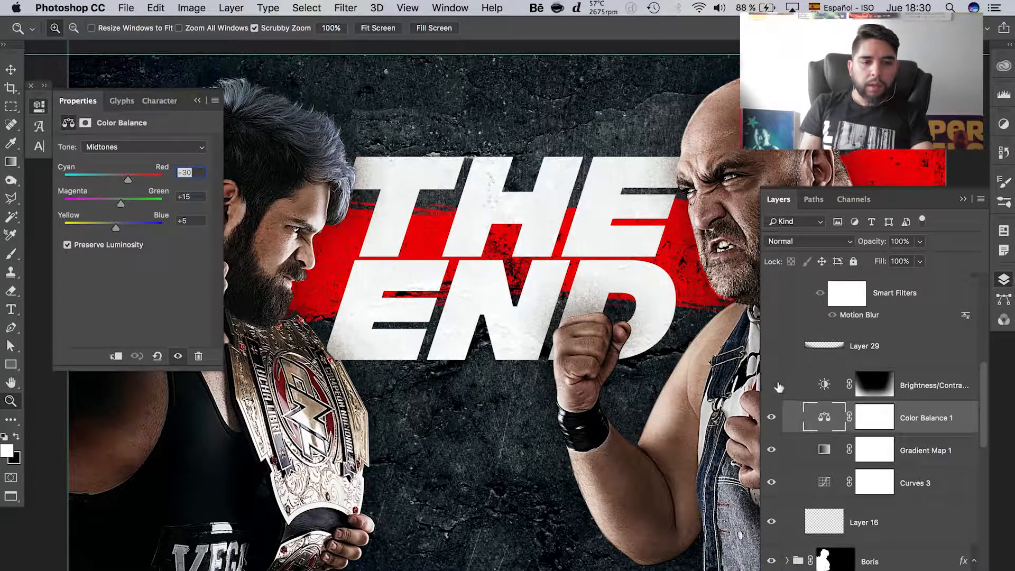
{"action": "left_click", "coordinate": [198, 100]}
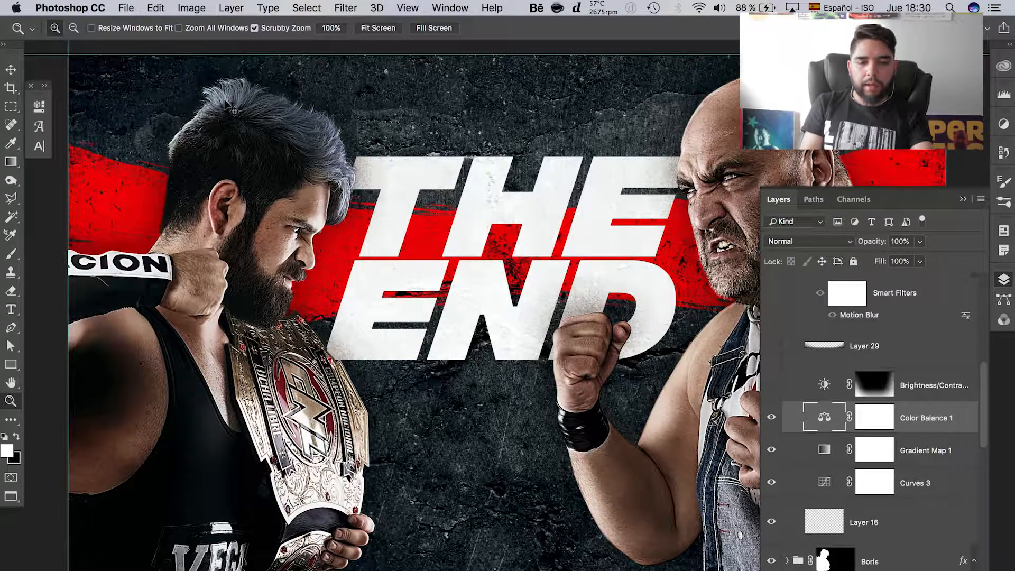
Show the Brightness/Contrast adjustment layer and inspect its mask on its own before returning to the poster view.
{"action": "scroll", "coordinate": [494, 323], "scroll_direction": "right", "scroll_amount": 3}
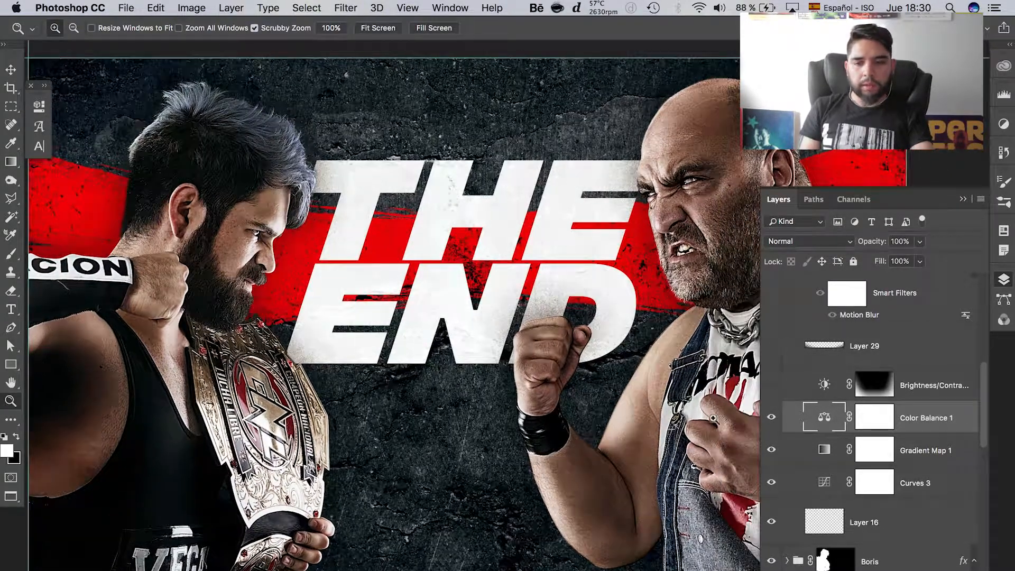
{"action": "left_click", "coordinate": [886, 387], "text": "shift"}
{"action": "left_click", "coordinate": [876, 394], "text": "shift"}
{"action": "left_click", "coordinate": [876, 394], "text": "alt"}
{"action": "key", "text": "super+minus"}
{"action": "key", "text": "x"}
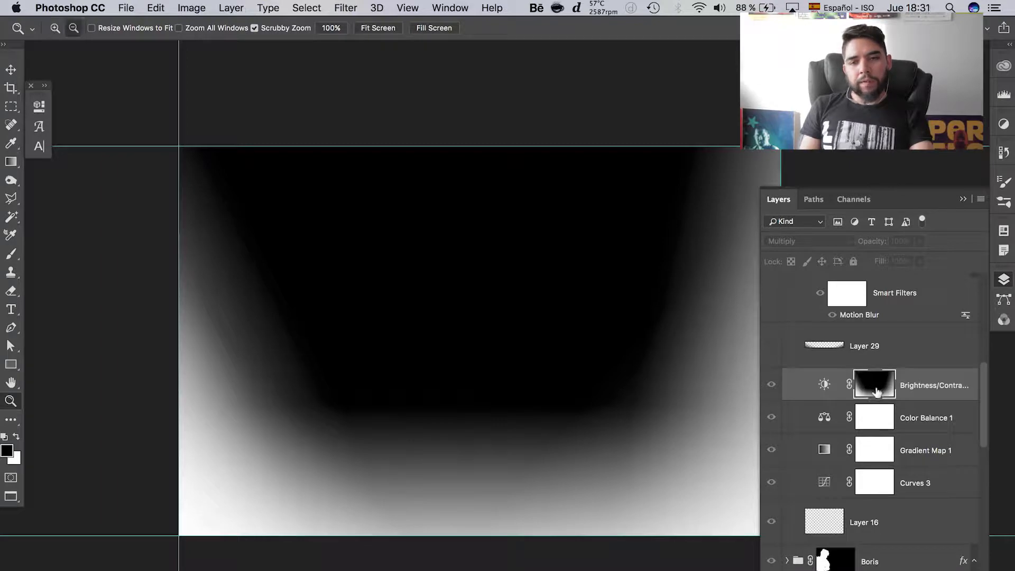
{"action": "left_click", "coordinate": [884, 392], "text": "alt"}
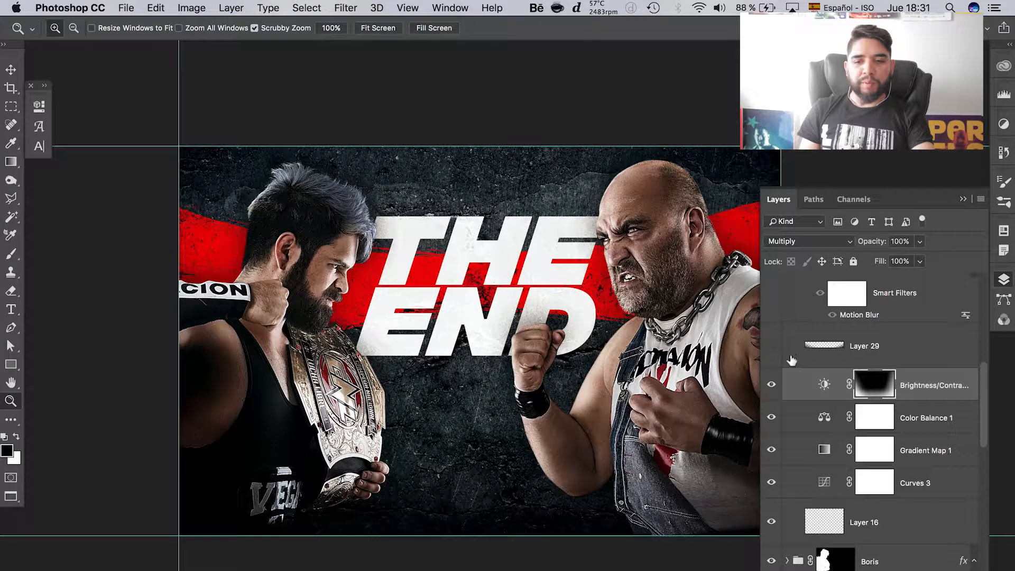
Show Layer 29 and the shutterstock_227606965 particle layer in the FX group.
{"action": "left_click", "coordinate": [771, 346]}
{"action": "scroll", "coordinate": [431, 370], "scroll_direction": "right", "scroll_amount": 3}
{"action": "scroll", "coordinate": [431, 370], "scroll_direction": "up", "scroll_amount": 2}
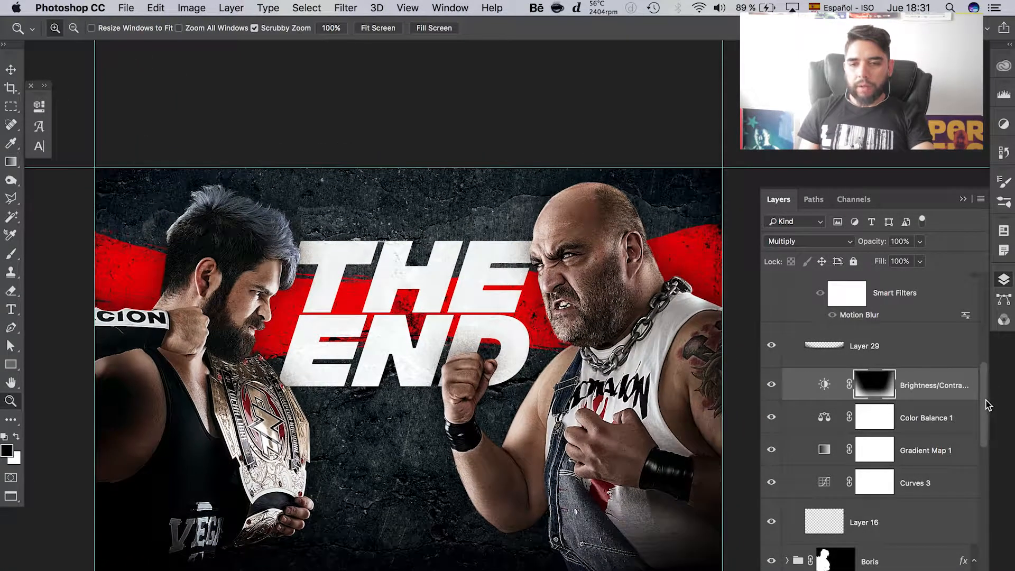
{"action": "scroll", "coordinate": [985, 374], "scroll_direction": "up", "scroll_amount": 4}
{"action": "scroll", "coordinate": [985, 369], "scroll_direction": "up", "scroll_amount": 3}
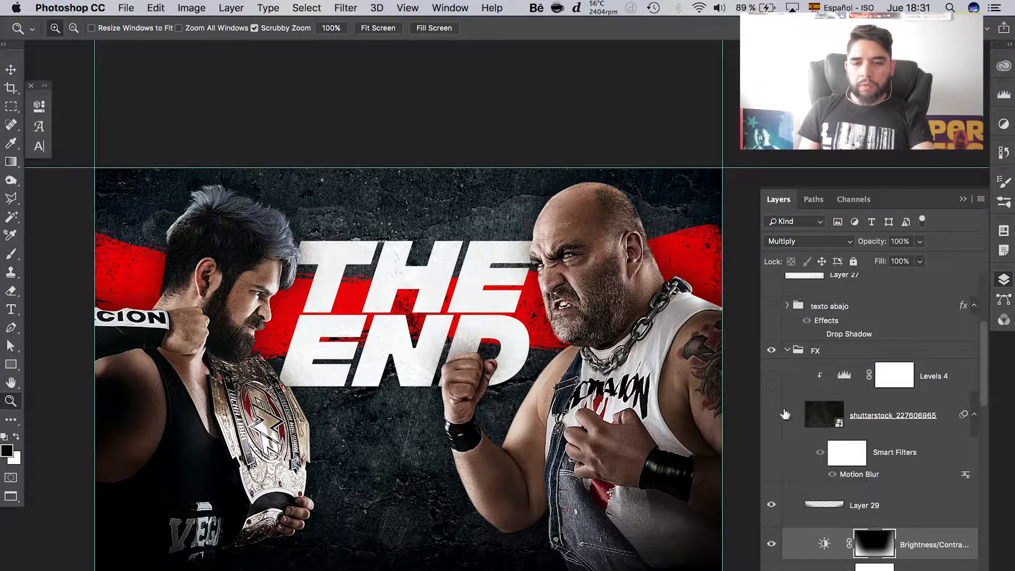
{"action": "left_click", "coordinate": [772, 416]}
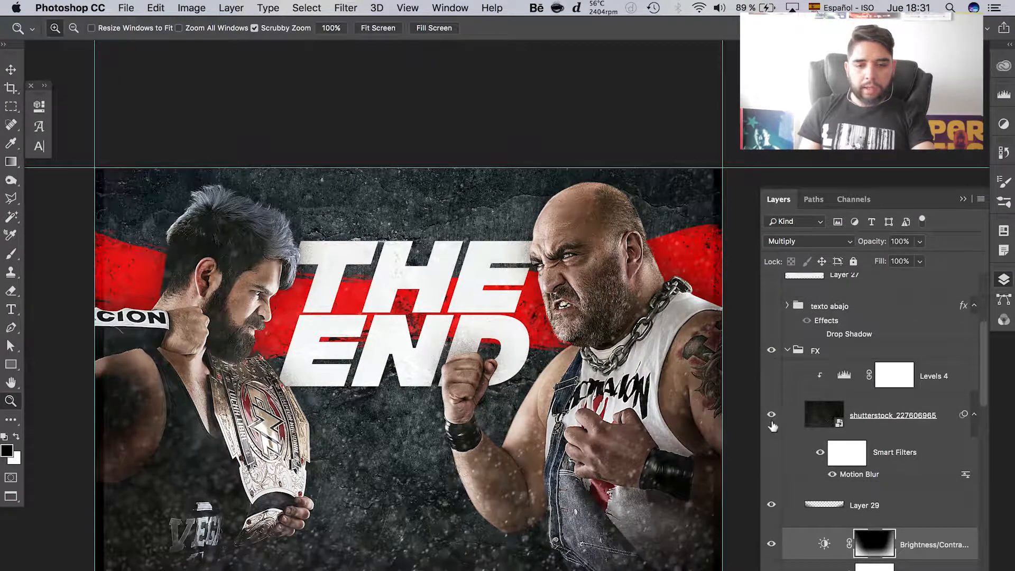
Examine the particles up close over the fist, face and belt, and check the shutterstock_227606965 layer's blend mode.
{"action": "left_click_drag", "start_coordinate": [494, 480], "coordinate": [608, 378]}
{"action": "left_click", "coordinate": [474, 460], "text": "alt"}
{"action": "left_click_drag", "start_coordinate": [455, 425], "coordinate": [535, 434]}
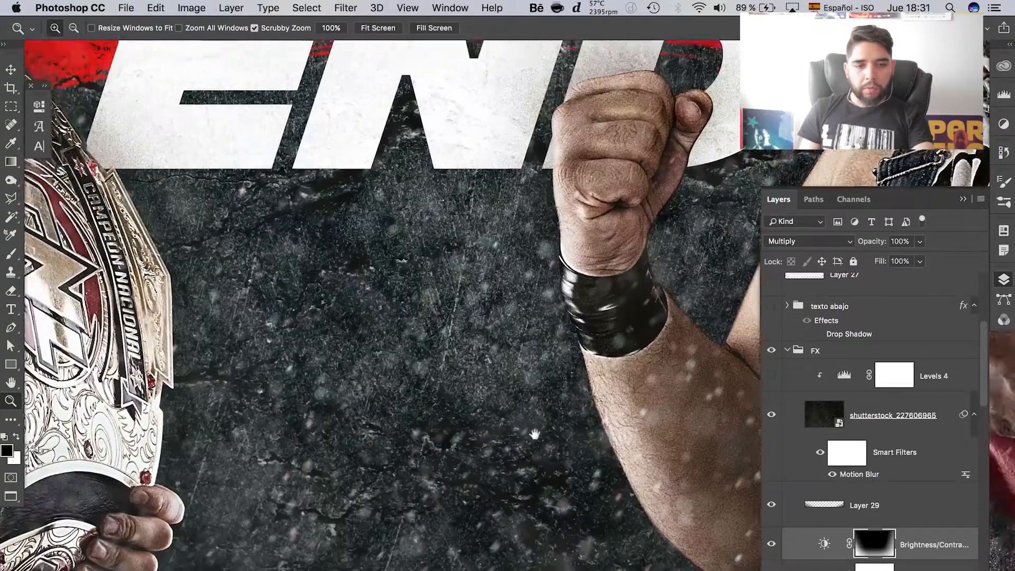
{"action": "scroll", "coordinate": [535, 434], "scroll_direction": "up", "scroll_amount": 10}
{"action": "scroll", "coordinate": [535, 434], "scroll_direction": "left", "scroll_amount": 10}
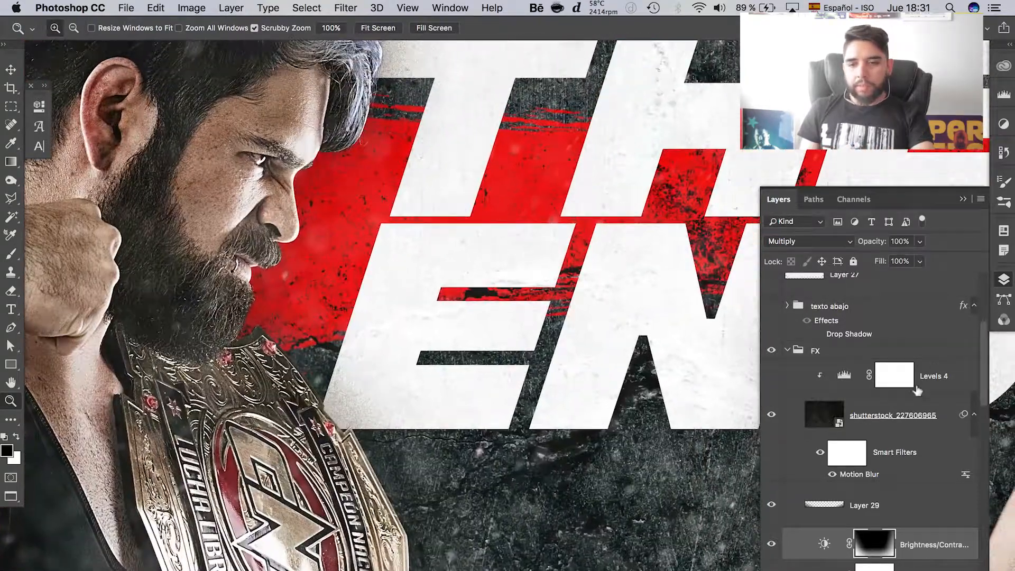
{"action": "left_click", "coordinate": [913, 403]}
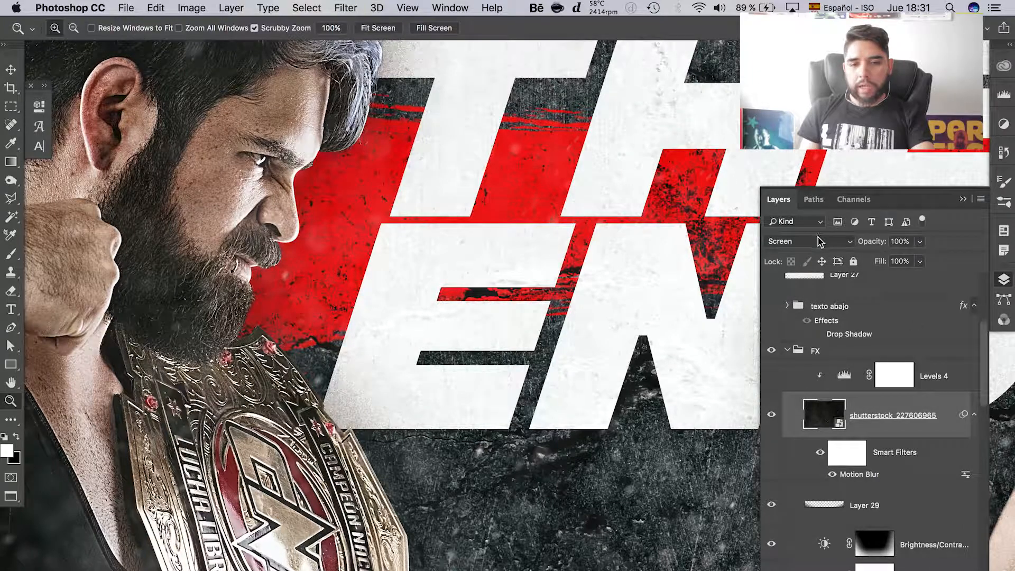
{"action": "left_click", "coordinate": [648, 369], "text": "alt"}
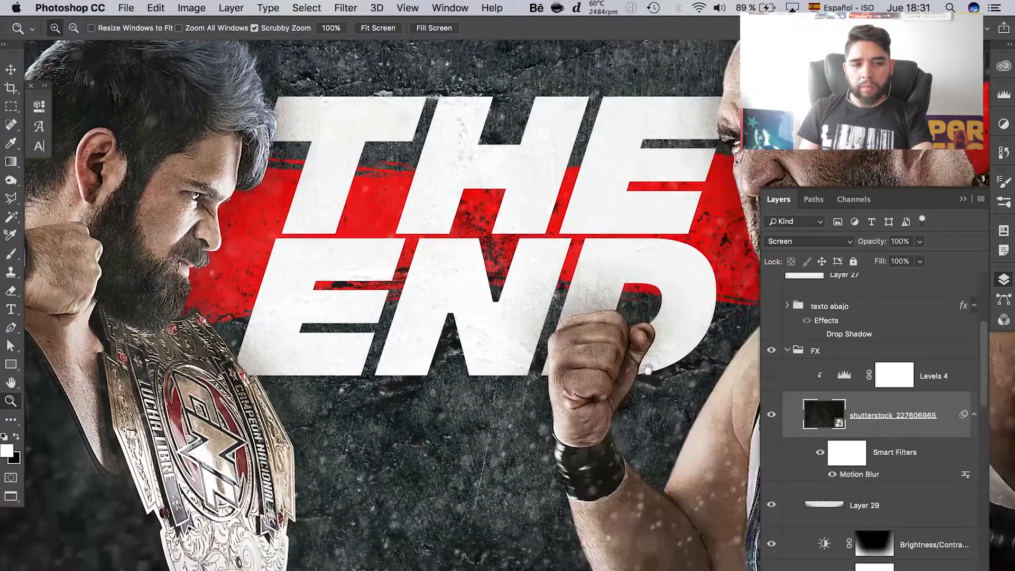
{"action": "left_click", "coordinate": [647, 369]}
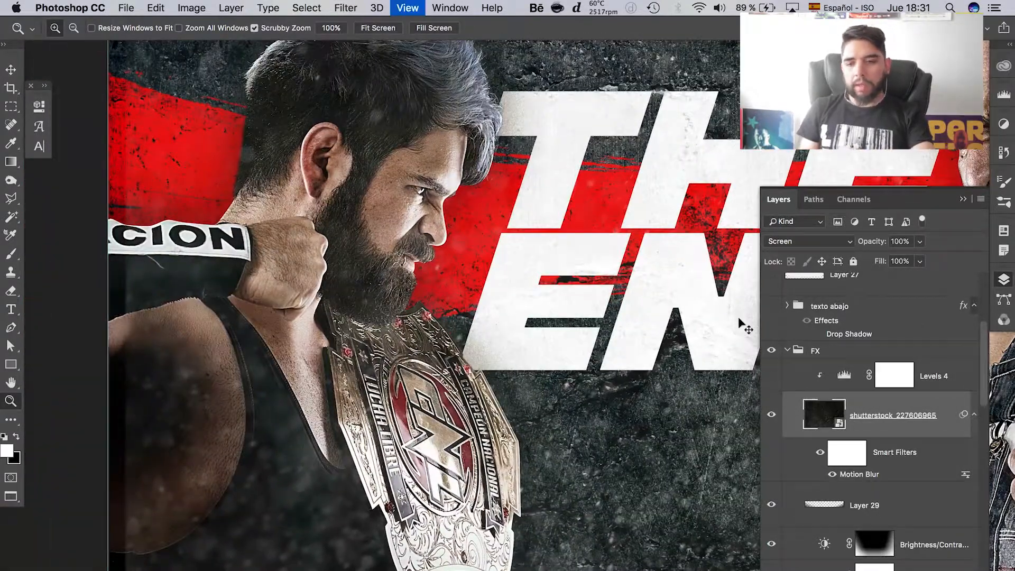
{"action": "key", "text": "super+minus"}
{"action": "key", "text": "super+minus"}
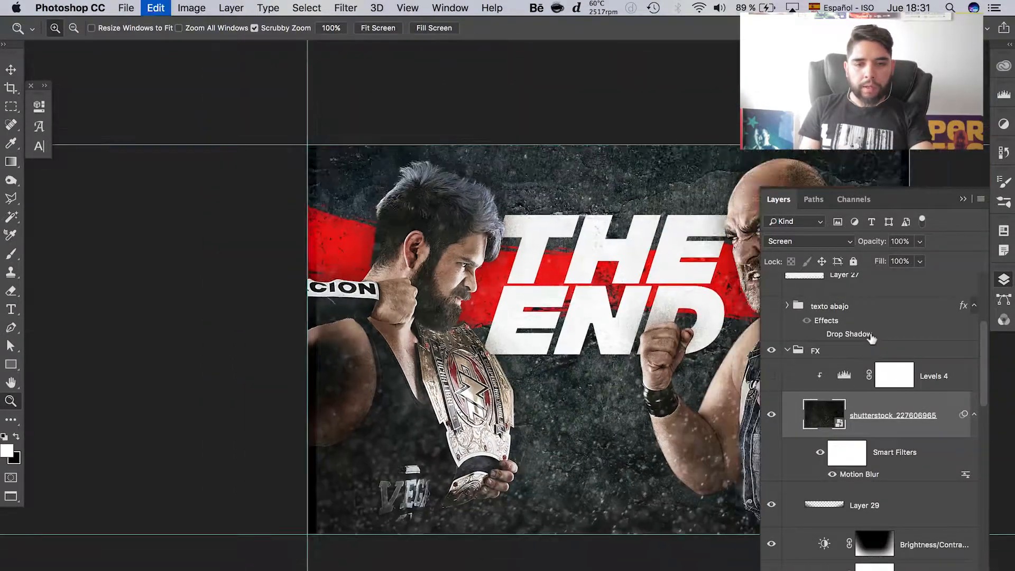
Stretch the shutterstock_227606965 layer symmetrically to 98,73% width so it reaches the poster's side edges.
{"action": "key", "text": "super+t"}
{"action": "key", "text": "super+0"}
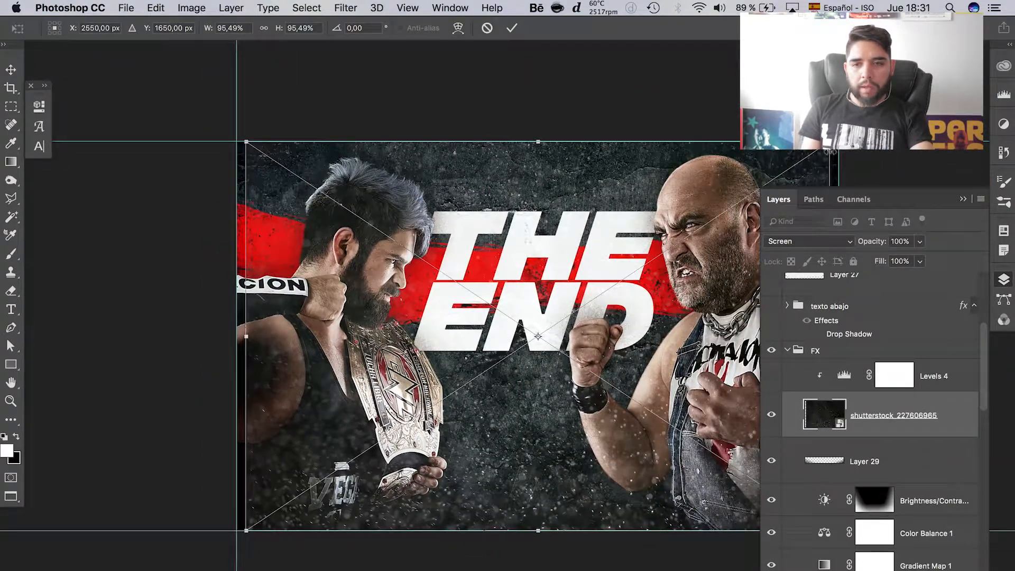
{"action": "left_click_drag", "start_coordinate": [831, 155], "coordinate": [834, 158]}
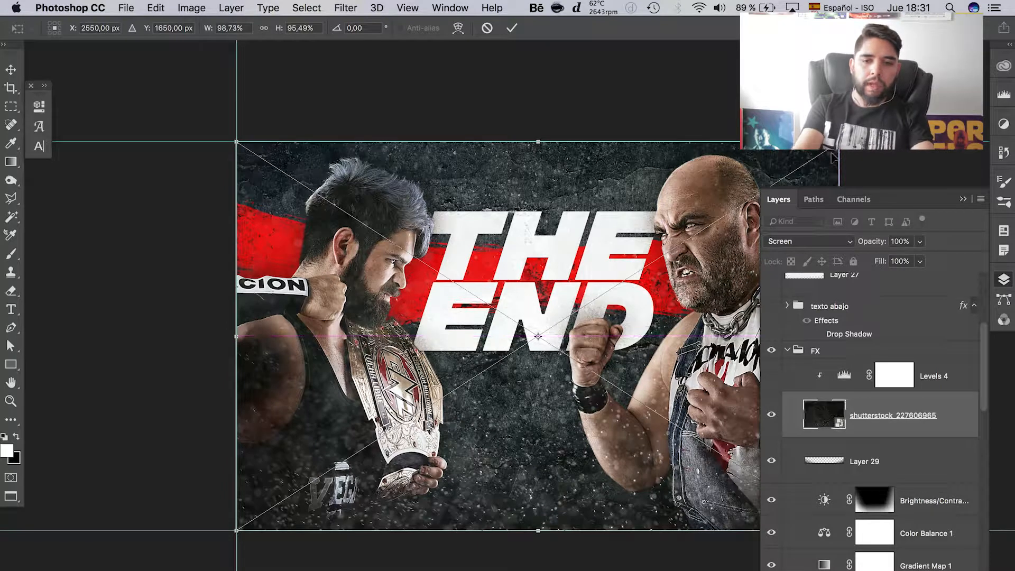
{"action": "key", "text": "Return"}
{"action": "key", "text": "z"}
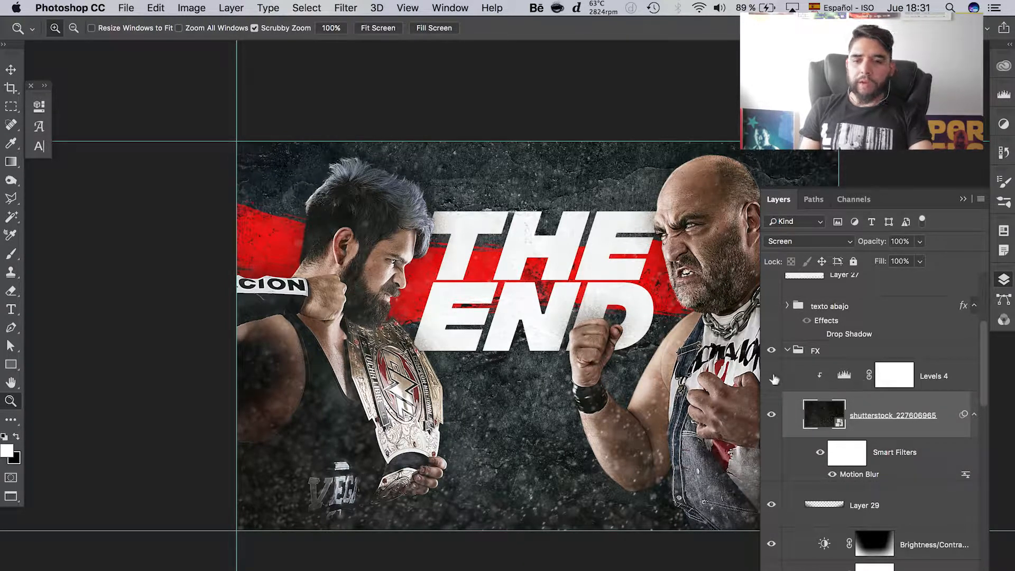
Show the Levels 4 adjustment clipped to the particle layer and inspect its effect around the raised fist.
{"action": "left_click", "coordinate": [843, 376]}
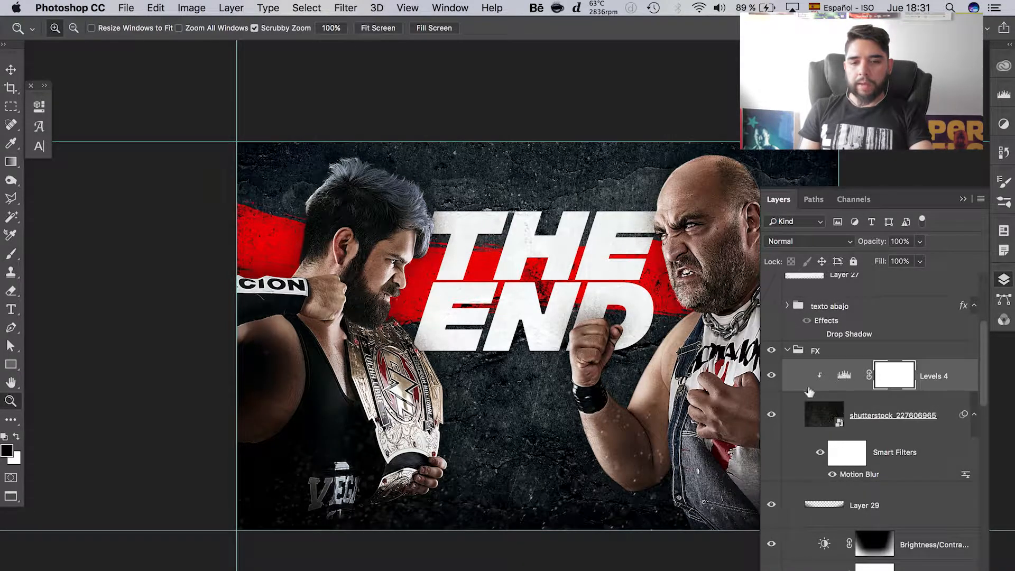
{"action": "left_click", "coordinate": [697, 410]}
{"action": "left_click", "coordinate": [697, 410]}
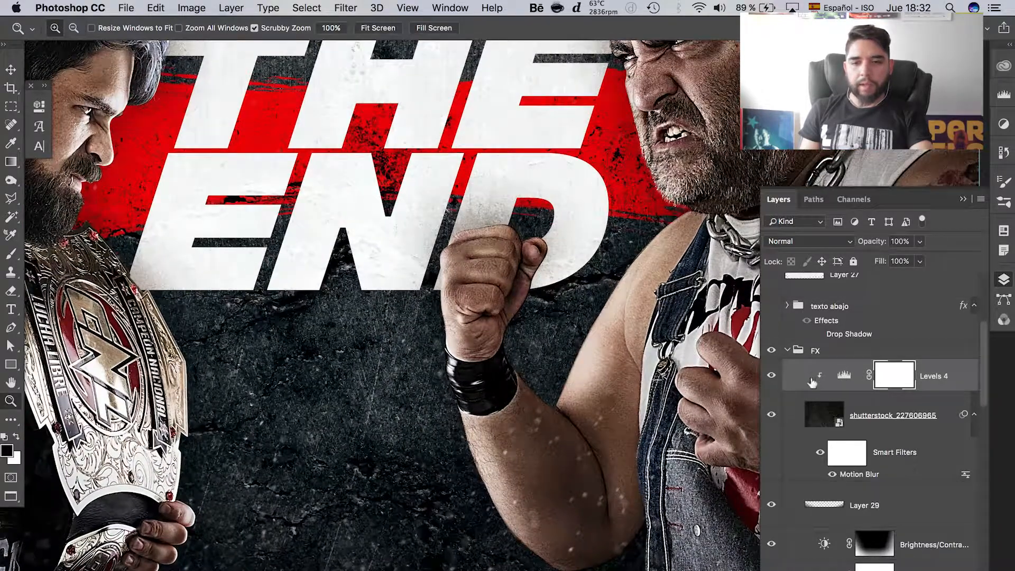
Set the Levels 4 black input level to 0, then raise it to 36 while viewing the whole poster.
{"action": "left_click", "coordinate": [844, 377]}
{"action": "double_click", "coordinate": [844, 376]}
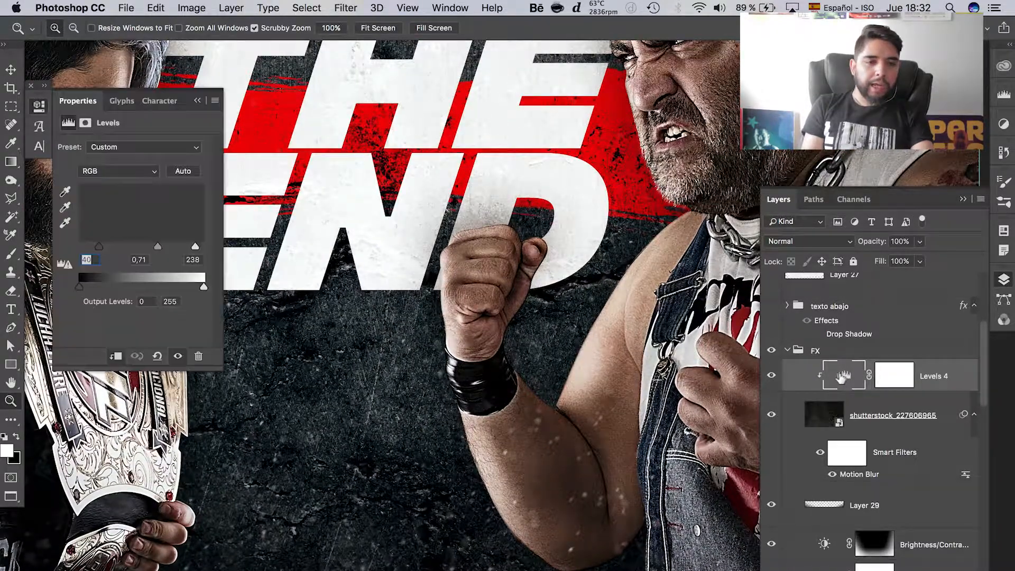
{"action": "type", "text": "0"}
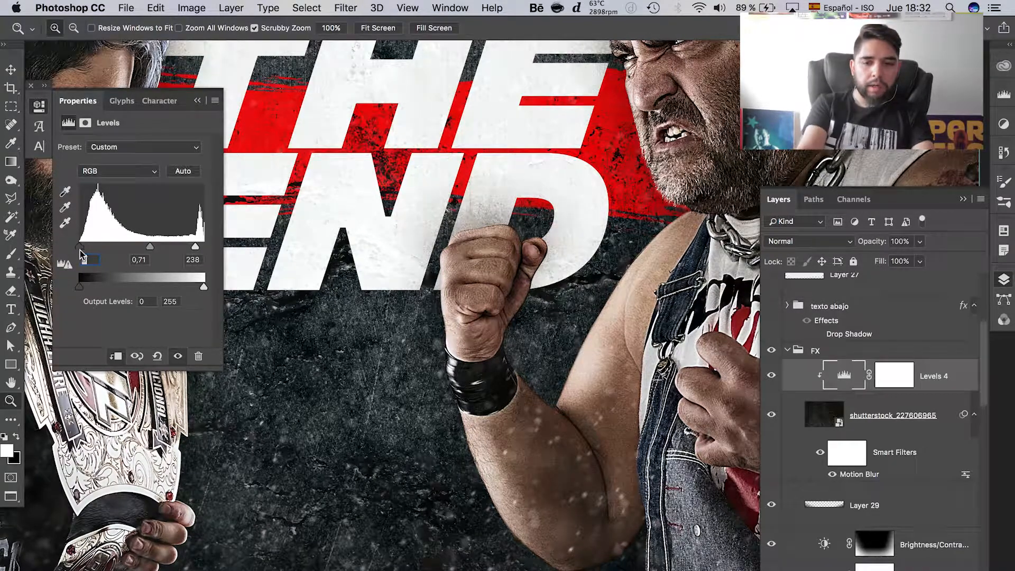
{"action": "key", "text": "super+0"}
{"action": "left_click_drag", "start_coordinate": [80, 246], "coordinate": [98, 249]}
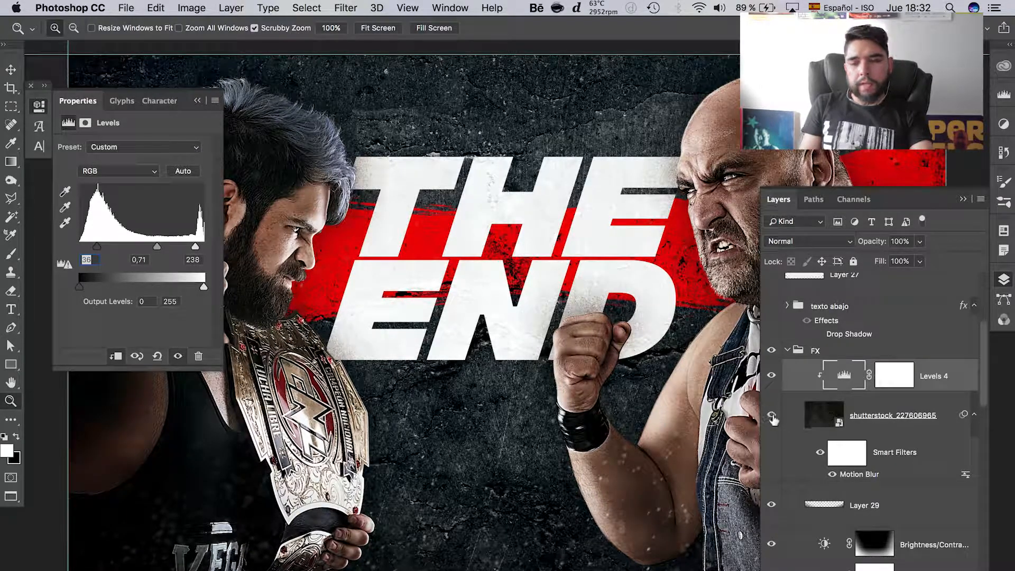
Compare the poster with the shutterstock_227606965 particle layer hidden and shown.
{"action": "left_click", "coordinate": [820, 422]}
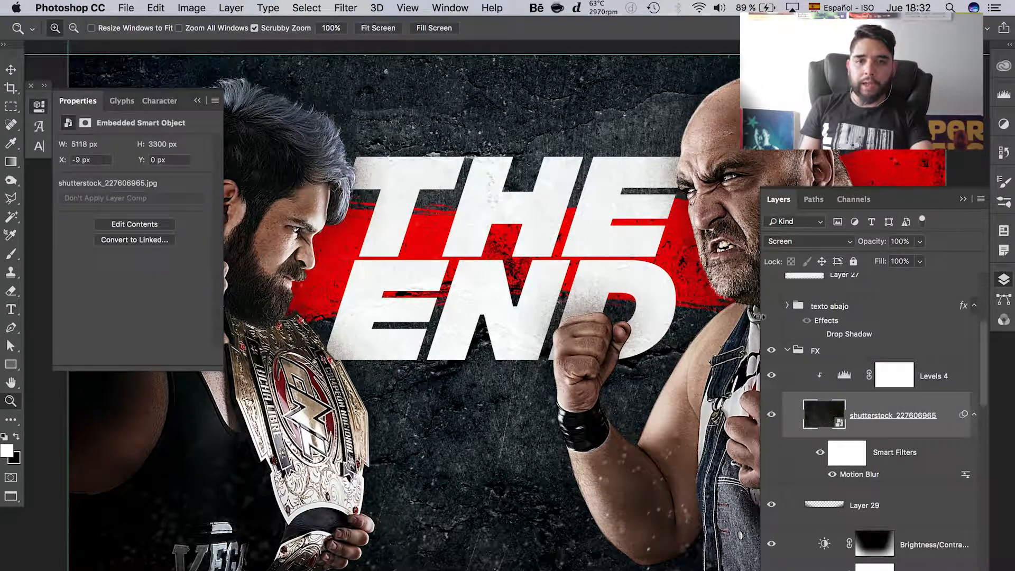
{"action": "left_click", "coordinate": [772, 416]}
{"action": "left_click", "coordinate": [773, 416]}
{"action": "left_click", "coordinate": [772, 416]}
{"action": "left_click", "coordinate": [772, 416]}
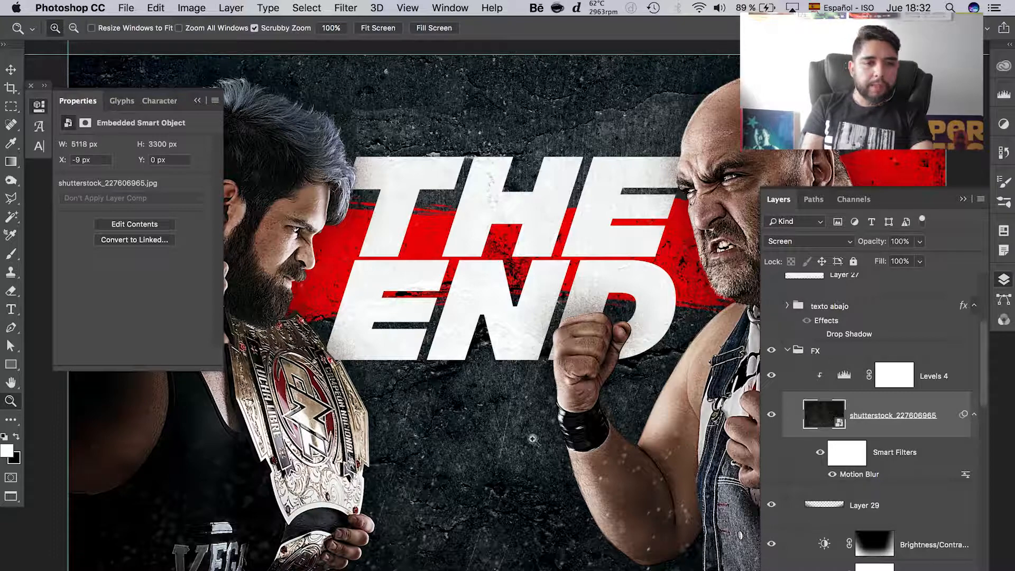
{"action": "left_click", "coordinate": [197, 101]}
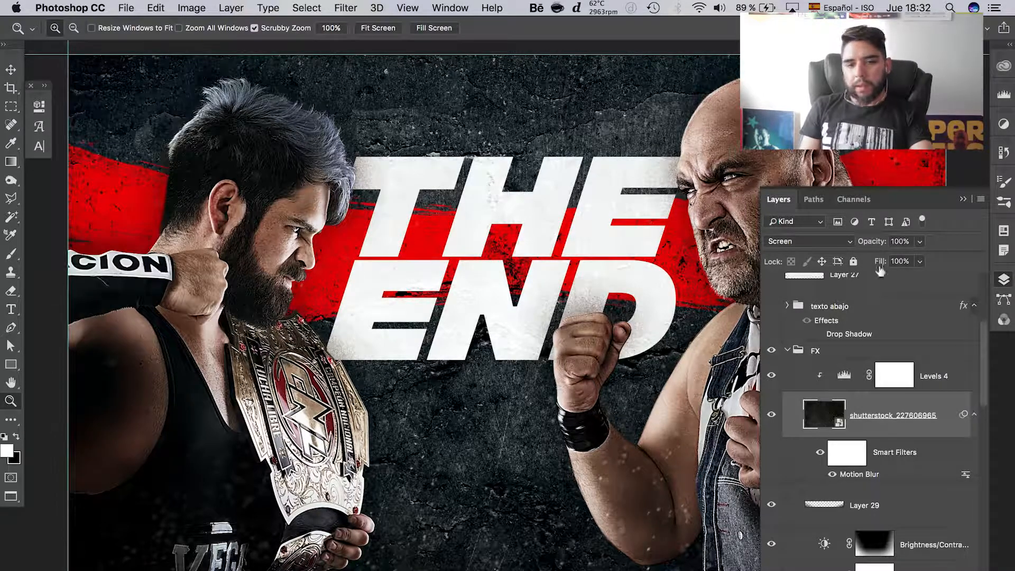
Collapse the FX group and show the texto abajo group with its Facebook symbol, web address texts and sombra layer.
{"action": "left_click", "coordinate": [787, 351]}
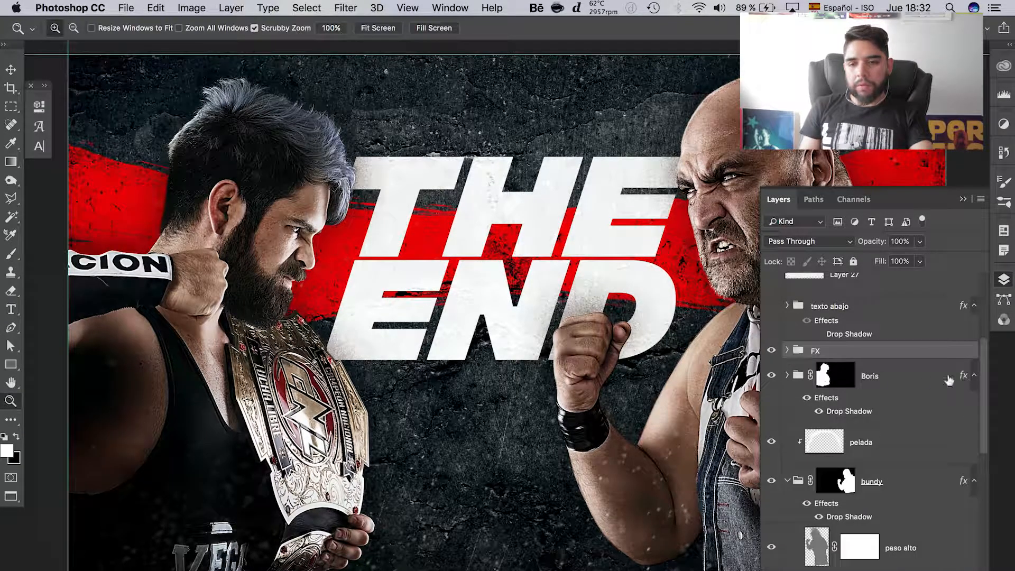
{"action": "scroll", "coordinate": [979, 380], "scroll_direction": "up", "scroll_amount": 3}
{"action": "scroll", "coordinate": [978, 373], "scroll_direction": "up", "scroll_amount": 2}
{"action": "left_click", "coordinate": [772, 395]}
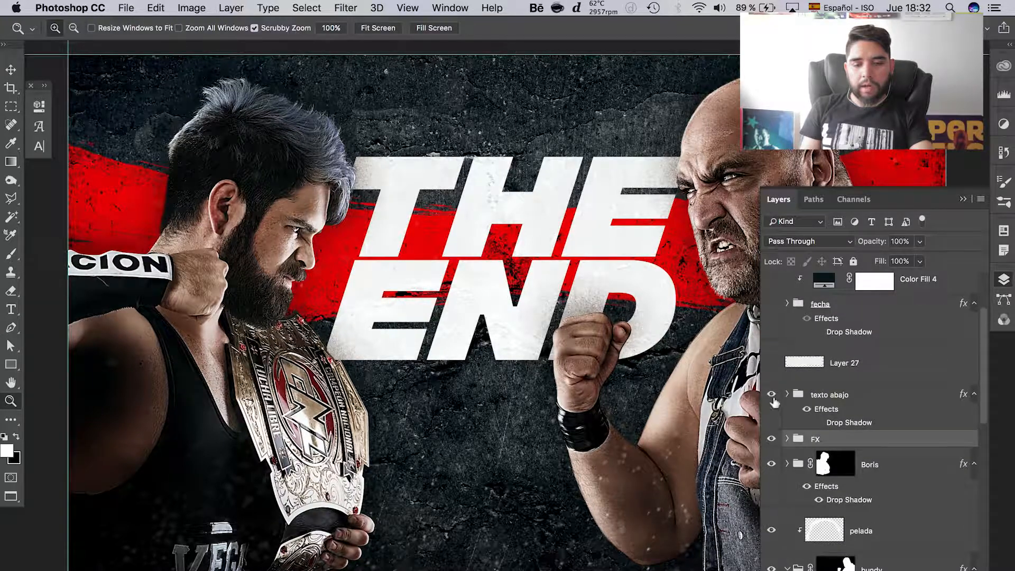
{"action": "left_click", "coordinate": [787, 395]}
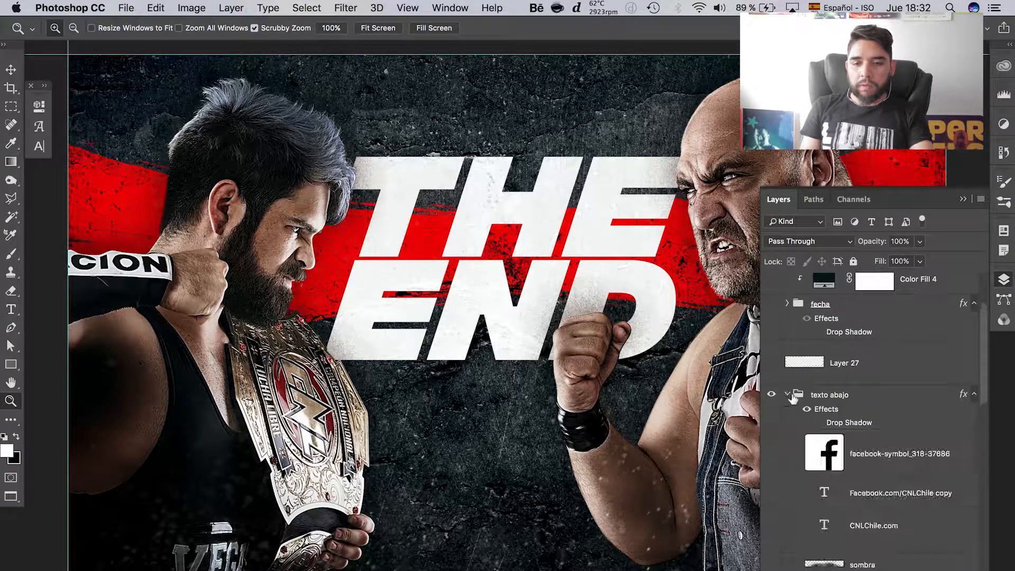
{"action": "scroll", "coordinate": [661, 552], "scroll_direction": "down", "scroll_amount": 2}
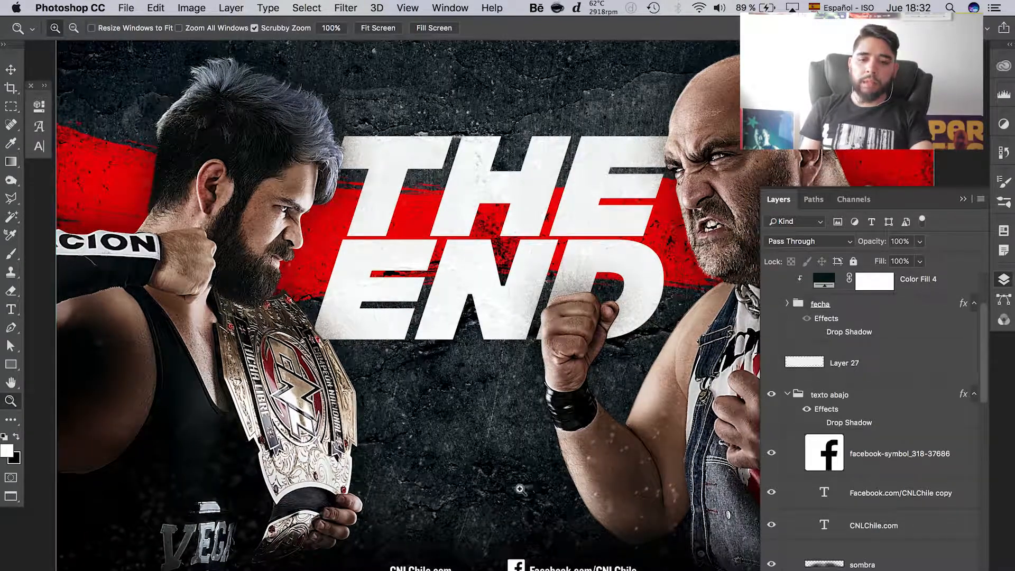
{"action": "scroll", "coordinate": [548, 545], "scroll_direction": "down", "scroll_amount": 1}
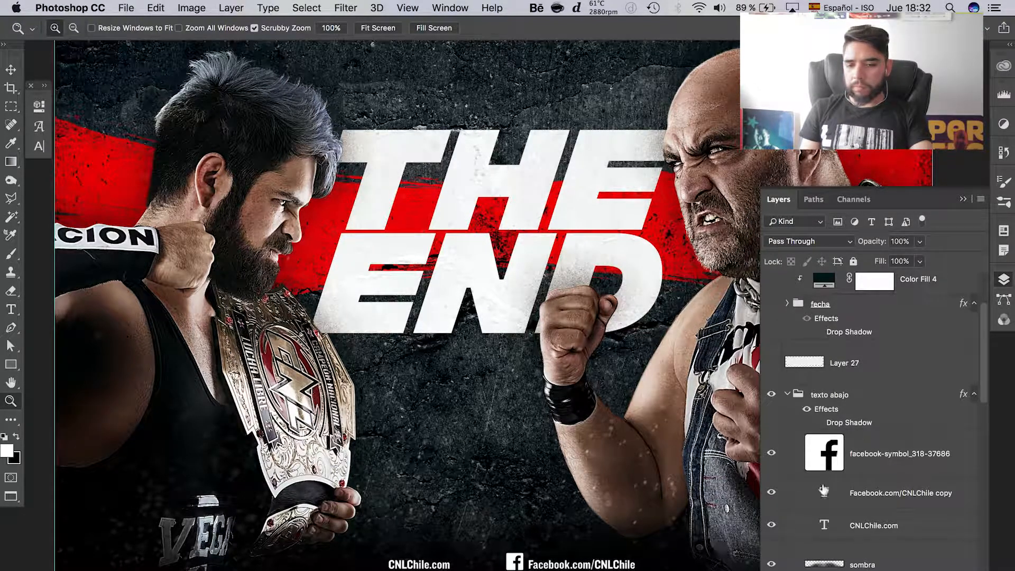
Show Layer 27, the white brush stroke below the title, and view it enlarged.
{"action": "scroll", "coordinate": [904, 394], "scroll_direction": "up", "scroll_amount": 1}
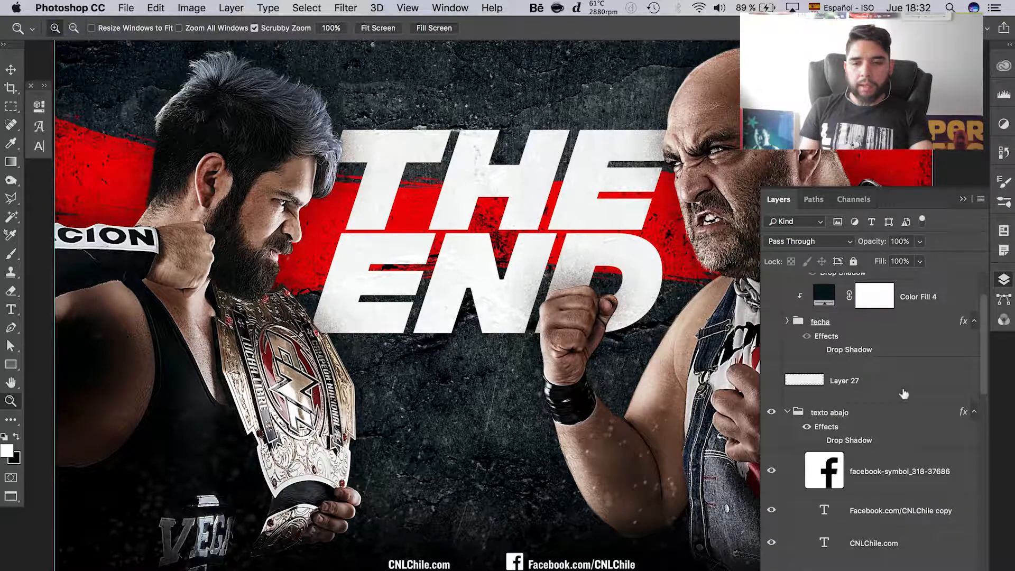
{"action": "left_click", "coordinate": [770, 382]}
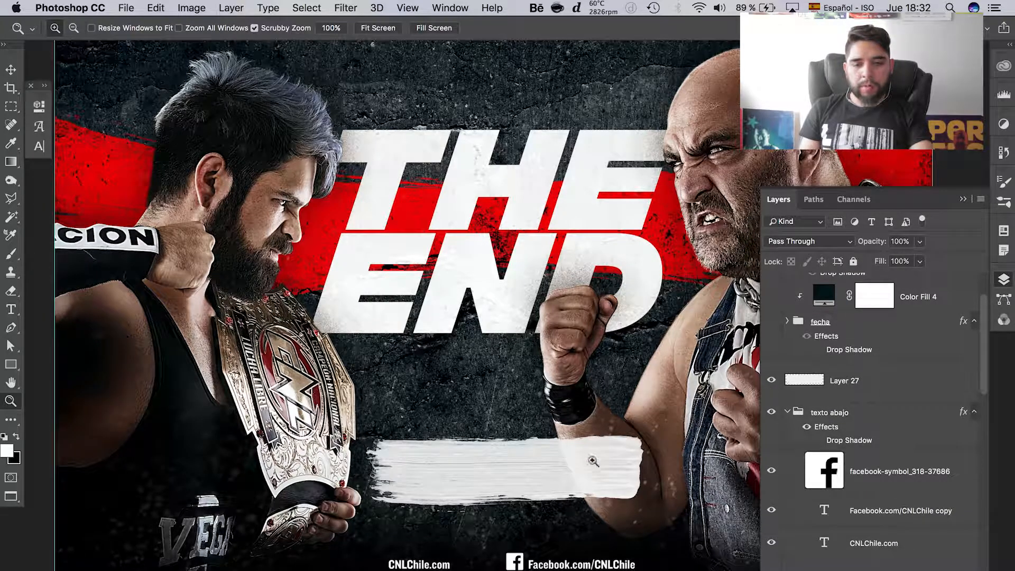
{"action": "left_click", "coordinate": [577, 472]}
{"action": "left_click", "coordinate": [578, 473]}
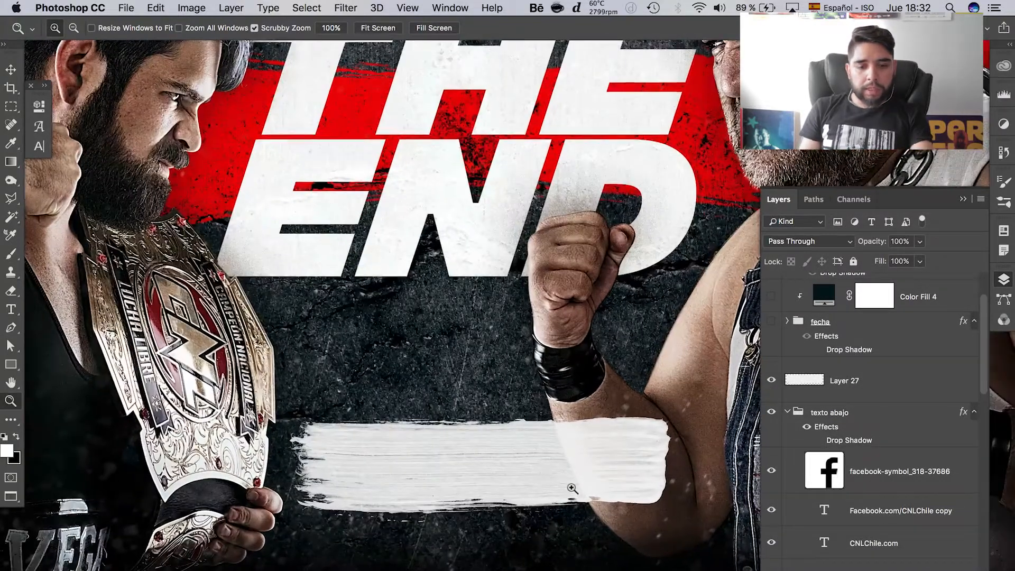
{"action": "left_click", "coordinate": [581, 477]}
Try out the trzown - Dry Brush Filler - 07 preset for the Brush tool.
{"action": "key", "text": "b"}
{"action": "right_click", "coordinate": [452, 328]}
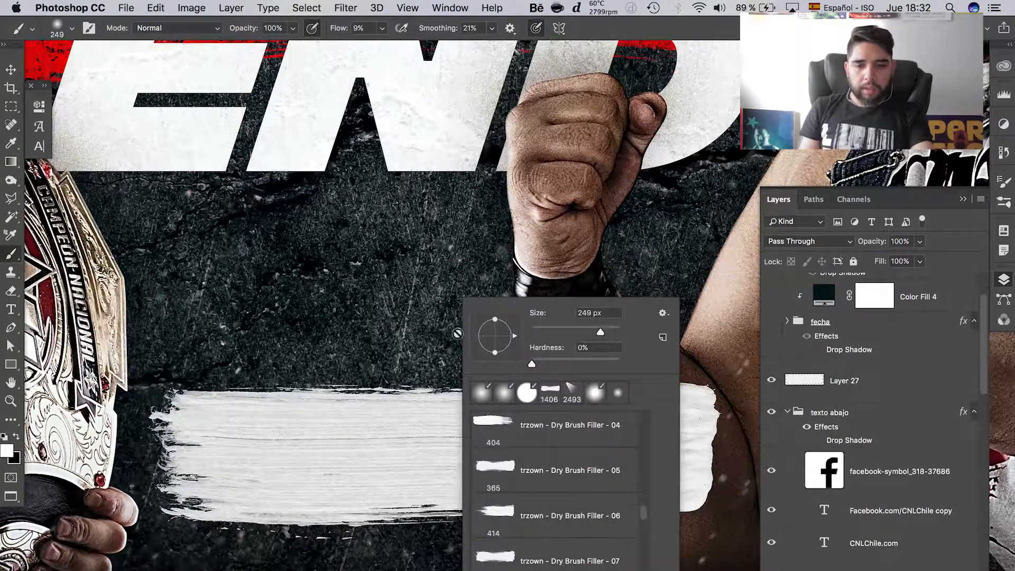
{"action": "left_click", "coordinate": [559, 555]}
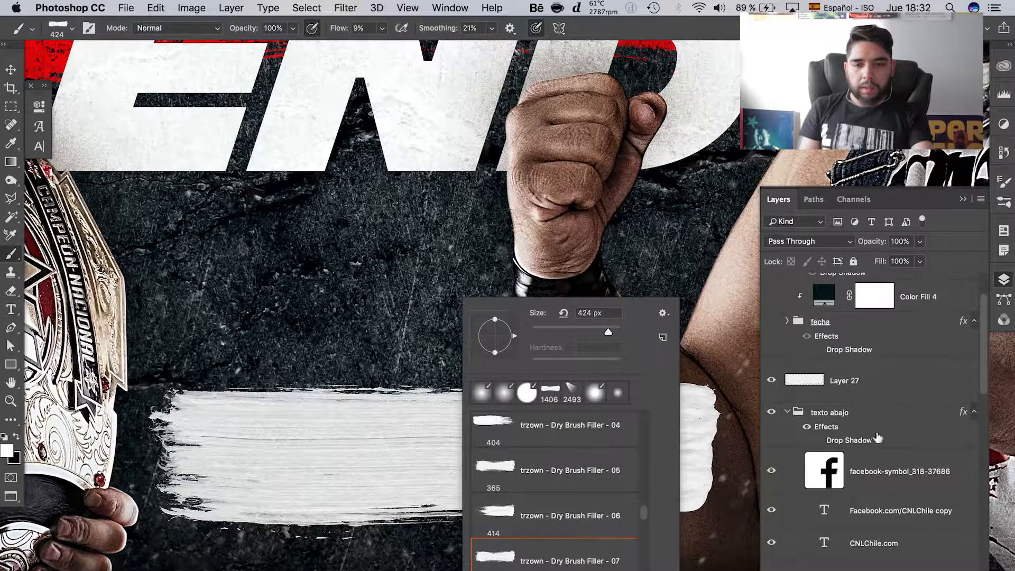
{"action": "key", "text": "Escape"}
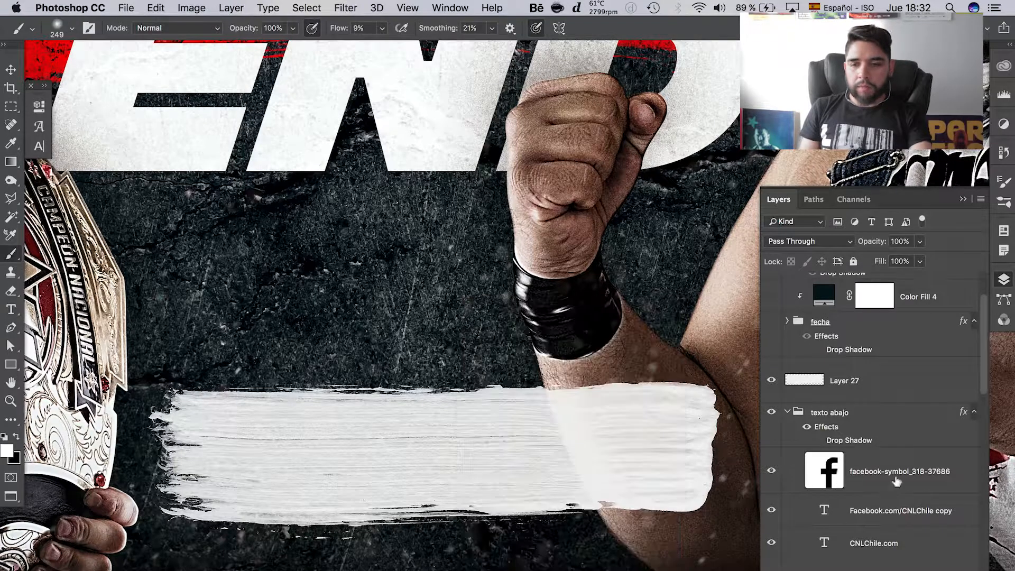
Select Layer 27 and examine the white stroke's bristle texture and rough edges up close.
{"action": "left_click", "coordinate": [935, 383]}
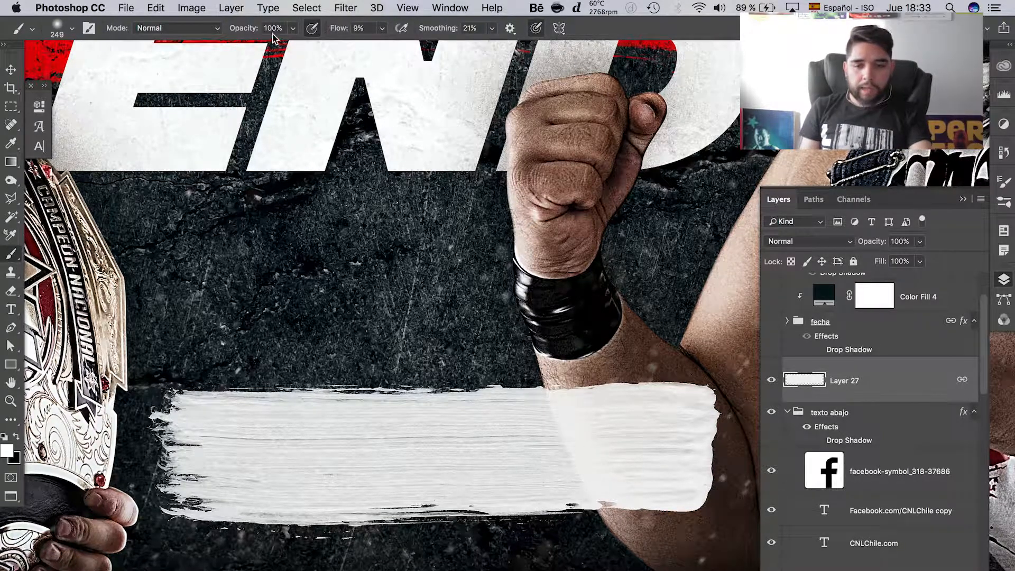
{"action": "key", "text": "z"}
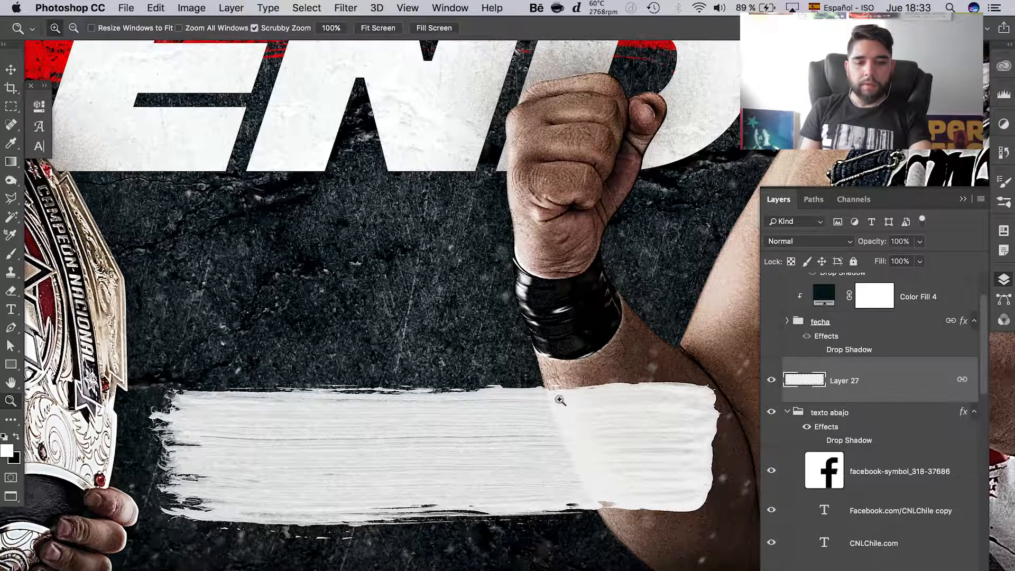
{"action": "left_click", "coordinate": [553, 421], "text": "alt"}
{"action": "left_click", "coordinate": [553, 422], "text": "alt"}
{"action": "left_click_drag", "start_coordinate": [553, 422], "coordinate": [554, 419]}
{"action": "left_click", "coordinate": [554, 419], "text": "alt"}
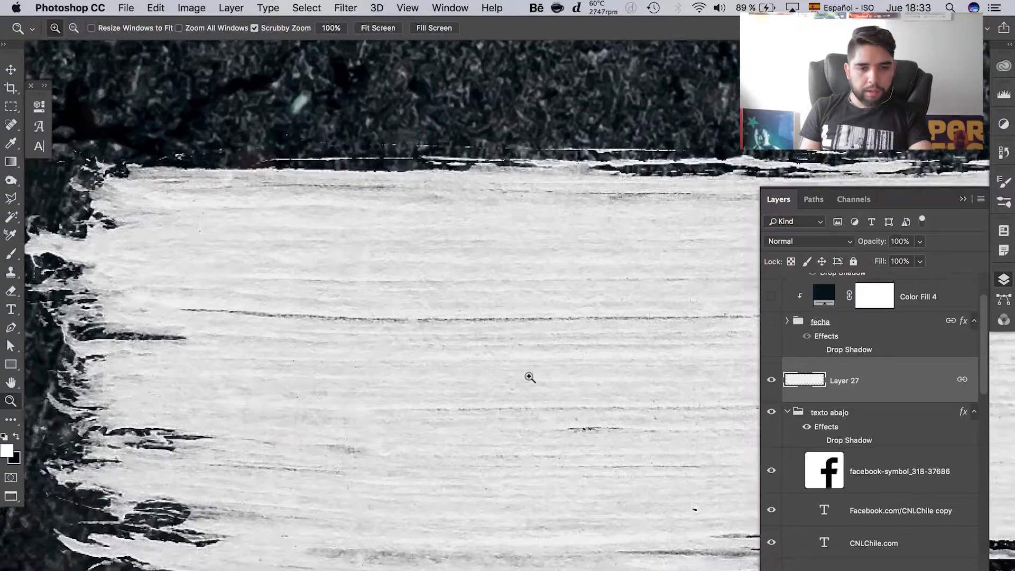
{"action": "left_click", "coordinate": [524, 388]}
{"action": "mouse_move", "coordinate": [546, 401]}
{"action": "left_mouse_down"}
{"action": "mouse_move", "coordinate": [578, 386]}
{"action": "mouse_move", "coordinate": [530, 378]}
{"action": "mouse_move", "coordinate": [470, 404]}
{"action": "mouse_move", "coordinate": [510, 420]}
{"action": "mouse_move", "coordinate": [493, 440]}
{"action": "mouse_move", "coordinate": [513, 447]}
{"action": "left_mouse_up"}
{"action": "scroll", "coordinate": [513, 446], "scroll_direction": "right", "scroll_amount": 3}
{"action": "scroll", "coordinate": [513, 447], "scroll_direction": "down", "scroll_amount": 1}
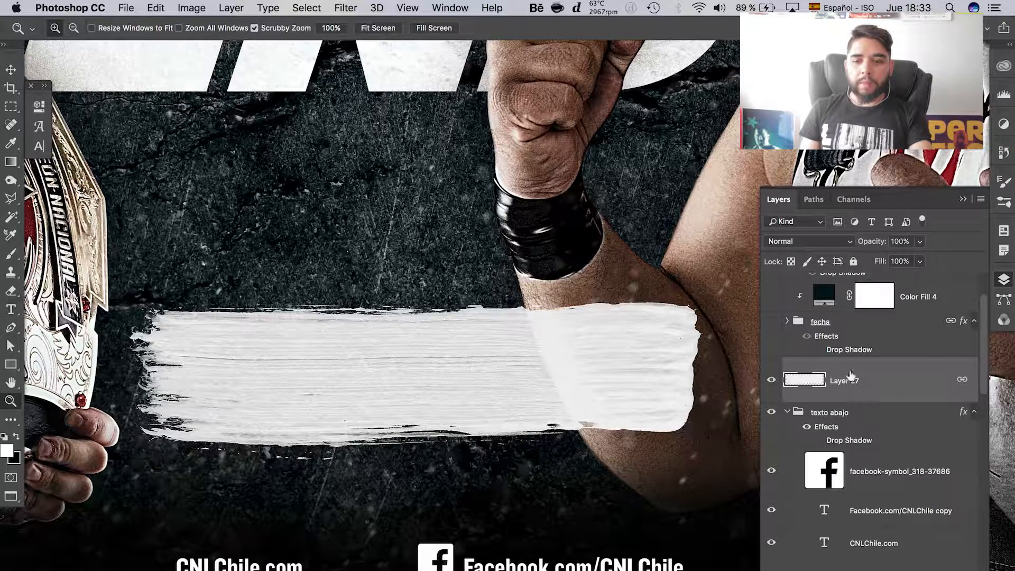
Show the fecha group with its four date, time, venue and price texts, plus the clipped Color Fill 4 layer.
{"action": "left_click", "coordinate": [788, 320]}
{"action": "left_click", "coordinate": [771, 321]}
{"action": "left_click_drag", "start_coordinate": [771, 374], "coordinate": [772, 471]}
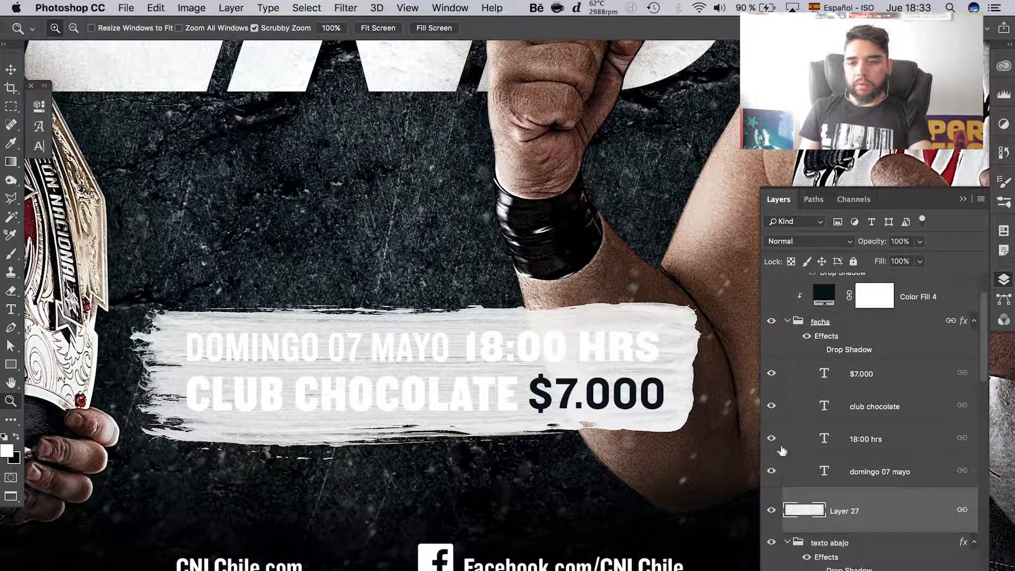
{"action": "left_click", "coordinate": [771, 297]}
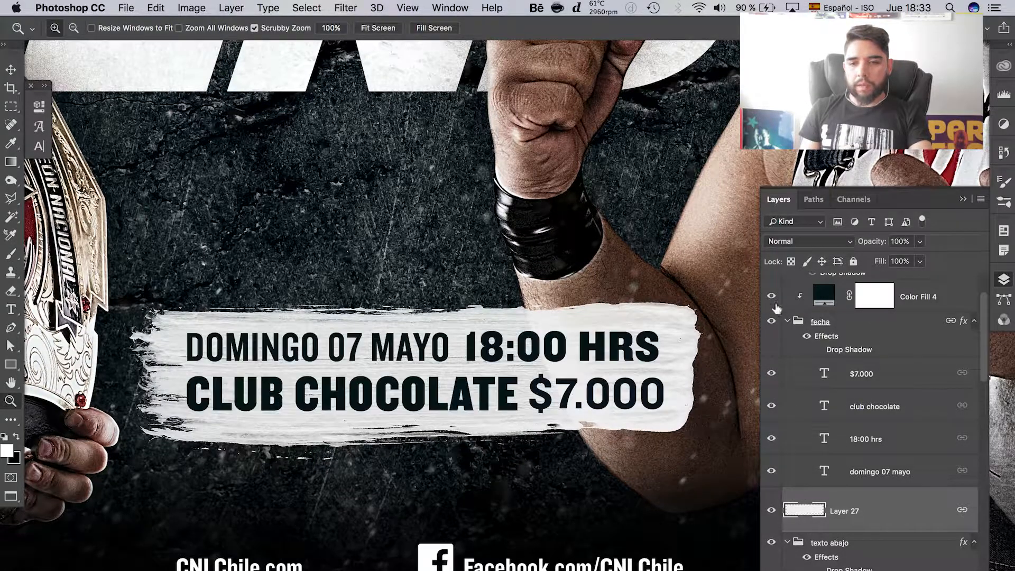
{"action": "scroll", "coordinate": [979, 364], "scroll_direction": "up", "scroll_amount": 2}
{"action": "scroll", "coordinate": [979, 361], "scroll_direction": "down", "scroll_amount": 1}
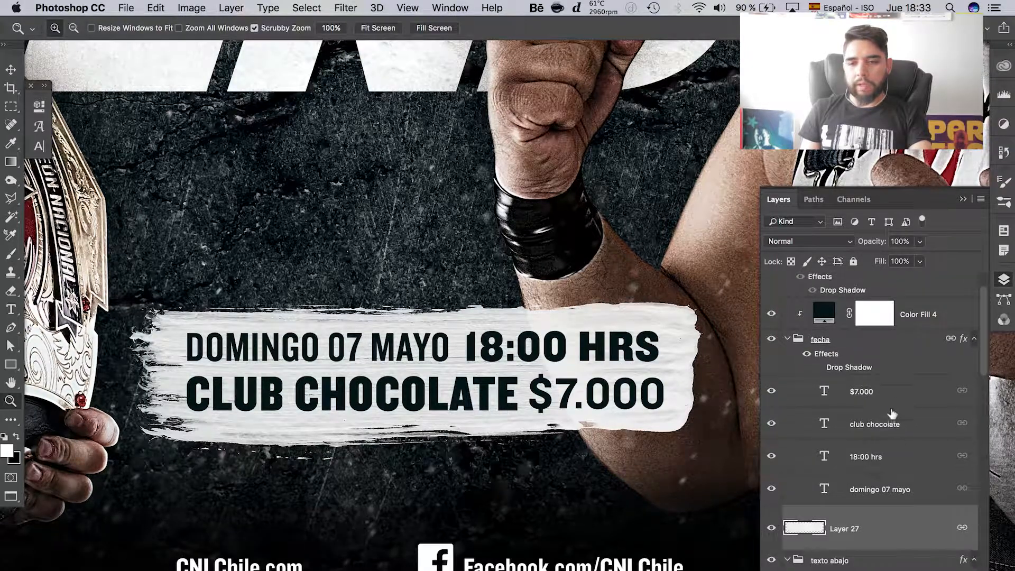
{"action": "scroll", "coordinate": [978, 362], "scroll_direction": "up", "scroll_amount": 3}
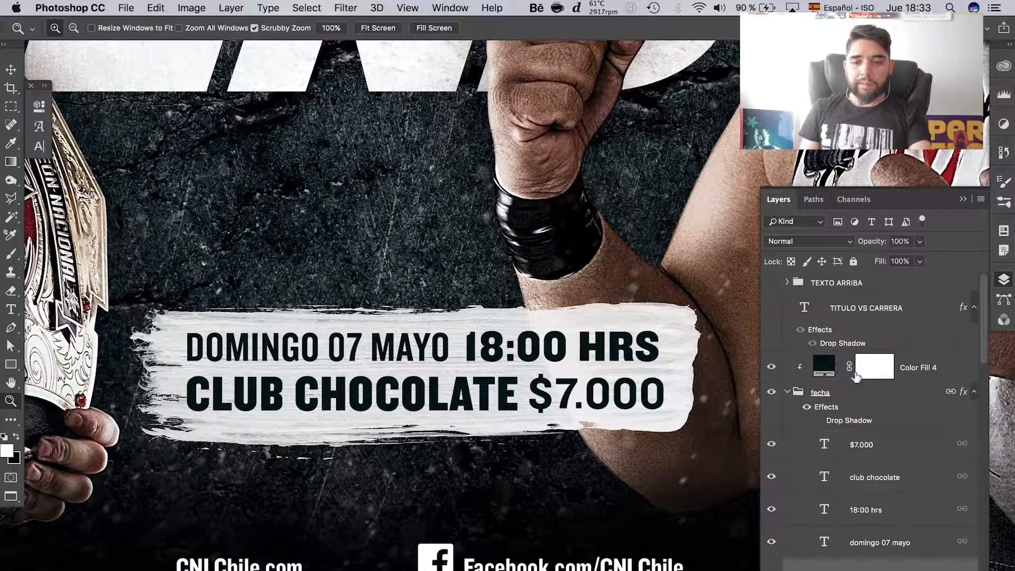
{"action": "left_click", "coordinate": [787, 392]}
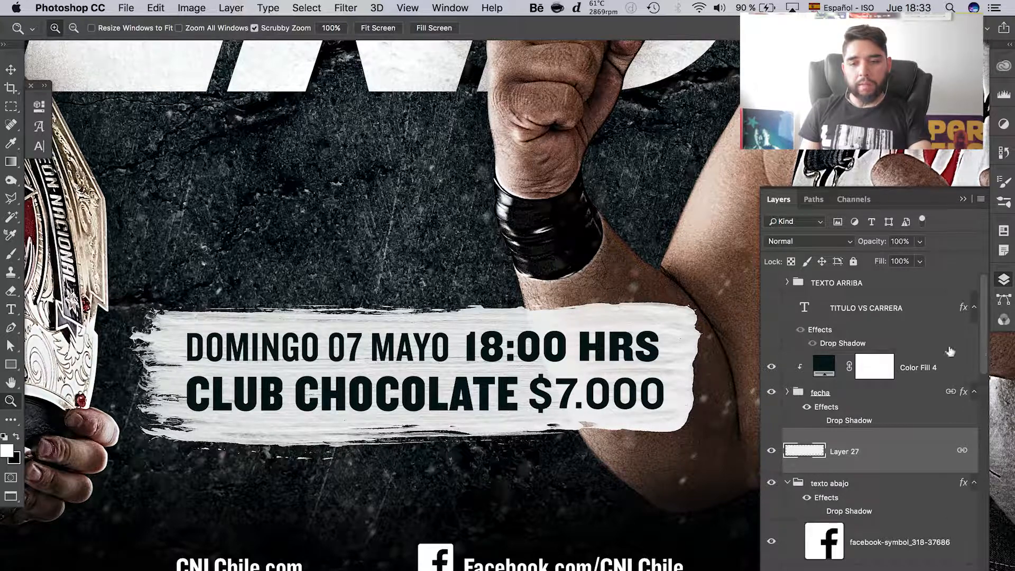
{"action": "left_click", "coordinate": [787, 392]}
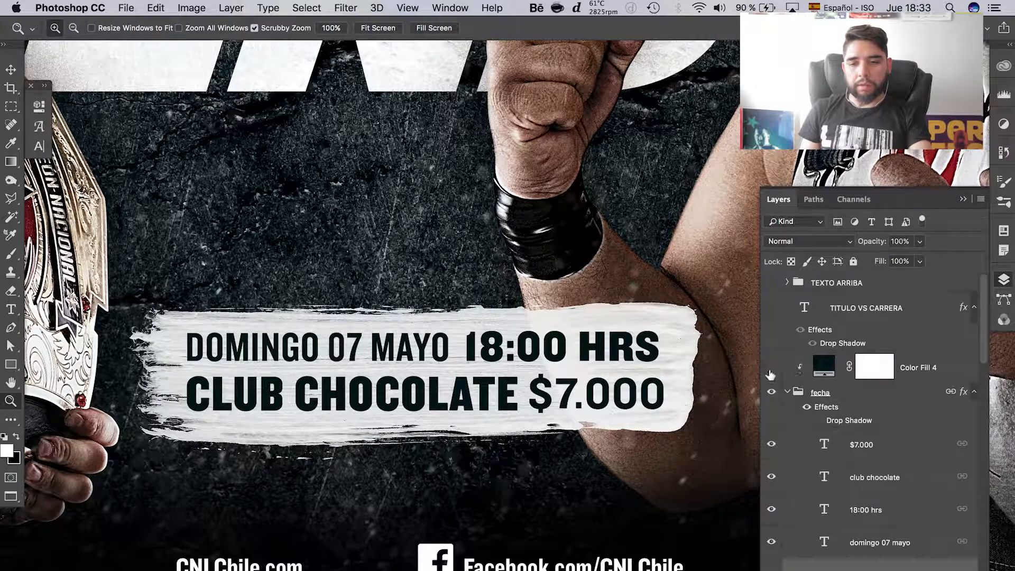
Hide Color Fill 4 and set the colour of the four text layers in the fecha group to black, 000000.
{"action": "left_click", "coordinate": [772, 367]}
{"action": "left_click", "coordinate": [887, 444]}
{"action": "left_click", "coordinate": [901, 534], "text": "shift"}
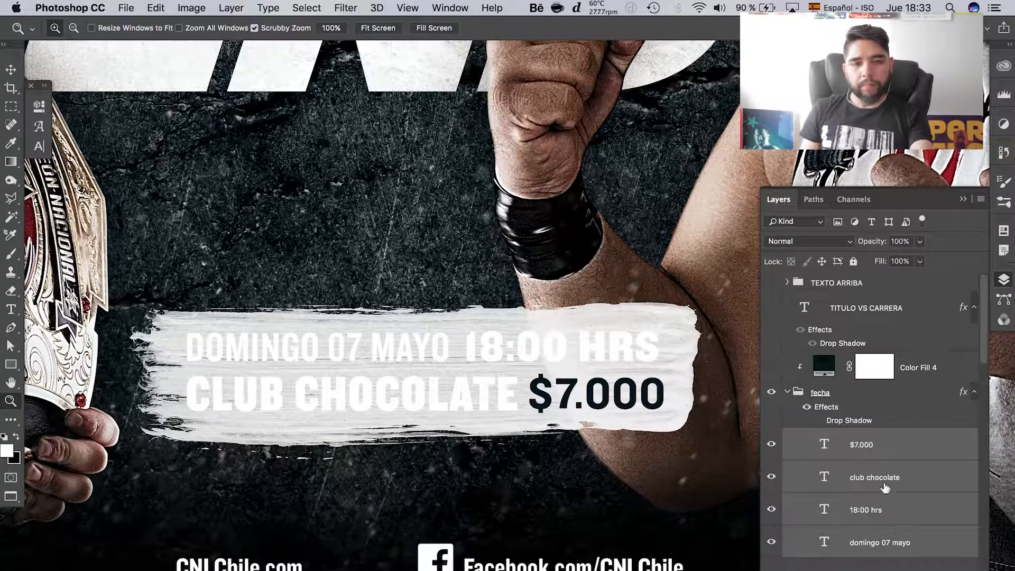
{"action": "key", "text": "t"}
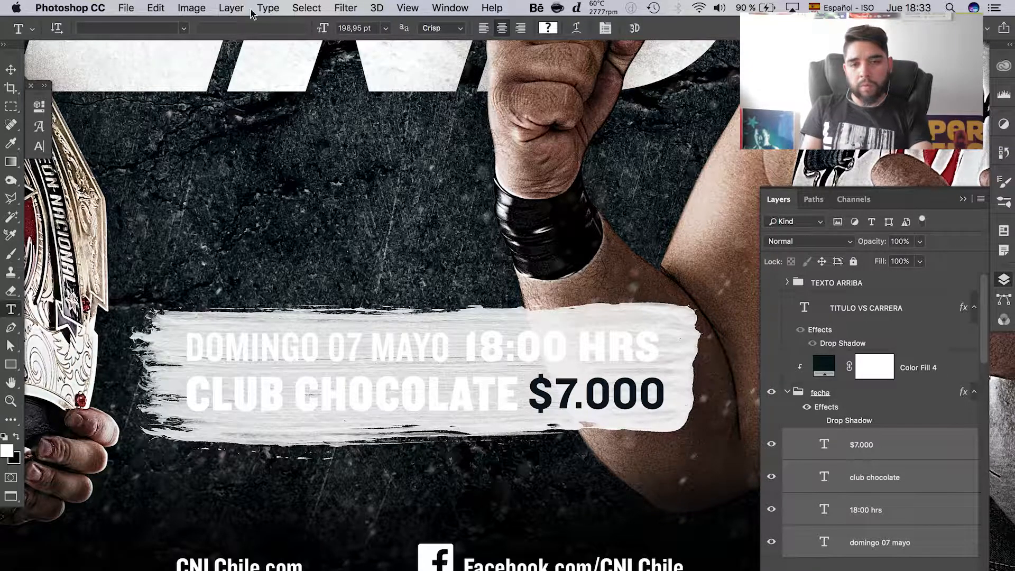
{"action": "left_click", "coordinate": [550, 29]}
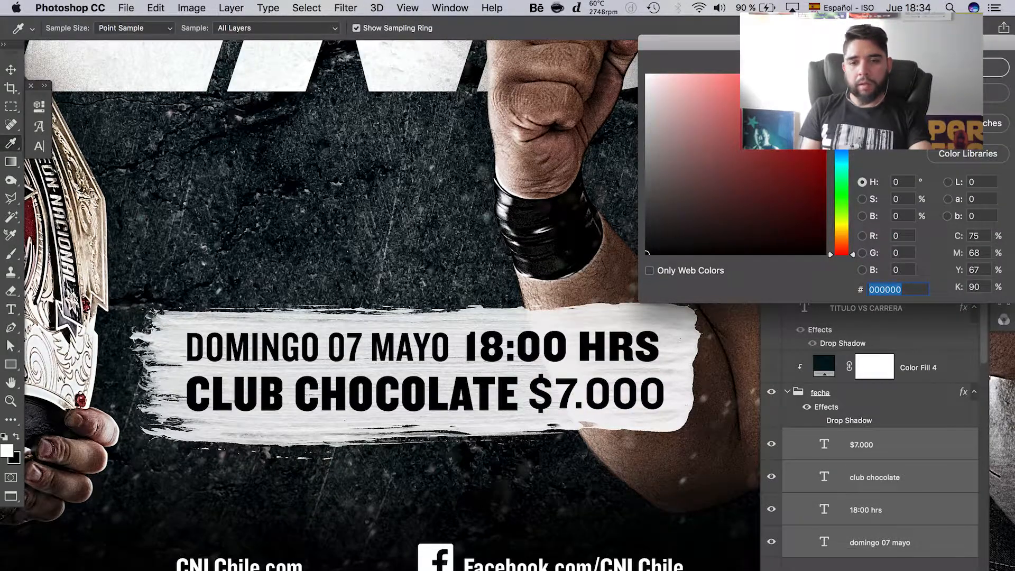
{"action": "key", "text": "Return"}
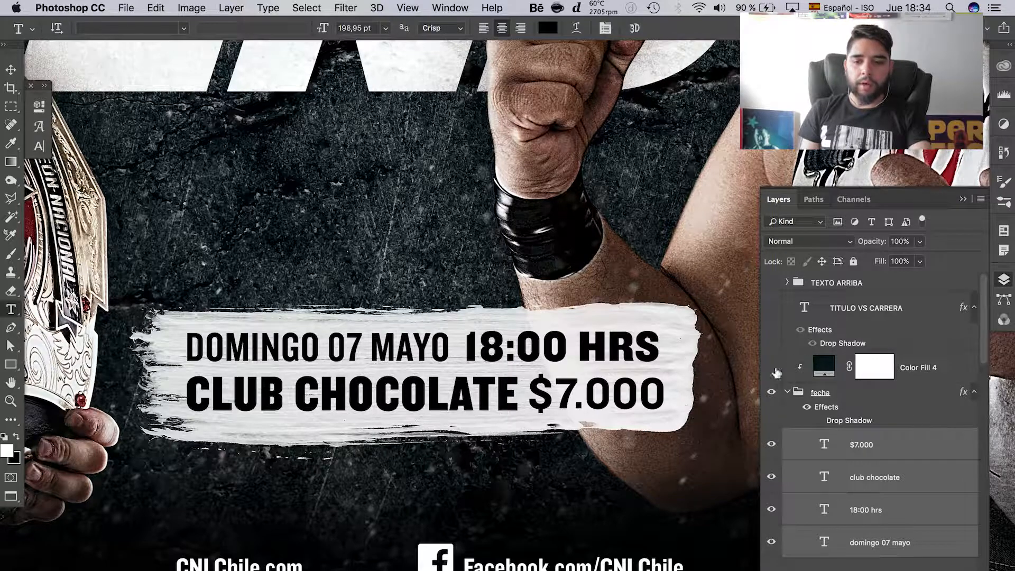
Delete the Color Fill 4 layer and collapse the fecha group.
{"action": "left_click", "coordinate": [936, 367]}
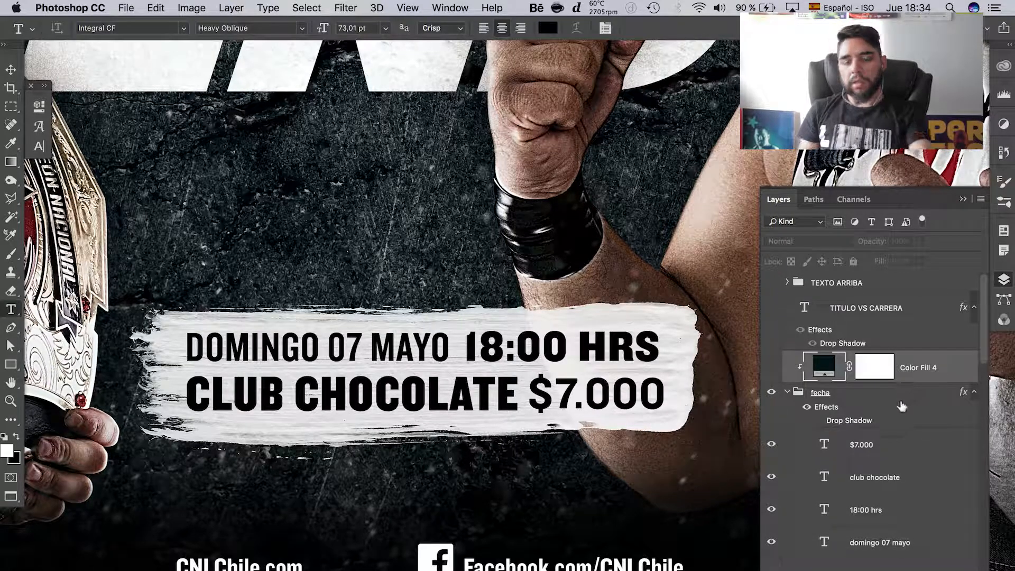
{"action": "key", "text": "BackSpace"}
{"action": "left_click", "coordinate": [787, 359]}
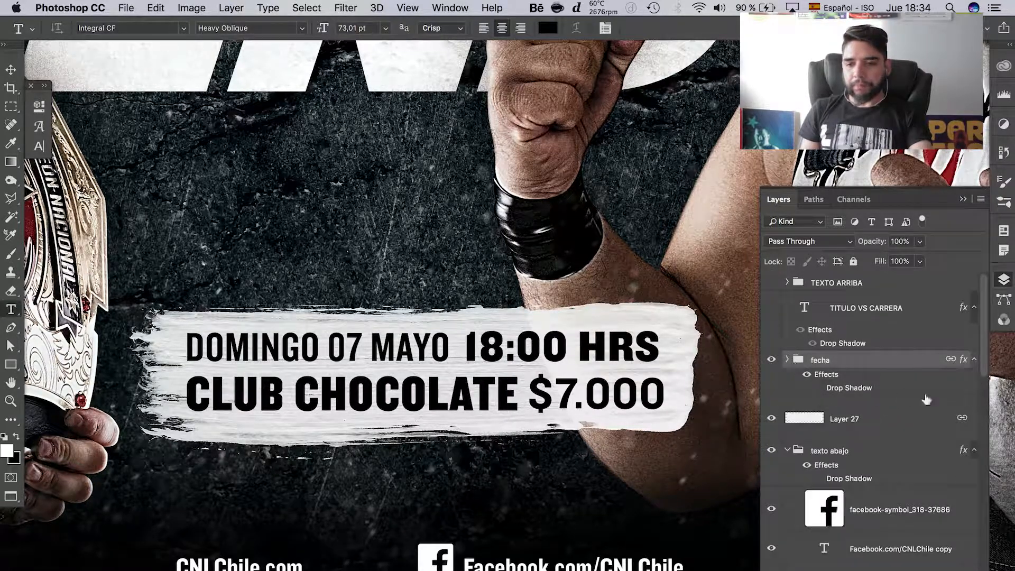
Show the TITULO VS CARRERA text layer and view it together with the THE END title.
{"action": "left_click", "coordinate": [771, 307]}
{"action": "scroll", "coordinate": [581, 285], "scroll_direction": "up", "scroll_amount": 5}
{"action": "scroll", "coordinate": [580, 286], "scroll_direction": "left", "scroll_amount": 3}
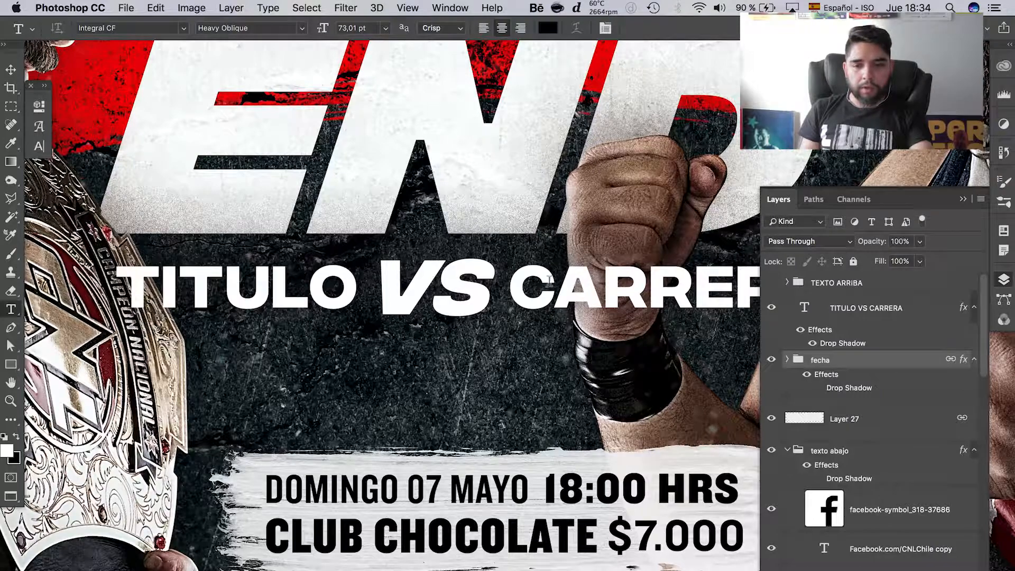
{"action": "left_click_drag", "start_coordinate": [601, 205], "coordinate": [608, 390]}
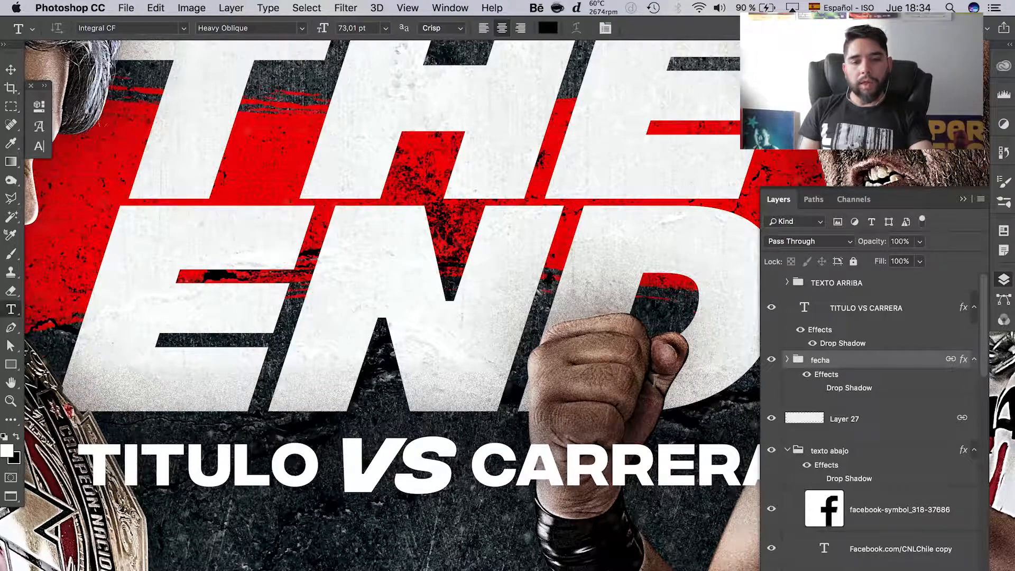
Examine the TITULO VS CARRERA text across its full width beneath the THE END title.
{"action": "scroll", "coordinate": [304, 434], "scroll_direction": "left", "scroll_amount": 5}
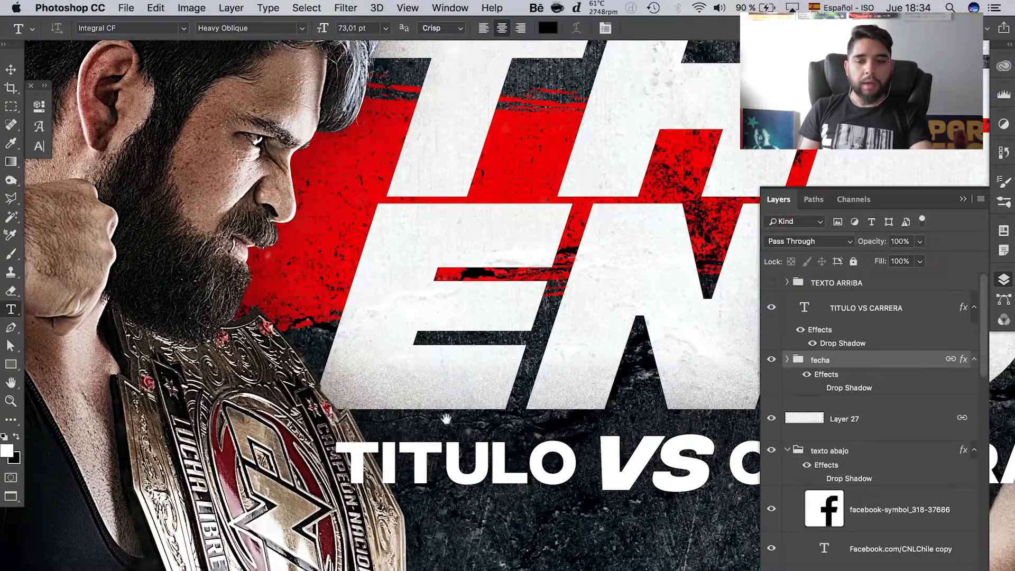
{"action": "scroll", "coordinate": [445, 418], "scroll_direction": "right", "scroll_amount": 8}
{"action": "scroll", "coordinate": [459, 407], "scroll_direction": "up", "scroll_amount": 4}
{"action": "scroll", "coordinate": [459, 407], "scroll_direction": "right", "scroll_amount": 2}
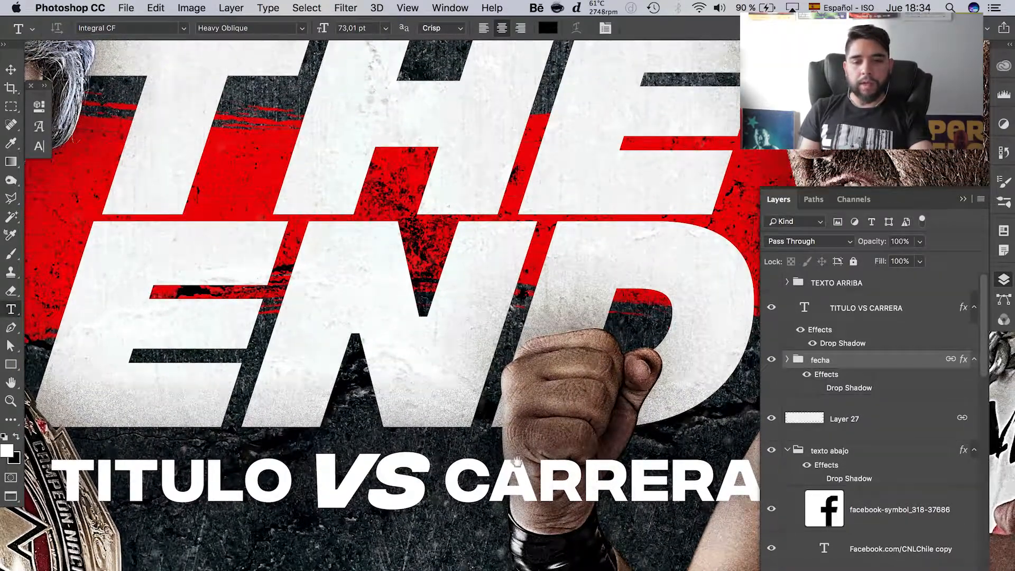
{"action": "scroll", "coordinate": [517, 461], "scroll_direction": "down", "scroll_amount": 2}
{"action": "scroll", "coordinate": [516, 462], "scroll_direction": "left", "scroll_amount": 2}
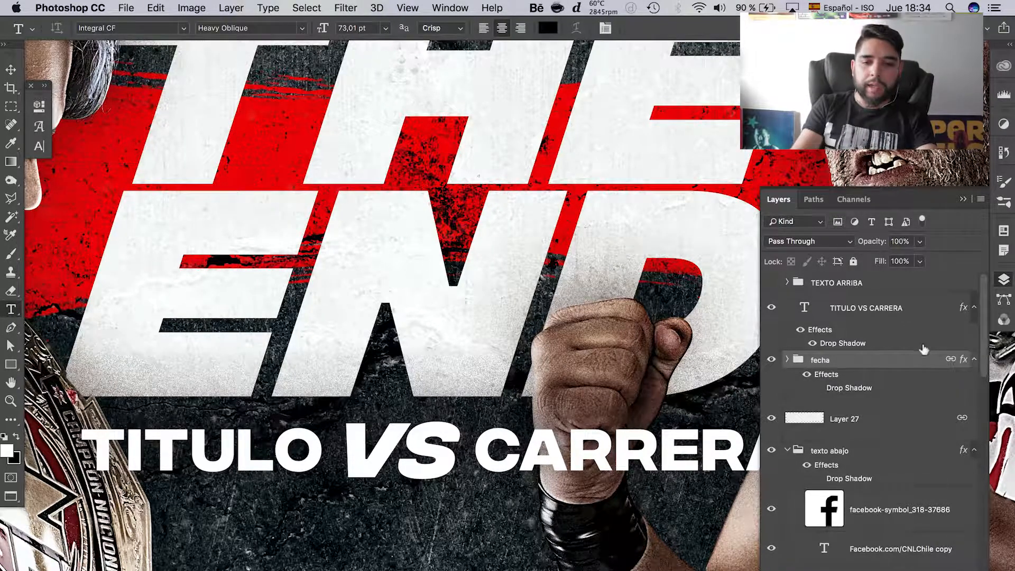
Expand the TEXTO ARRIBA group and show its CNL logo smart object and the CAMPEONATO NACIONAL DE LUCHA LIBRE text.
{"action": "key", "text": "super+minus"}
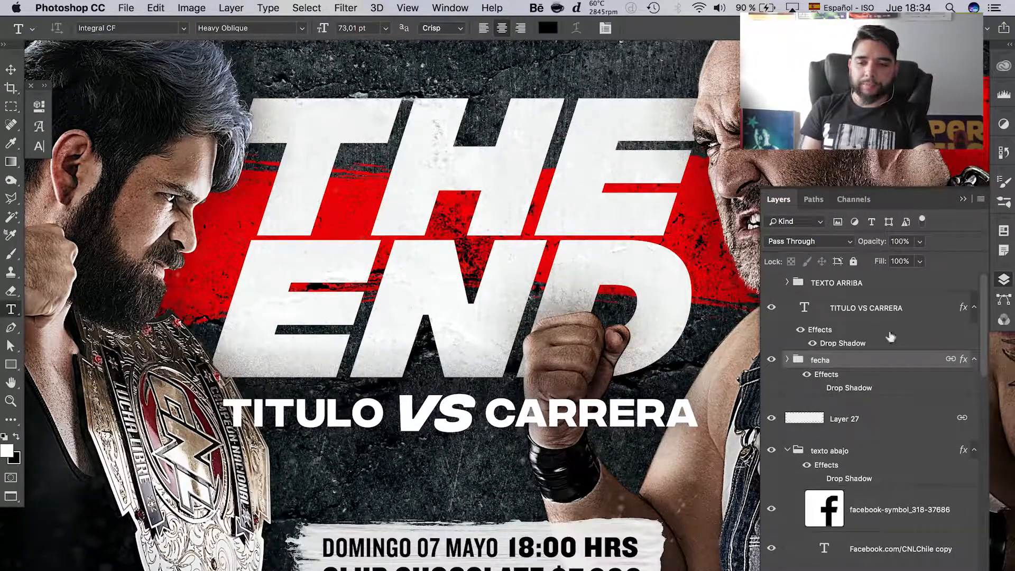
{"action": "left_click", "coordinate": [786, 283]}
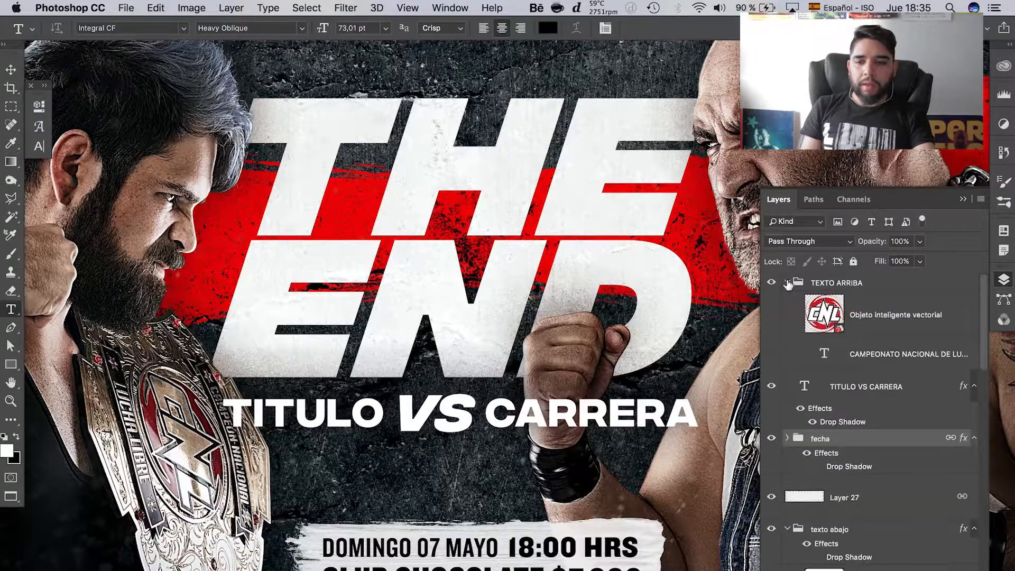
{"action": "left_click", "coordinate": [771, 314]}
{"action": "left_click", "coordinate": [771, 353]}
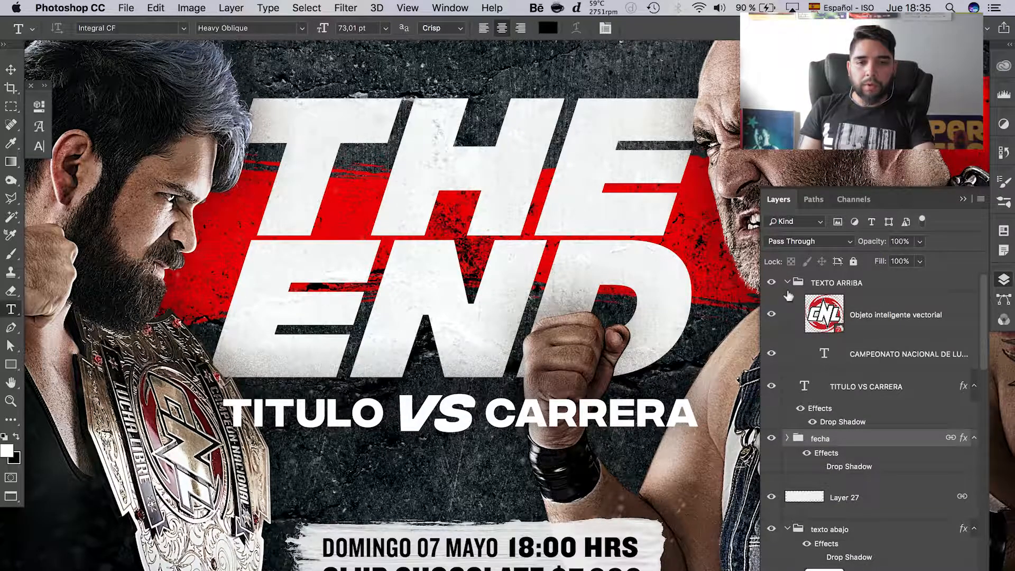
{"action": "scroll", "coordinate": [626, 320], "scroll_direction": "up", "scroll_amount": 5}
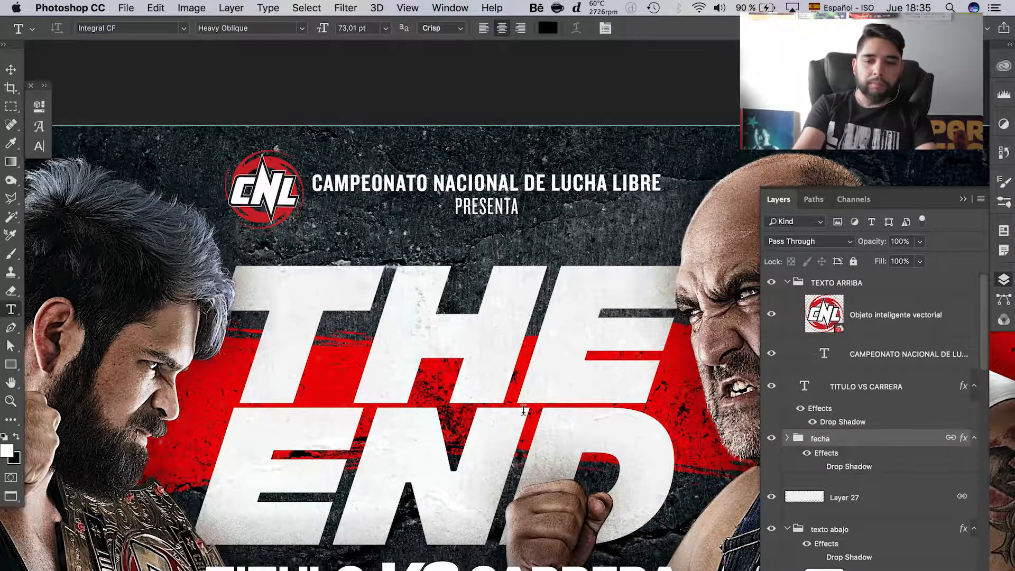
Collapse the layer list and view the whole poster in full screen mode without the interface.
{"action": "key", "text": "super+minus"}
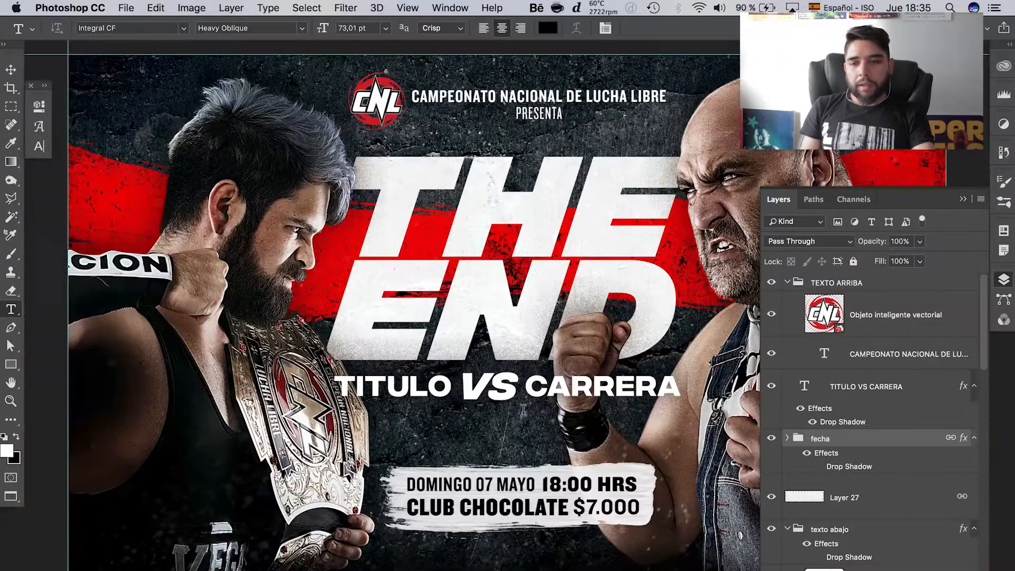
{"action": "left_click", "coordinate": [962, 199]}
{"action": "key", "text": "f"}
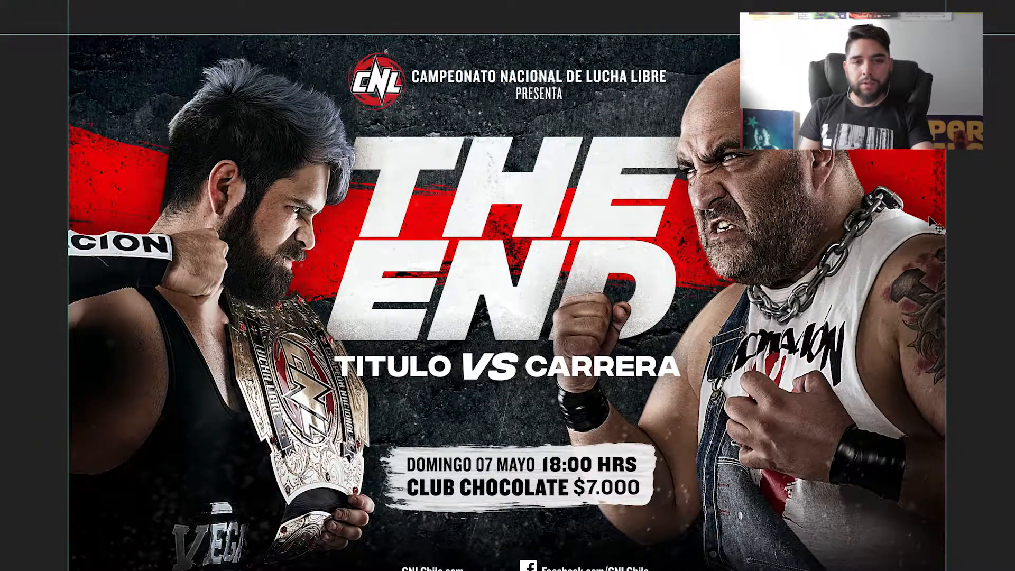